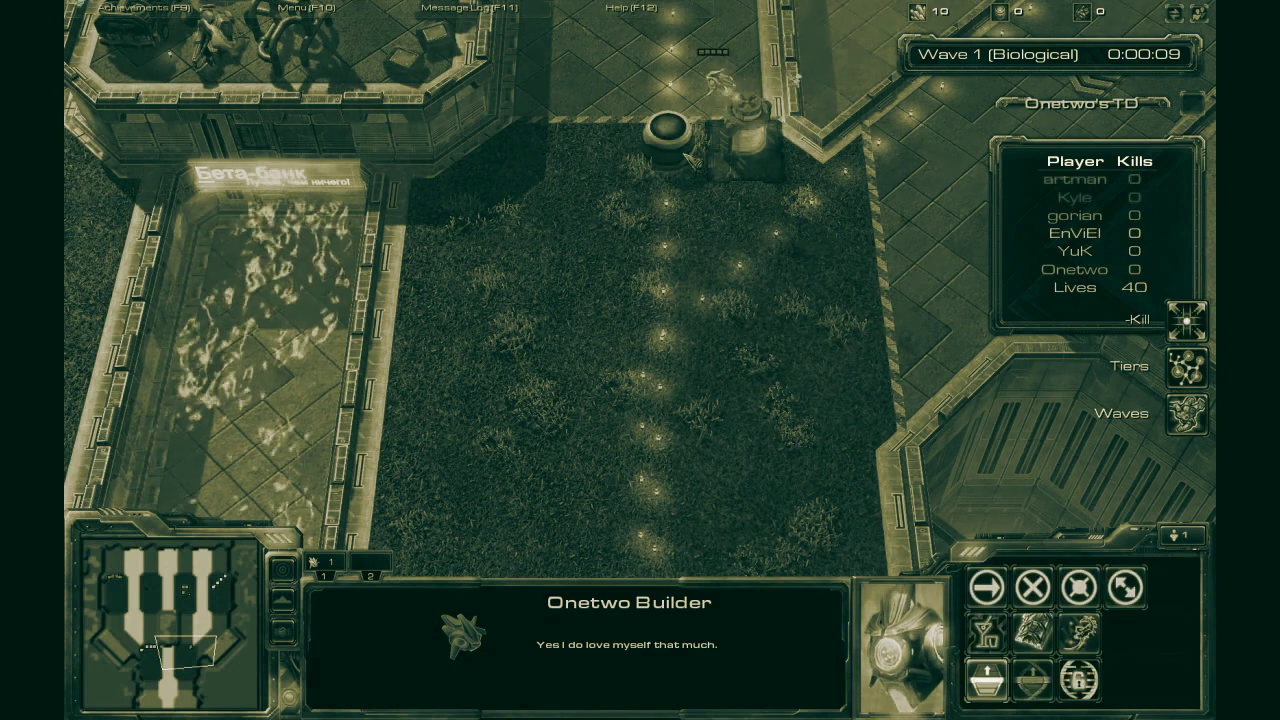
key(space)
key(Down)
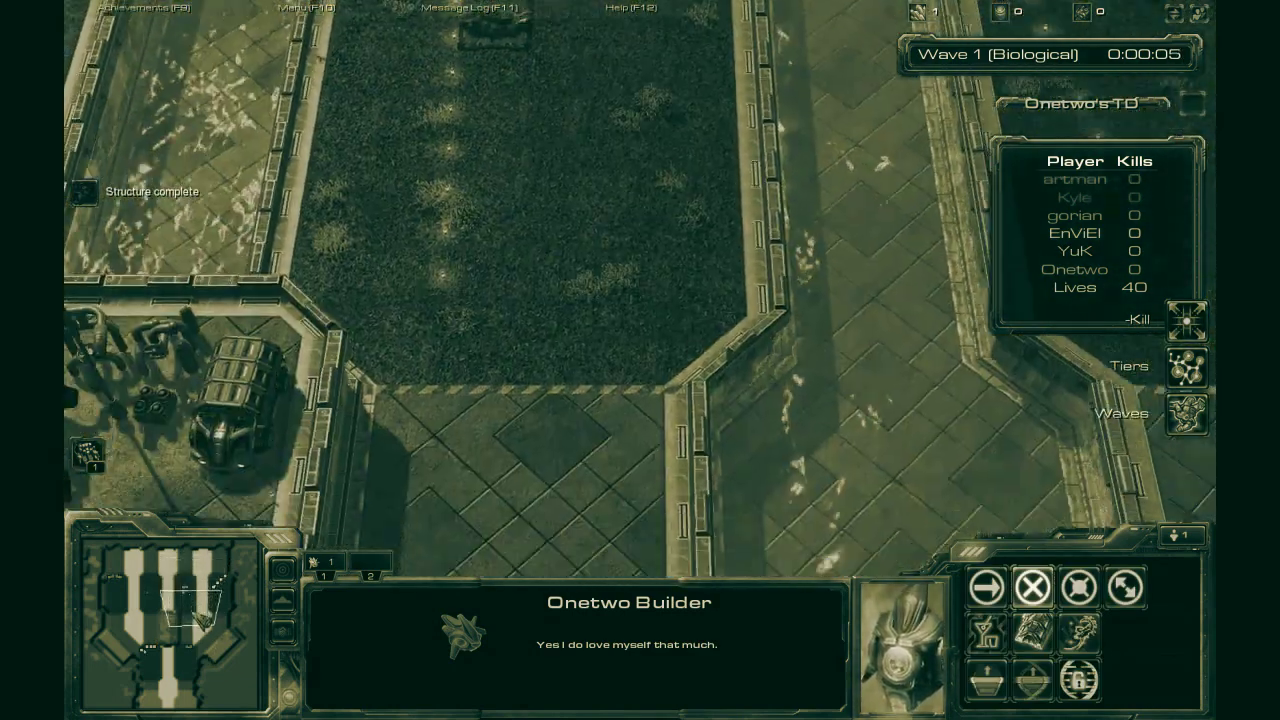
drag(193, 612, 189, 645)
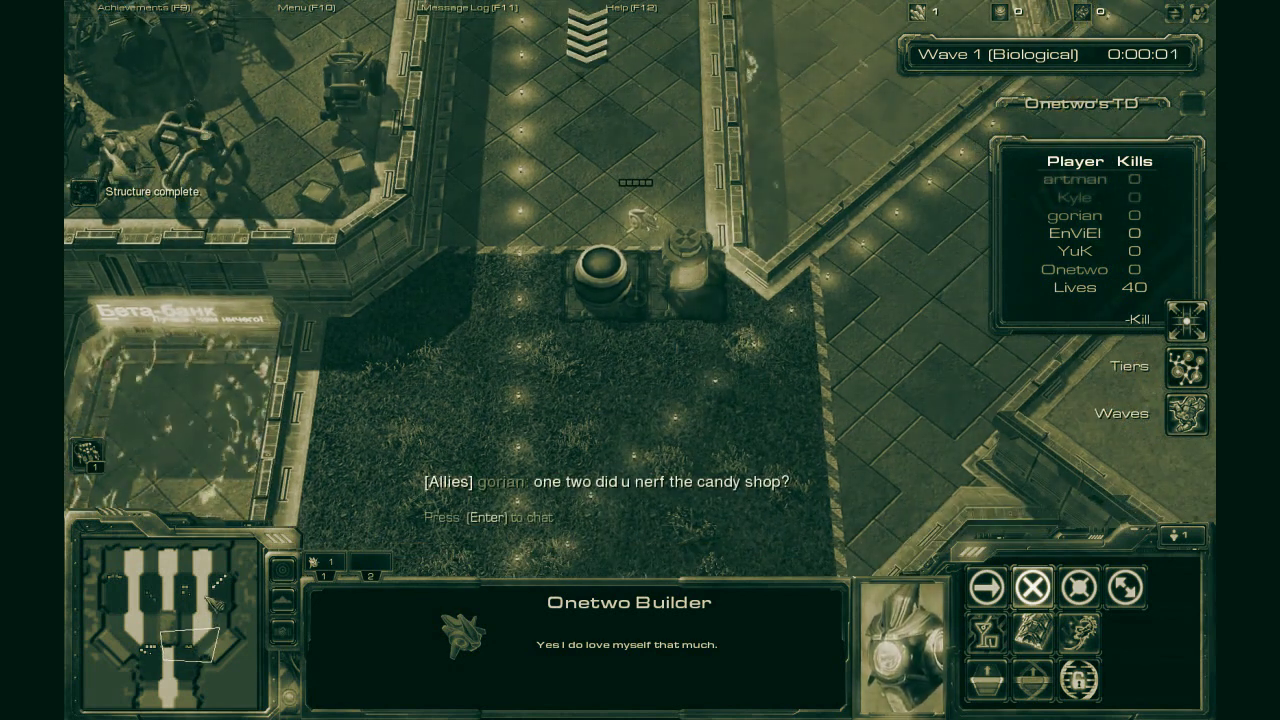
Send the chat messages "i have a ton of times" and "does it need more?" to all players.
key(Return)
text(i)
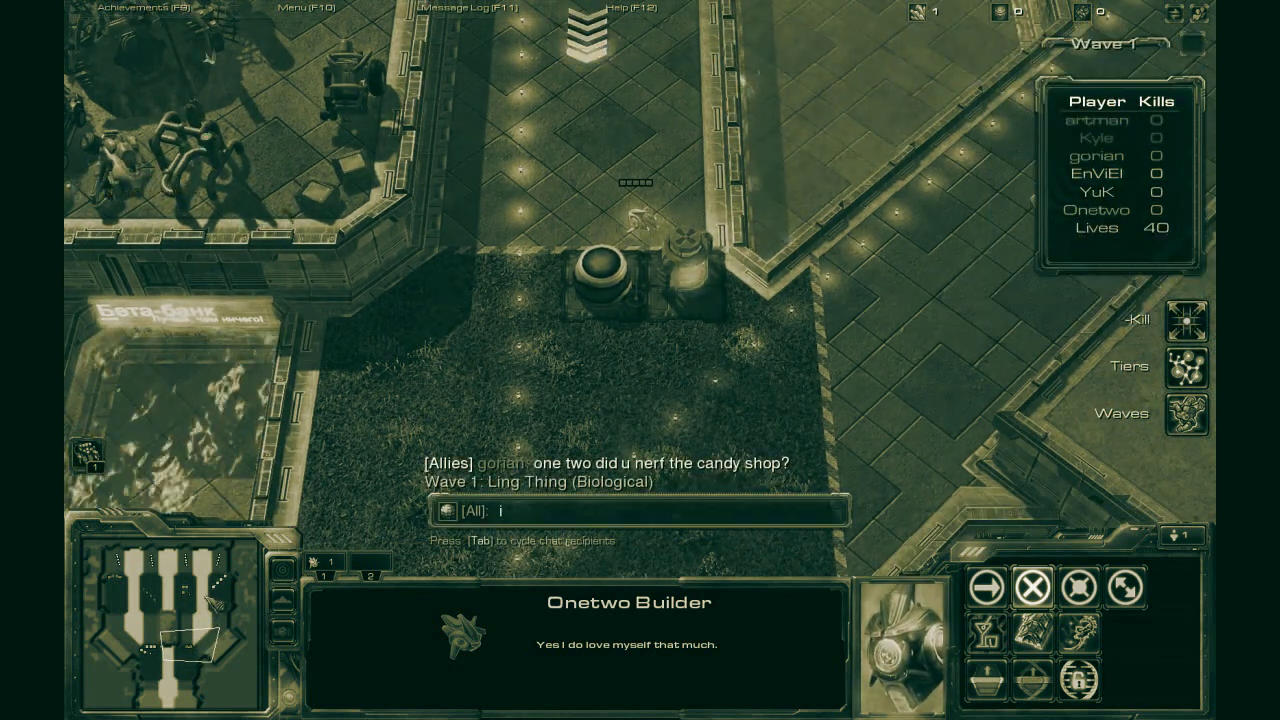
text( have a ton of tim)
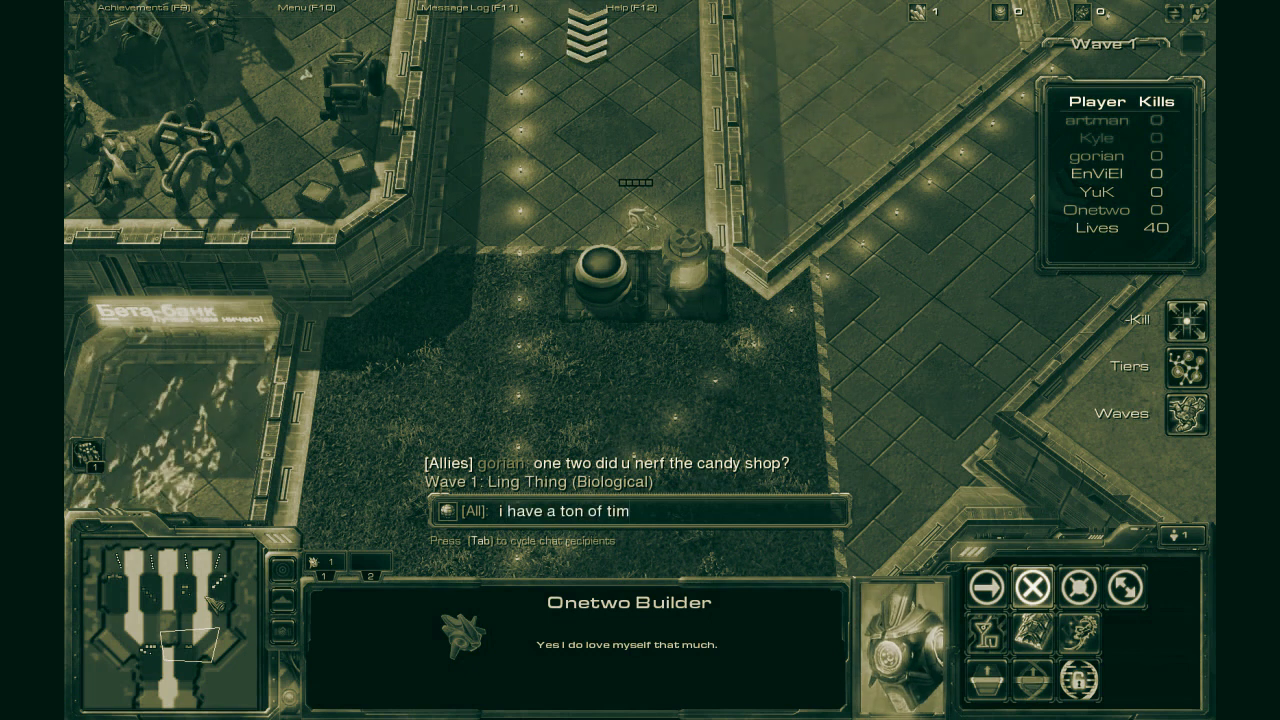
text(es)
key(Return)
text(does it ne)
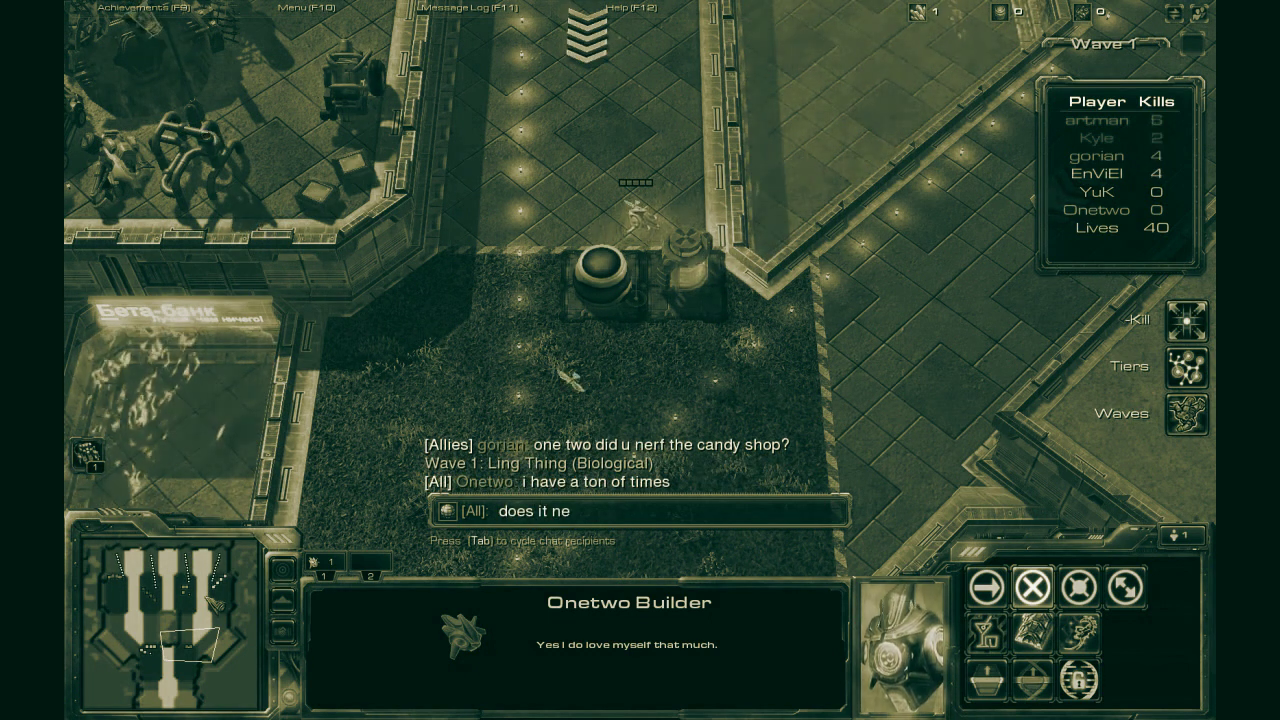
text(ed more?)
key(Return)
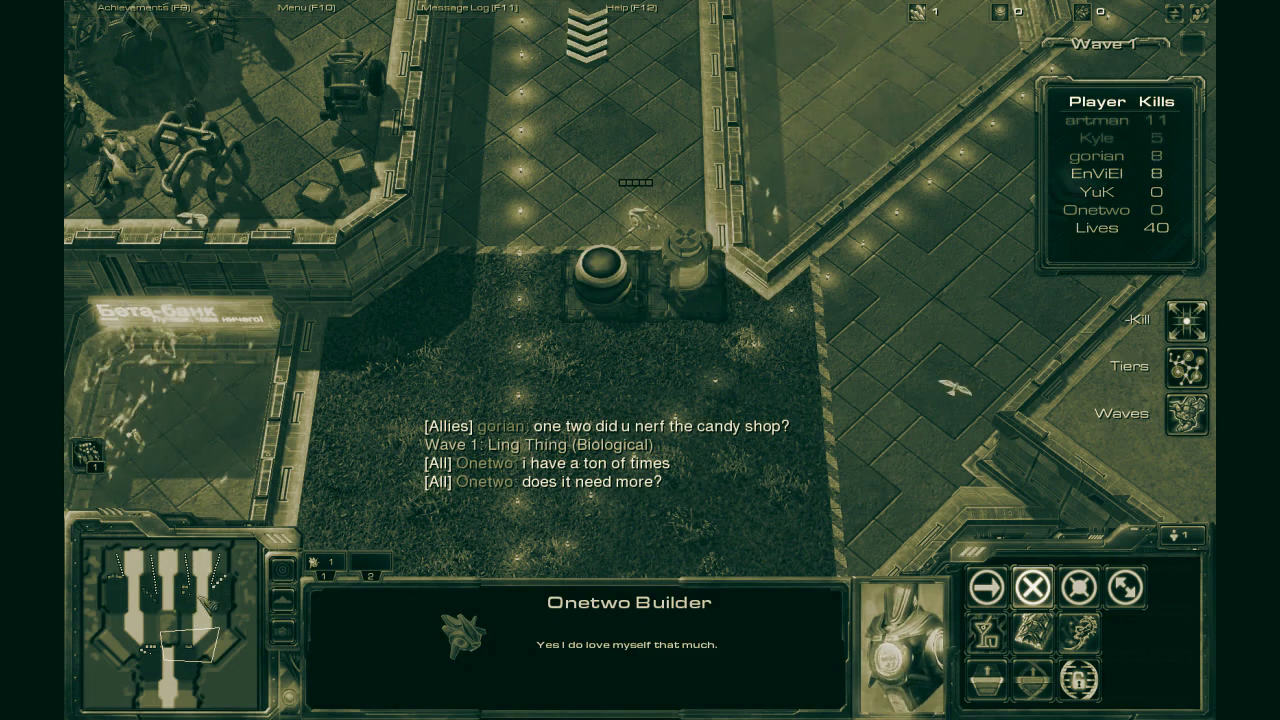
drag(212, 574, 147, 592)
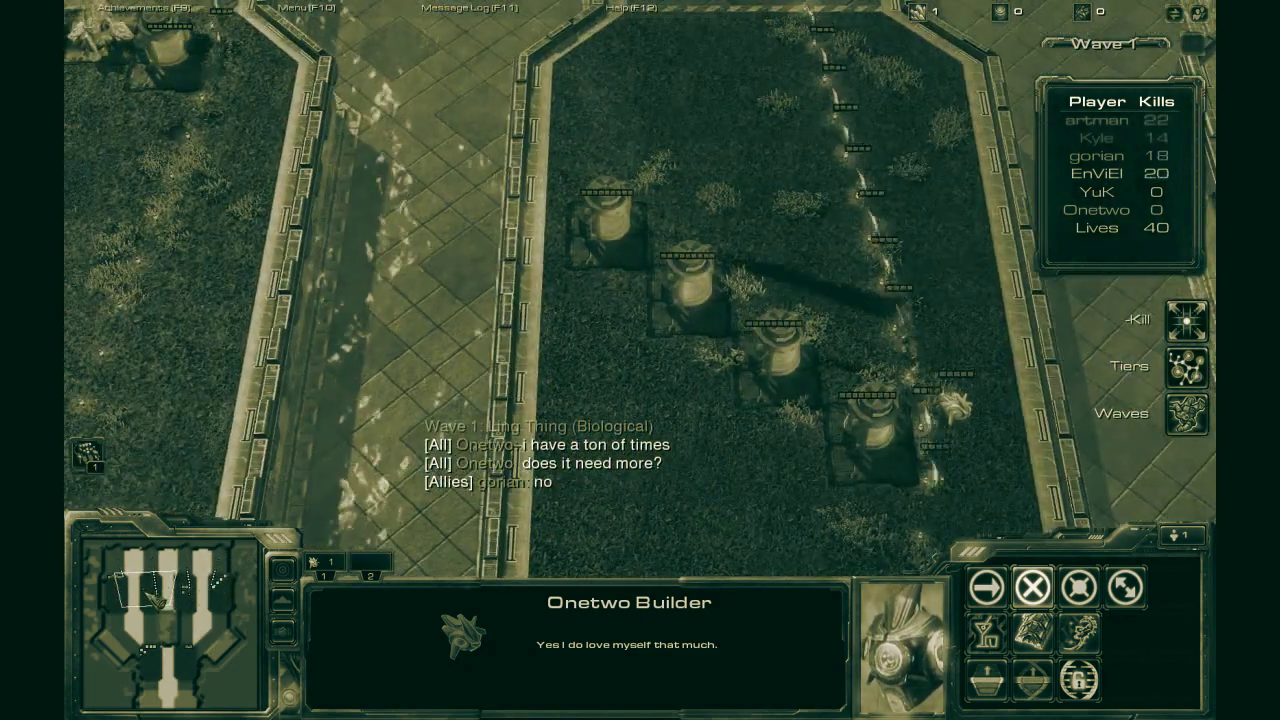
click(165, 625)
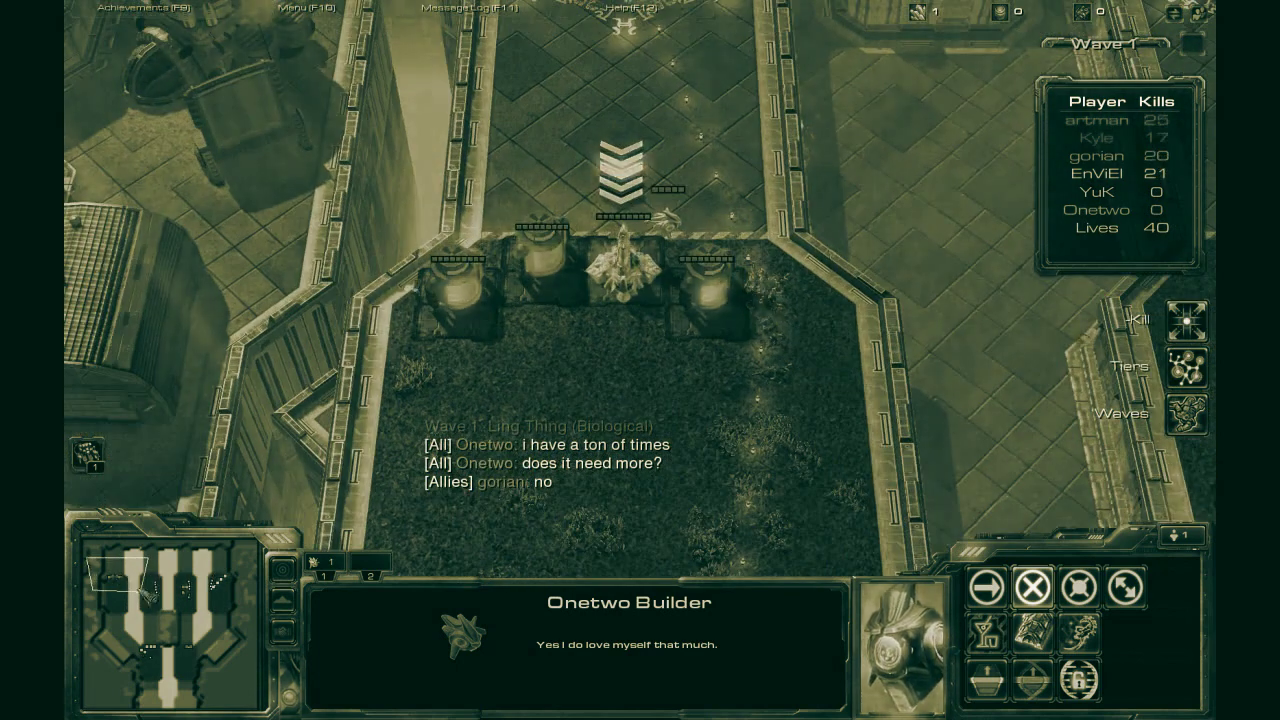
click(188, 665)
click(190, 645)
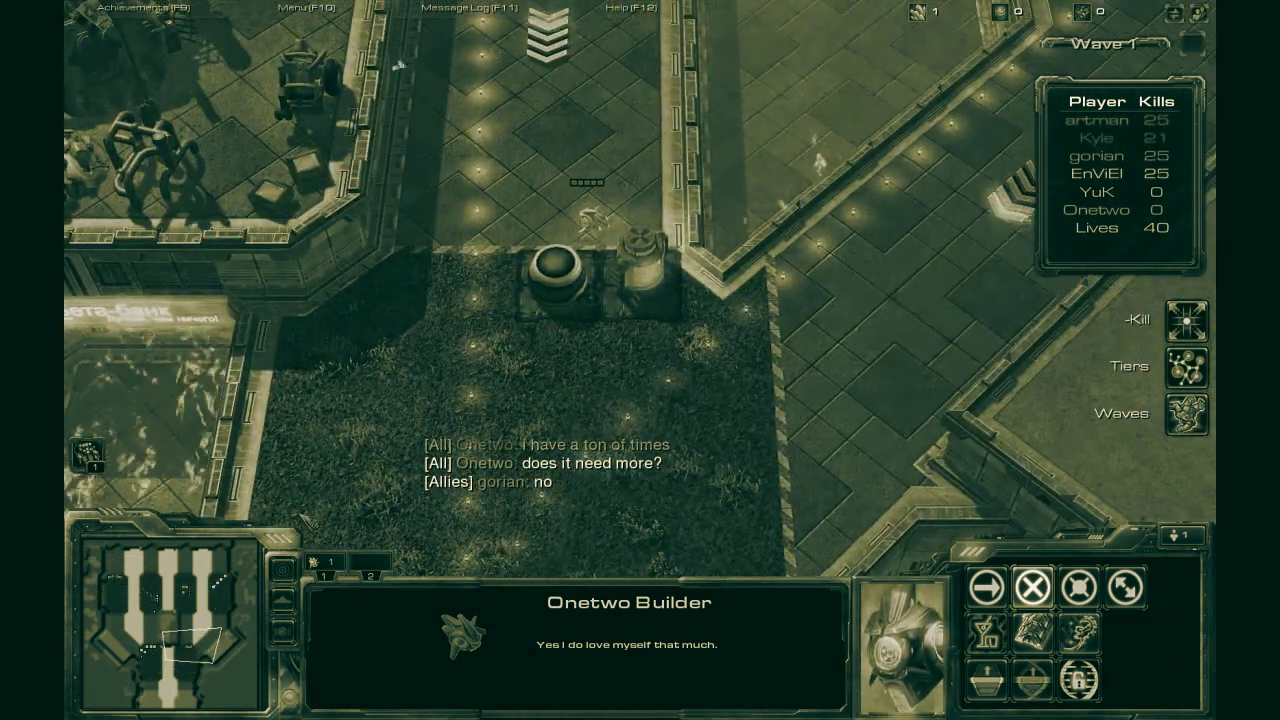
Tell all players in chat "post on my youtube channel if you" and "find anything" as two consecutive messages.
key(Return)
text(post on my y)
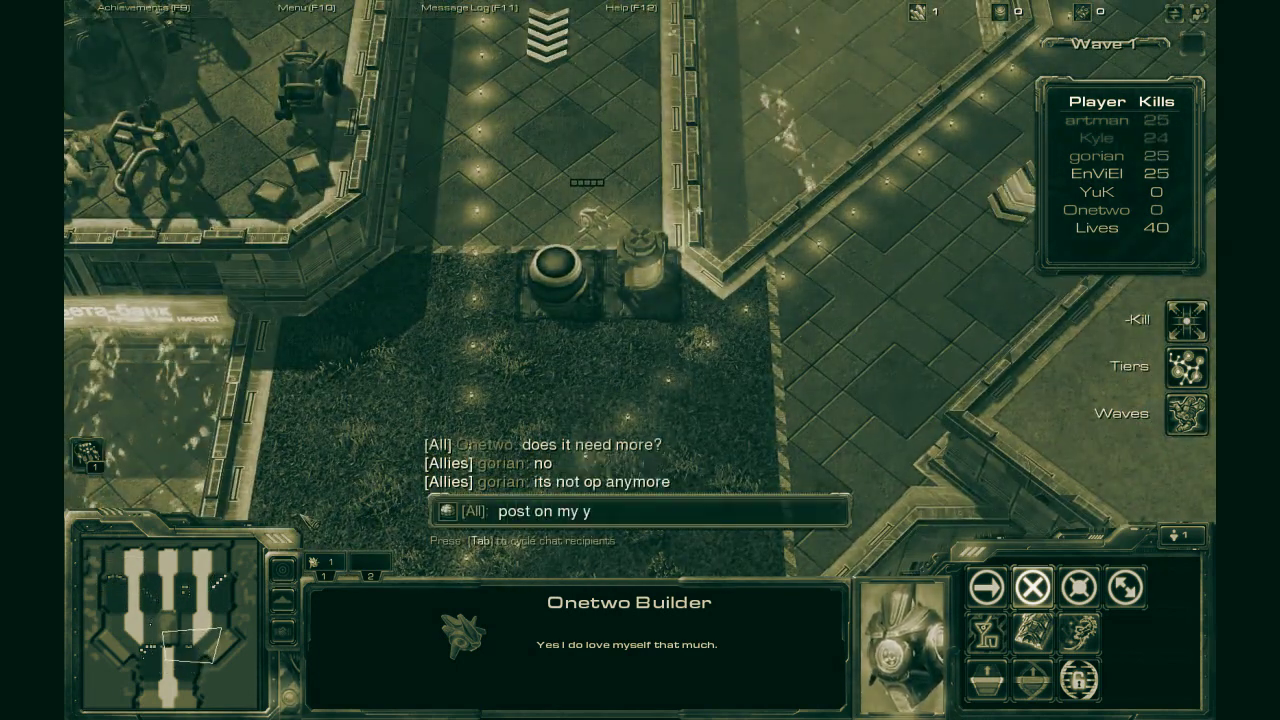
text(outube channel i)
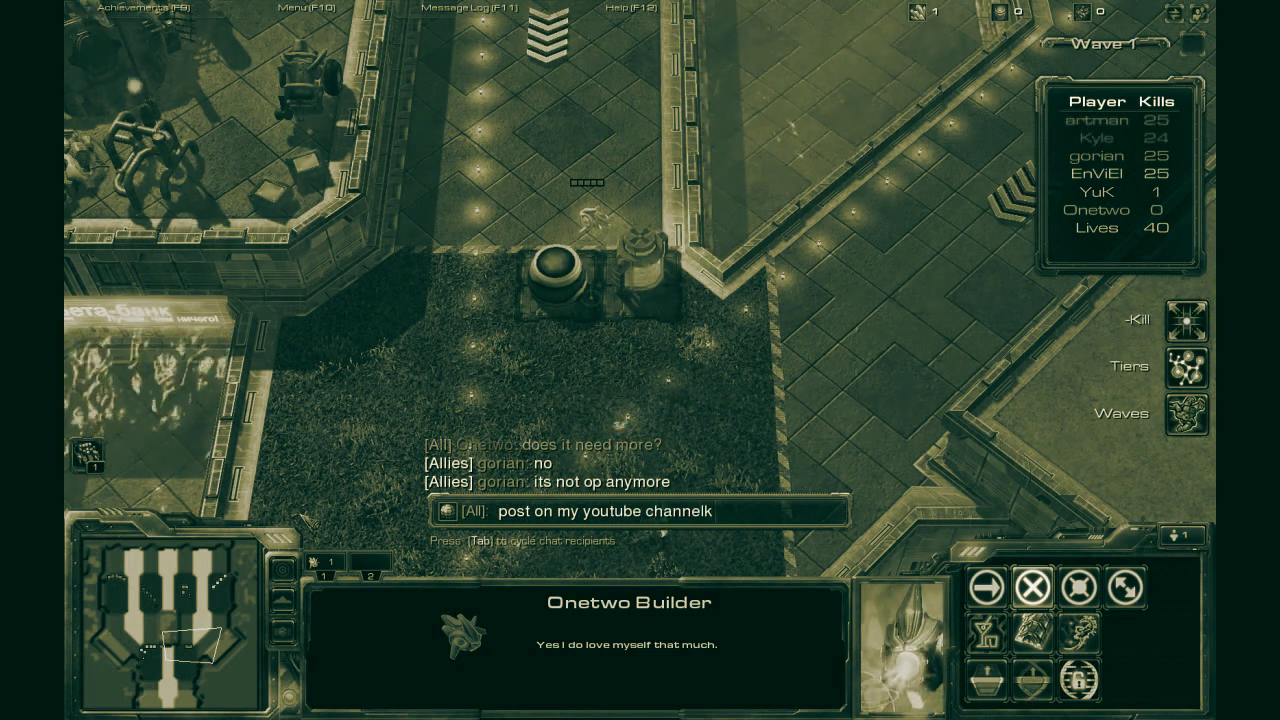
text(f you)
key(Return)
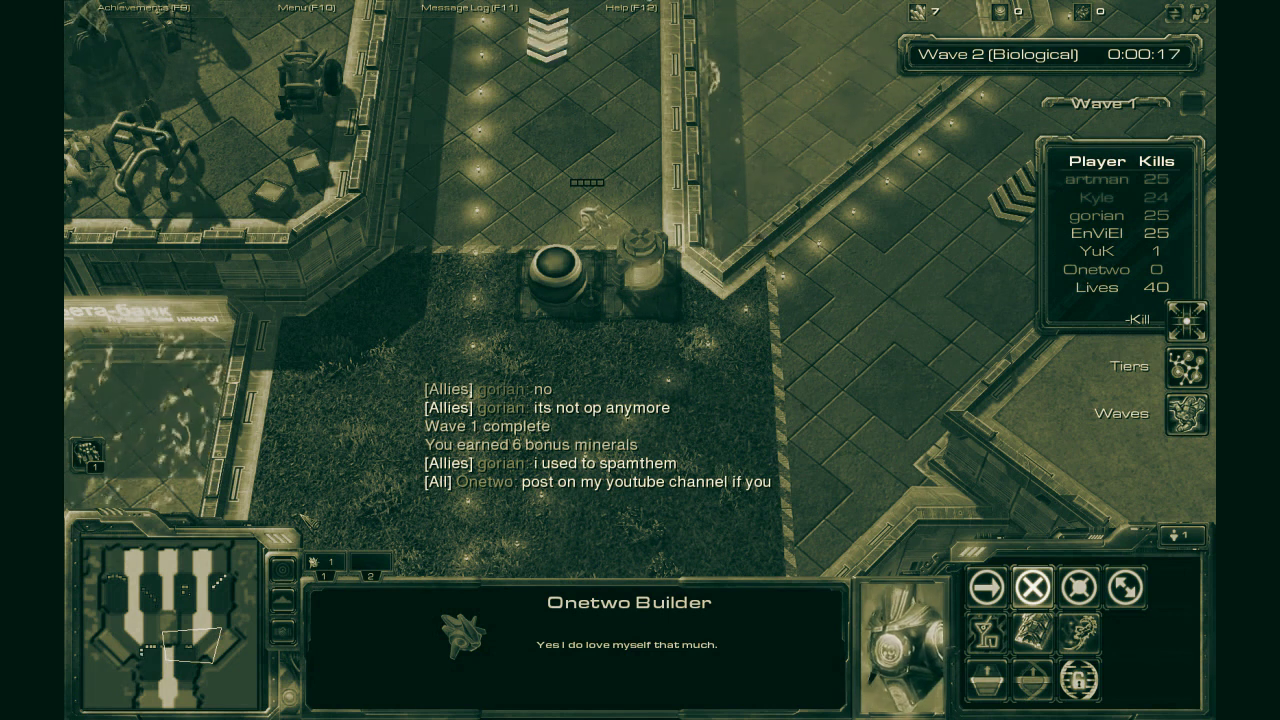
key(Return)
text(find anything)
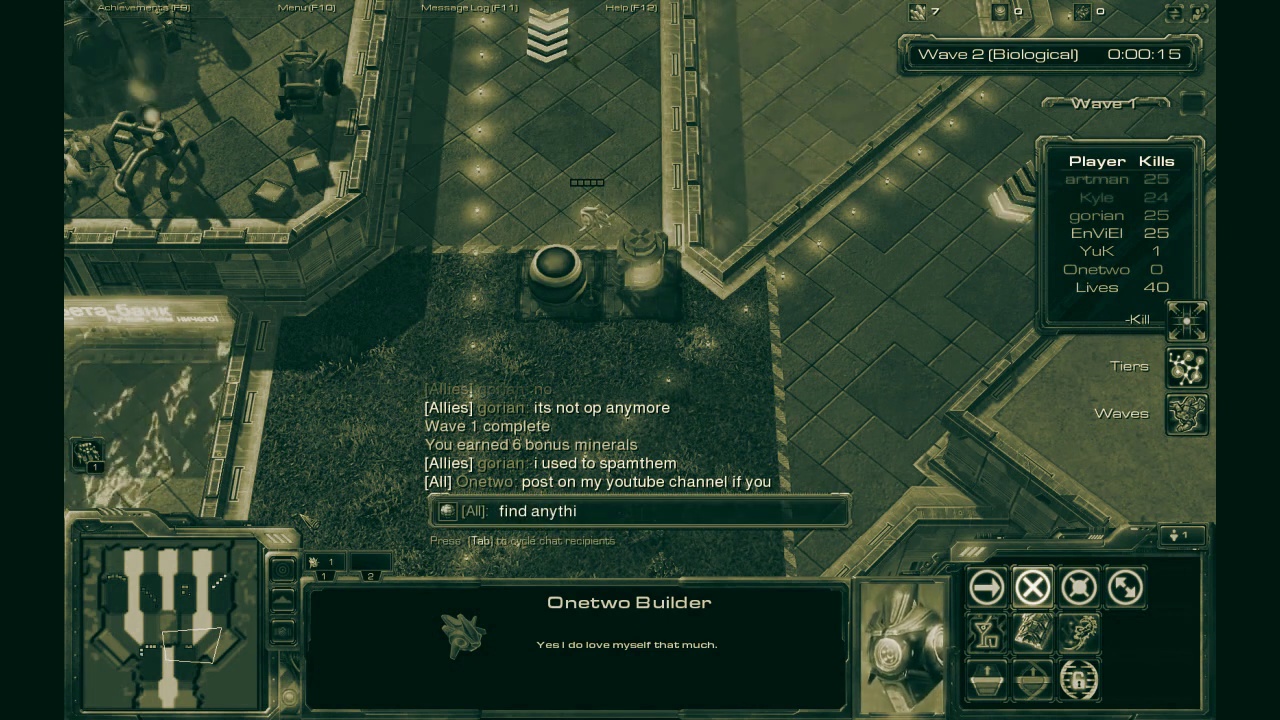
key(Return)
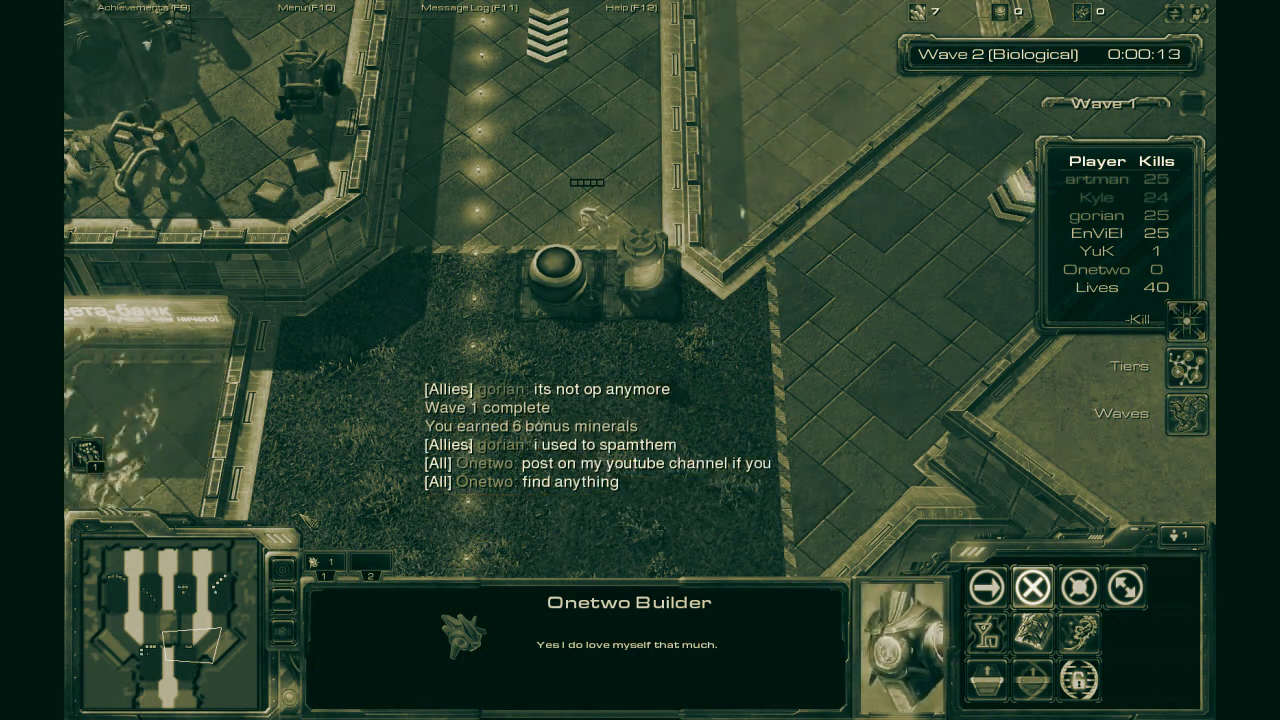
Send the chat message "im pretty quick to update" to all players.
key(Return)
text(ill pretty quick to u)
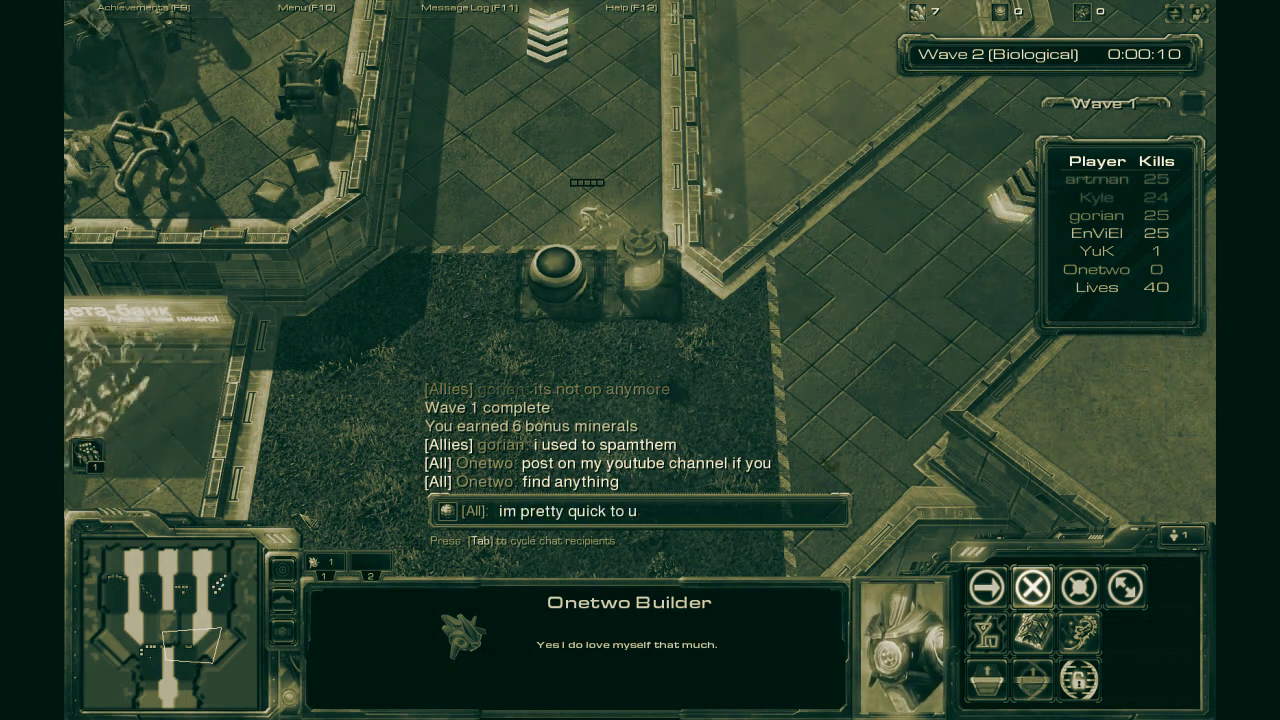
key(Return)
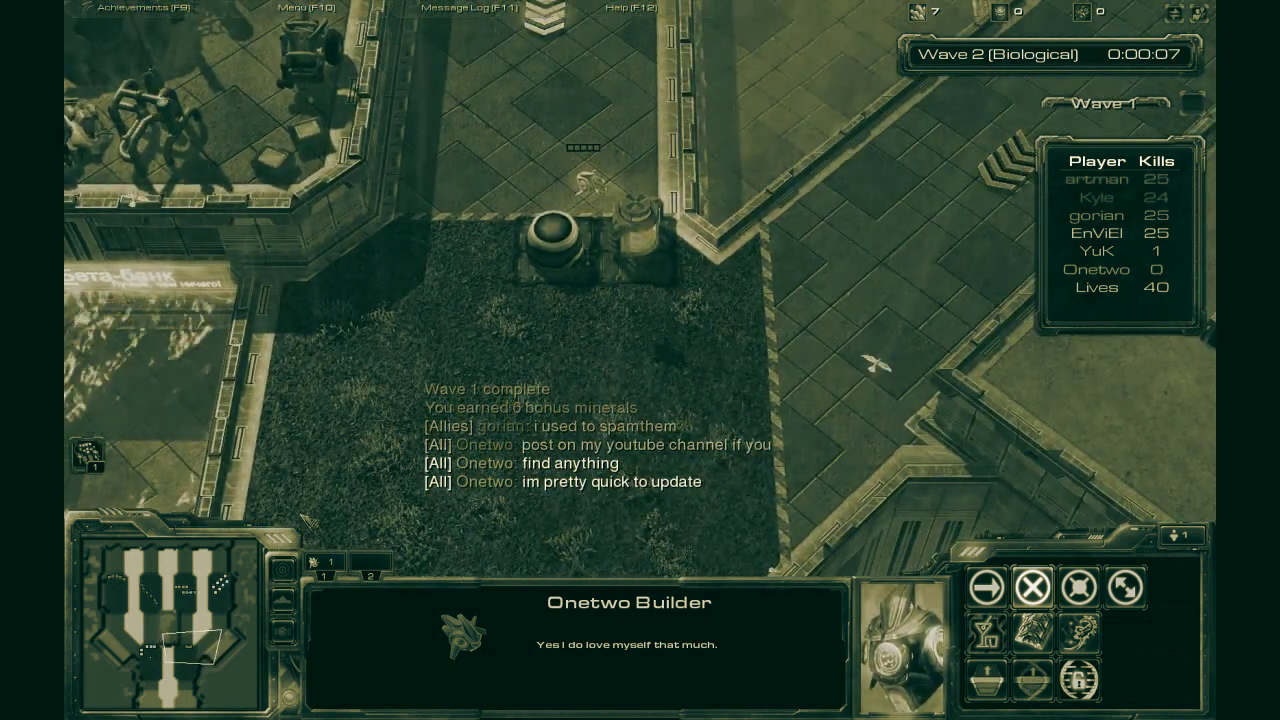
Have the builder place another tower on the grass diagonally beside the two existing towers, near the striped border.
key(b)
key(q)
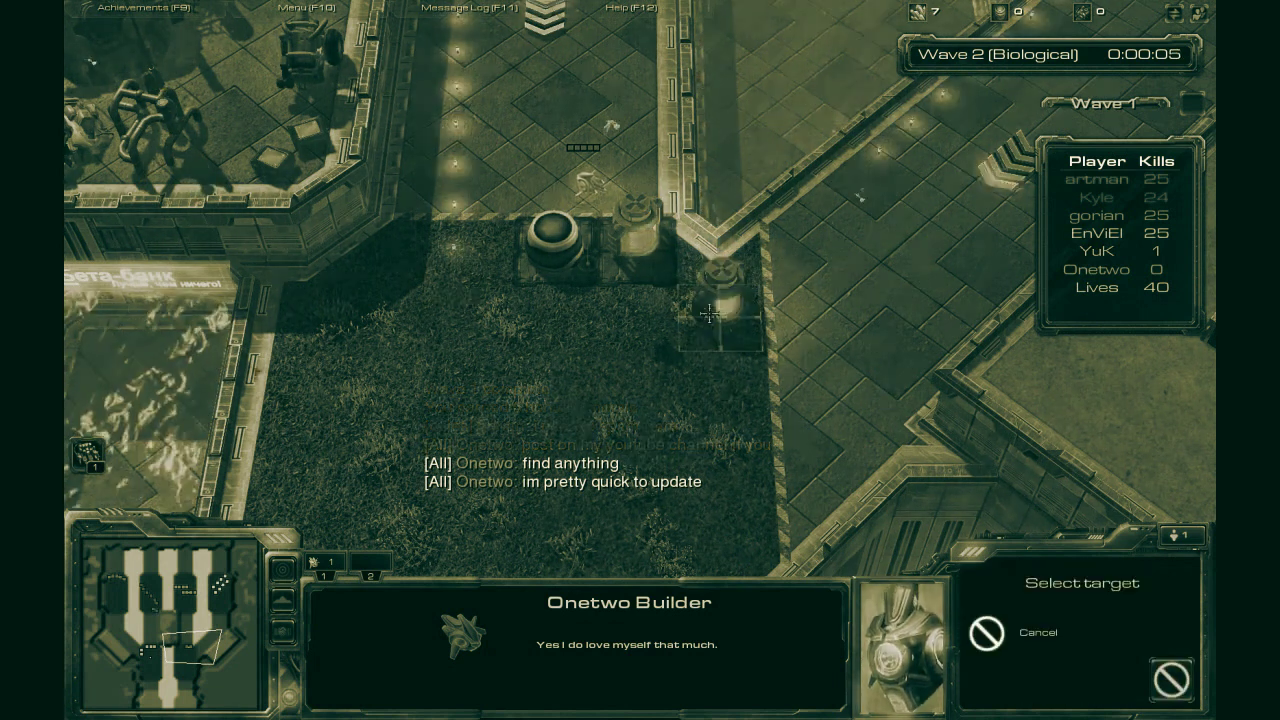
click(733, 309)
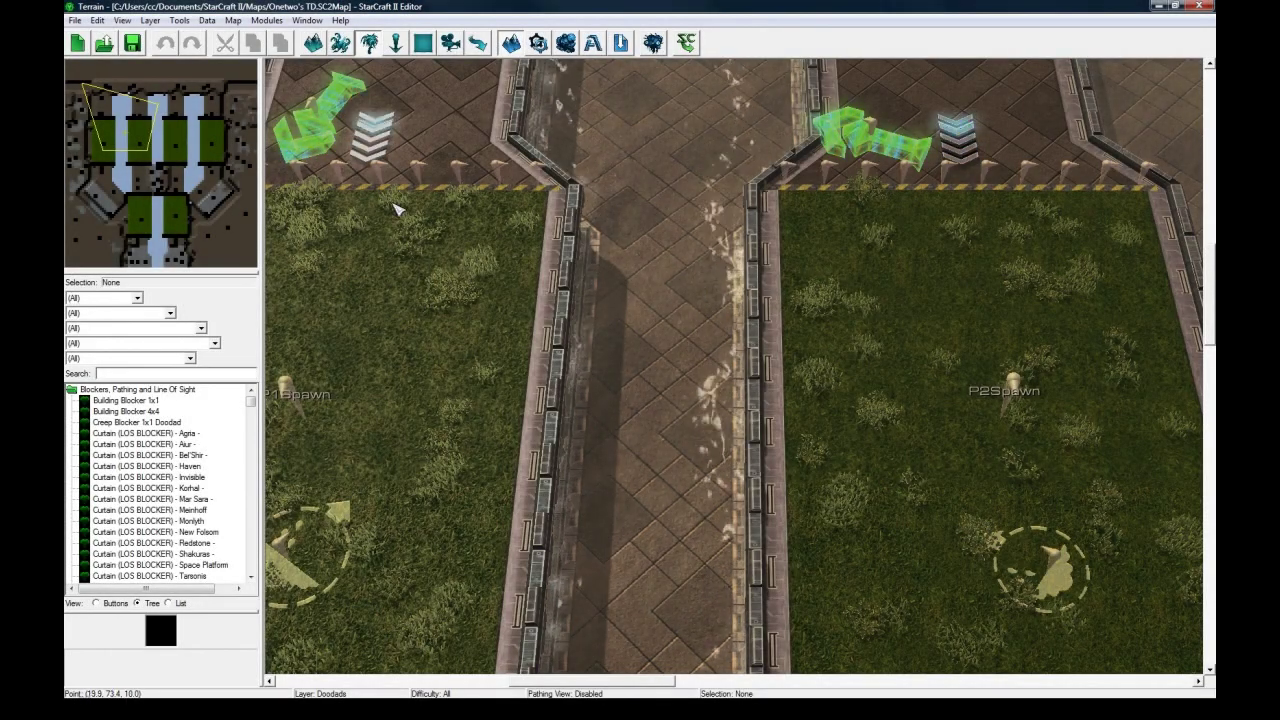
click(75, 20)
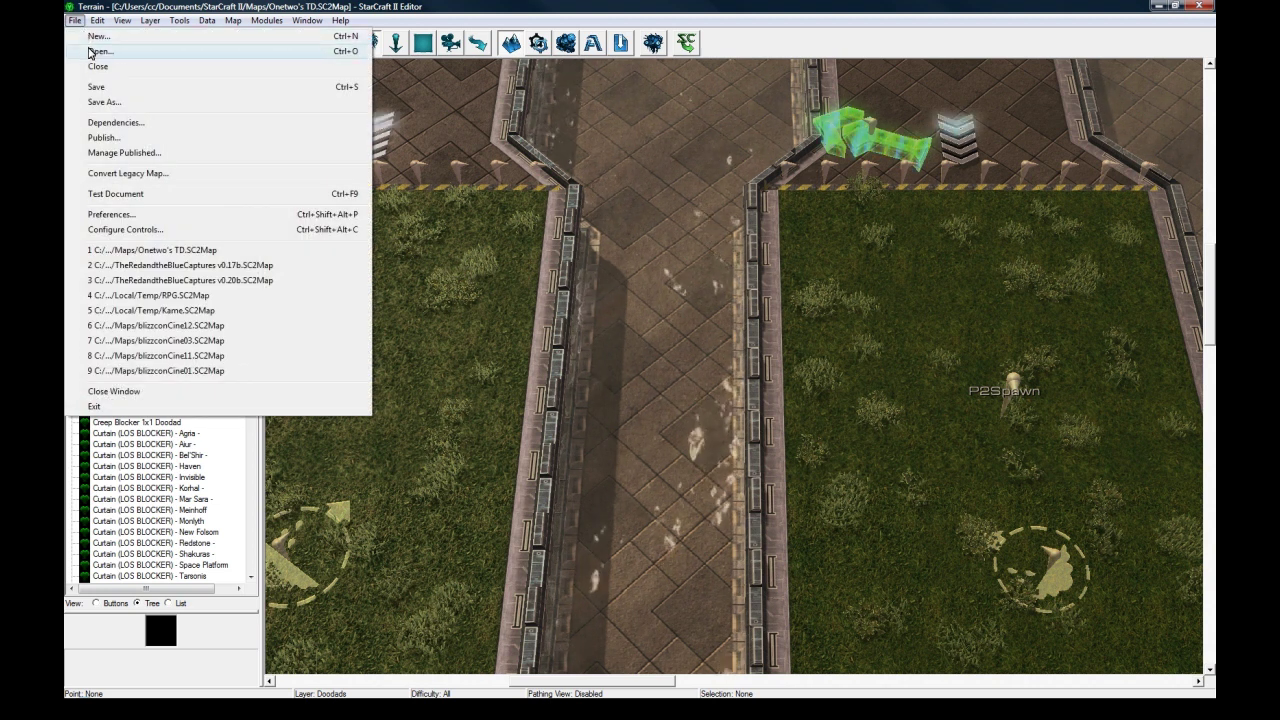
click(95, 48)
click(280, 169)
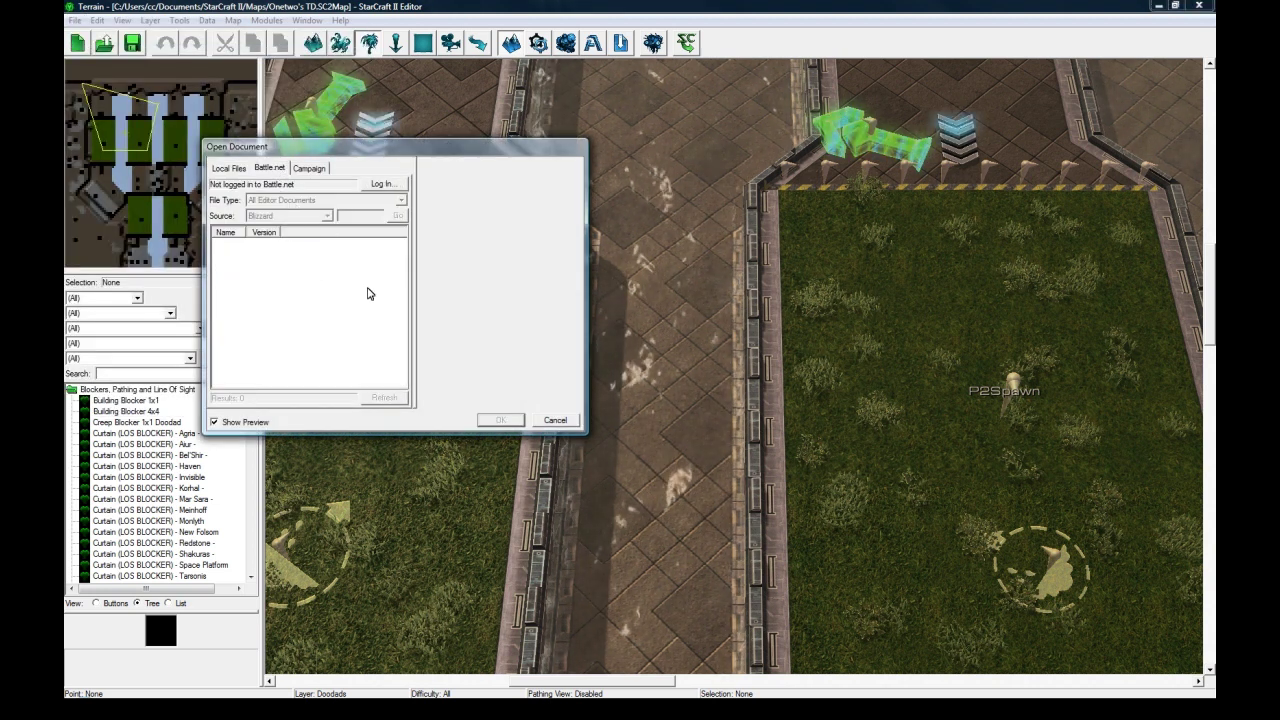
click(555, 420)
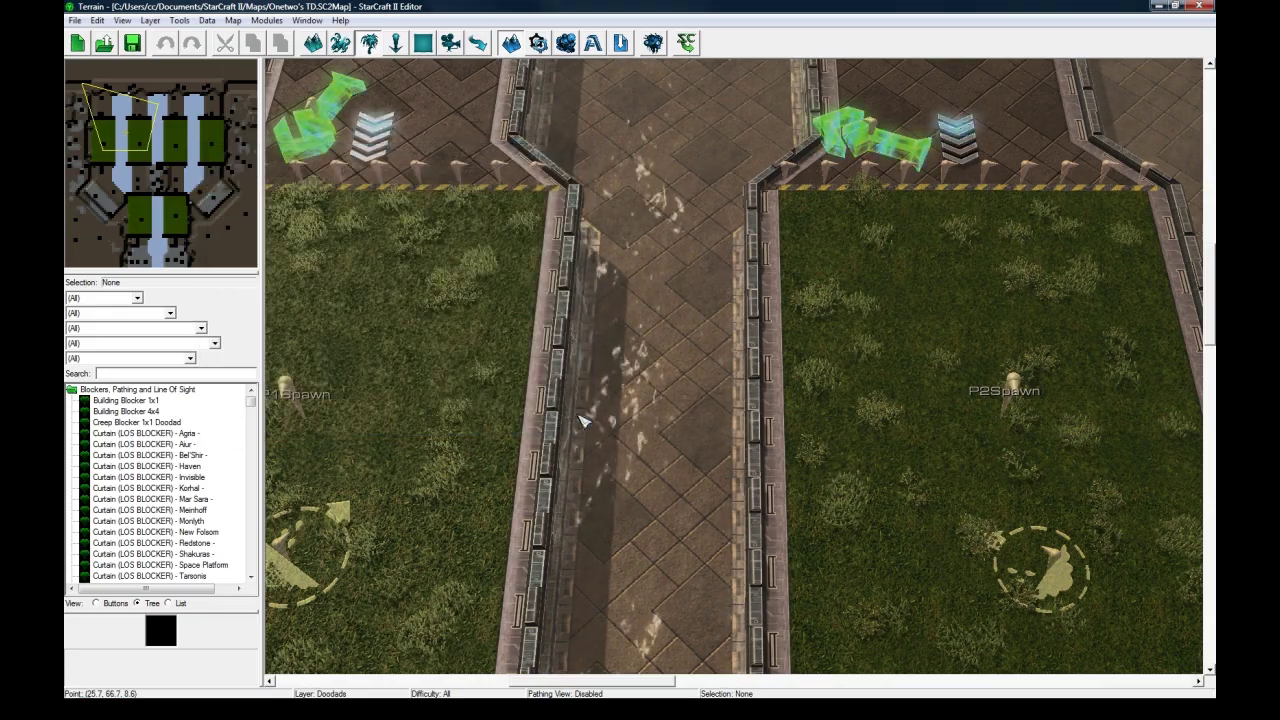
Survey the tower defense map from the second player's lane across the central statue area, out to the overall lane layout.
right_drag(648, 499, 592, 438)
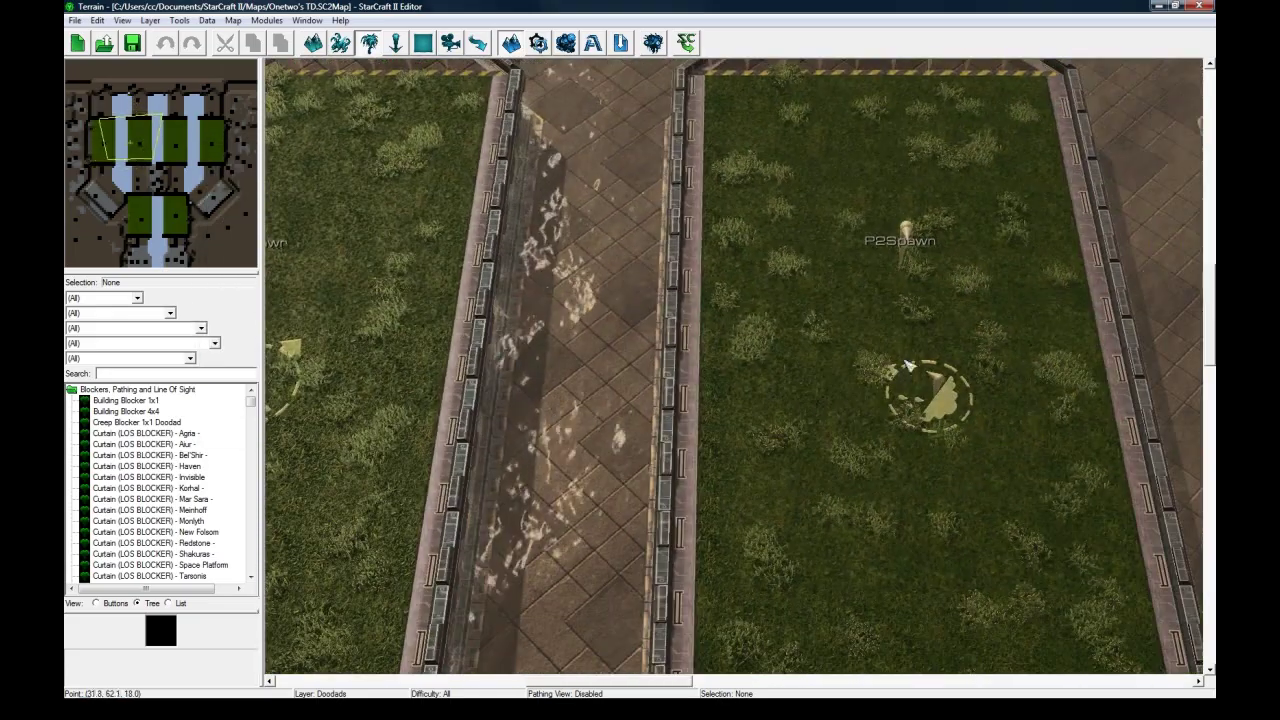
right_drag(909, 366, 586, 374)
mouse_move(806, 398)
right_down()
mouse_move(711, 289)
mouse_move(704, 232)
right_up()
right_drag(805, 575, 719, 330)
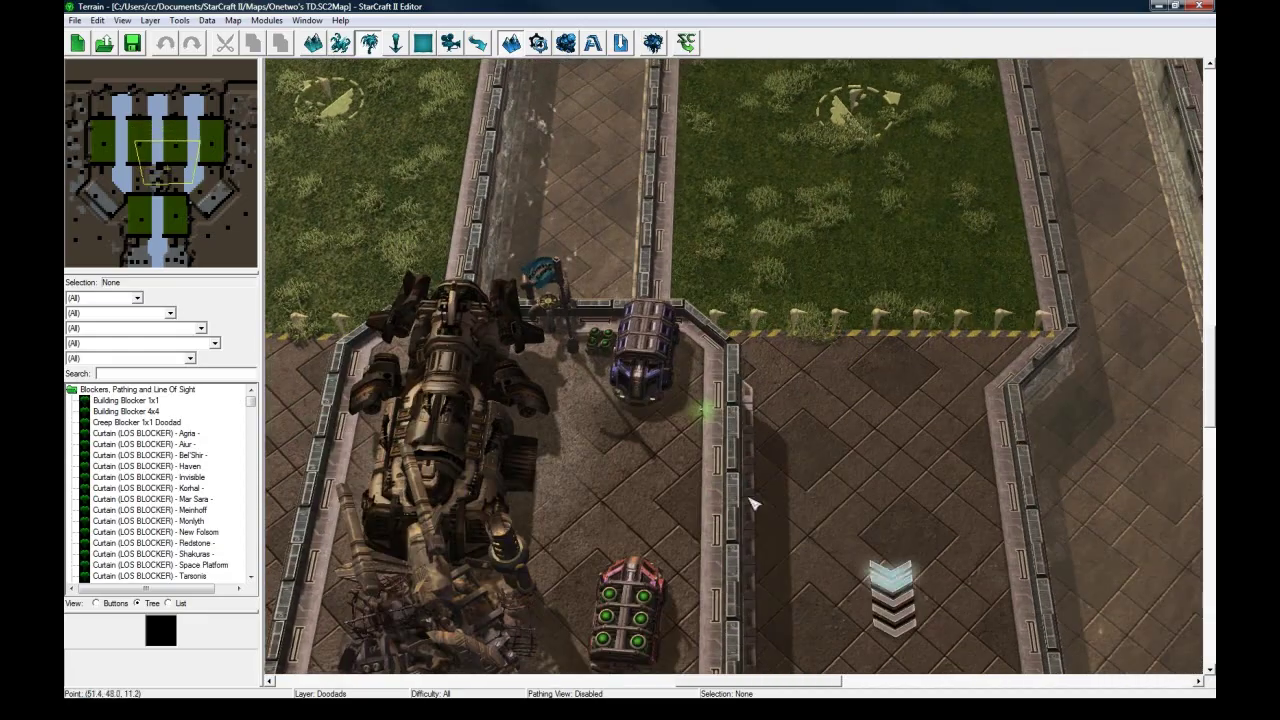
right_drag(683, 640, 800, 374)
right_drag(640, 455, 782, 184)
right_drag(505, 245, 745, 321)
scroll(745, 321, down, 5)
mouse_move(686, 274)
right_down()
mouse_move(770, 600)
mouse_move(689, 431)
mouse_move(684, 296)
right_up()
right_drag(812, 394, 731, 543)
scroll(745, 420, down, 5)
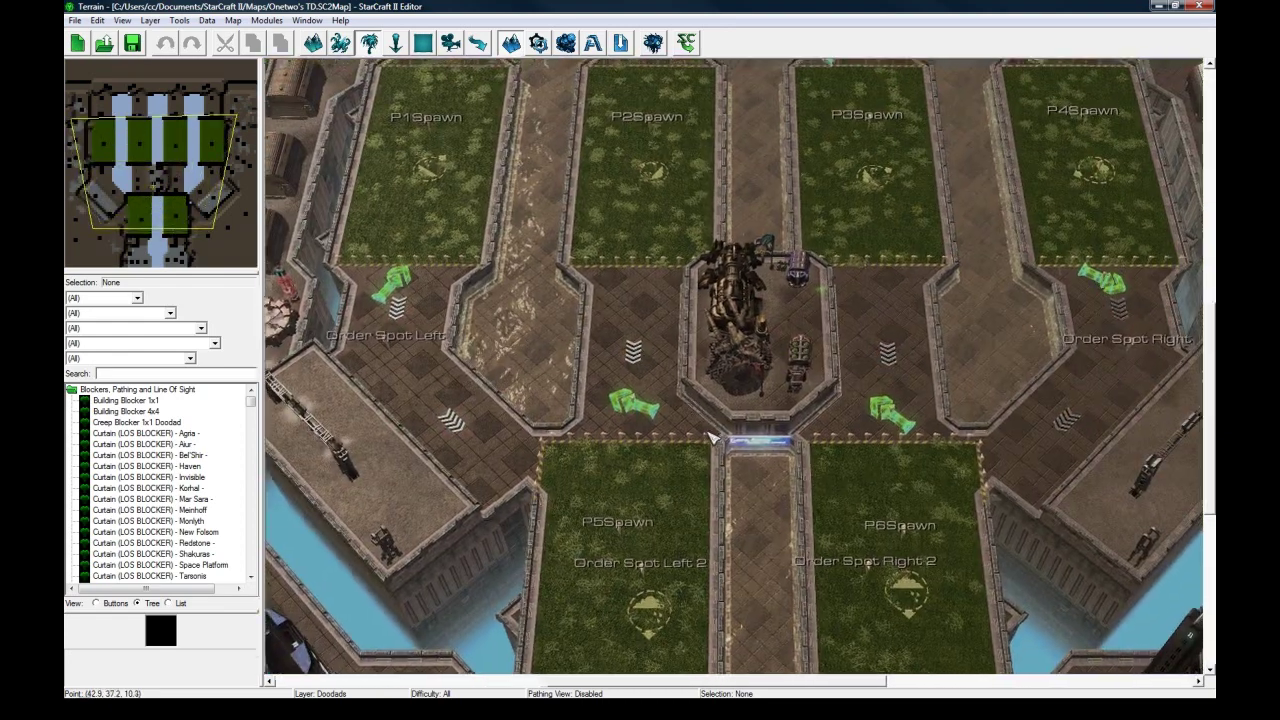
Examine the mob spawns, the six player spawn areas, the order spots and the final stretch of the lanes.
right_drag(712, 438, 696, 438)
right_drag(472, 110, 474, 300)
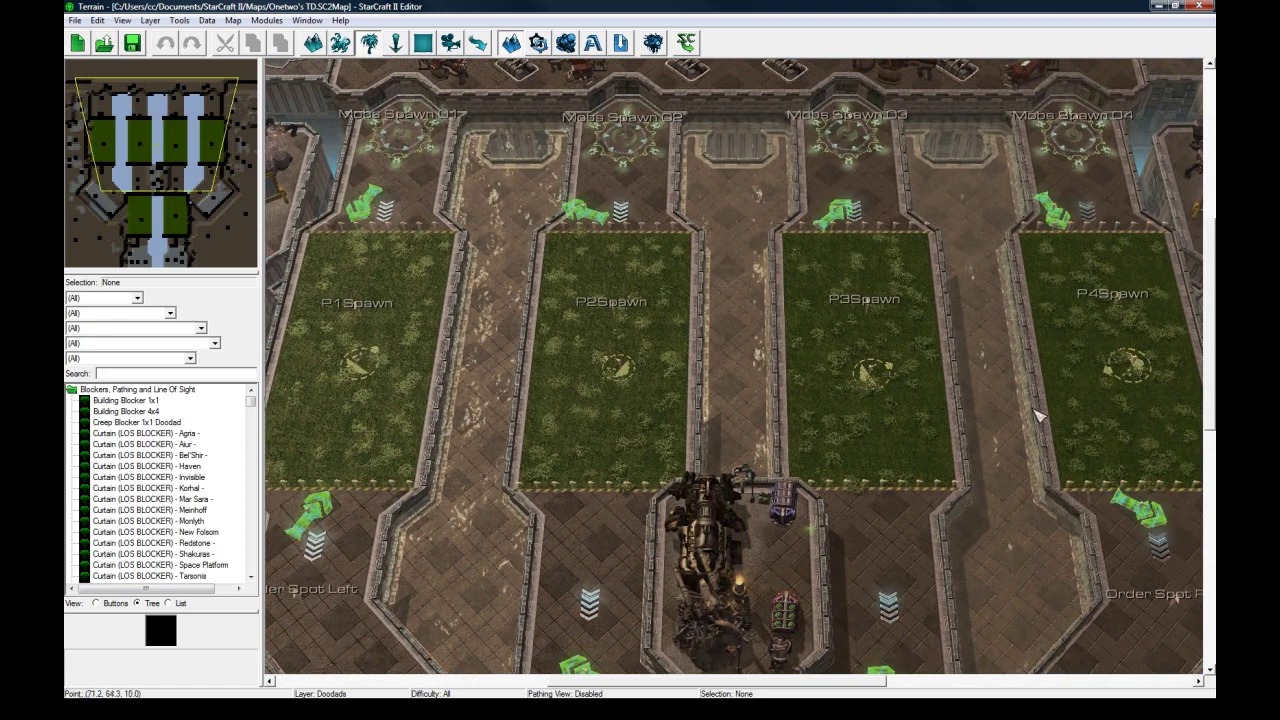
right_drag(957, 412, 926, 229)
right_drag(845, 490, 848, 181)
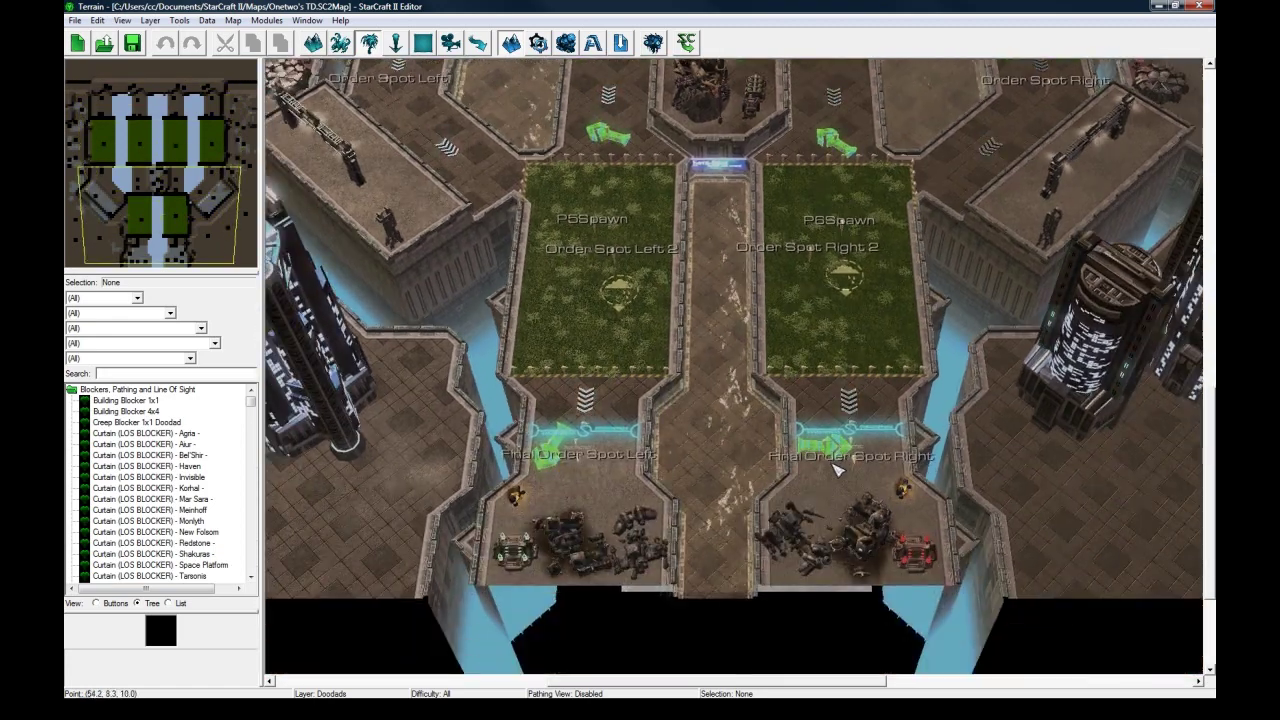
right_drag(707, 389, 787, 483)
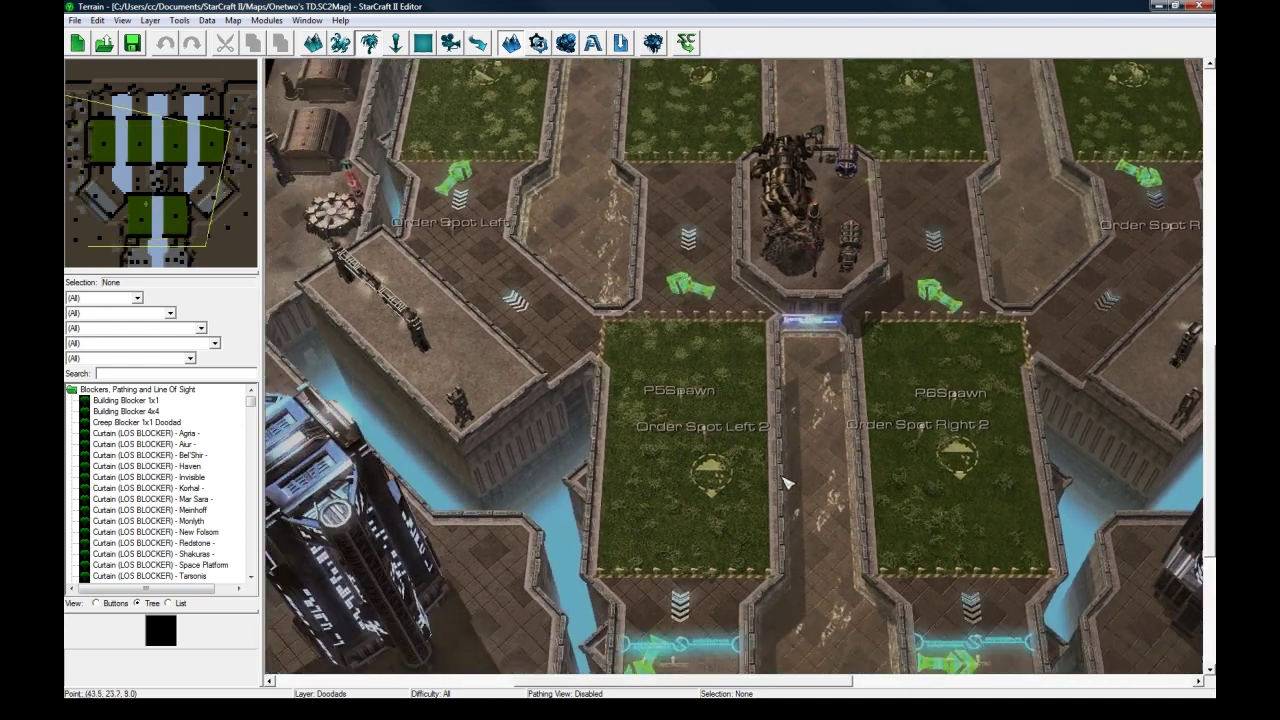
scroll(787, 483, up, 2)
right_drag(798, 312, 741, 410)
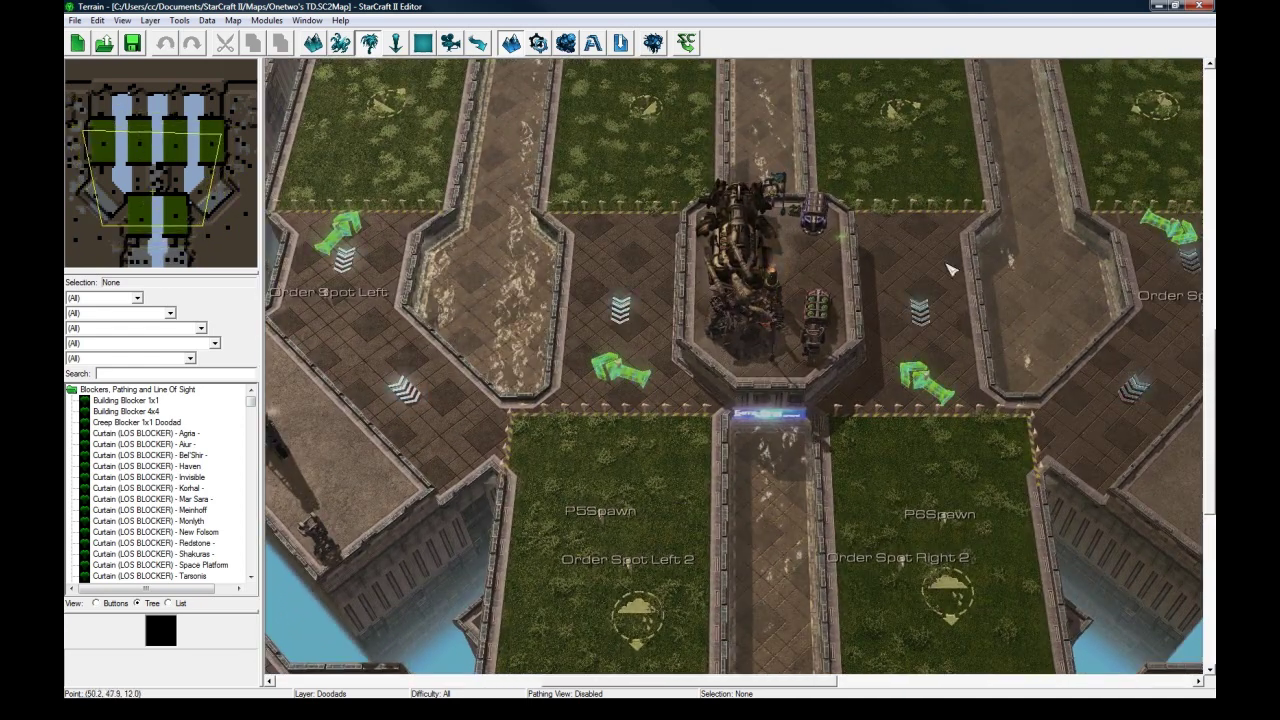
right_drag(735, 352, 874, 528)
scroll(791, 465, up, 5)
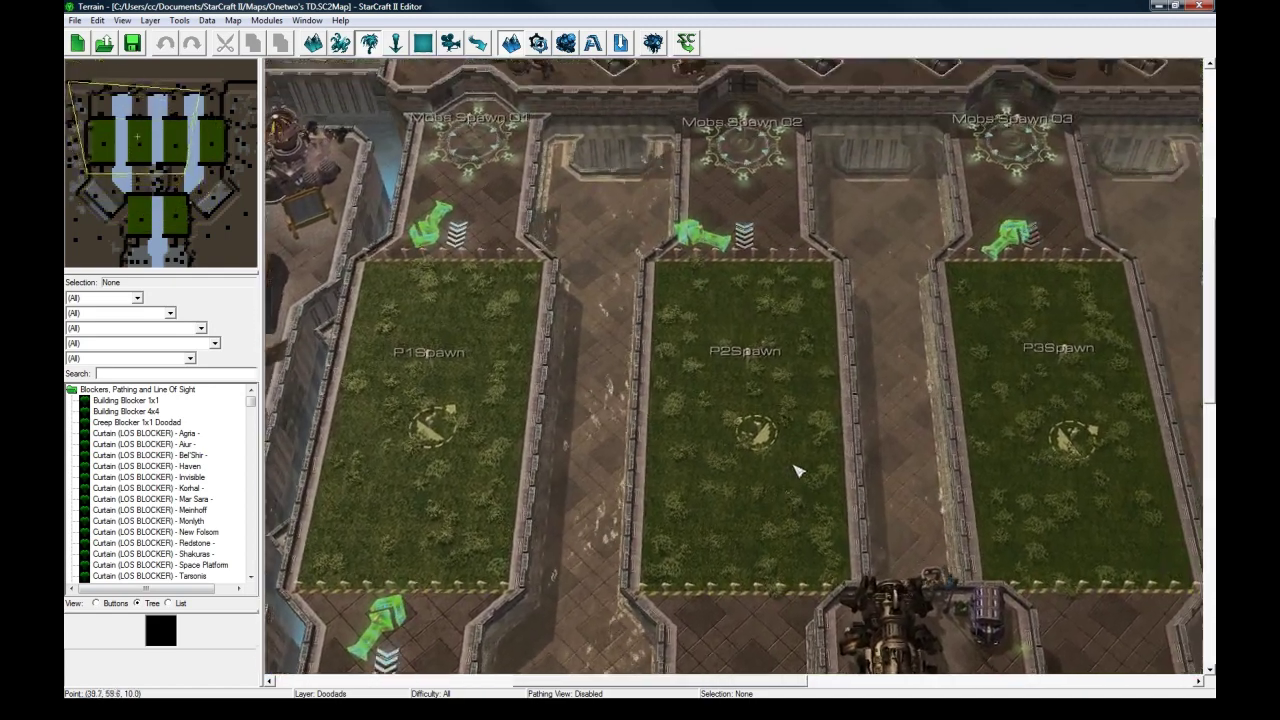
scroll(791, 460, up, 1)
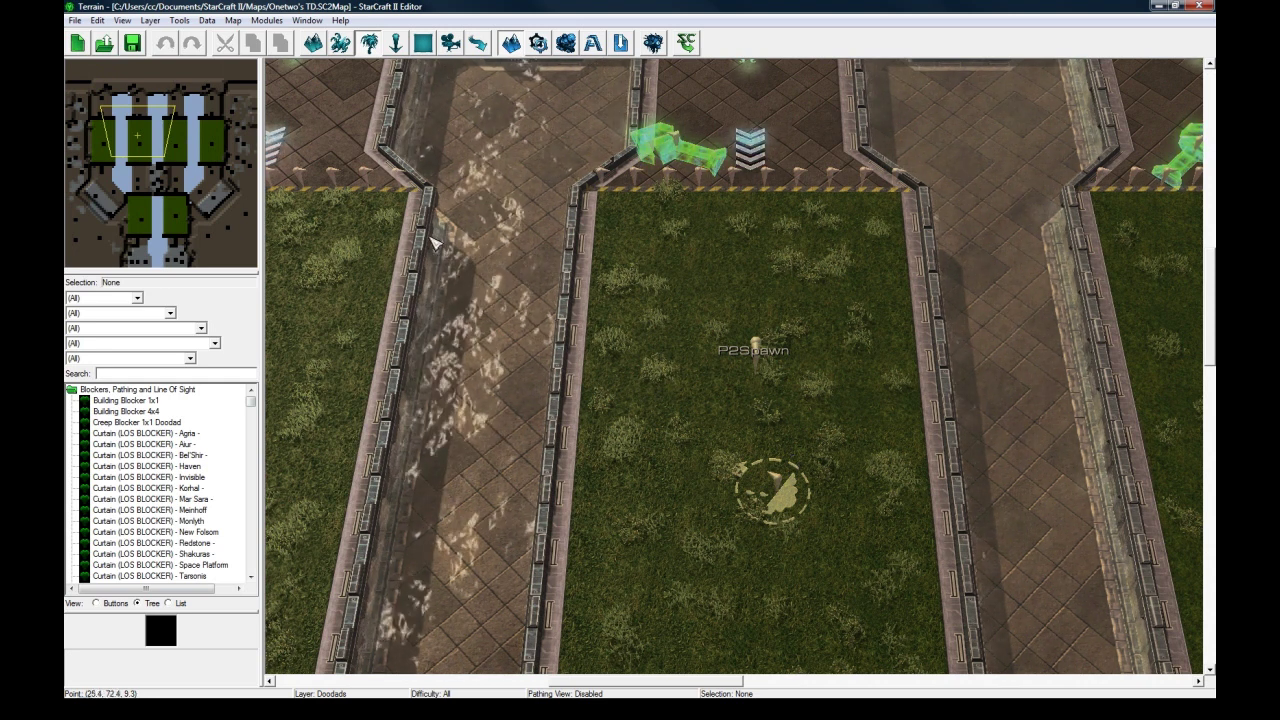
Open the data editor on the Units data type and limit the data source to the Onetwo's TD map.
click(565, 43)
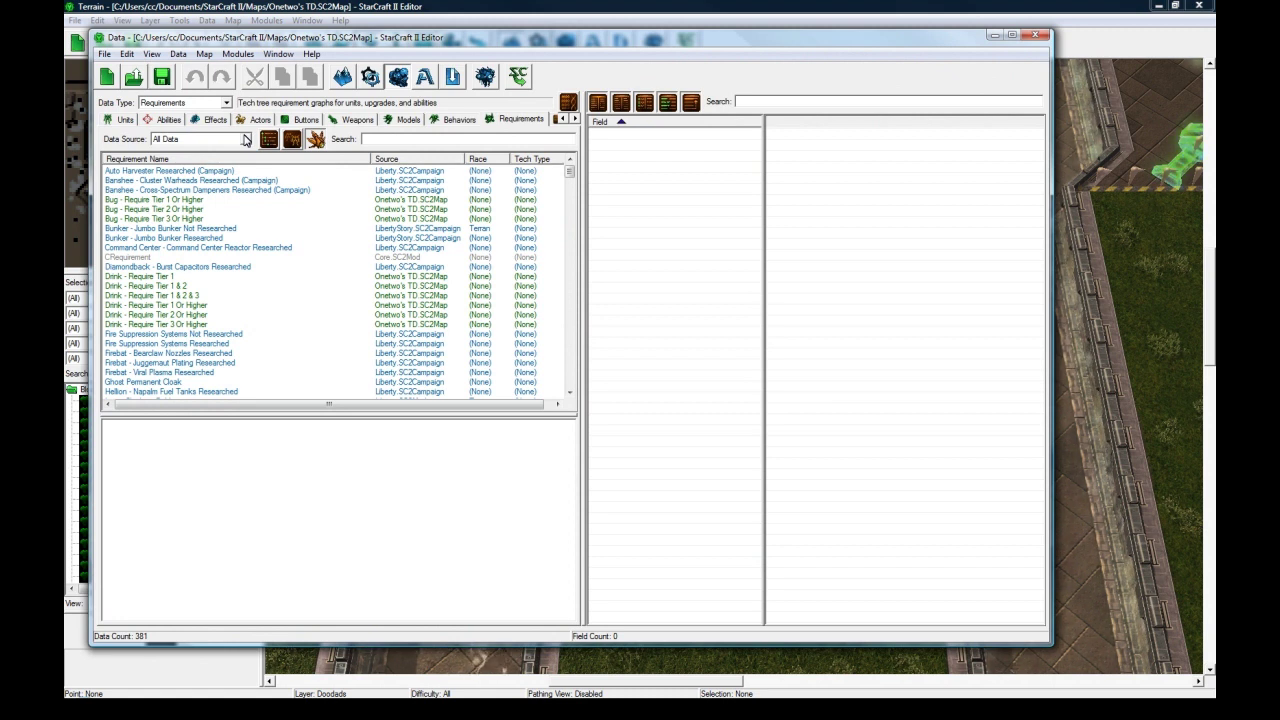
click(128, 119)
click(175, 104)
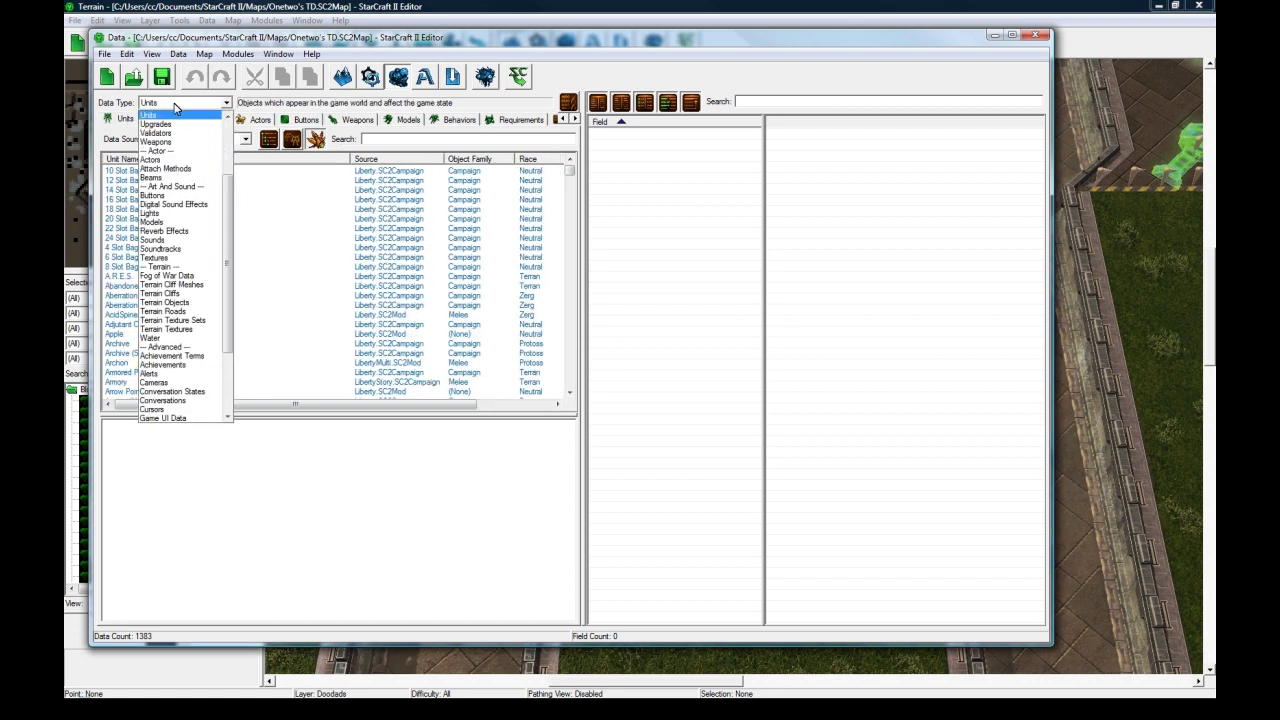
scroll(173, 200, up, 4)
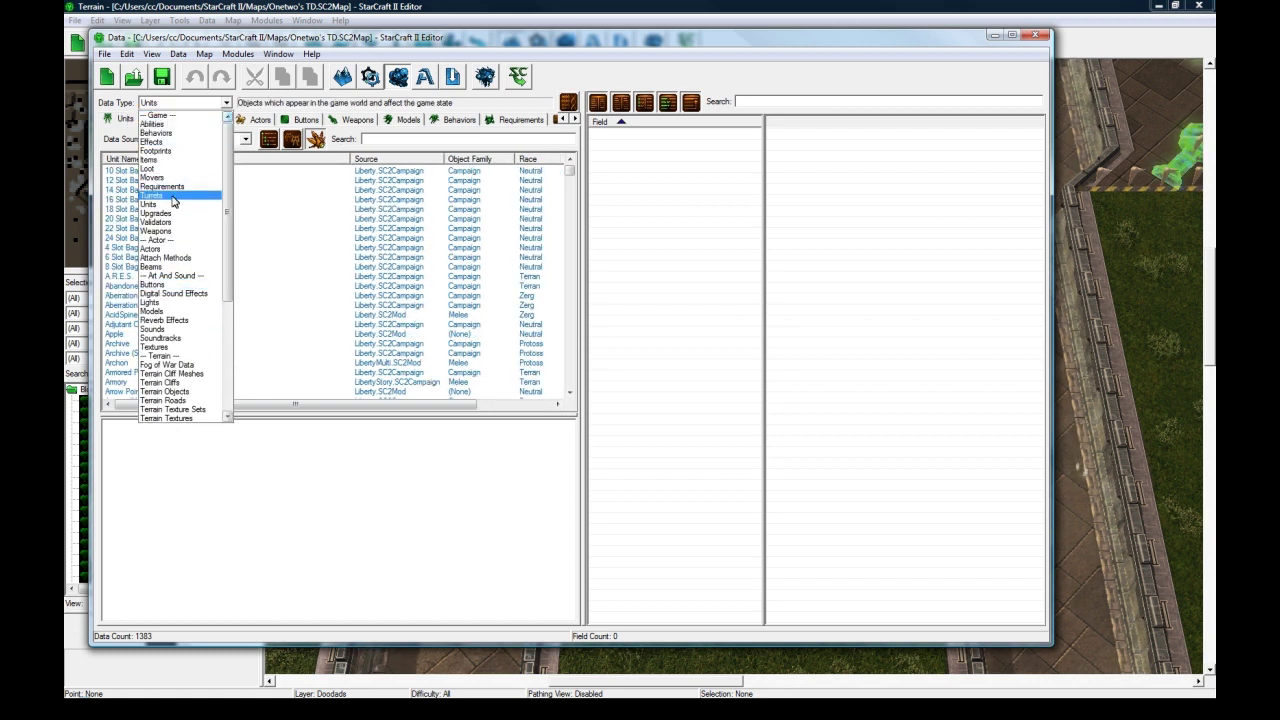
click(170, 205)
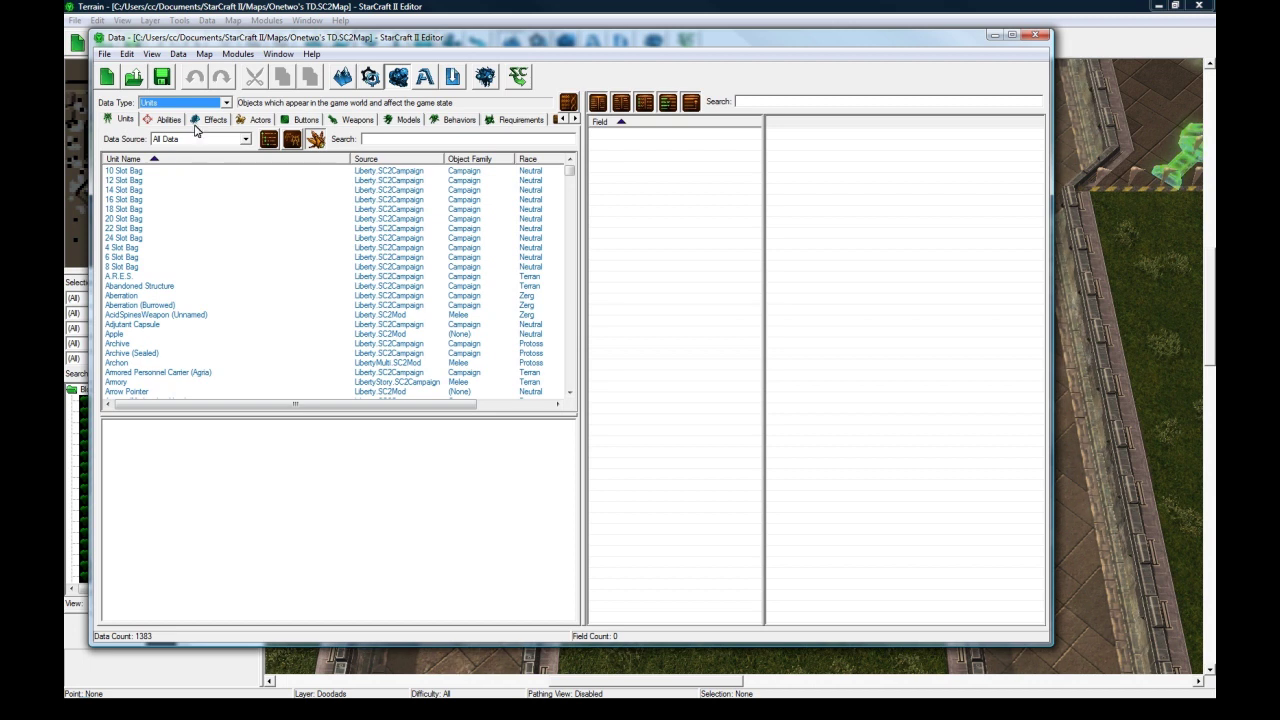
click(198, 138)
click(197, 199)
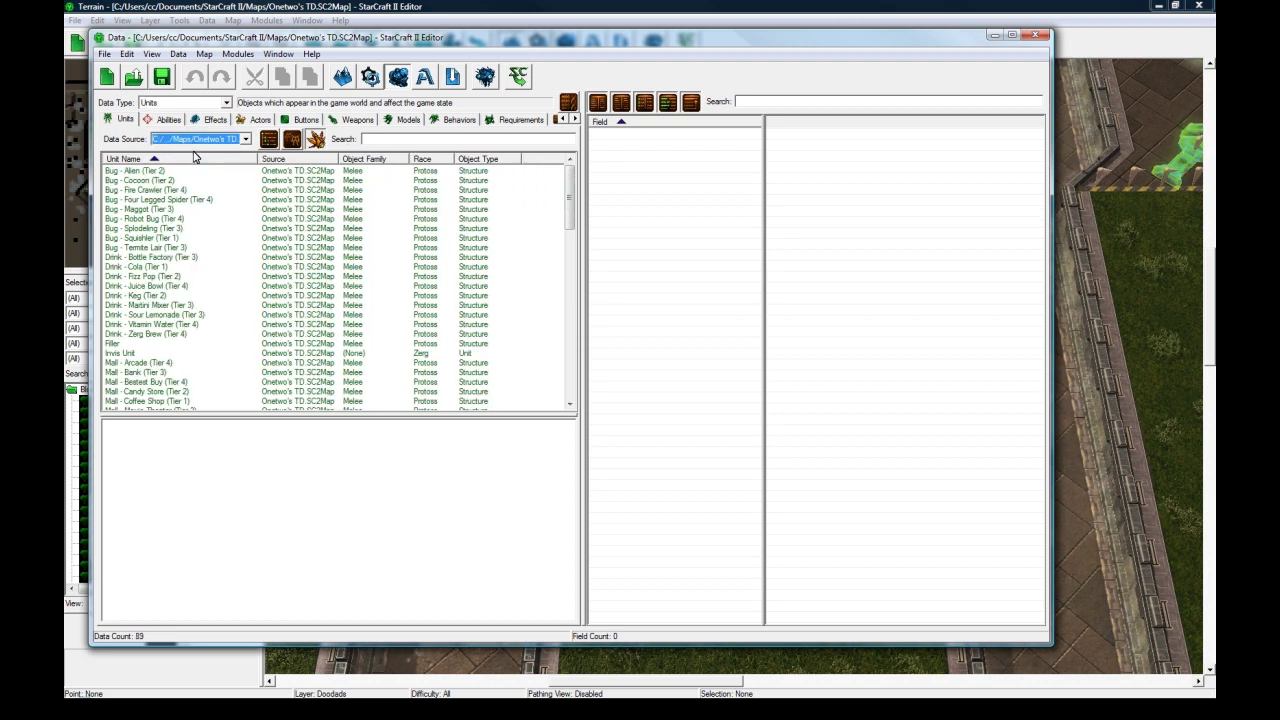
Examine the map's custom unit list and the data of the Bug - Alien and Drink - Bottle Factory towers.
mouse_move(570, 196)
mouse_down()
mouse_move(569, 211)
mouse_move(570, 190)
mouse_up()
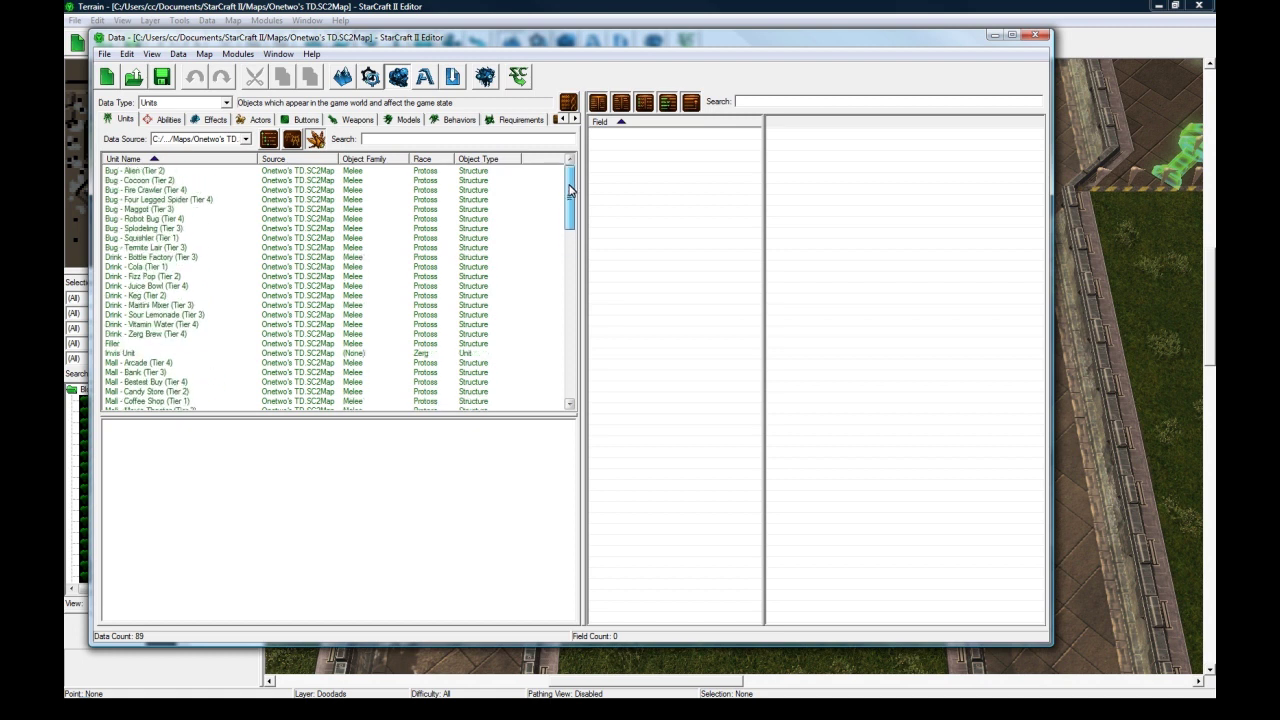
click(126, 170)
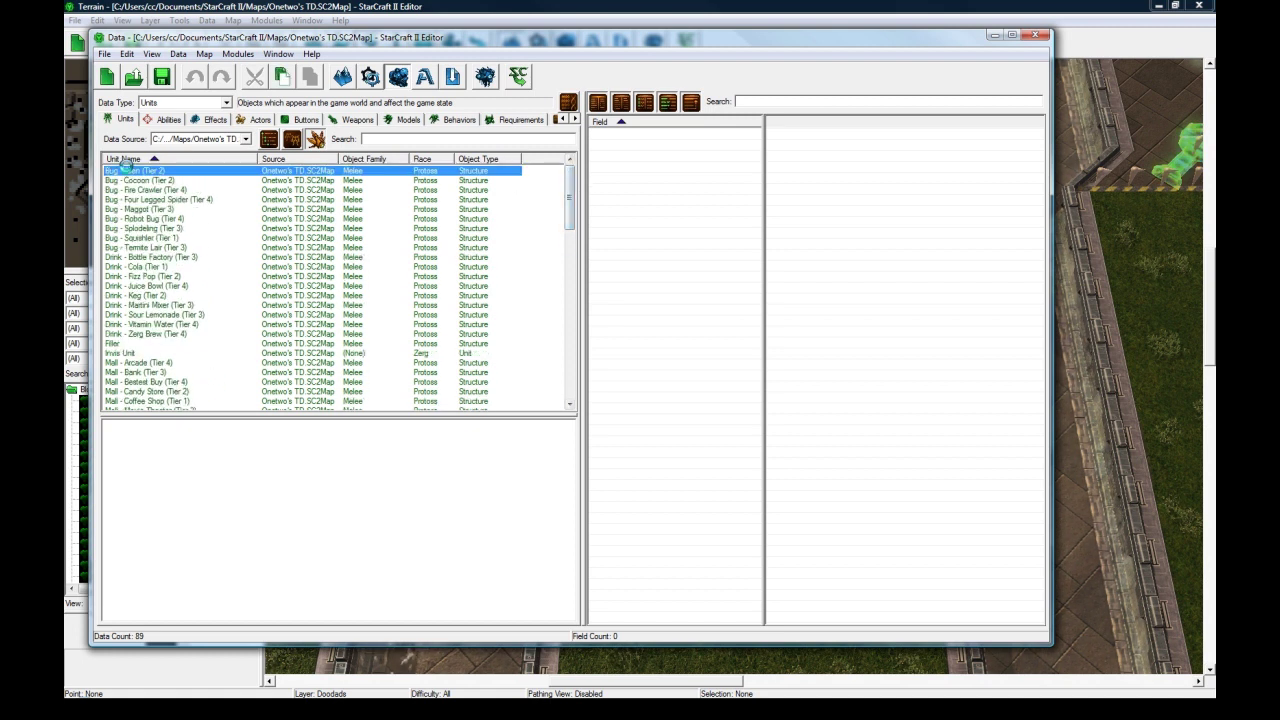
click(461, 254)
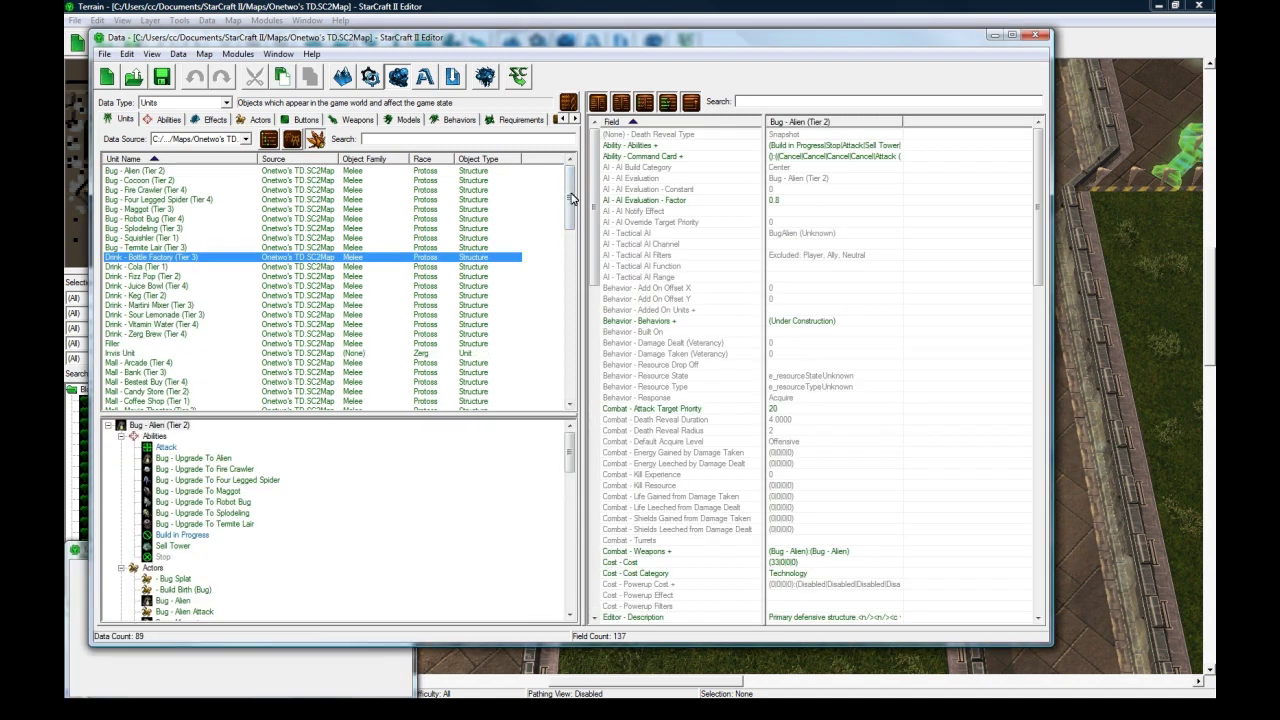
mouse_move(571, 193)
mouse_down()
mouse_move(572, 243)
mouse_move(569, 213)
mouse_up()
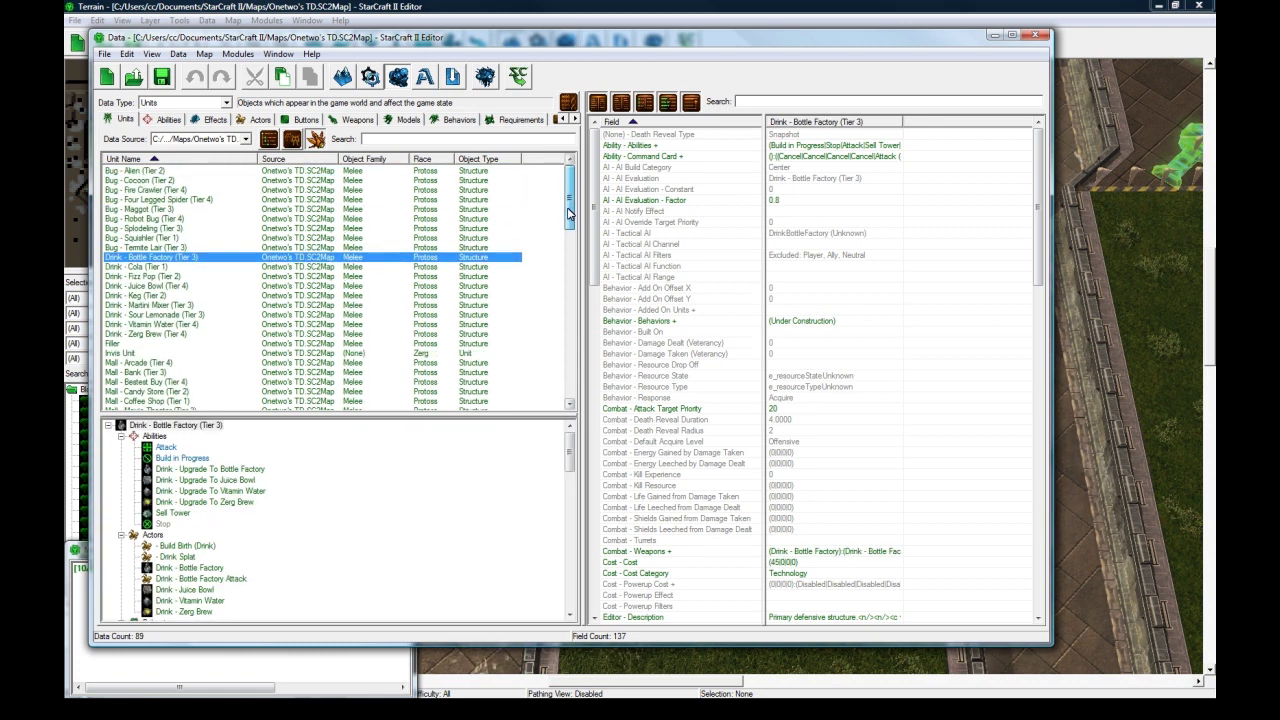
Open the duplicate options for the Drink - Cola (Tier 1) tower and examine its linked actors, effects and models.
click(152, 267)
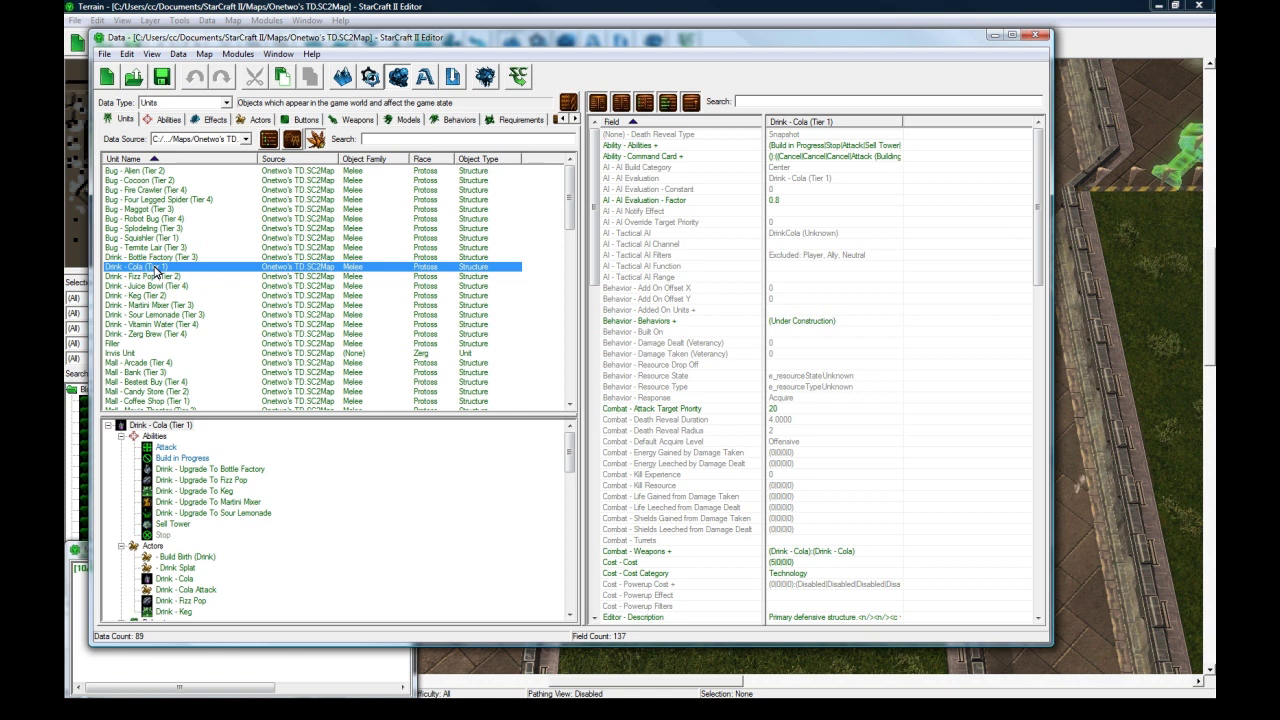
right_click(155, 271)
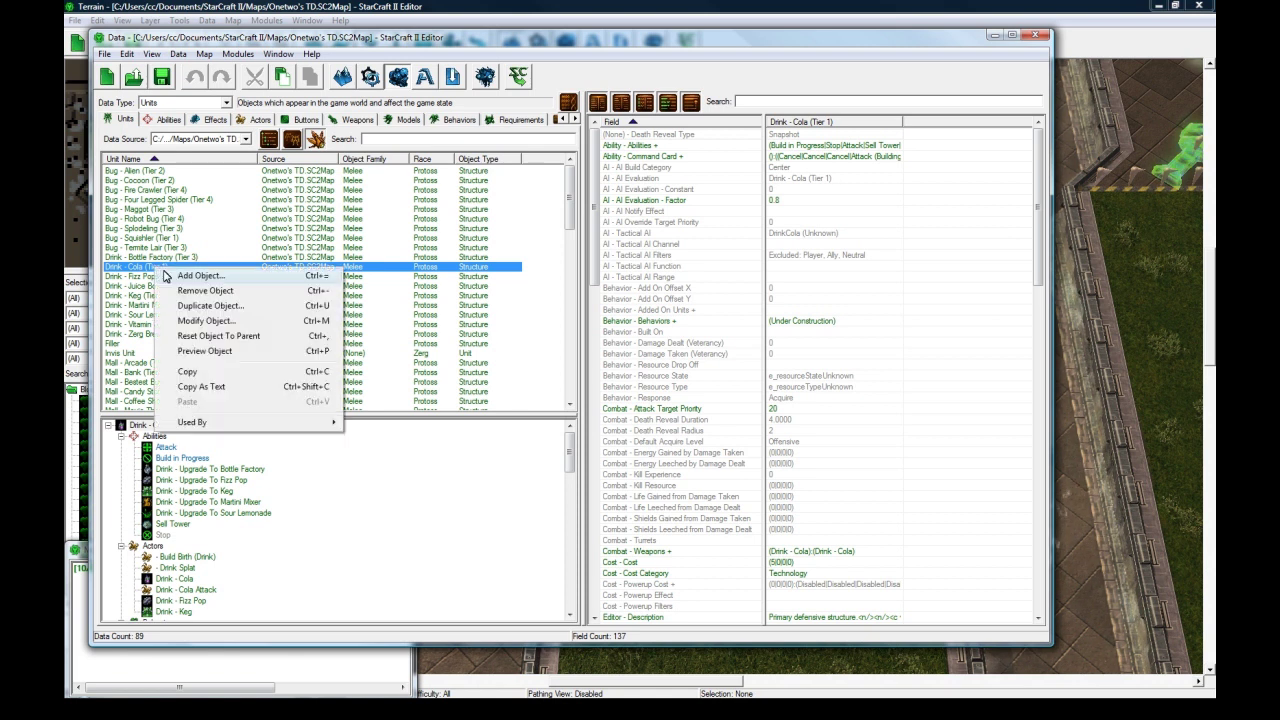
click(185, 307)
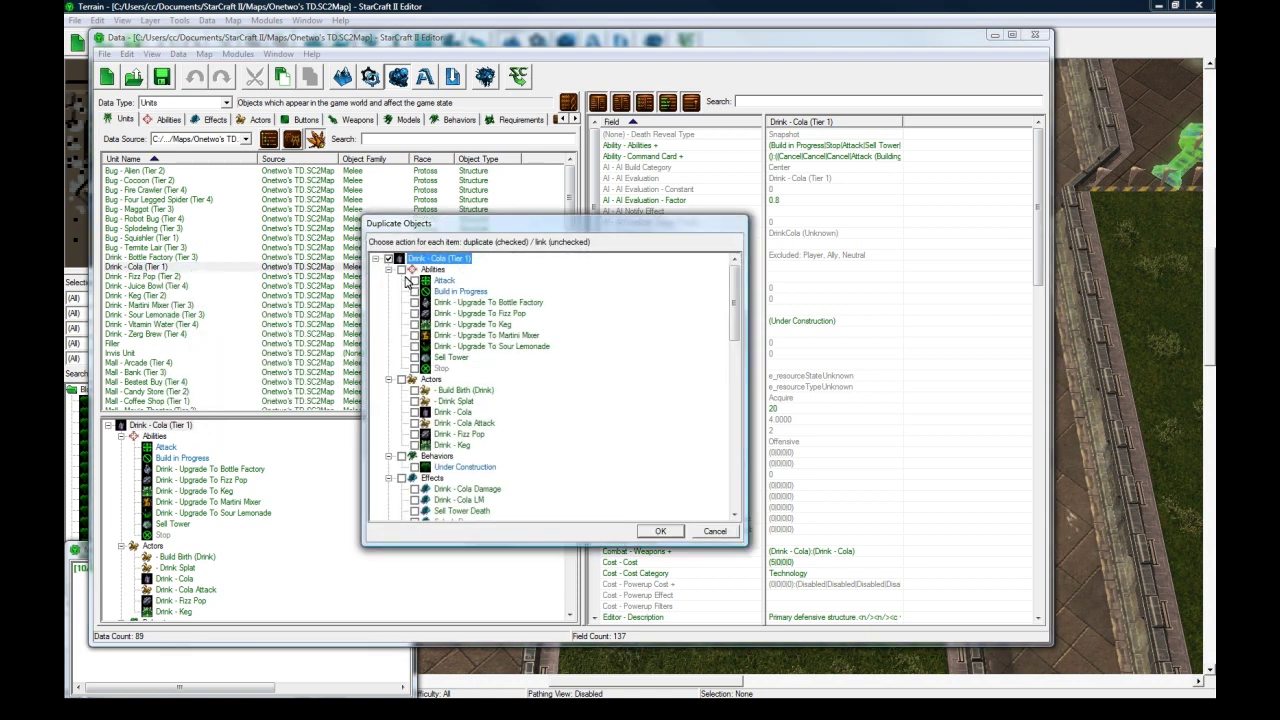
scroll(420, 392, down, 2)
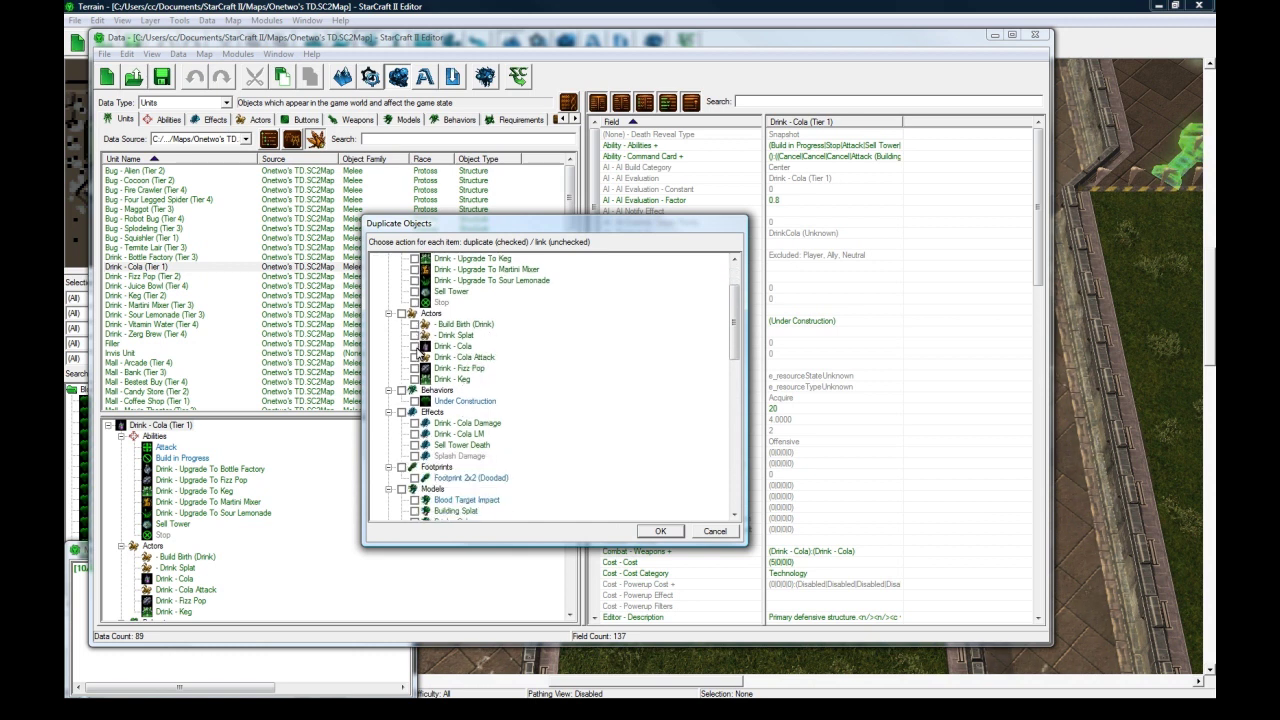
click(476, 359)
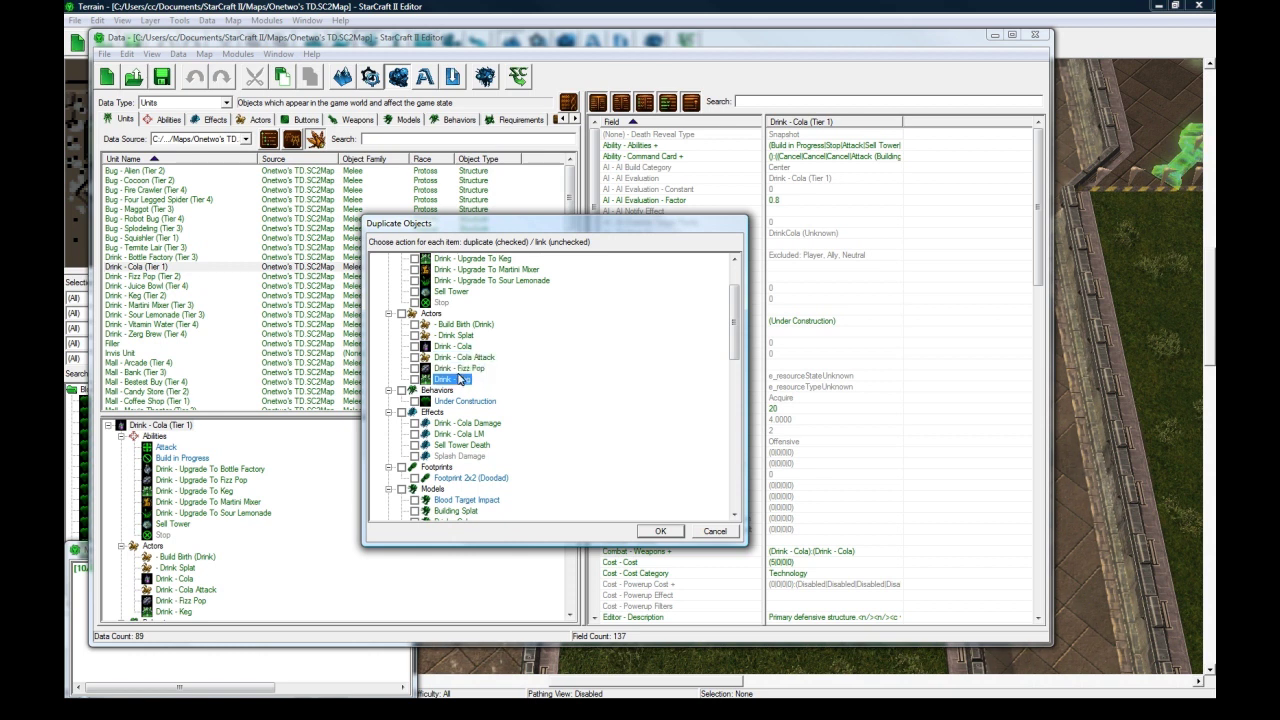
click(462, 325)
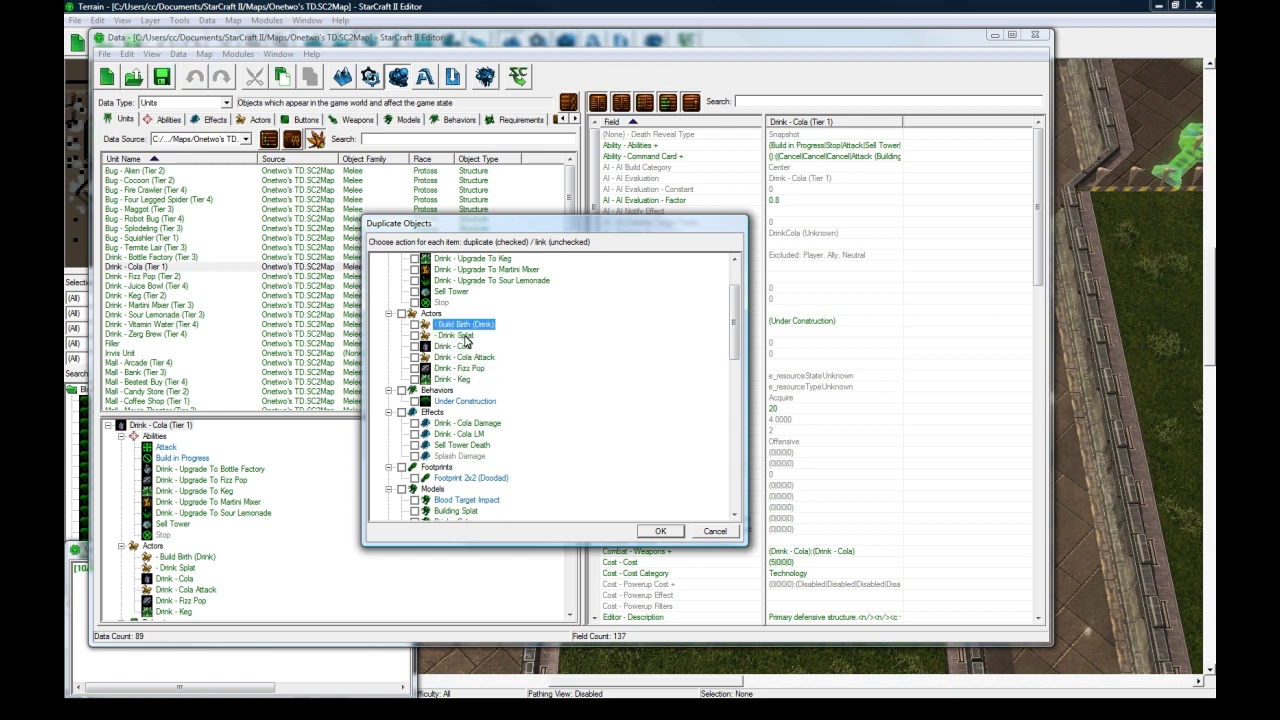
click(463, 336)
scroll(447, 352, down, 2)
click(448, 357)
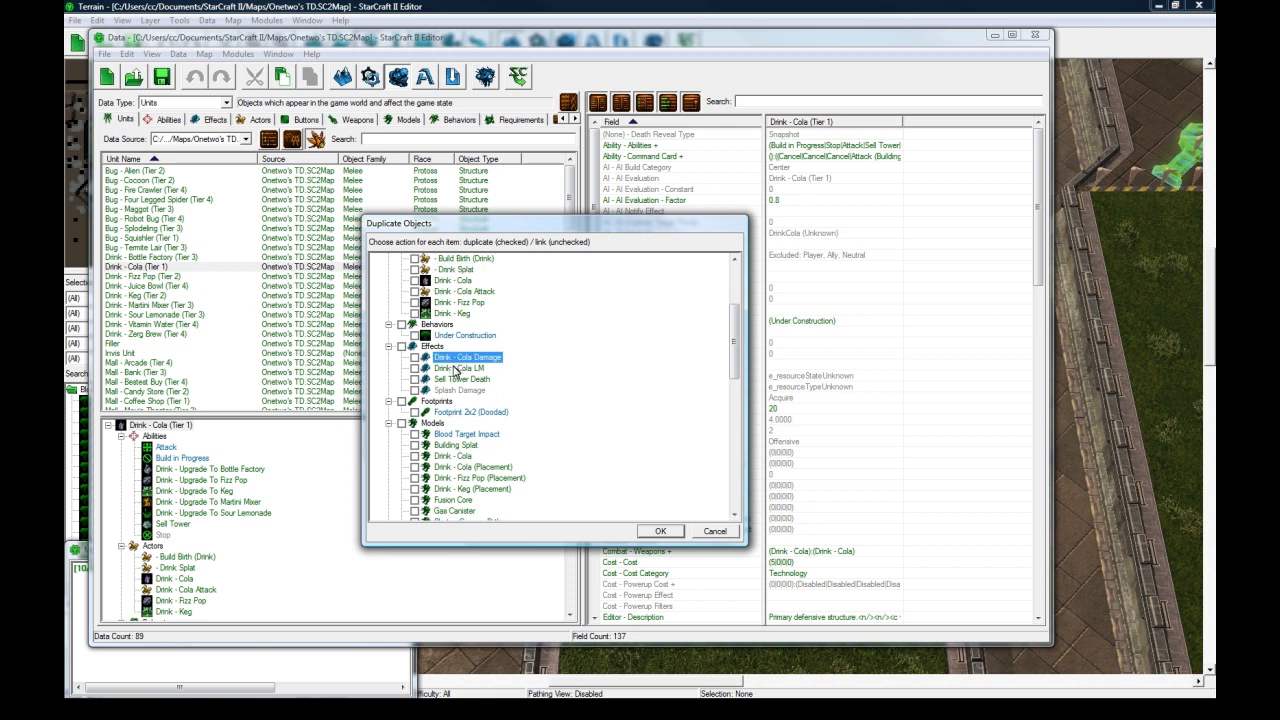
click(456, 369)
scroll(497, 380, down, 4)
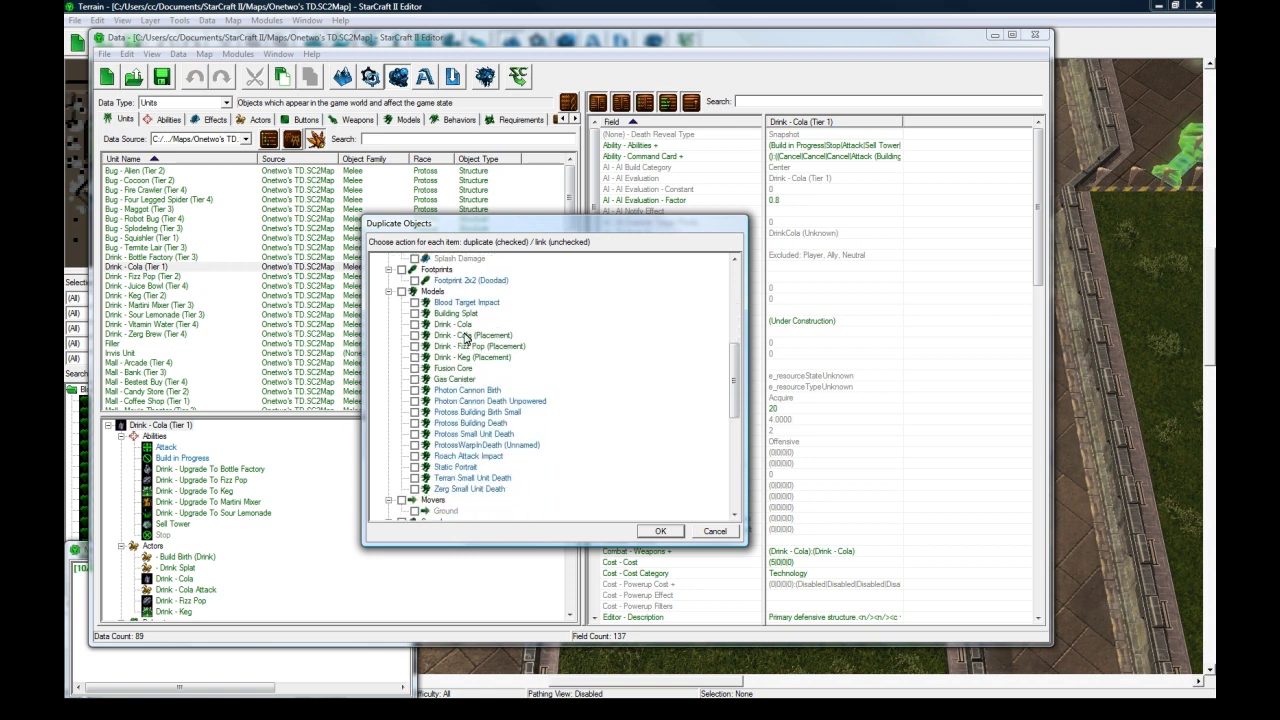
click(487, 337)
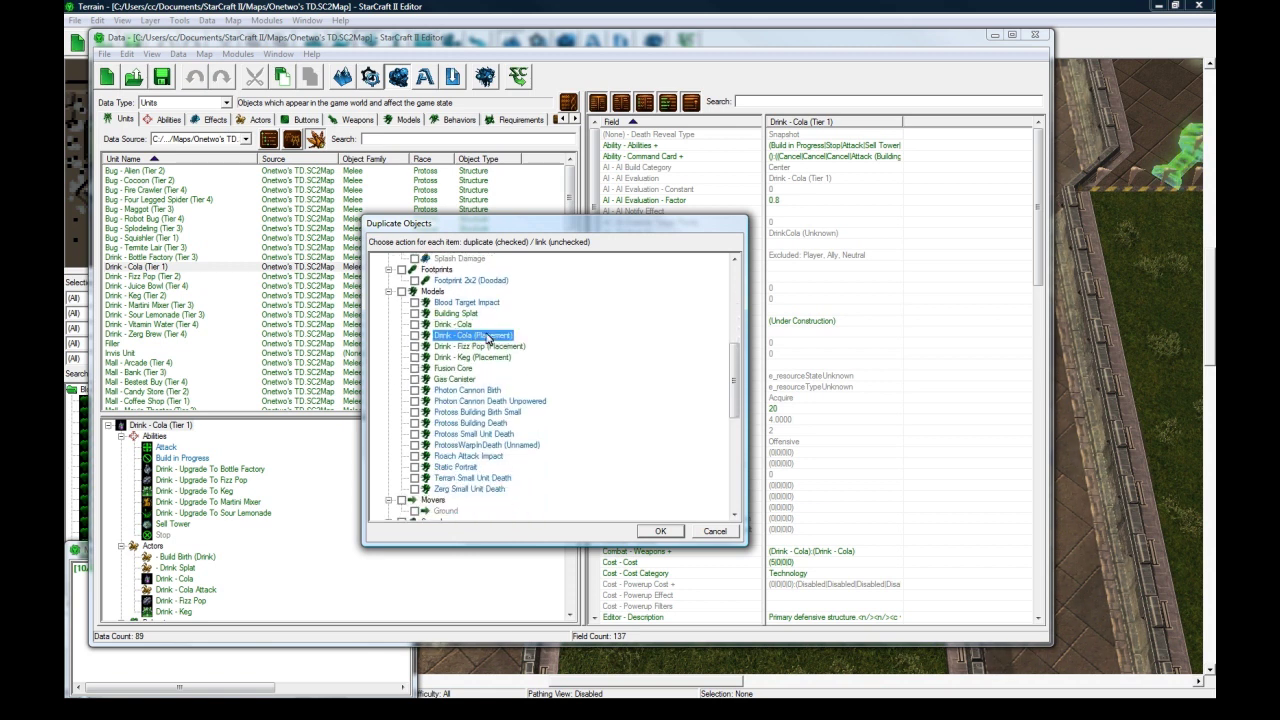
Review the rest of the duplicate list for Drink - Cola down to its turret, units and weapon, and cancel the duplication.
scroll(462, 350, up, 6)
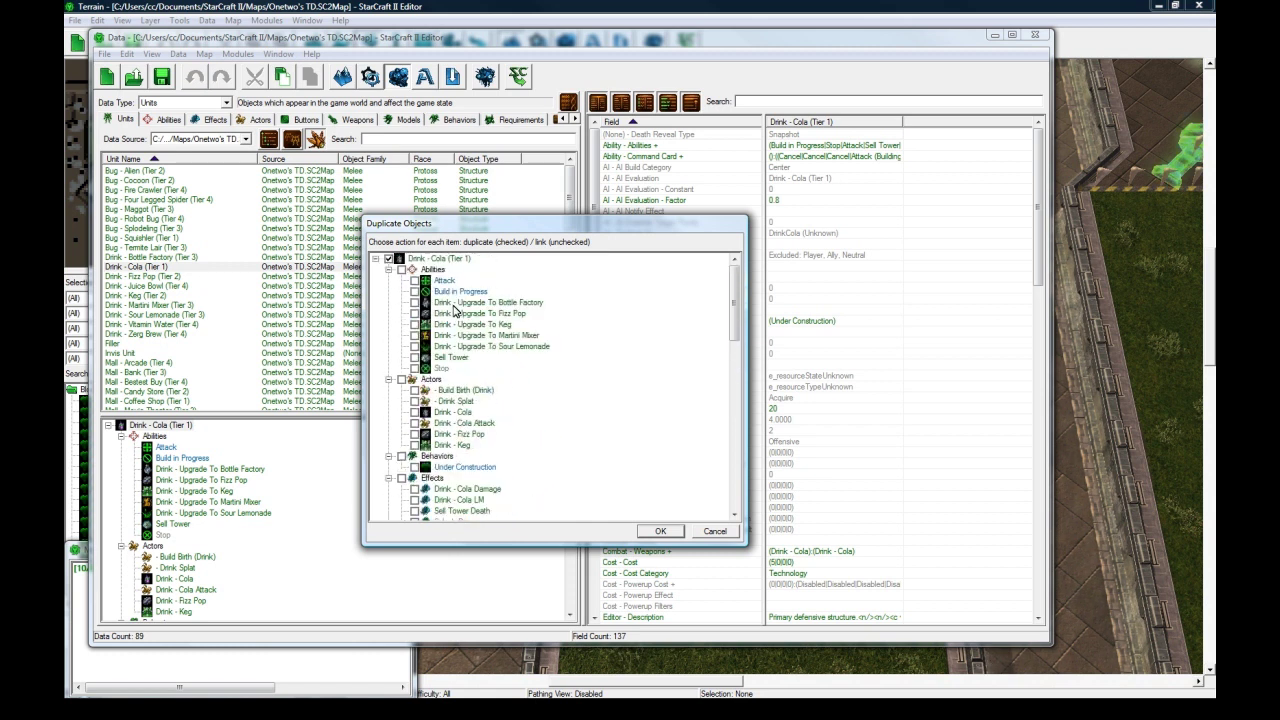
scroll(470, 380, down, 7)
scroll(466, 370, down, 8)
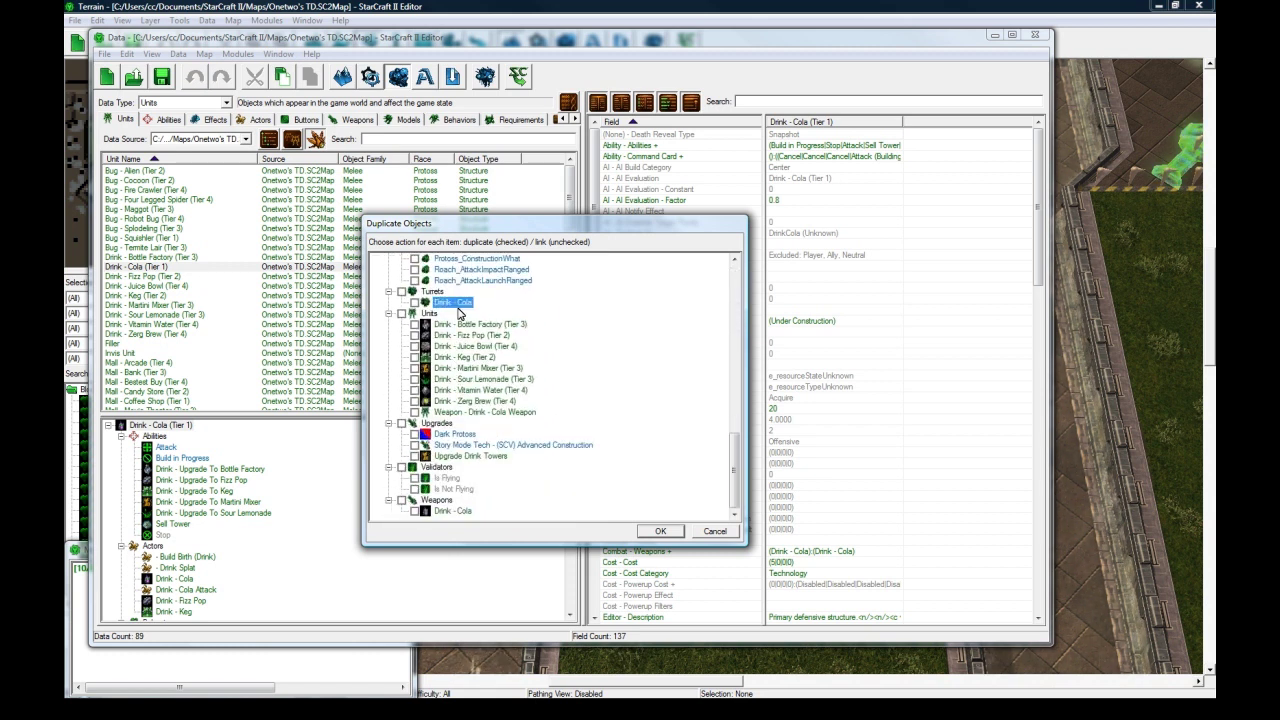
click(712, 533)
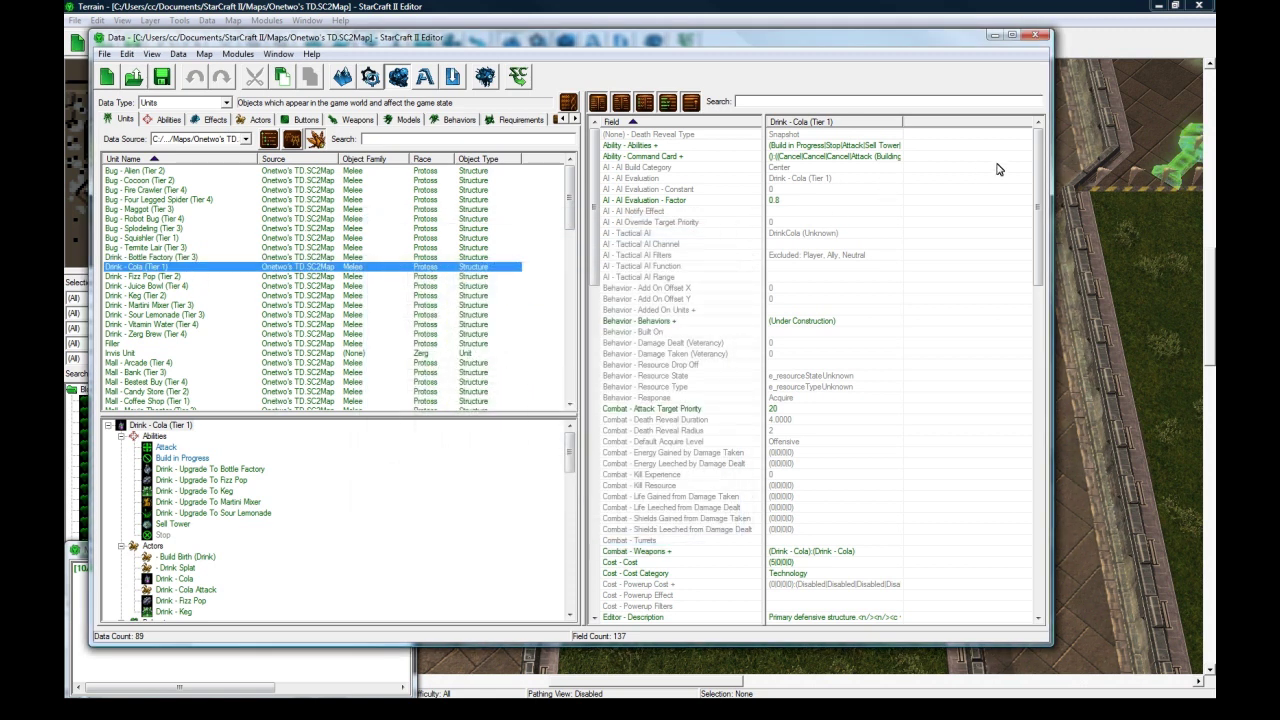
Inspect the Abilities list of Drink - Cola, including its Sell Tower ability.
double_click(843, 147)
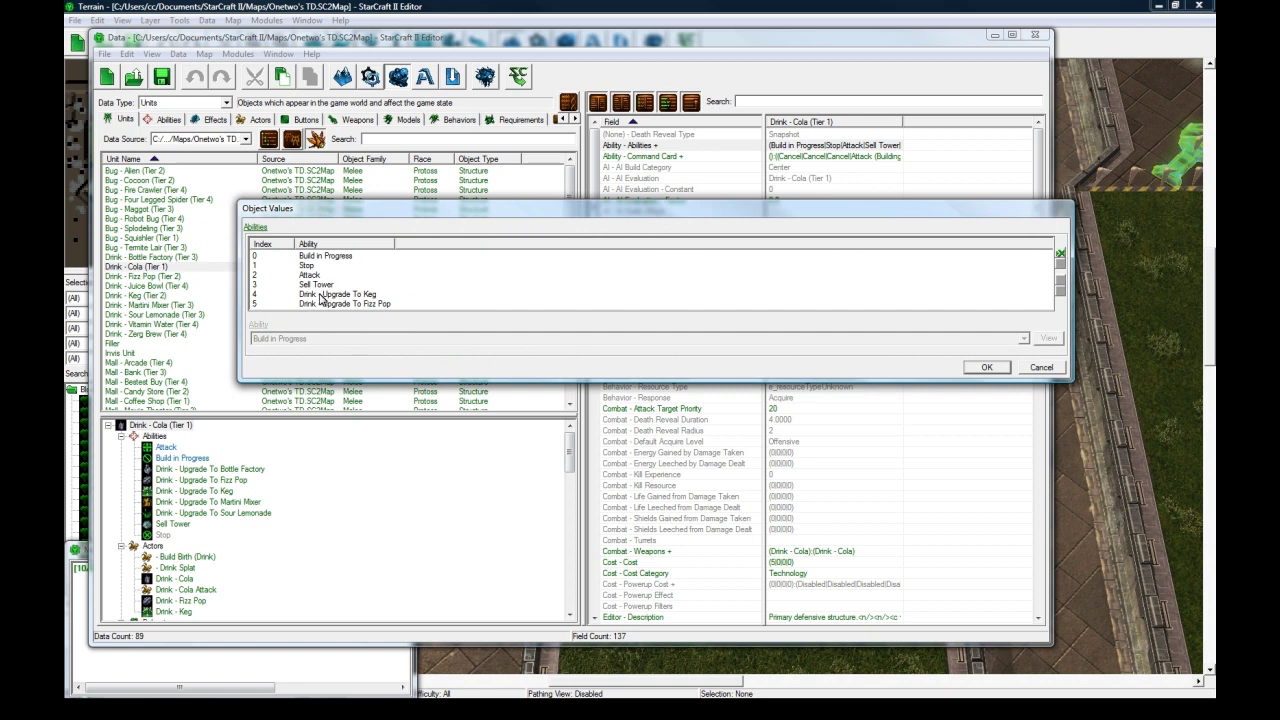
click(325, 285)
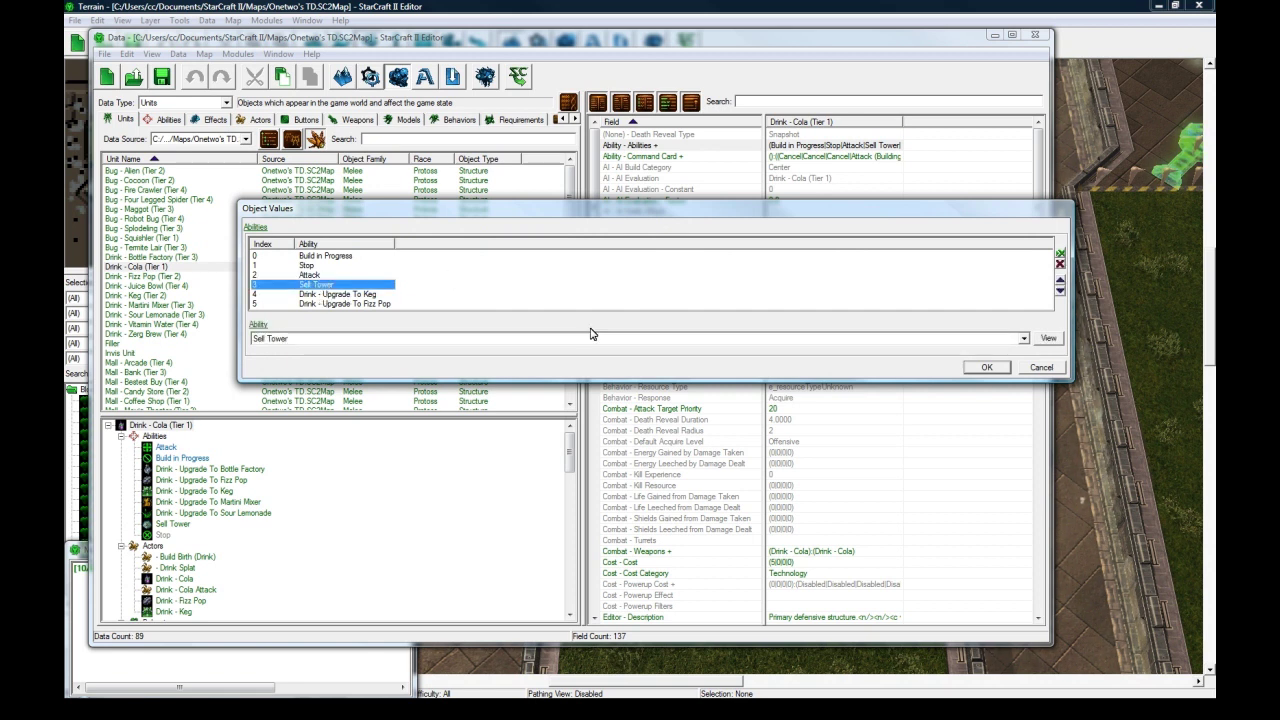
click(986, 367)
Inspect the Upgrade to Drink - Keg and Sell Tower buttons on Drink - Cola's command card, and close it without changes.
double_click(850, 160)
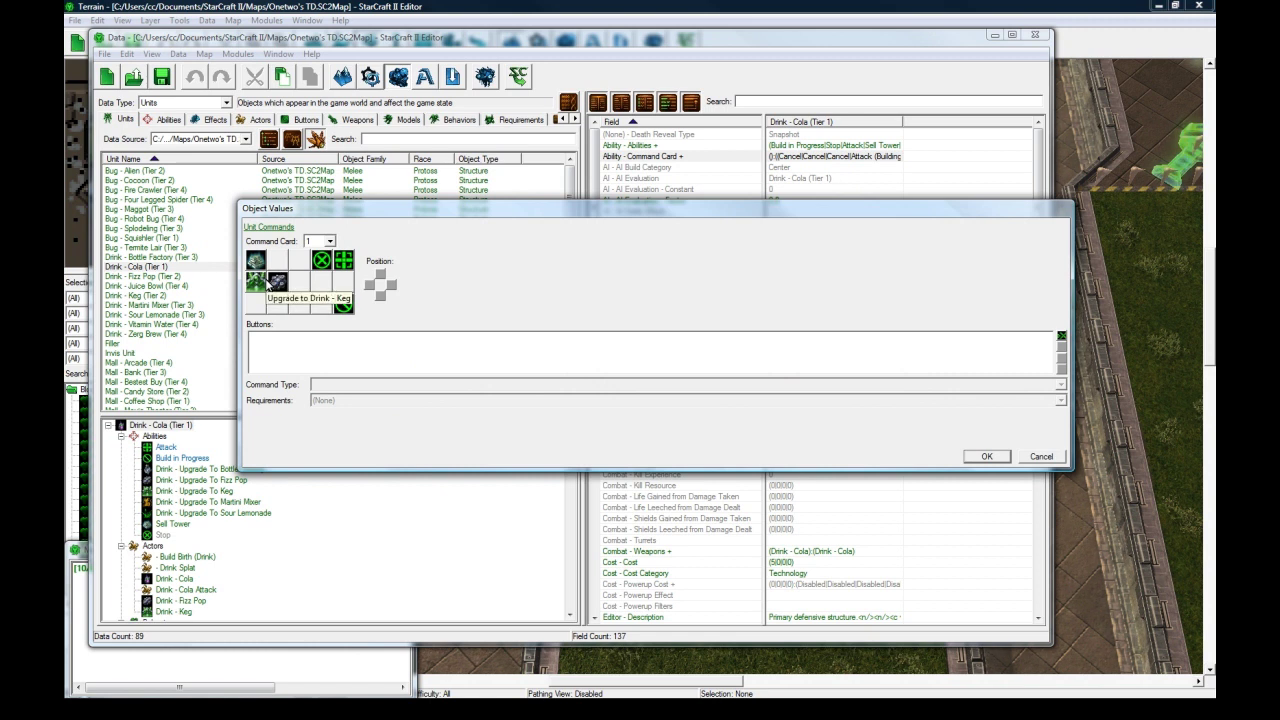
click(262, 283)
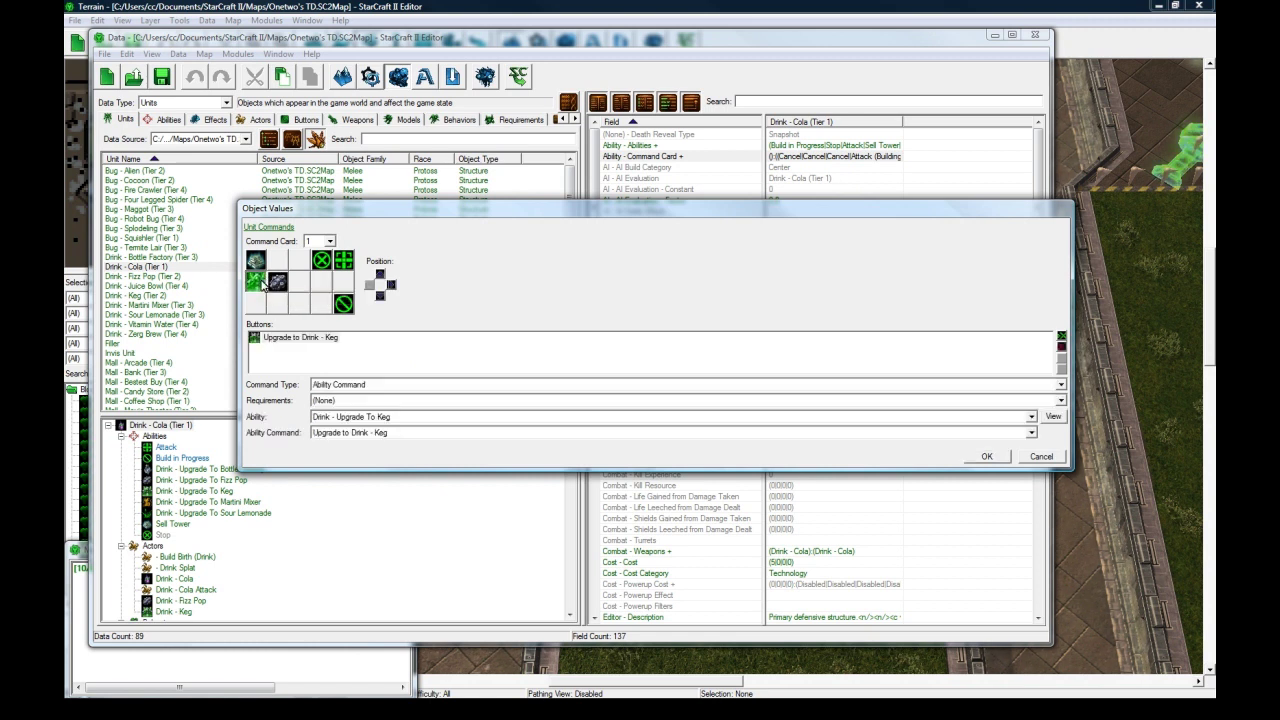
click(257, 263)
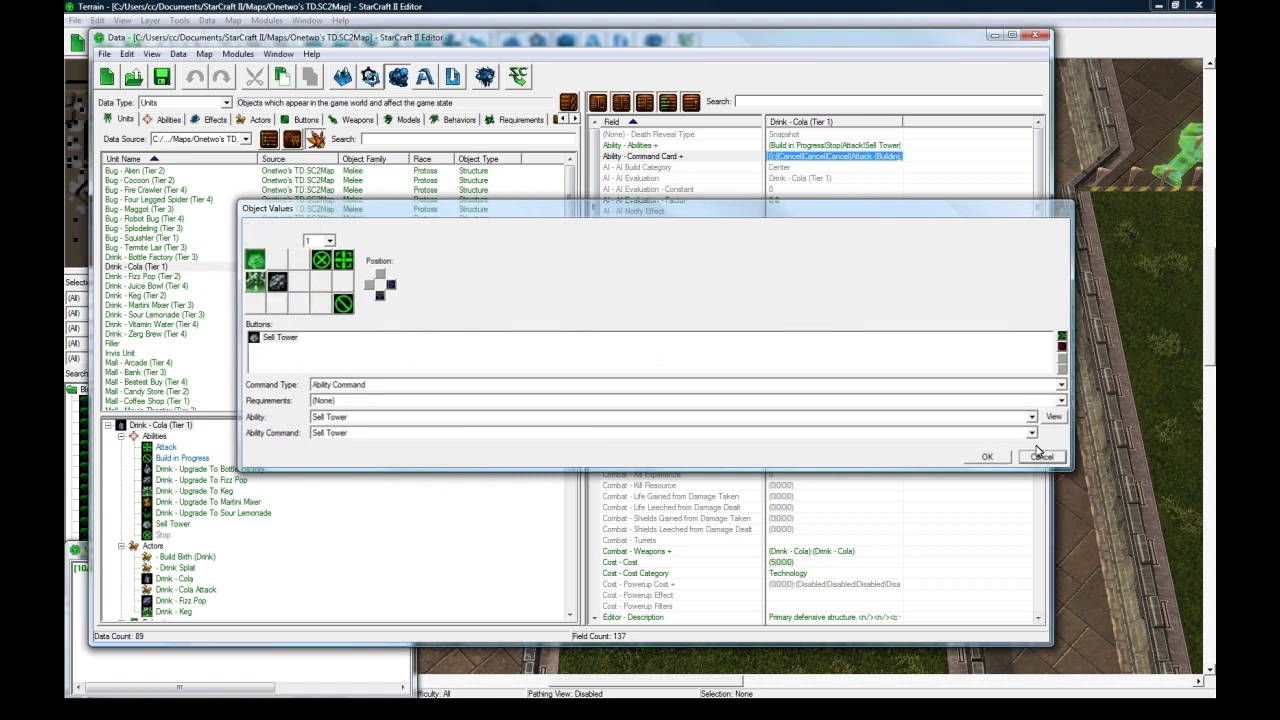
click(1042, 458)
Examine the Cost and Cost Category fields of the Drink - Cola tower.
scroll(826, 345, down, 4)
scroll(826, 345, down, 2)
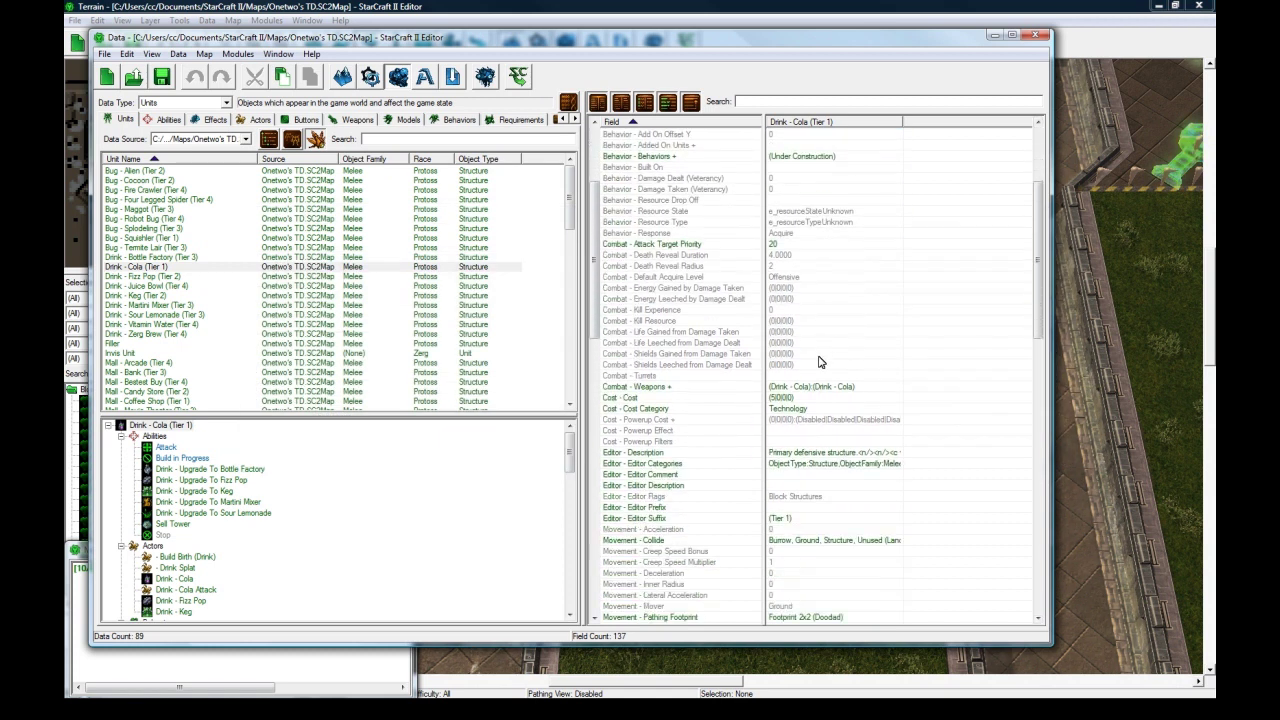
click(762, 366)
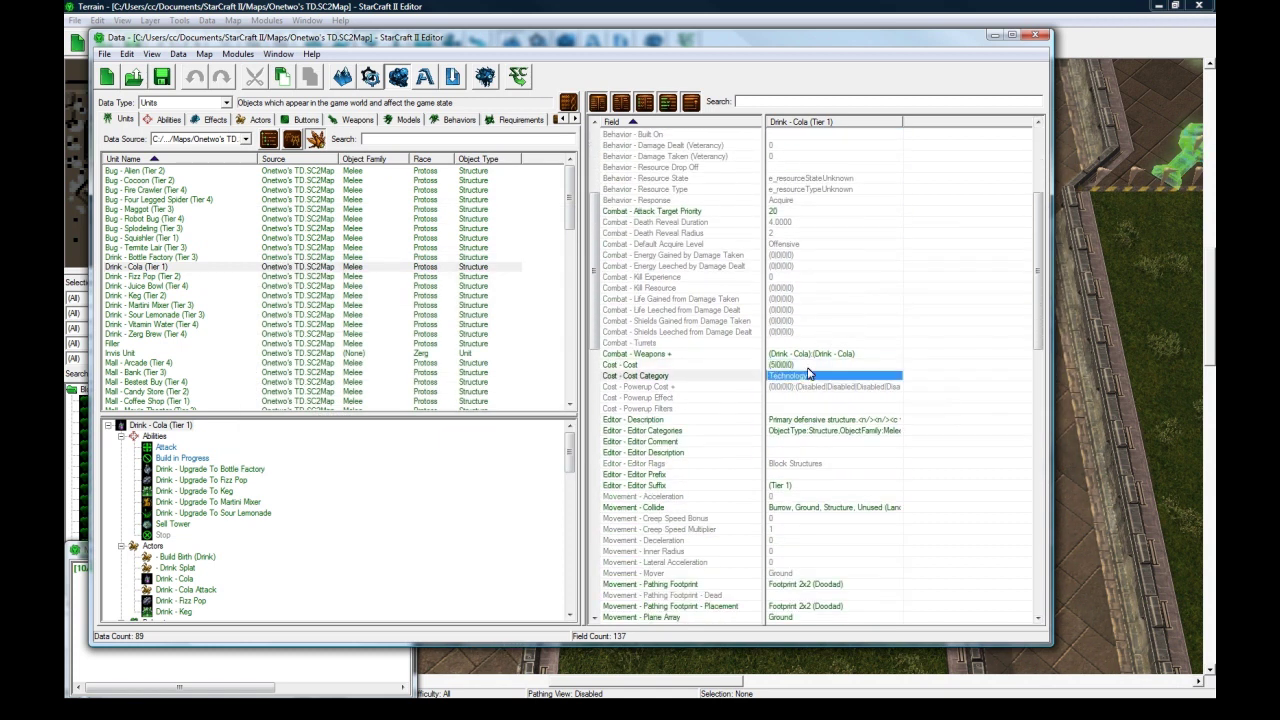
click(808, 376)
click(818, 357)
click(813, 366)
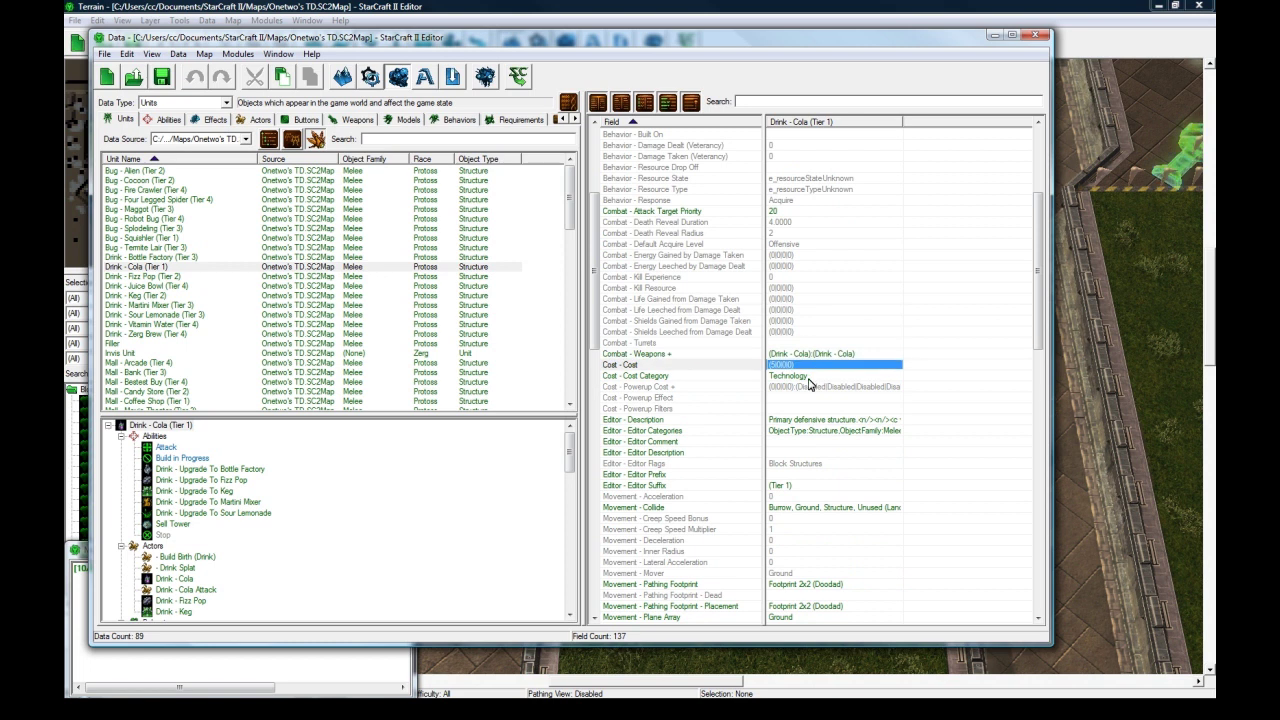
click(802, 377)
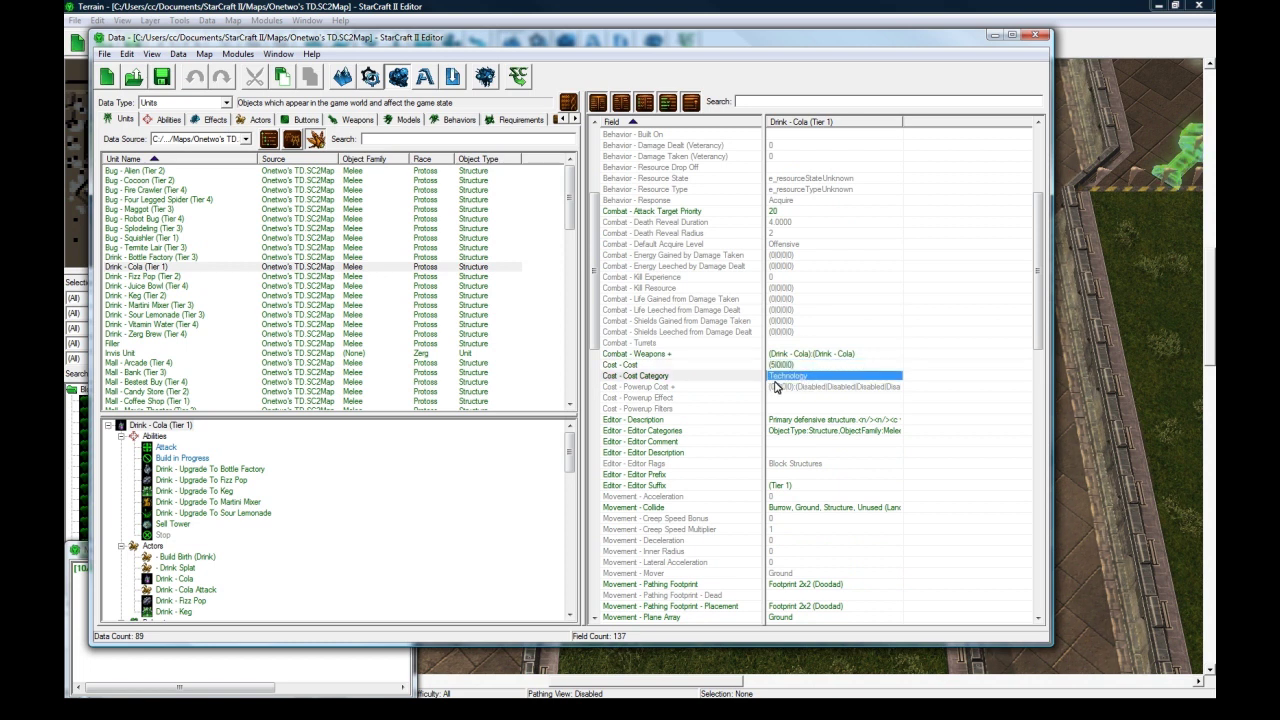
Examine Drink - Cola's movement fields, comparing its Pathing Footprint with its Pathing Footprint - Placement.
scroll(806, 413, down, 4)
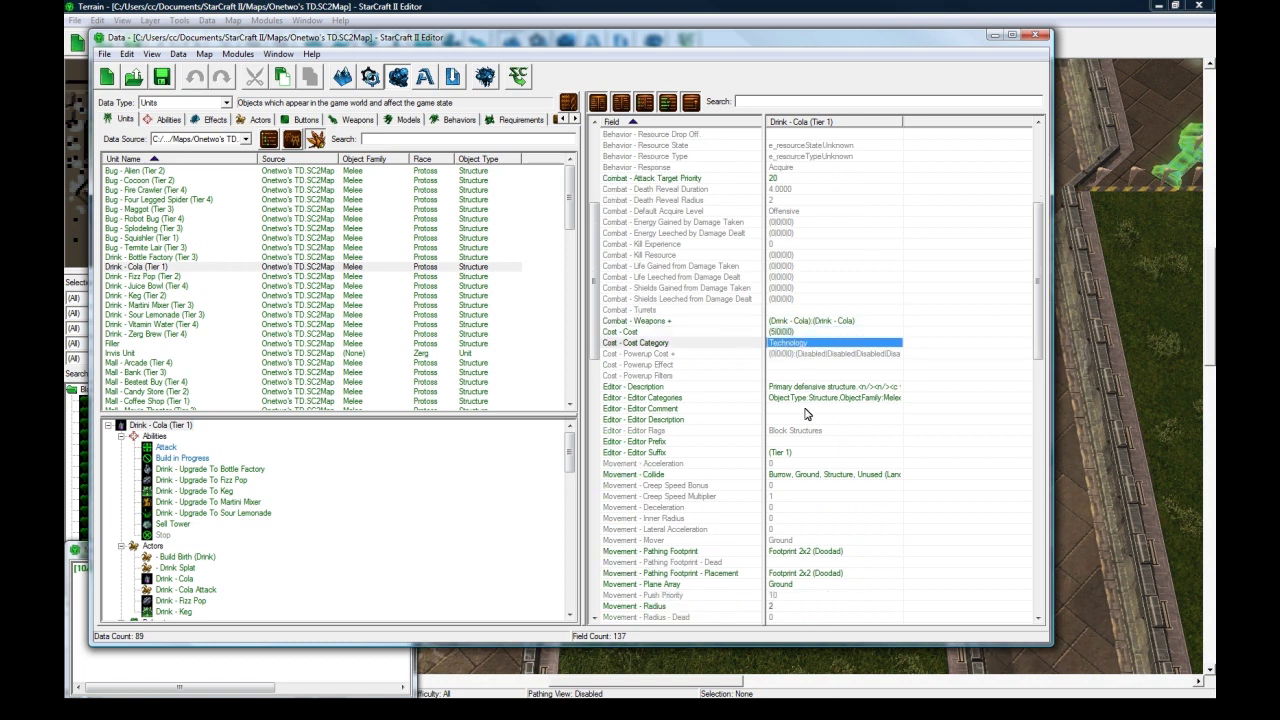
scroll(800, 373, down, 3)
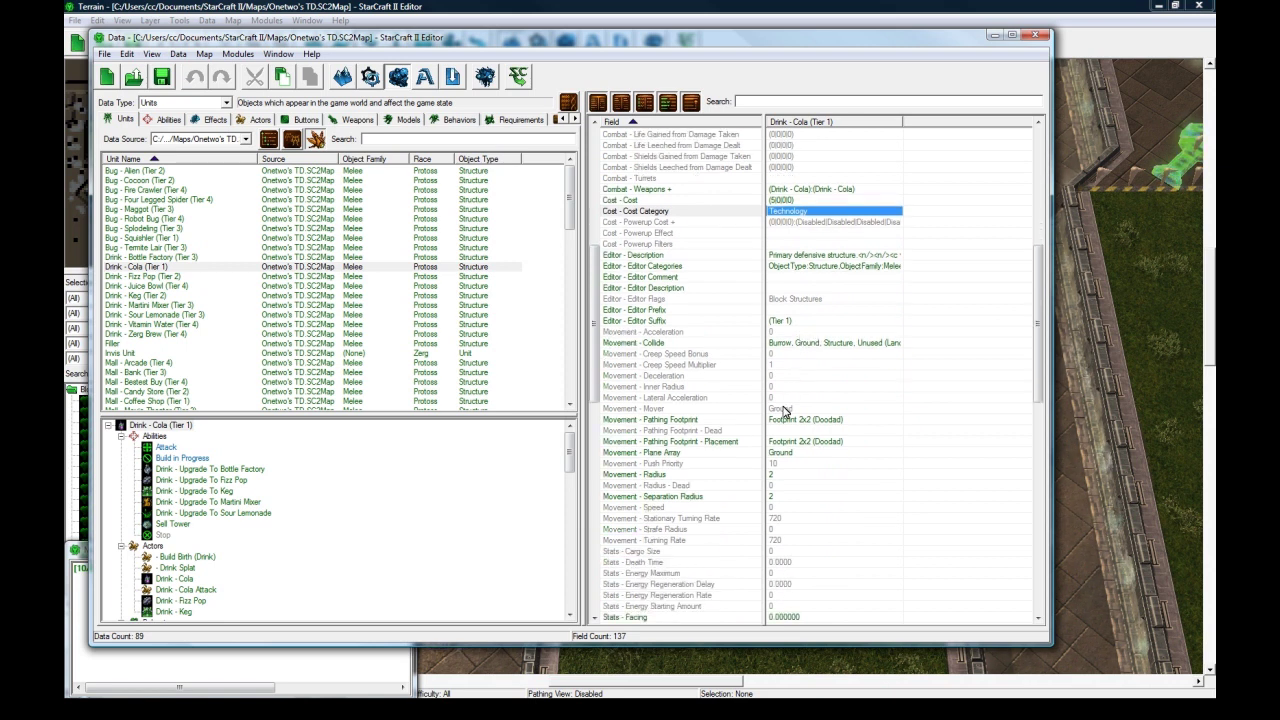
click(816, 356)
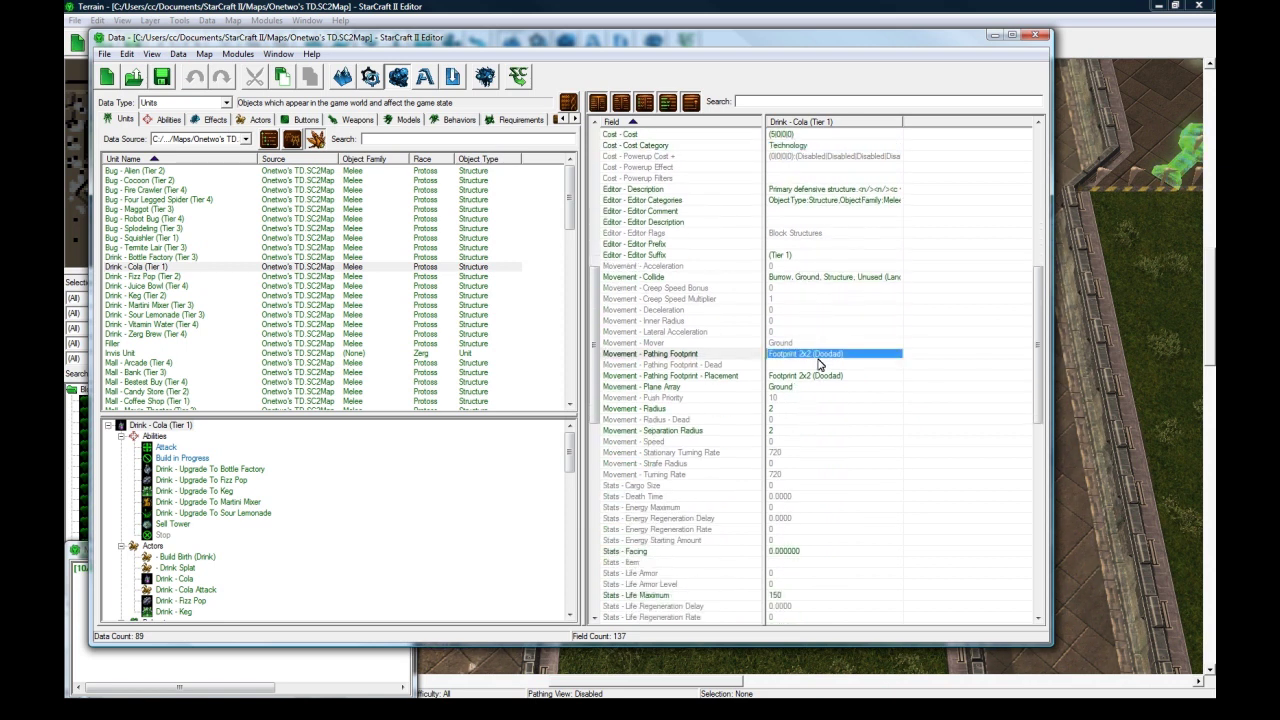
click(812, 378)
click(828, 358)
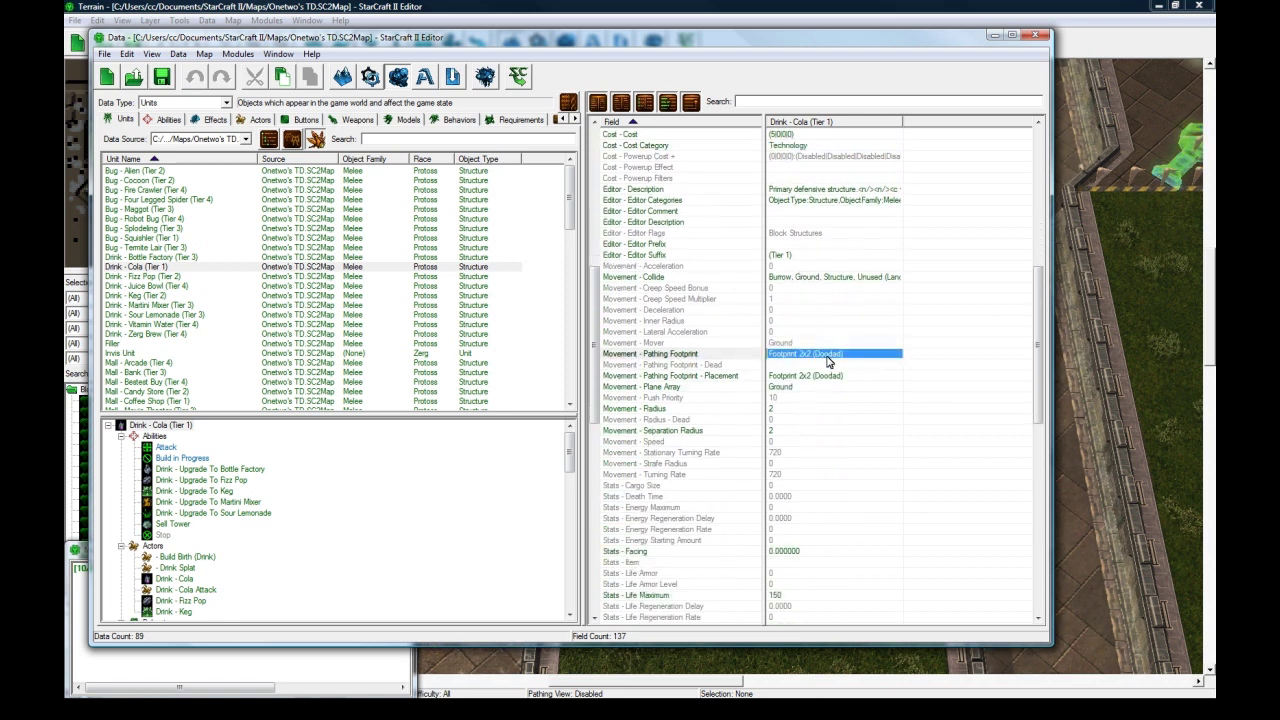
click(823, 378)
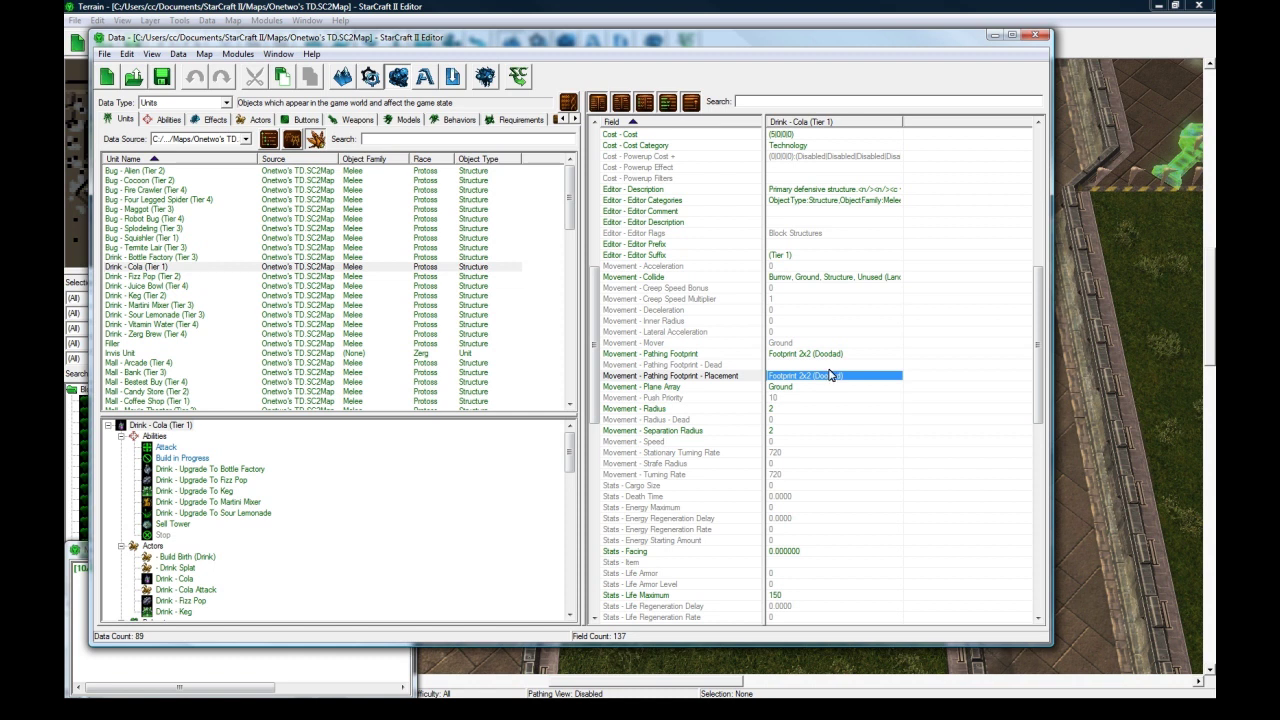
click(823, 356)
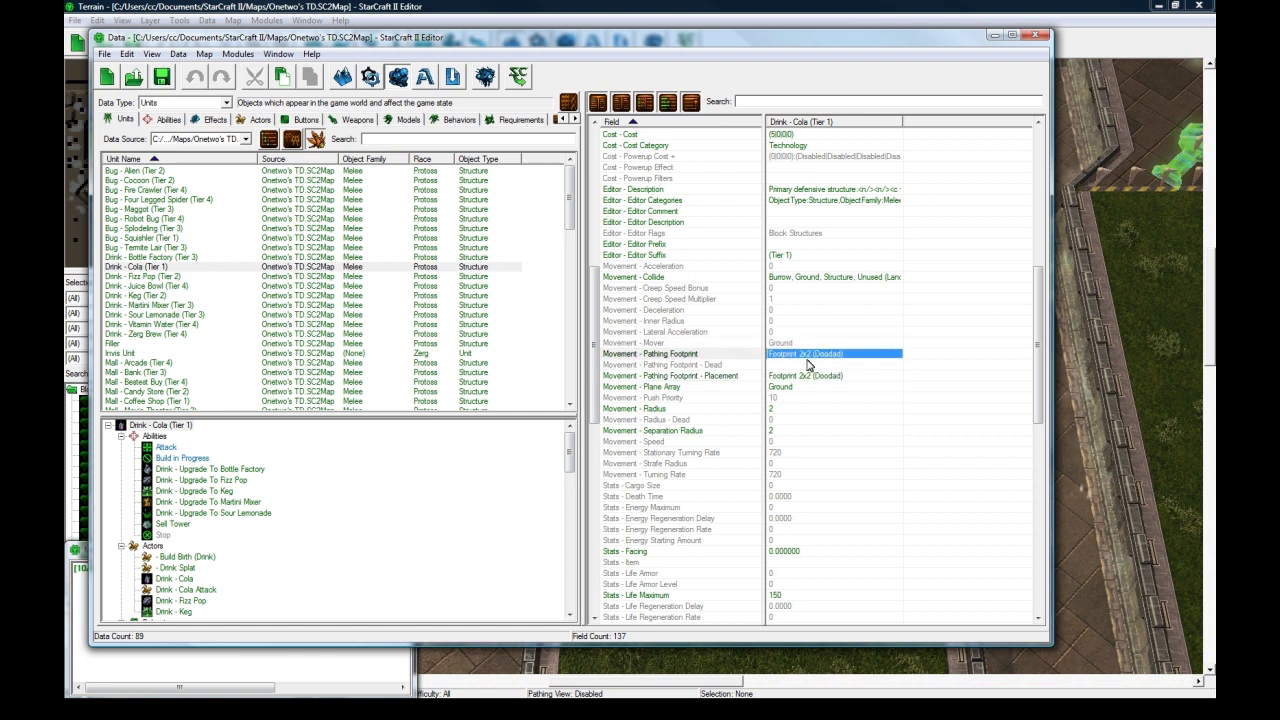
click(790, 376)
click(800, 356)
click(795, 376)
click(802, 357)
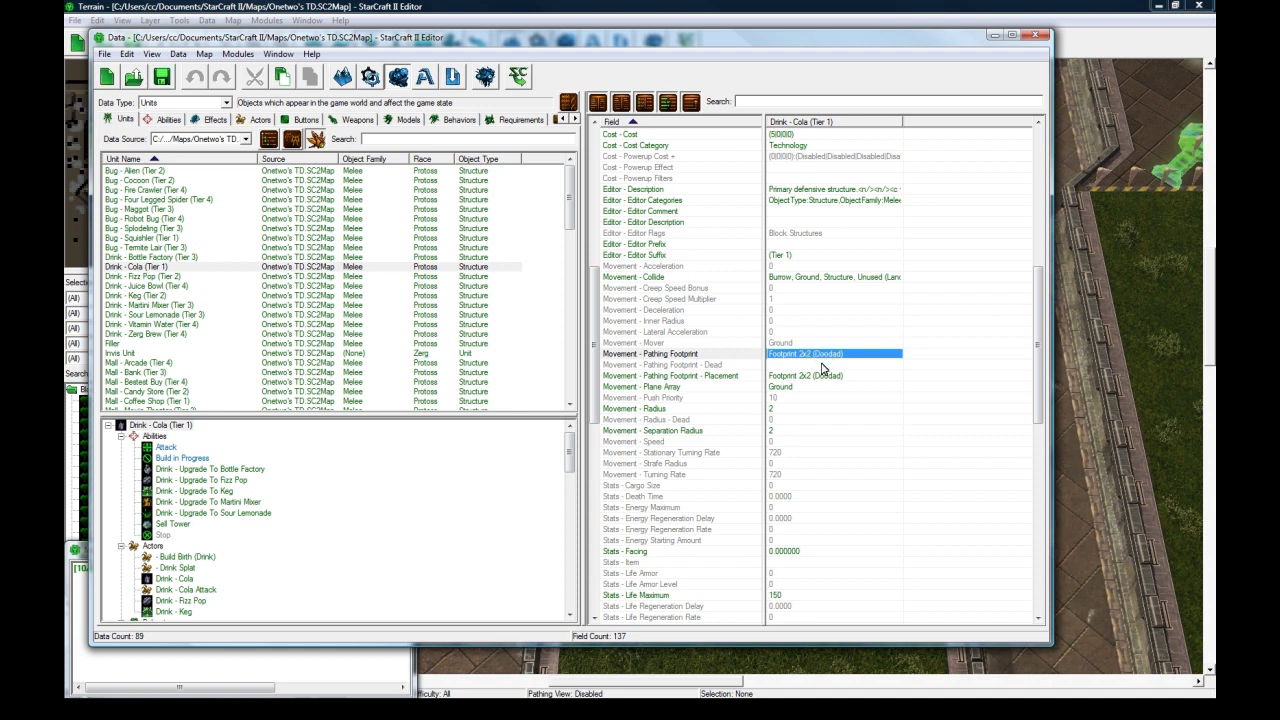
Return to the terrain editor and switch from the Doodads layer to the Units layer.
click(680, 6)
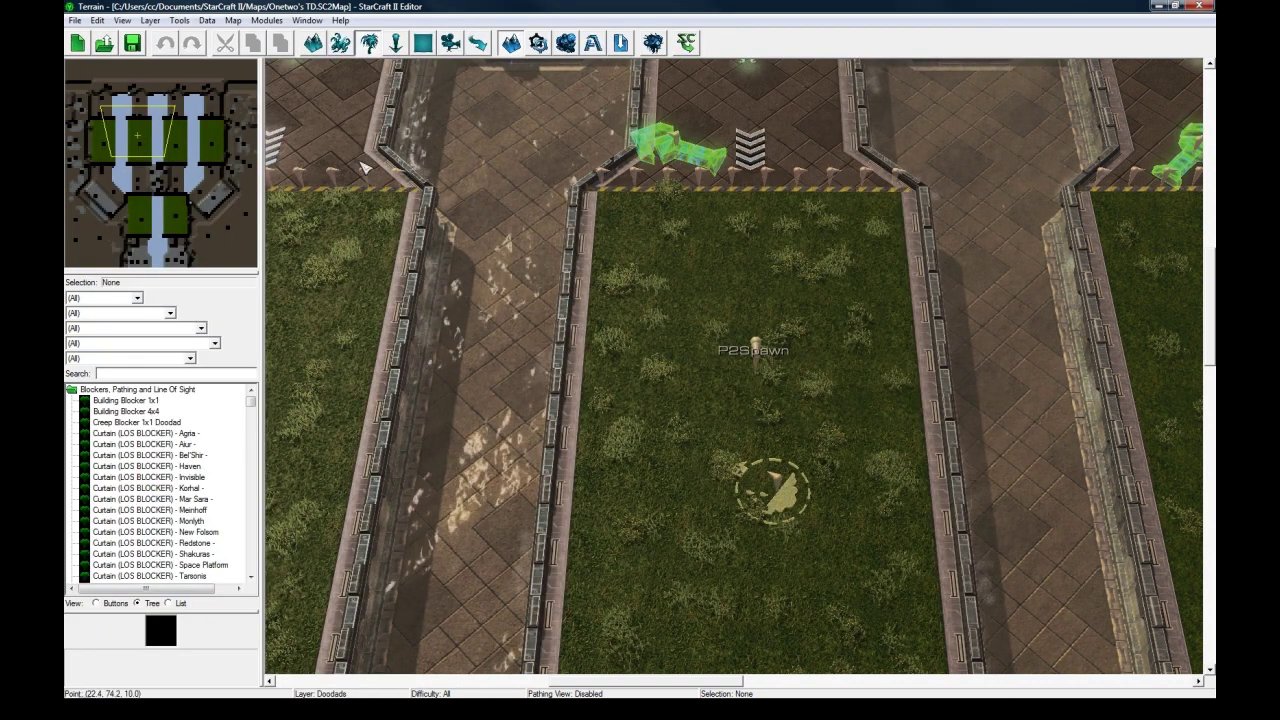
click(152, 21)
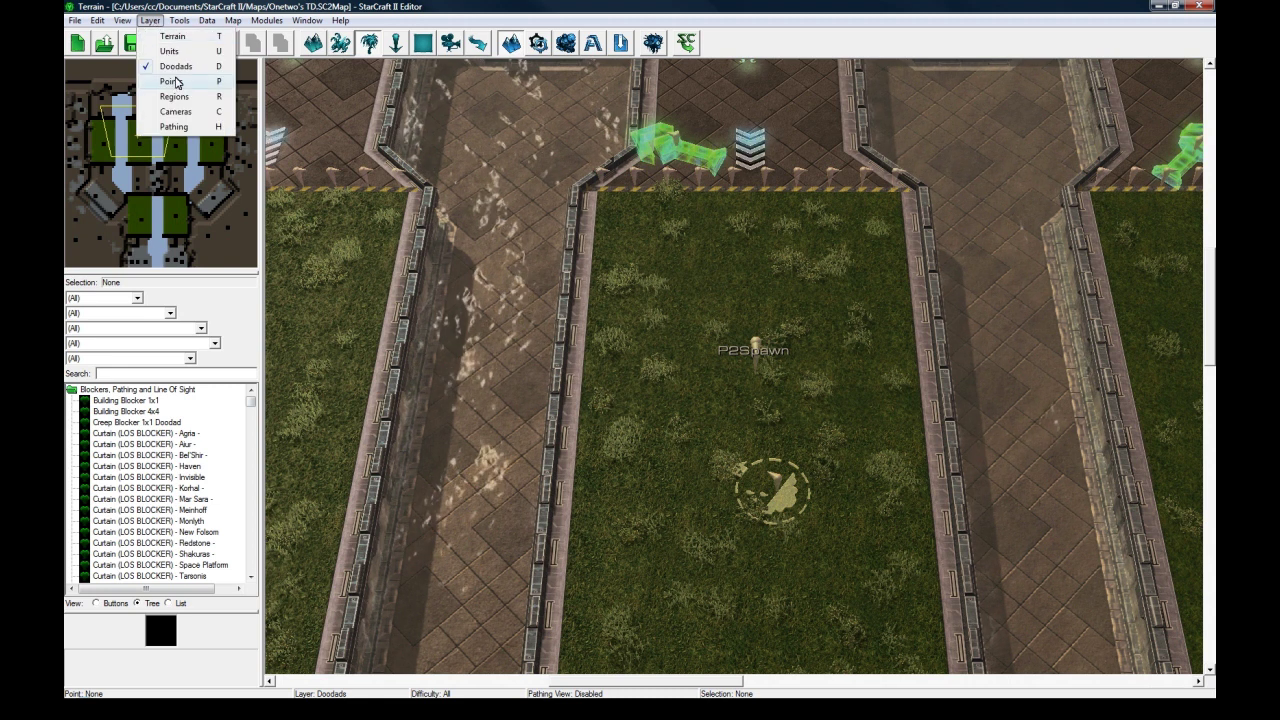
click(163, 50)
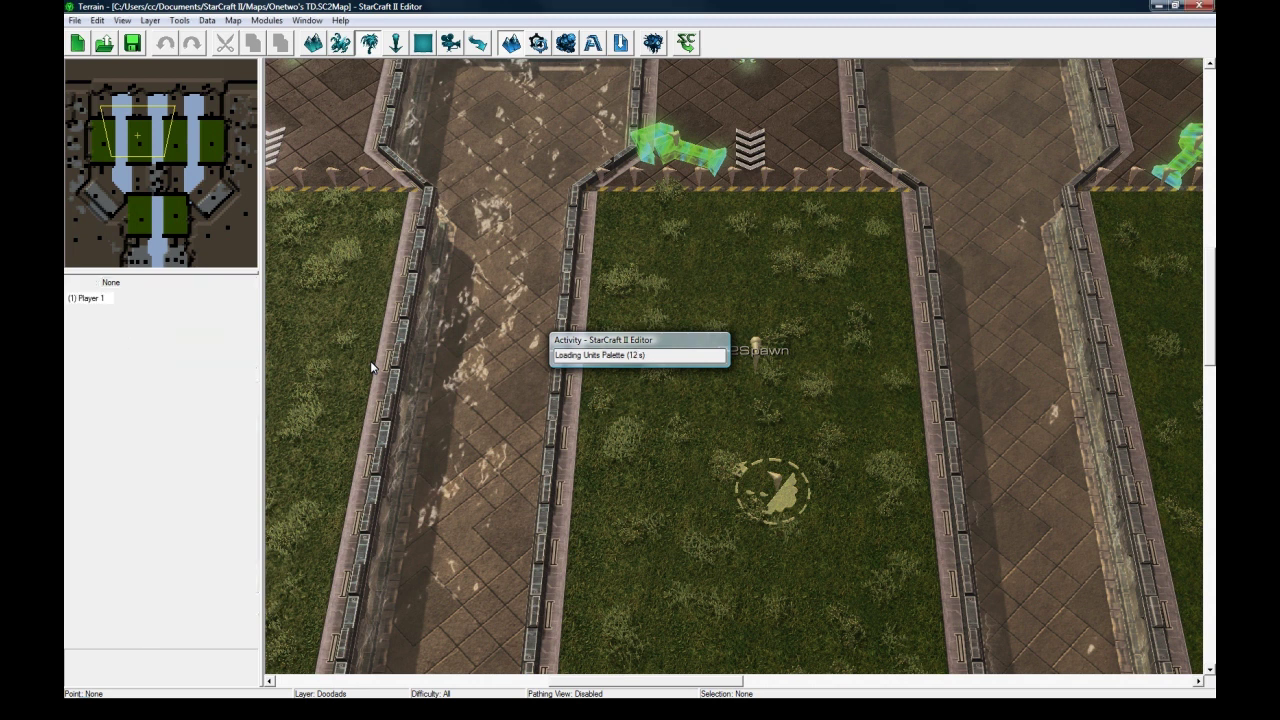
Filter the placeable units to Structure and choose Drink - Bottle Factory (Tier 3) for placement.
scroll(200, 450, down, 3)
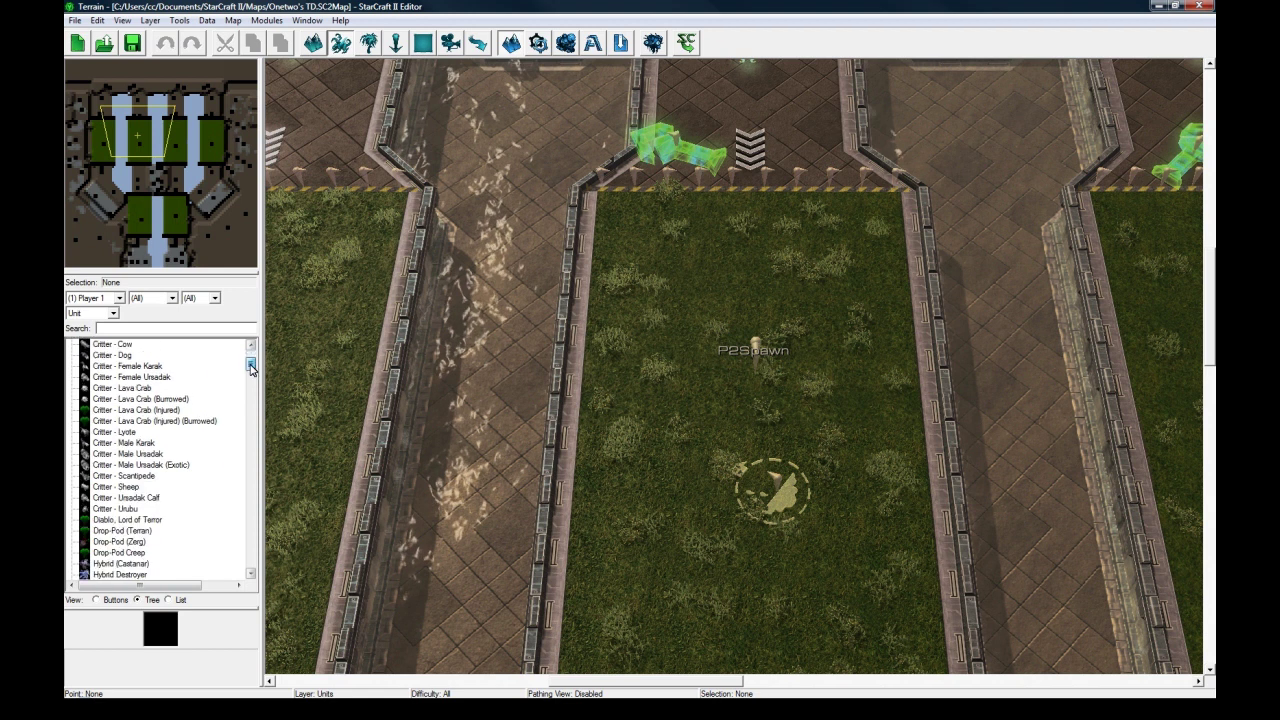
scroll(200, 450, up, 3)
click(95, 313)
click(89, 424)
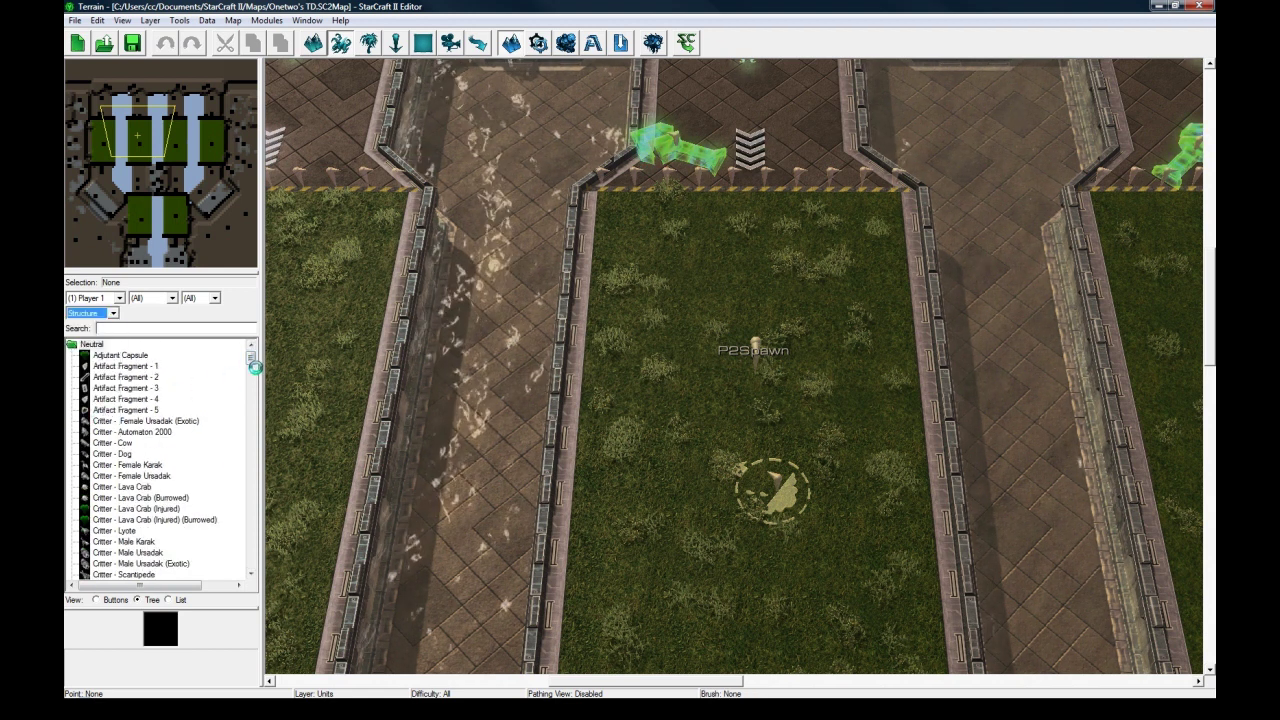
drag(251, 362, 250, 395)
scroll(250, 395, up, 1)
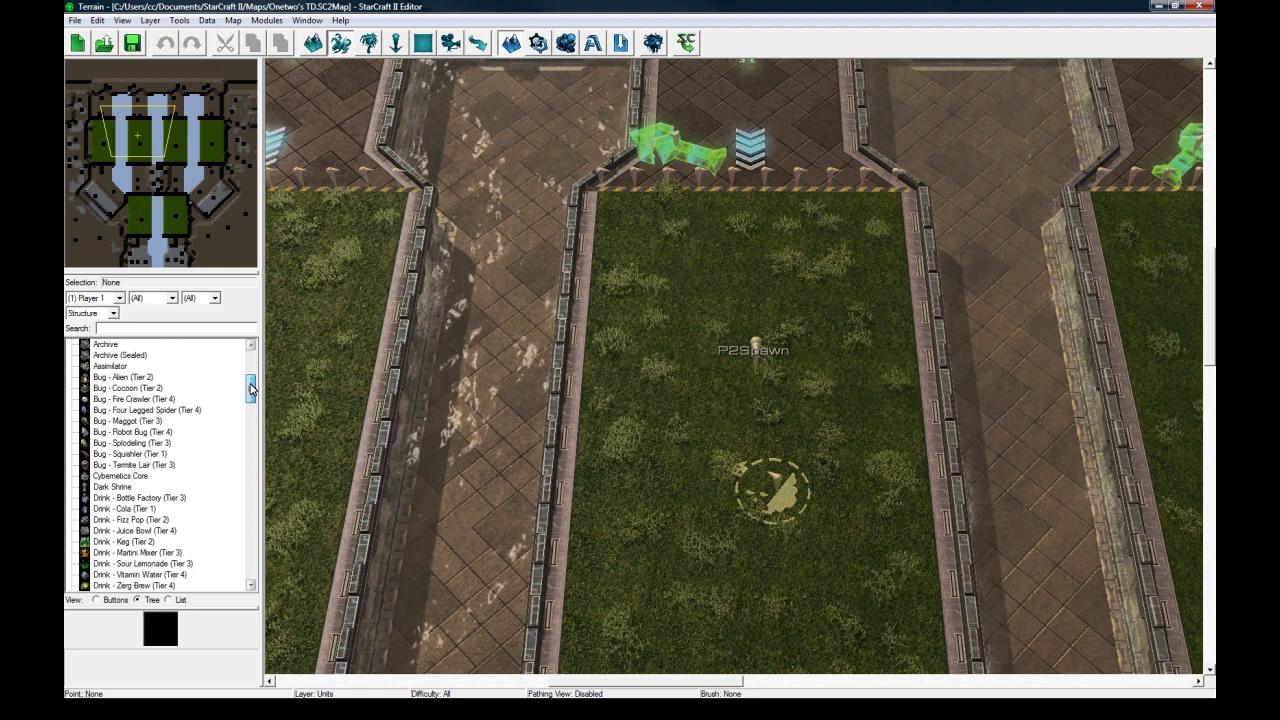
click(140, 497)
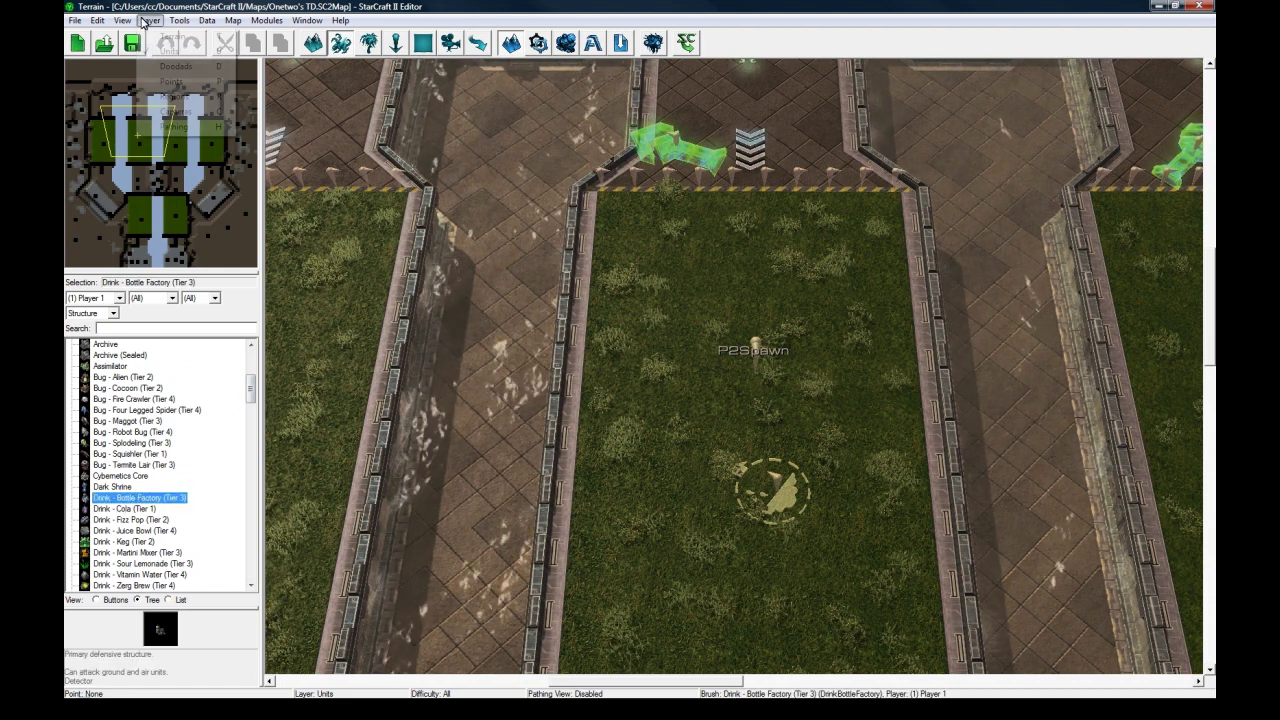
Show the pathing mesh and place the Drink - Bottle Factory on the P2Spawn grass field near its hazard-striped edge.
click(122, 20)
mouse_move(201, 240)
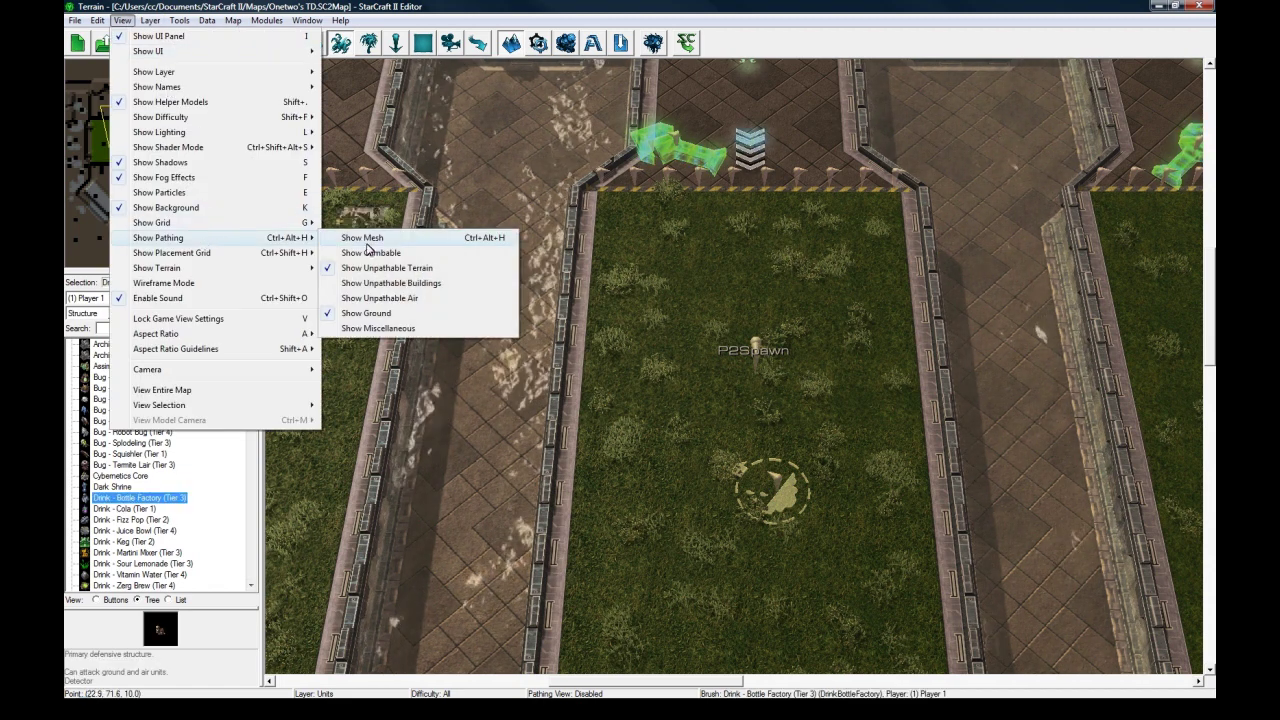
click(373, 239)
scroll(660, 325, up, 3)
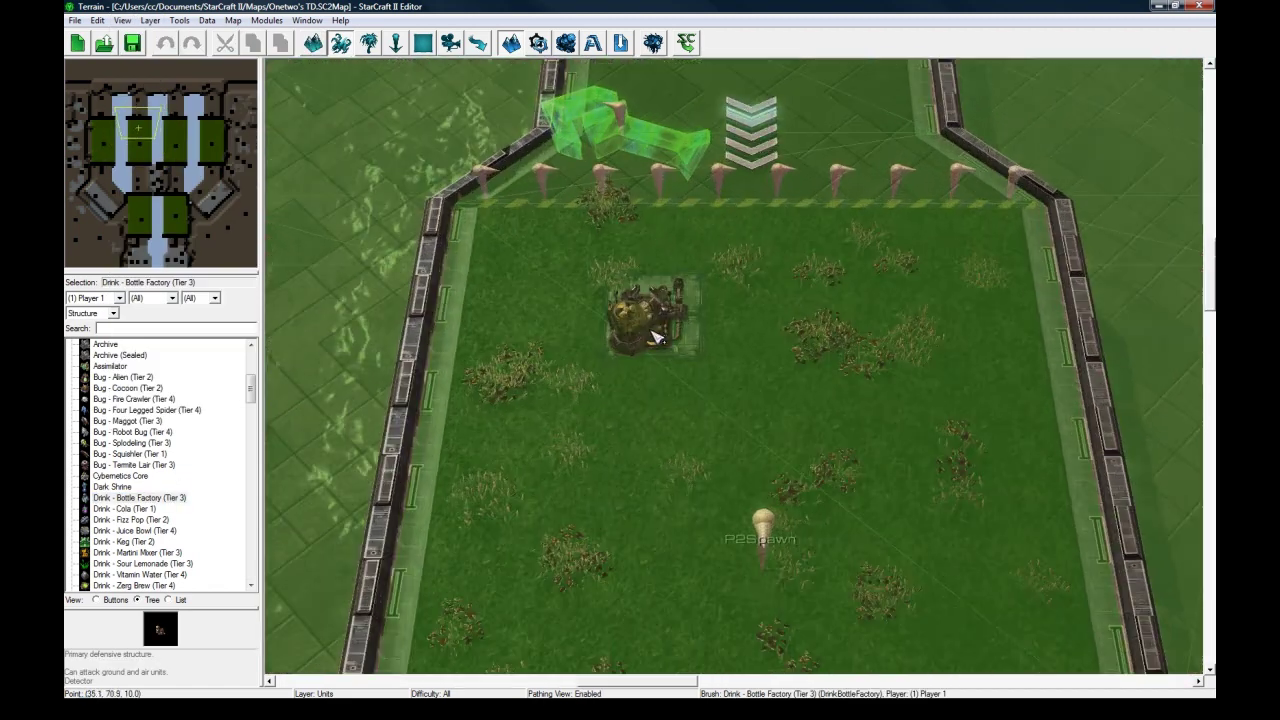
click(672, 310)
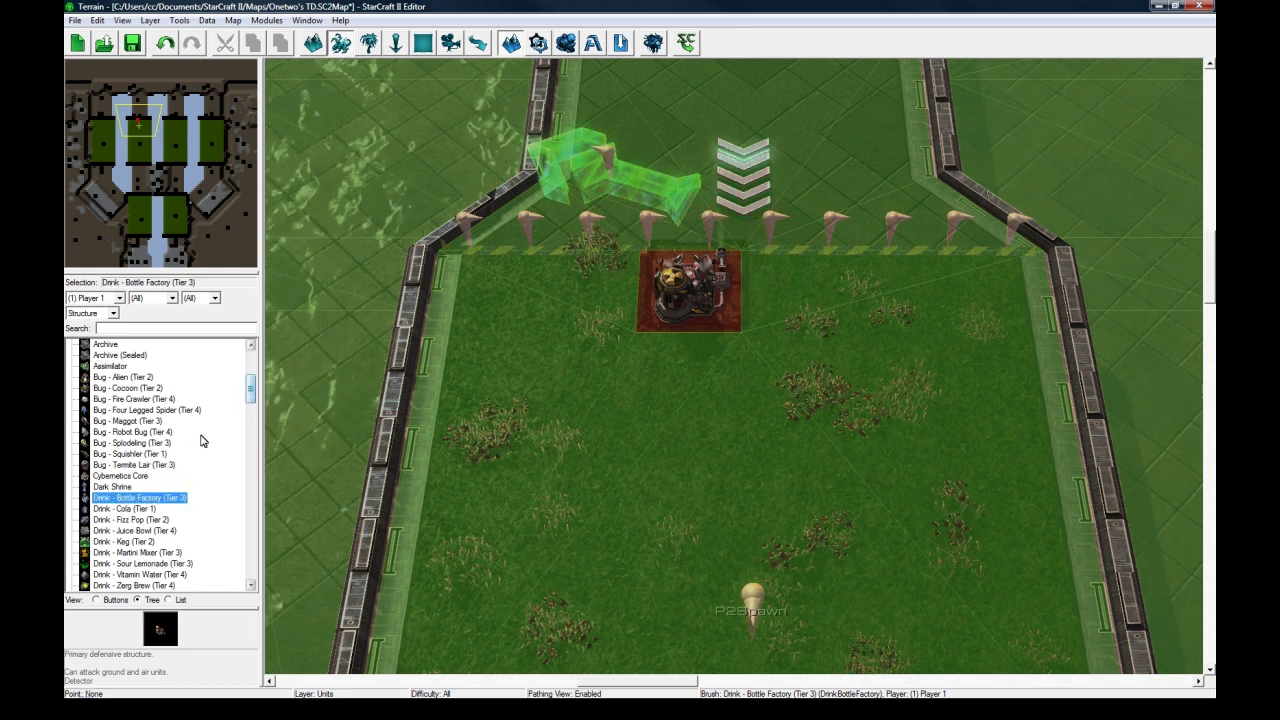
Place two Dark Shrines and a Bug - Squishler (Tier 1) on the grass around the Bottle Factory to compare their footprints.
click(112, 486)
click(845, 440)
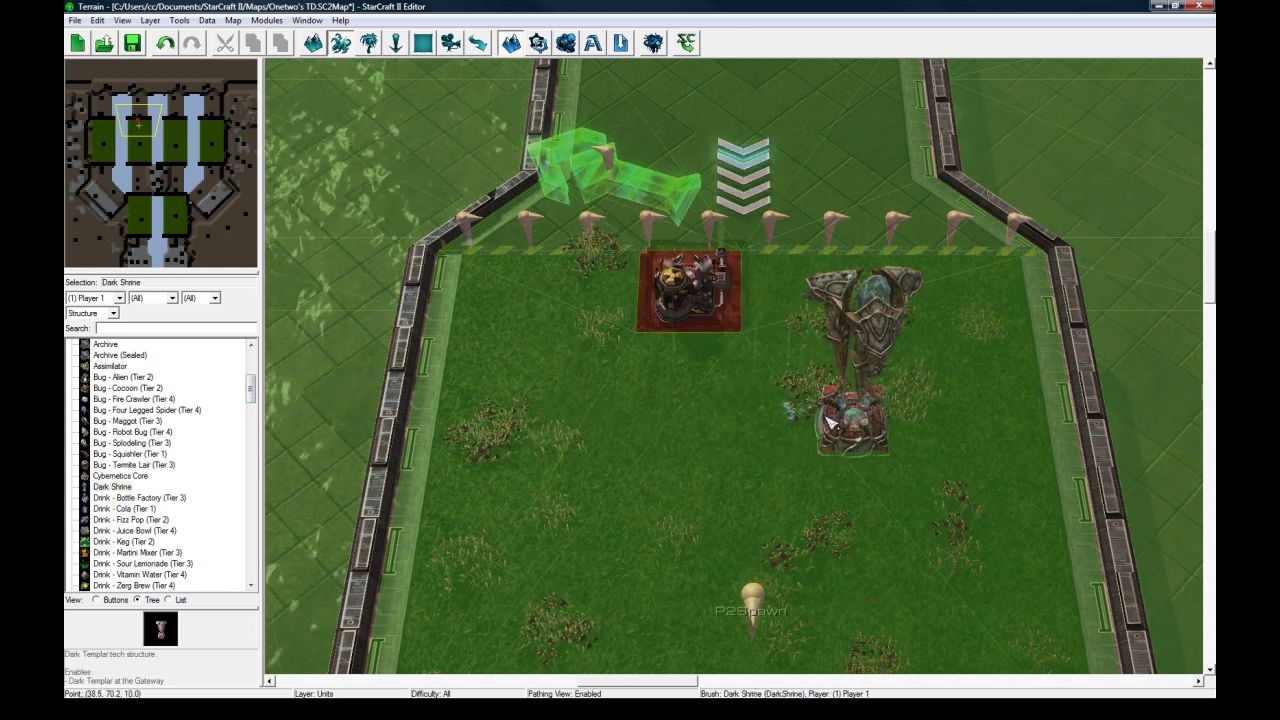
key(Escape)
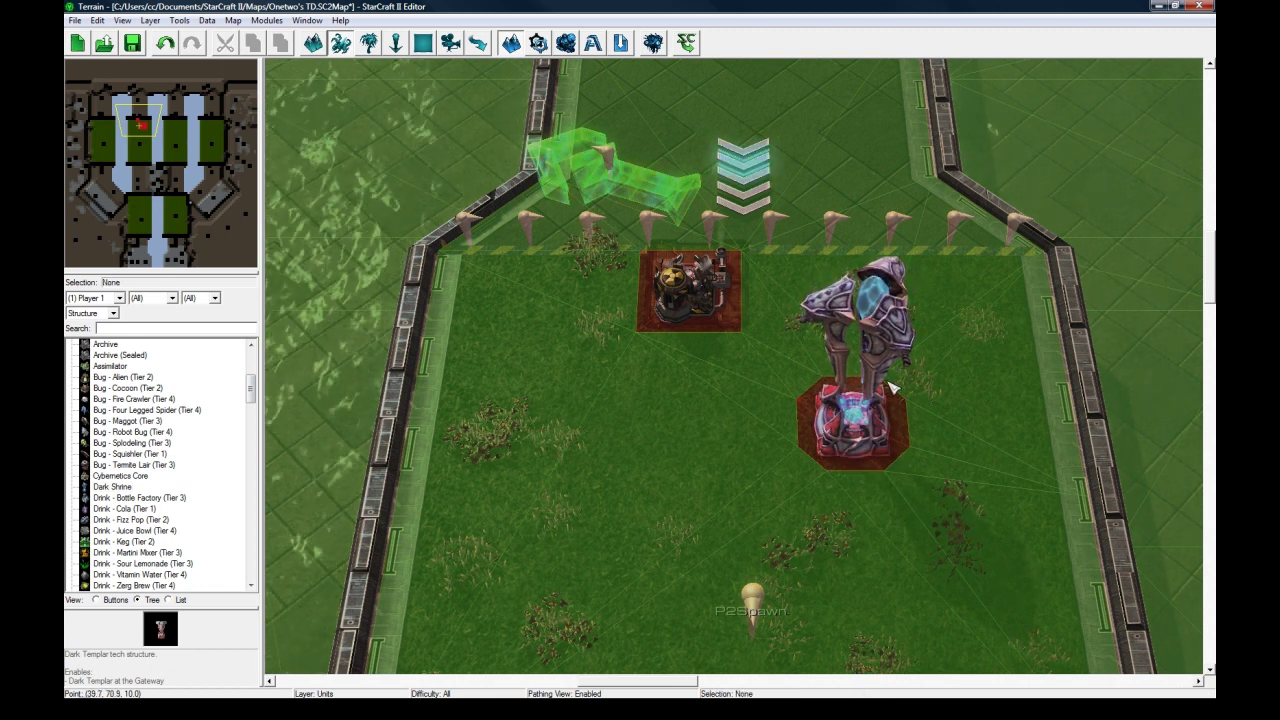
right_drag(890, 389, 815, 484)
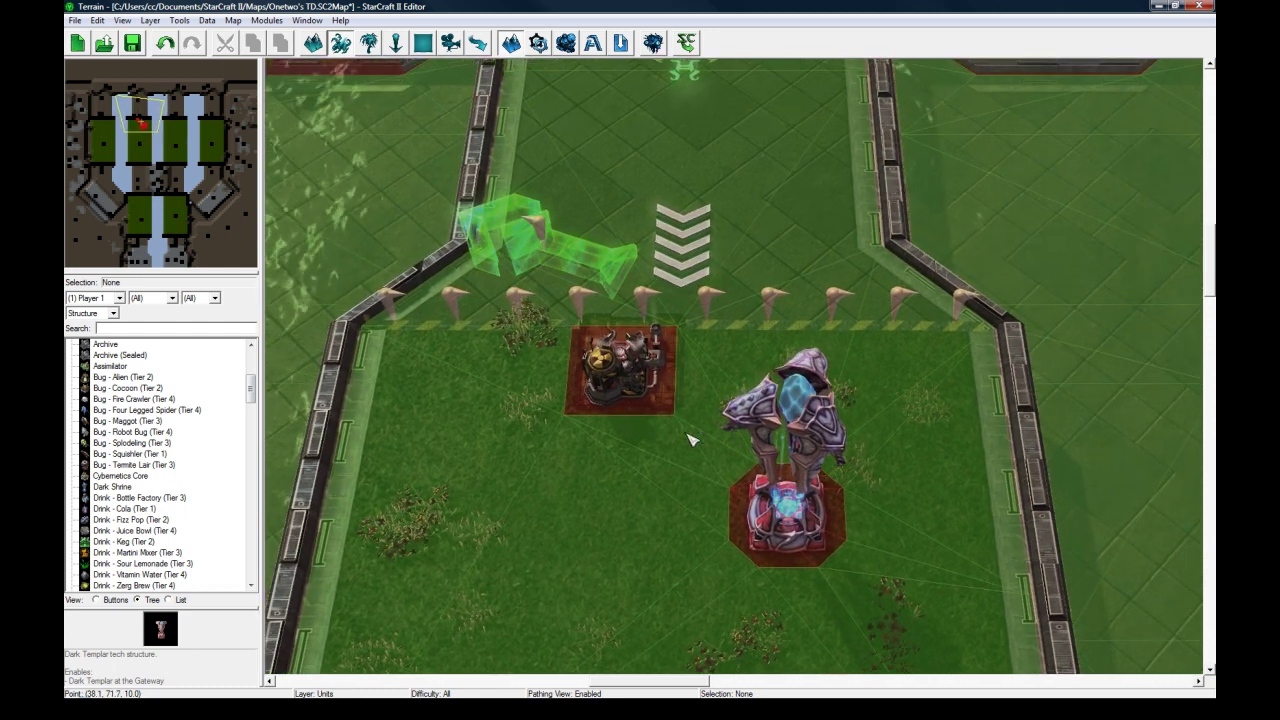
click(112, 486)
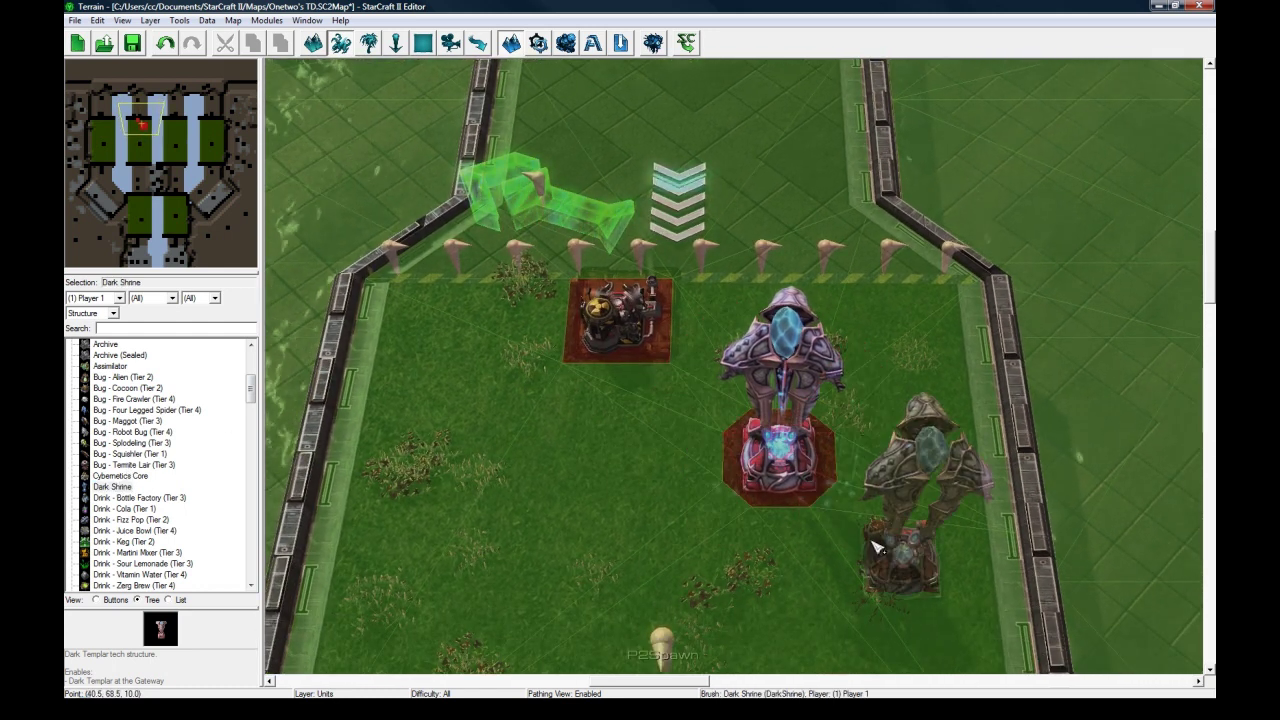
click(900, 555)
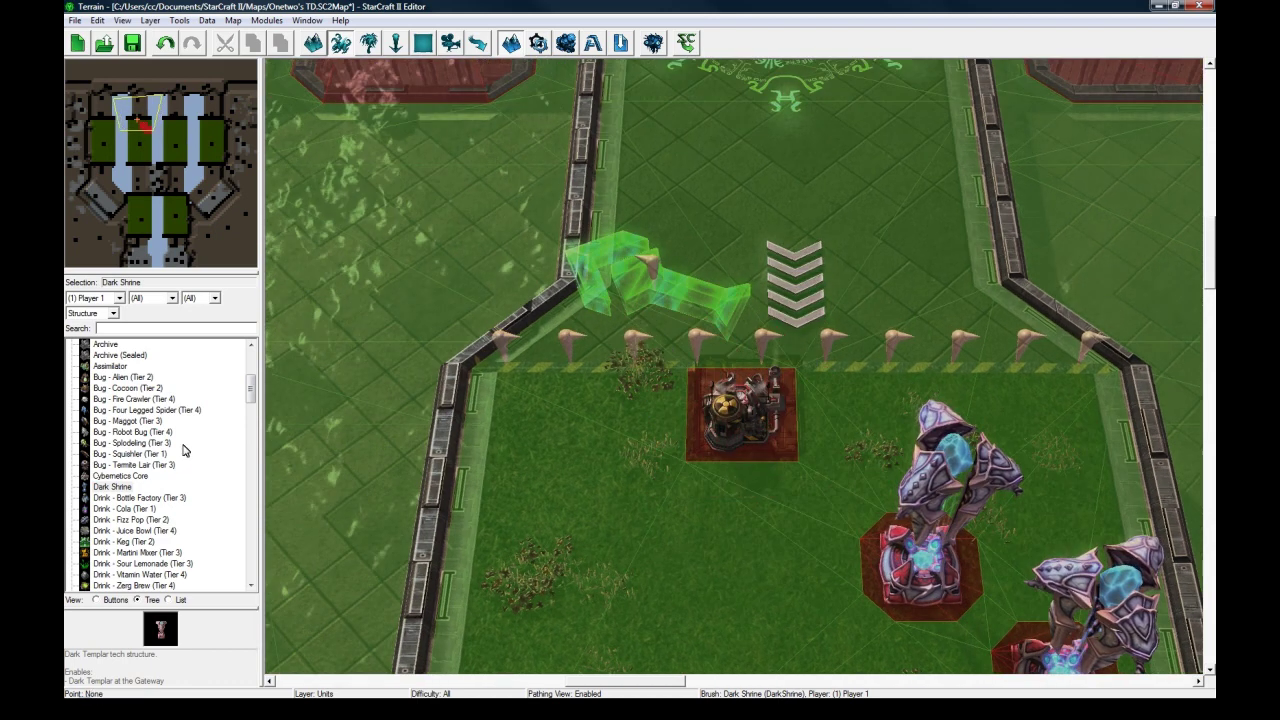
click(183, 452)
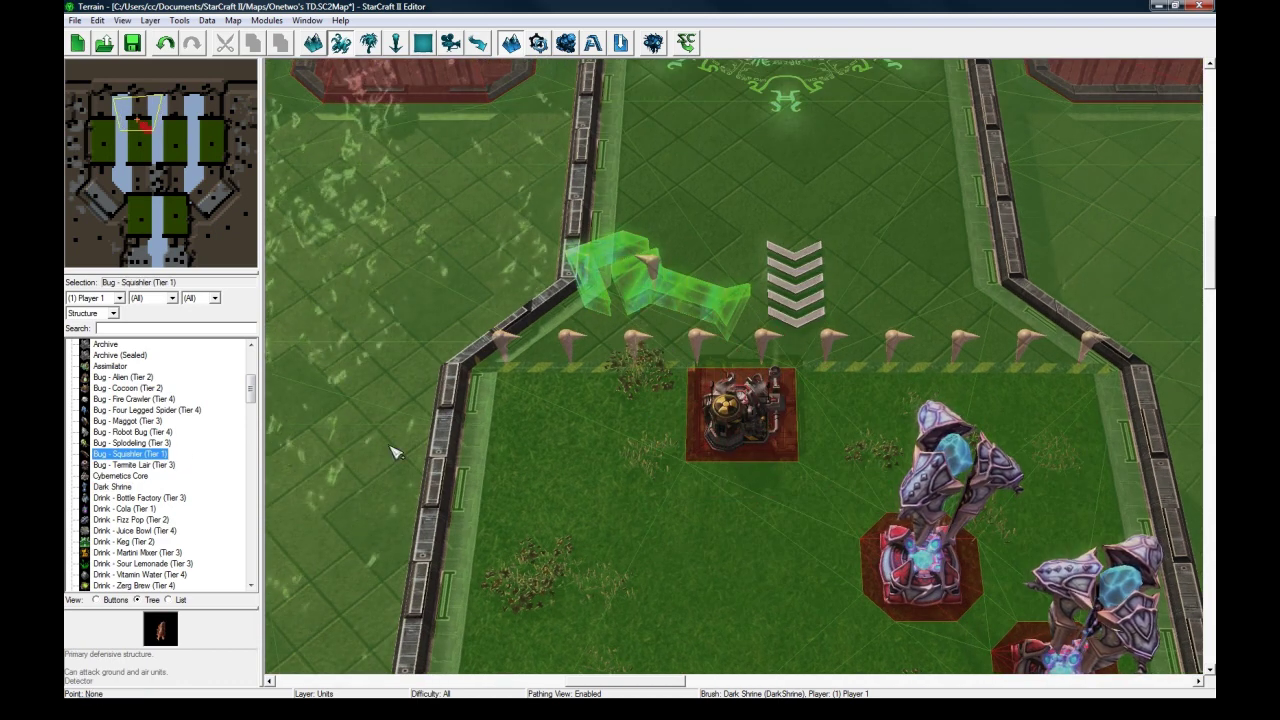
click(626, 512)
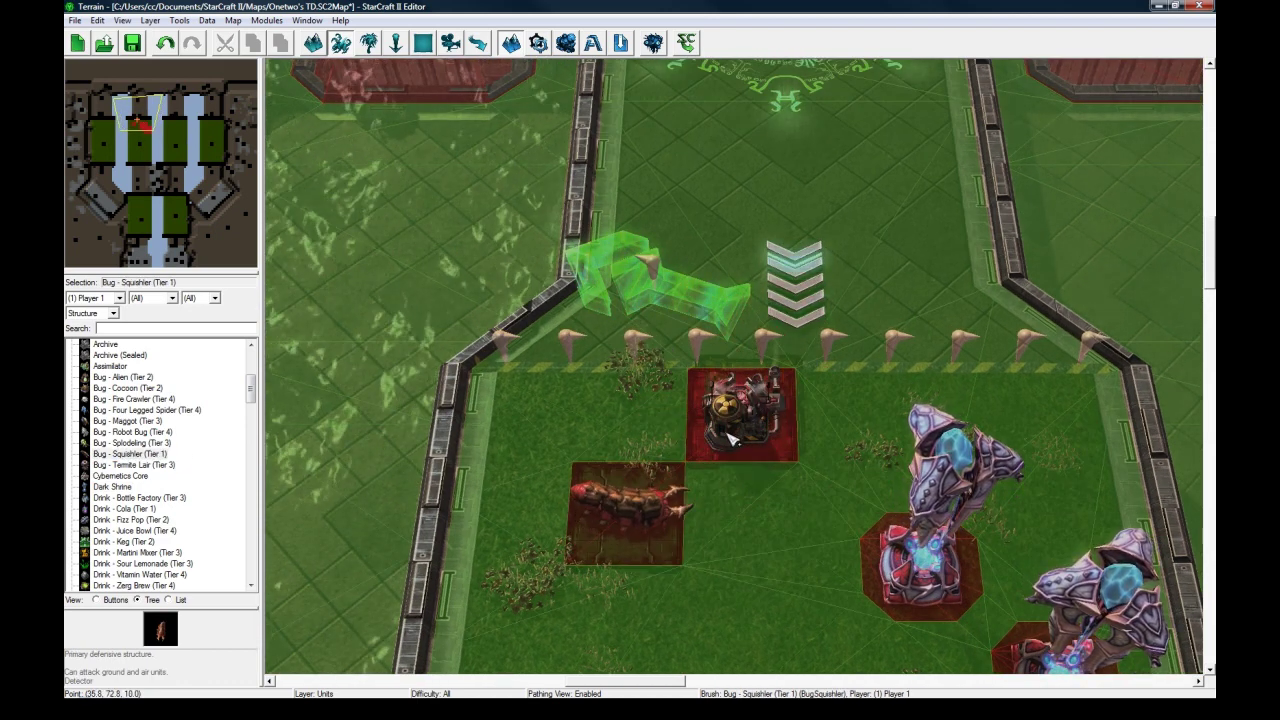
Stop placing units and undo the four test structure placements on the grass field.
right_drag(803, 474, 709, 420)
key(Escape)
key(ctrl+z)
key(ctrl+z)
key(ctrl+z)
key(ctrl+z)
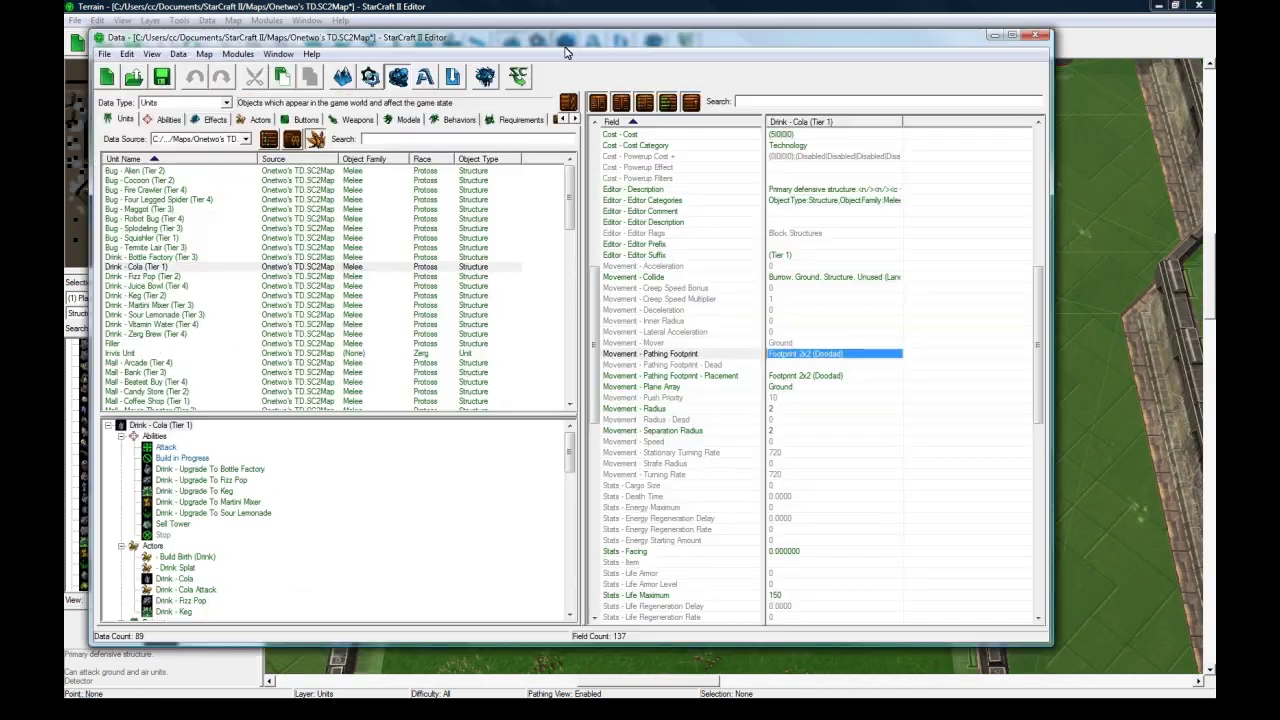
Switch to the Data module and examine Drink - Cola's Stats - Facing field.
key(F7)
drag(818, 384, 832, 359)
scroll(835, 380, down, 5)
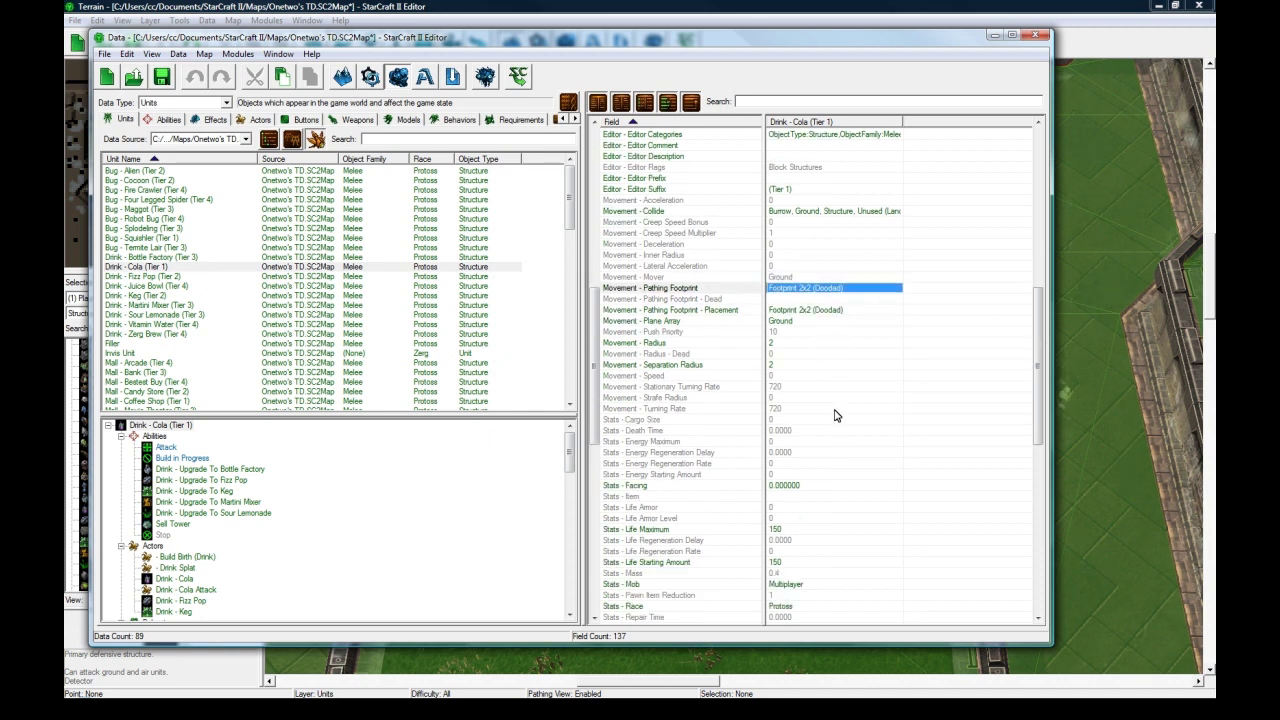
click(808, 389)
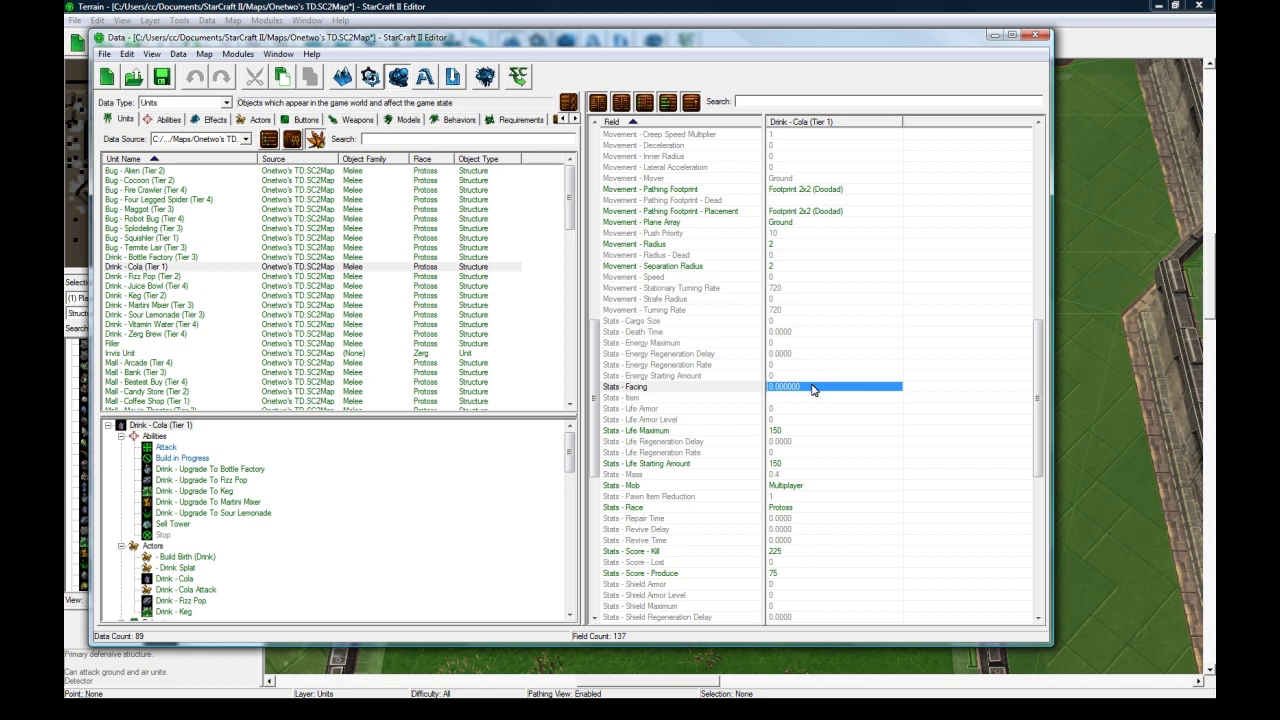
Return to the terrain editor and hide the pathing mesh.
click(671, 6)
click(122, 20)
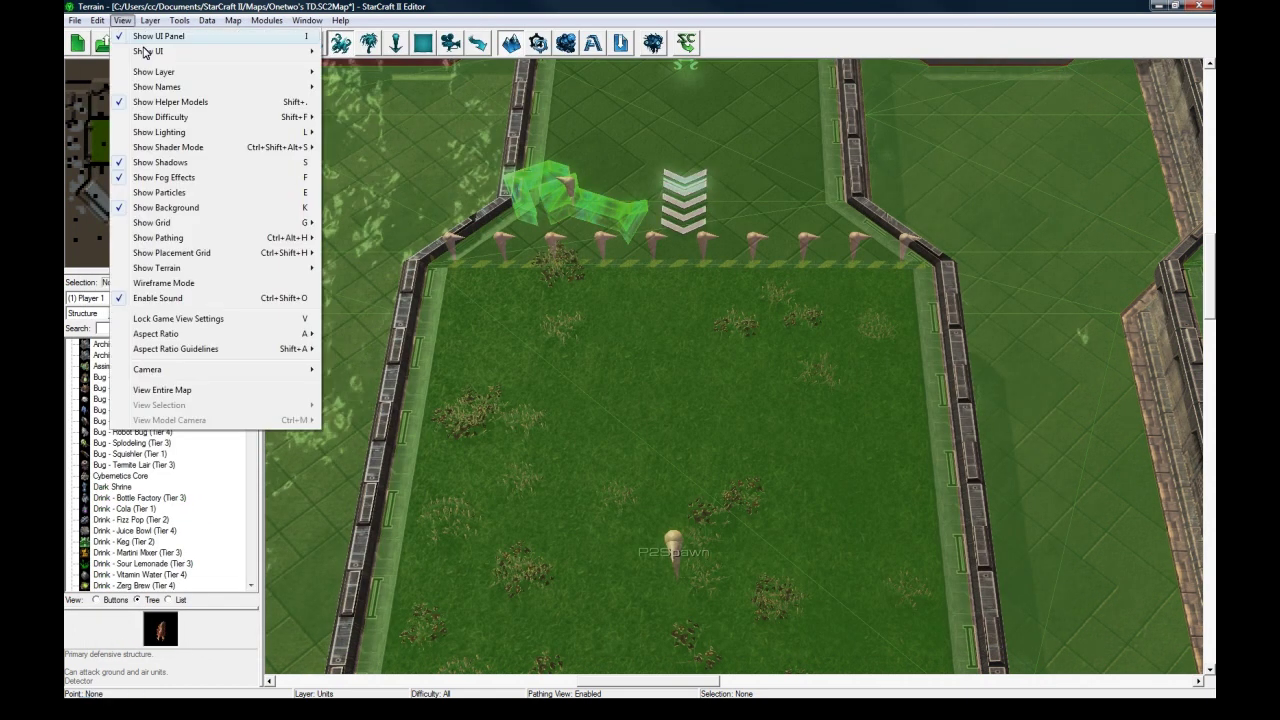
click(355, 238)
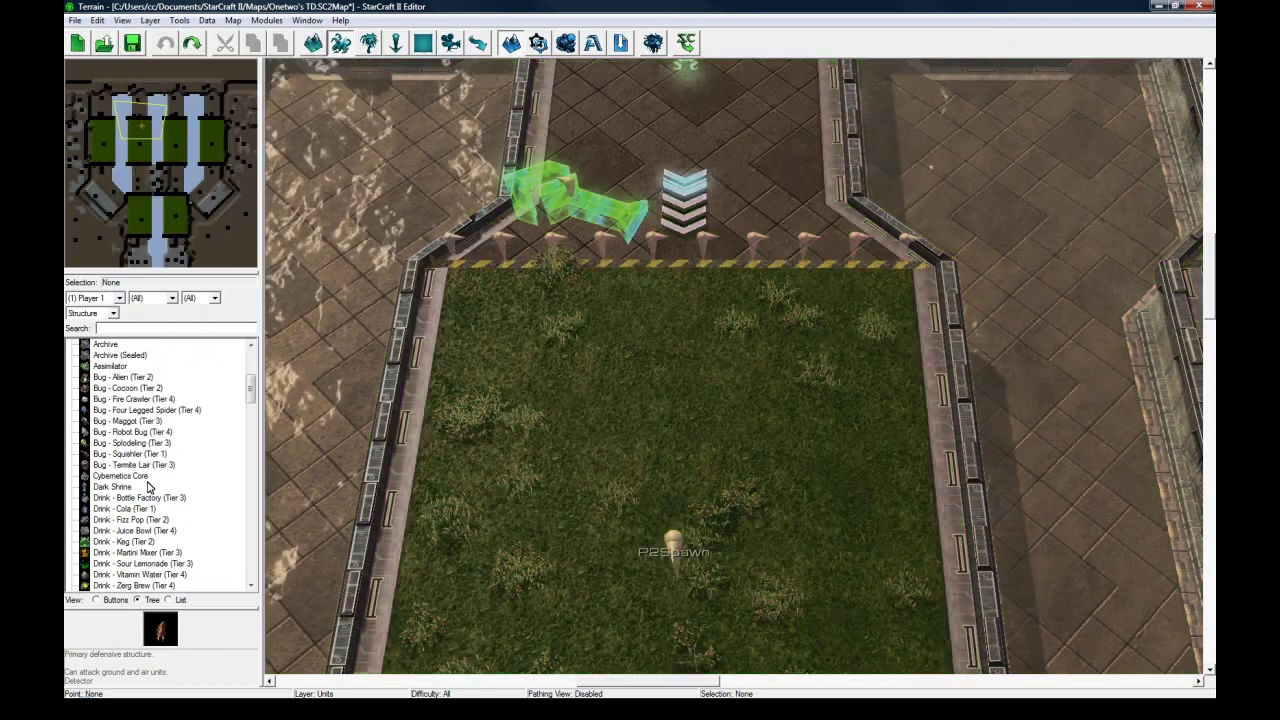
Preview Drink - Cola (Tier 1) over the grass field to check its facing, and cancel without placing it.
click(128, 508)
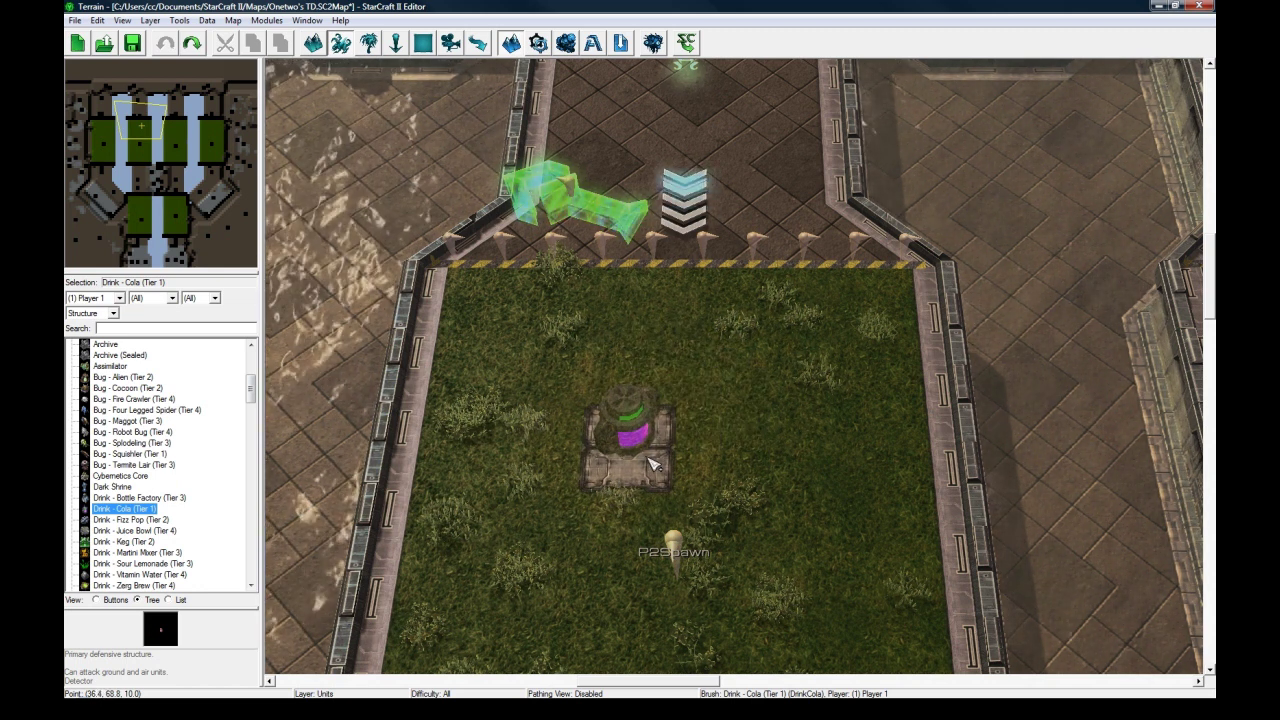
key(Escape)
key(F7)
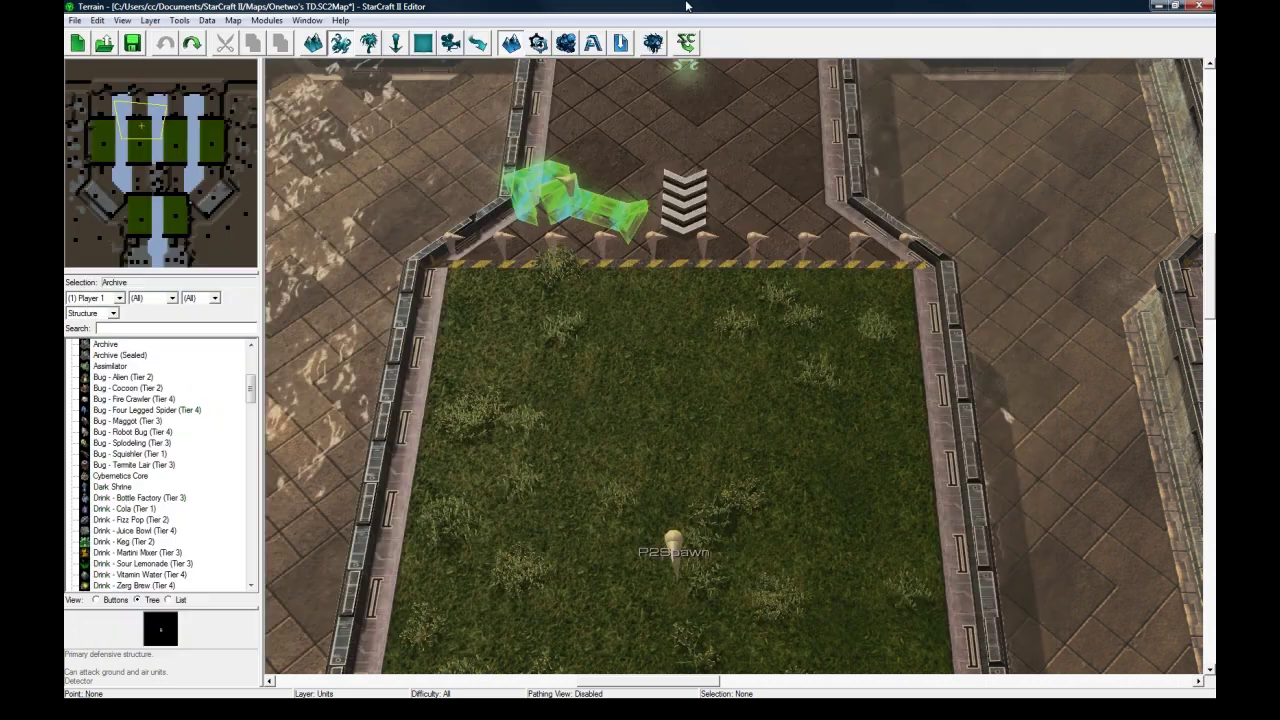
key(Escape)
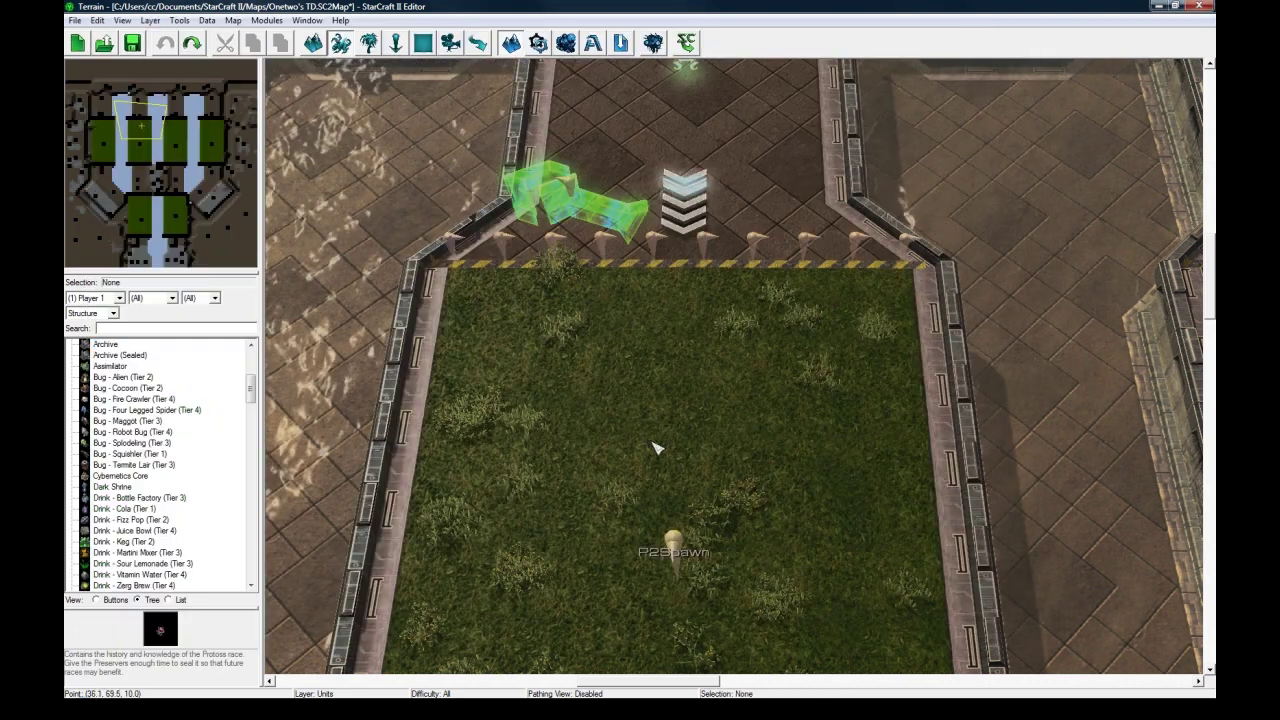
Go back to the Data module and review Drink - Cola's Life Armor and Facing stats.
click(450, 708)
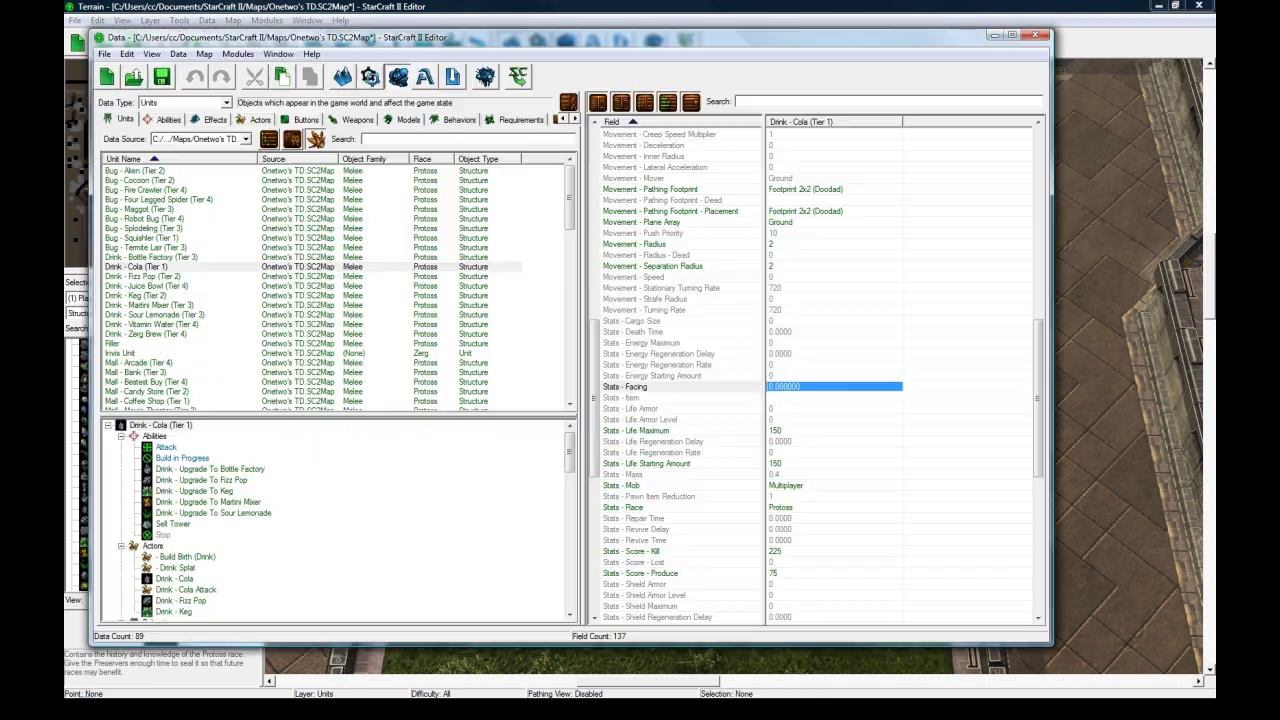
click(817, 410)
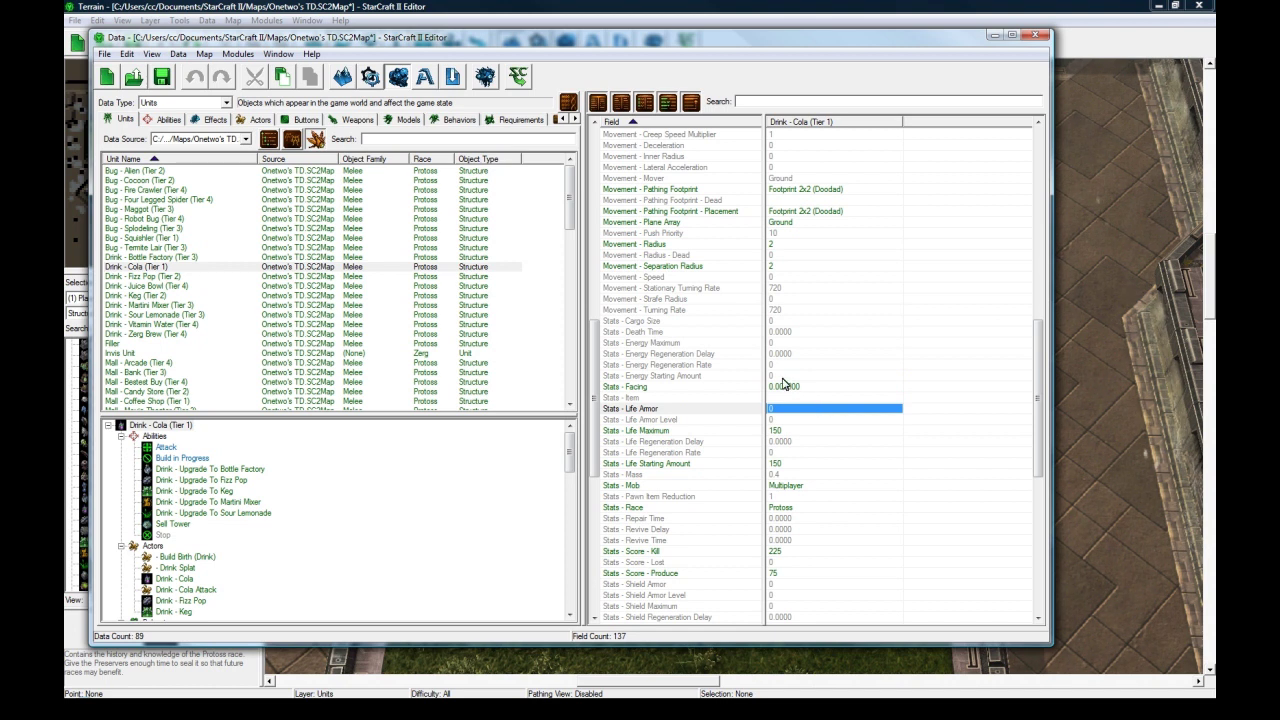
click(783, 387)
Inspect the full list of Drink - Cola's Unit - Flags, and close it without changes.
scroll(783, 420, down, 1)
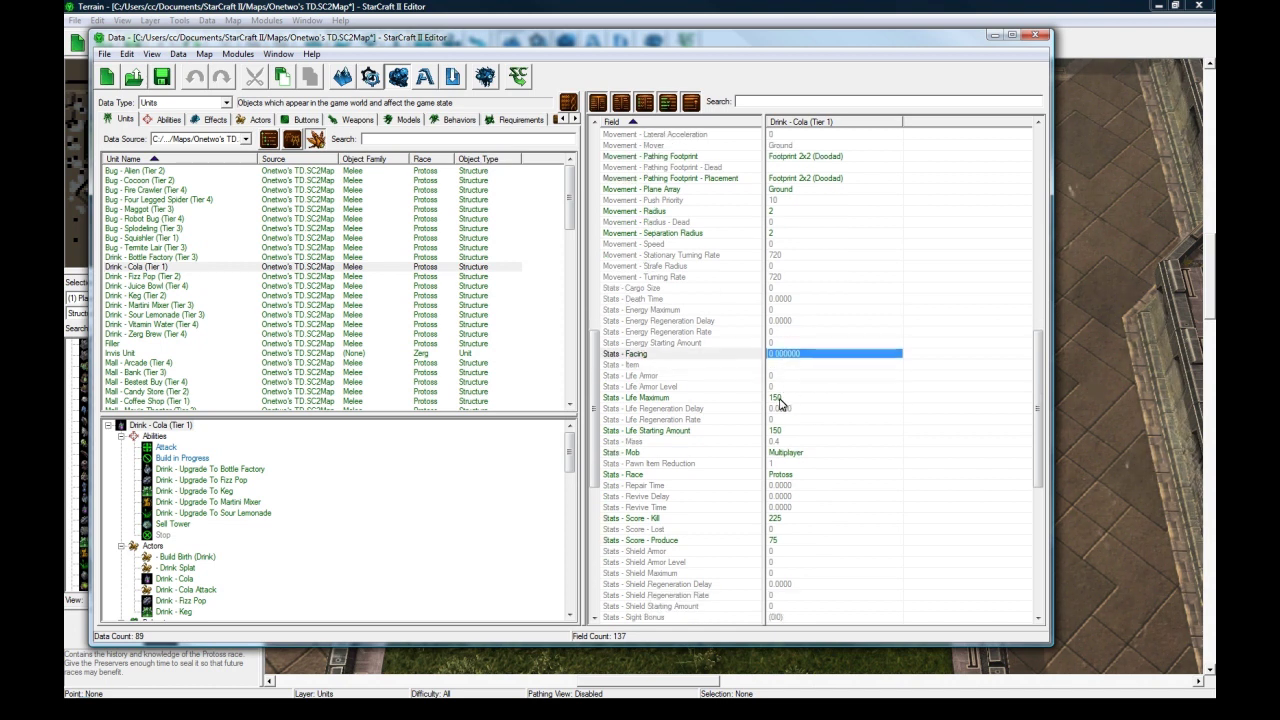
scroll(768, 404, down, 8)
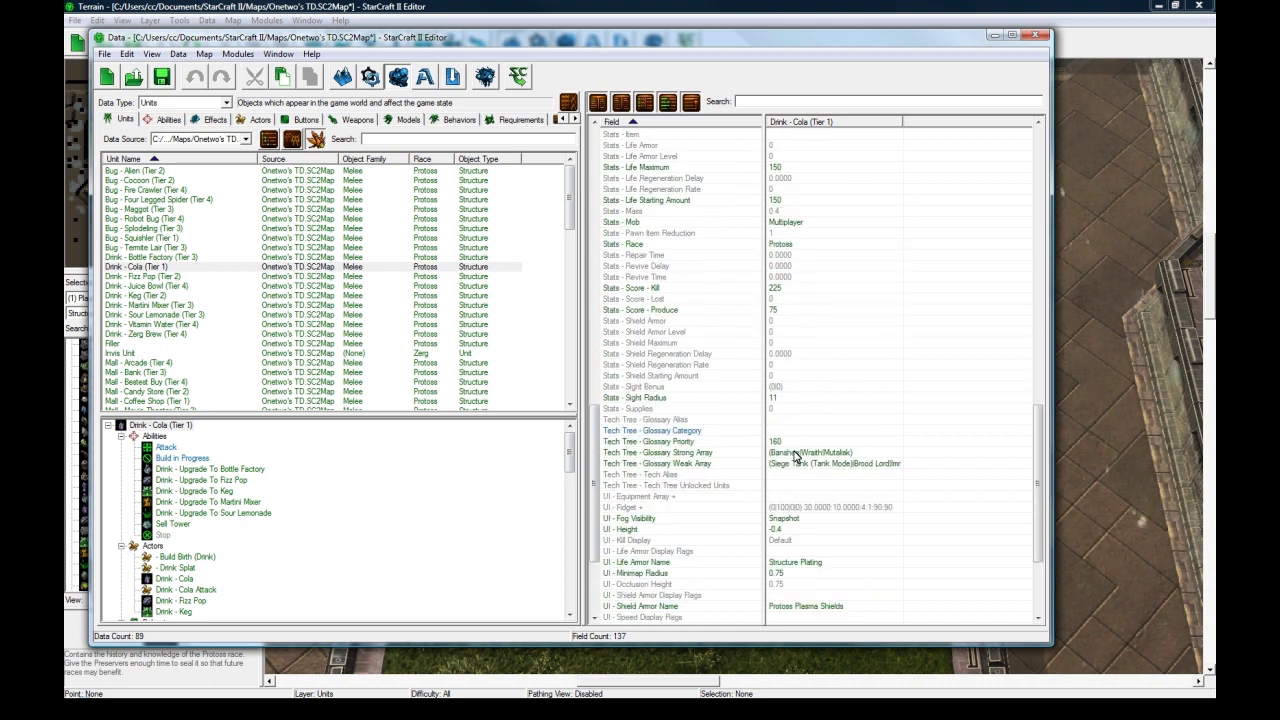
scroll(800, 441, down, 4)
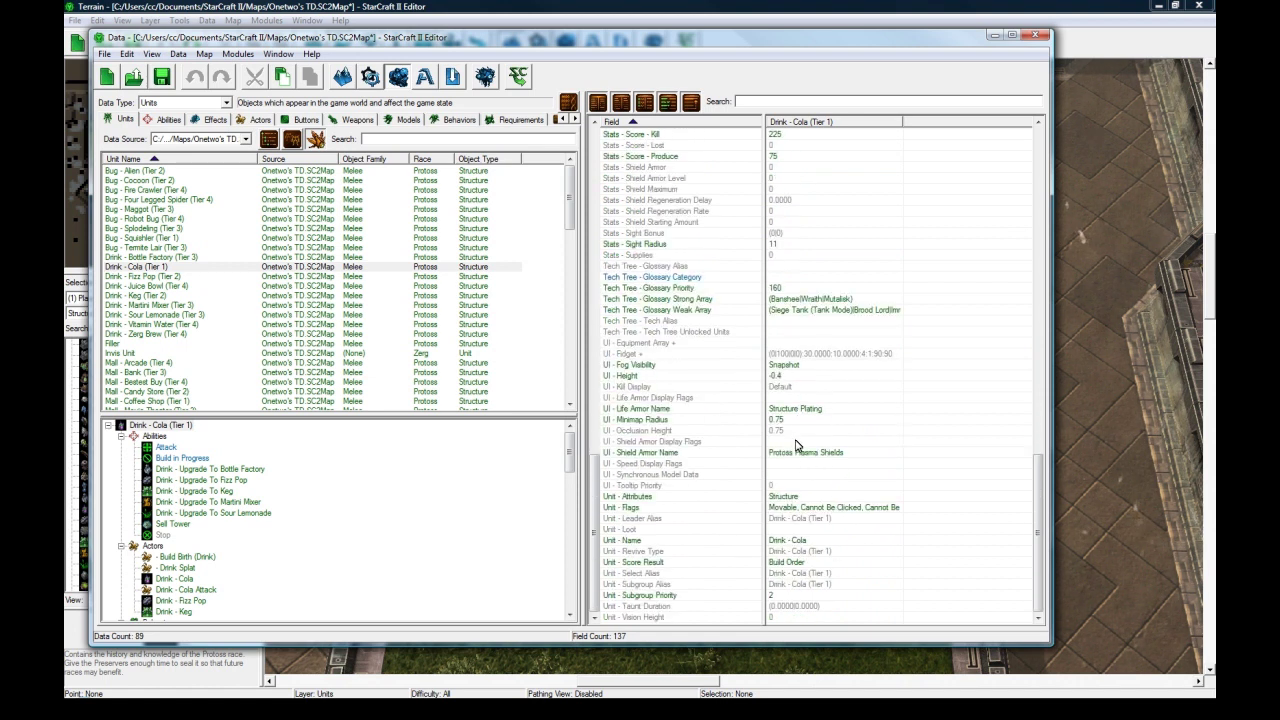
click(820, 509)
double_click(820, 510)
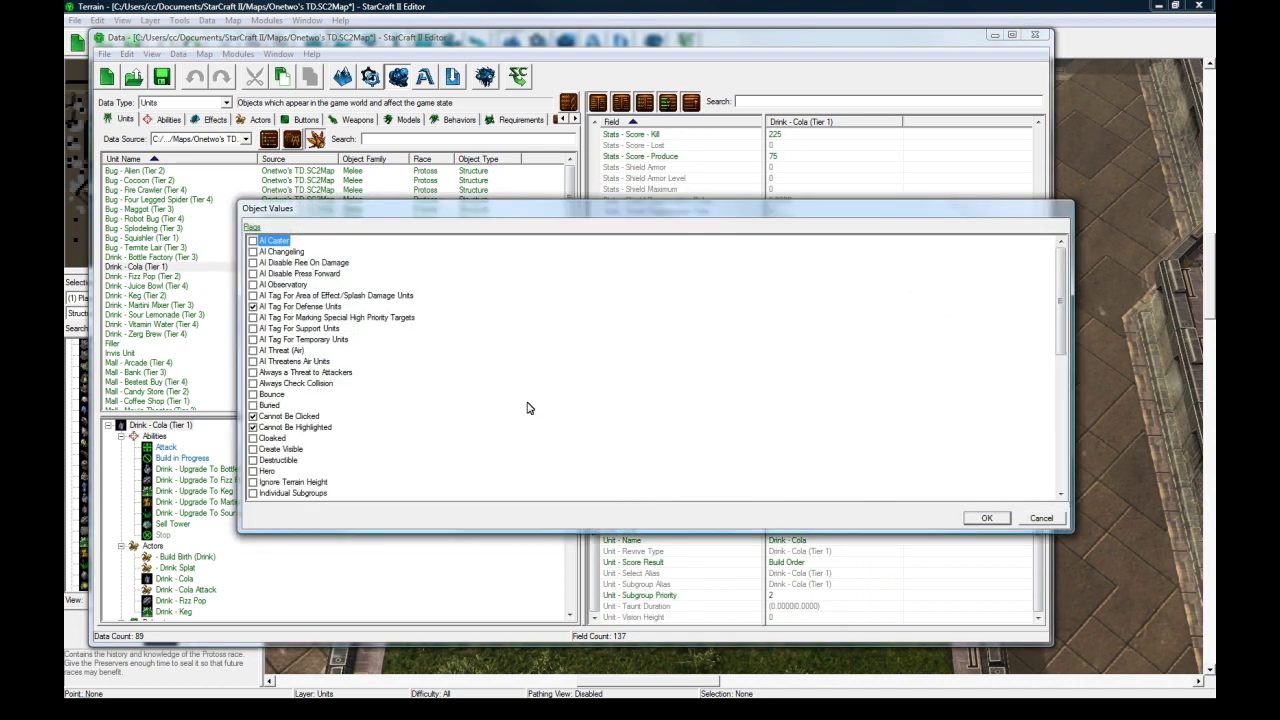
scroll(526, 406, down, 10)
click(1041, 518)
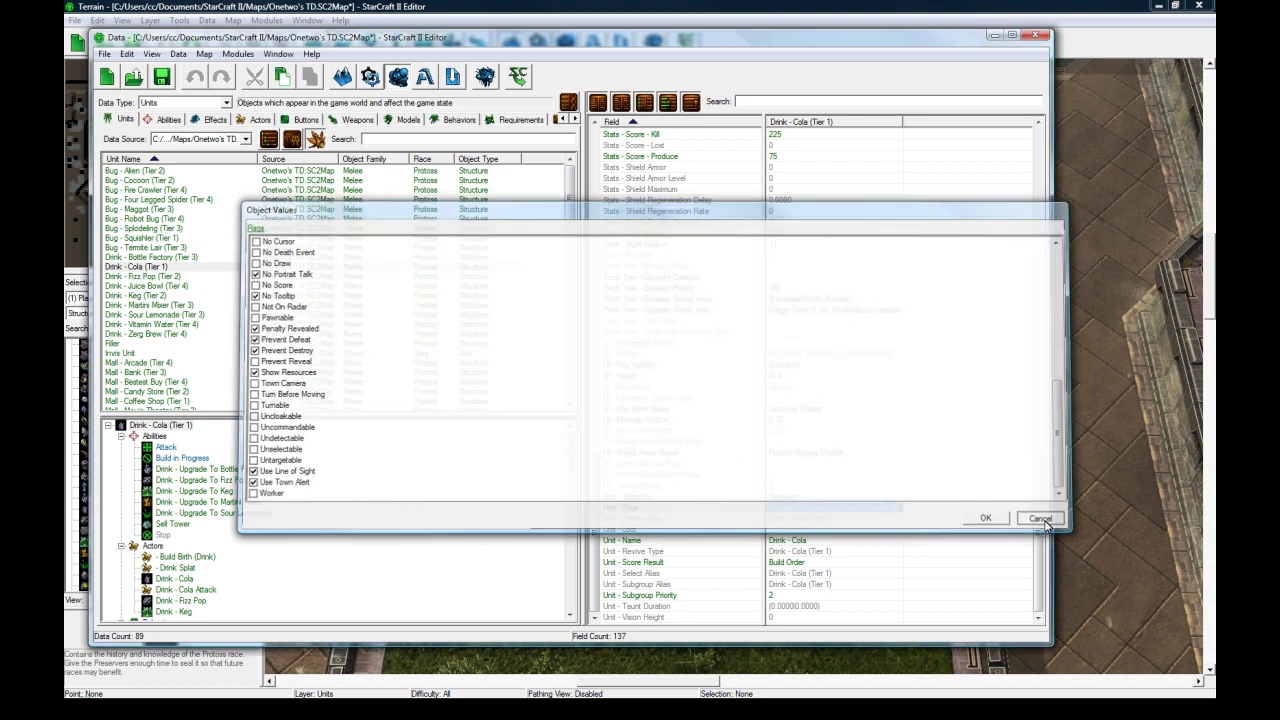
Find the Drink - Cola actor among the unit's linked objects and open it in the Actors data.
click(190, 270)
click(271, 490)
scroll(186, 564, down, 2)
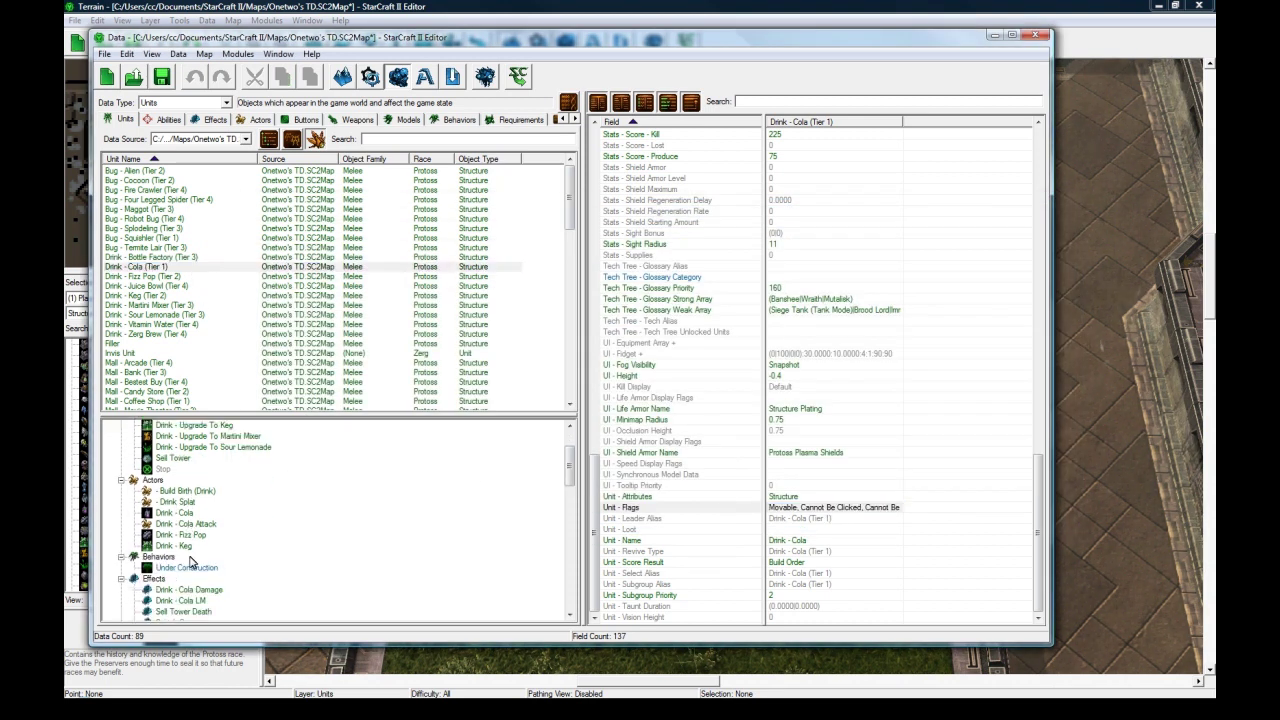
click(175, 512)
click(255, 119)
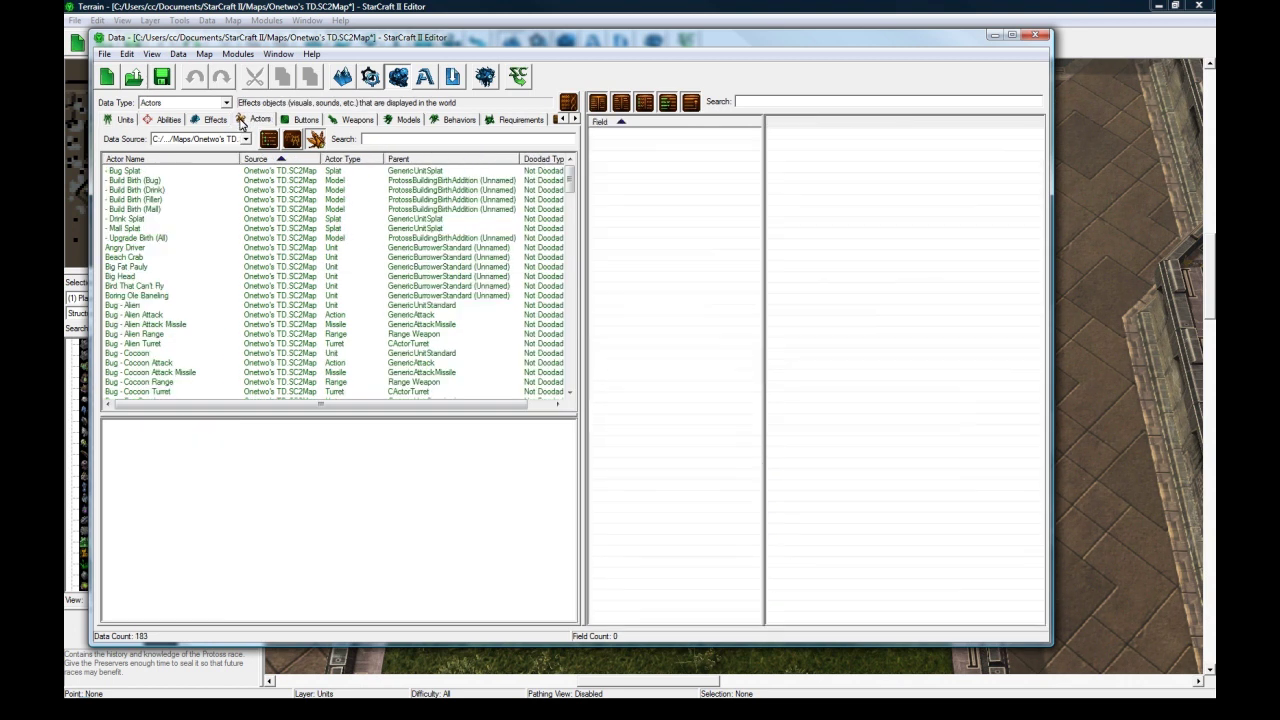
drag(568, 185, 568, 258)
click(130, 238)
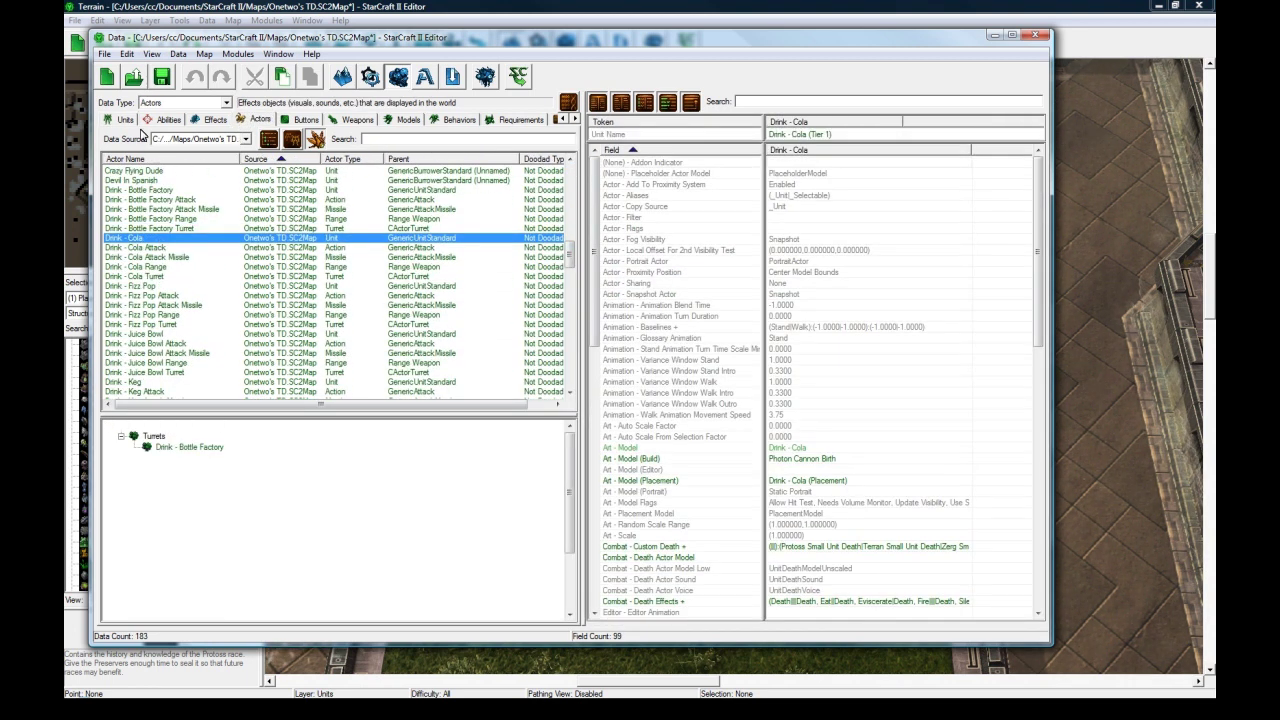
Review the Drink - Cola actor's Unit Name token and its Art - Model, Model (Build) and Model (Placement) fields.
click(821, 138)
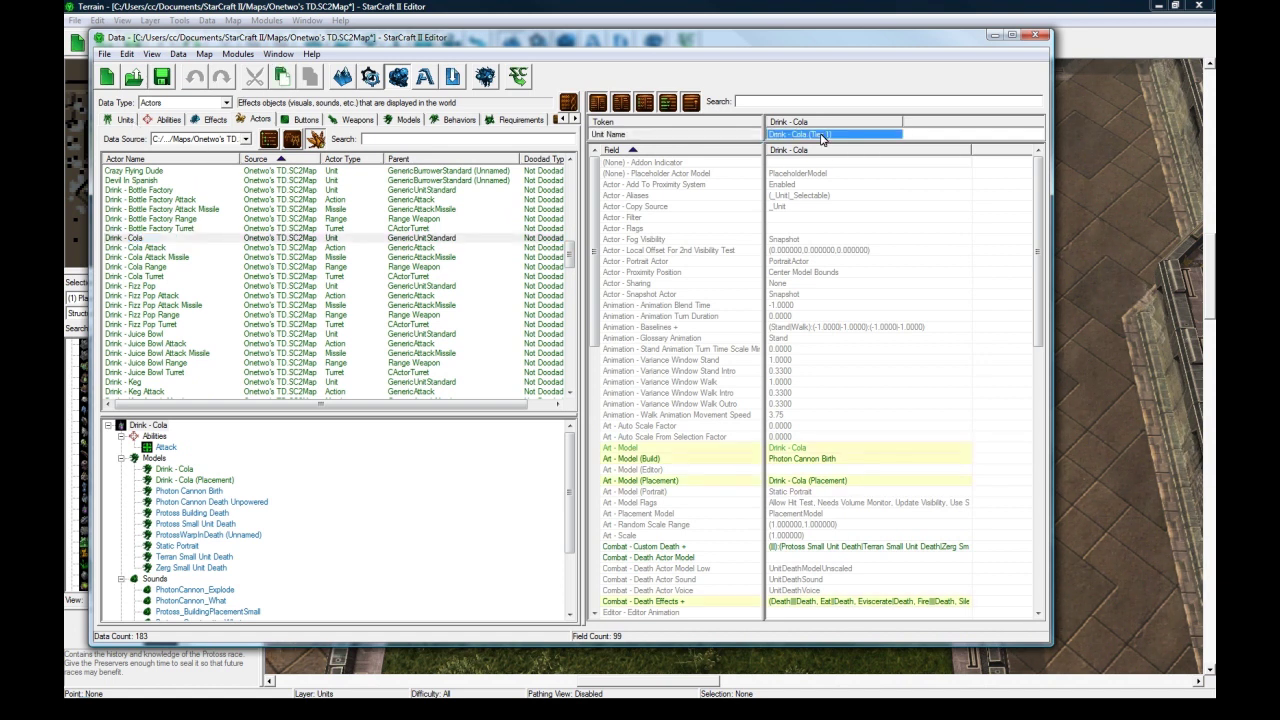
click(848, 468)
scroll(837, 449, down, 4)
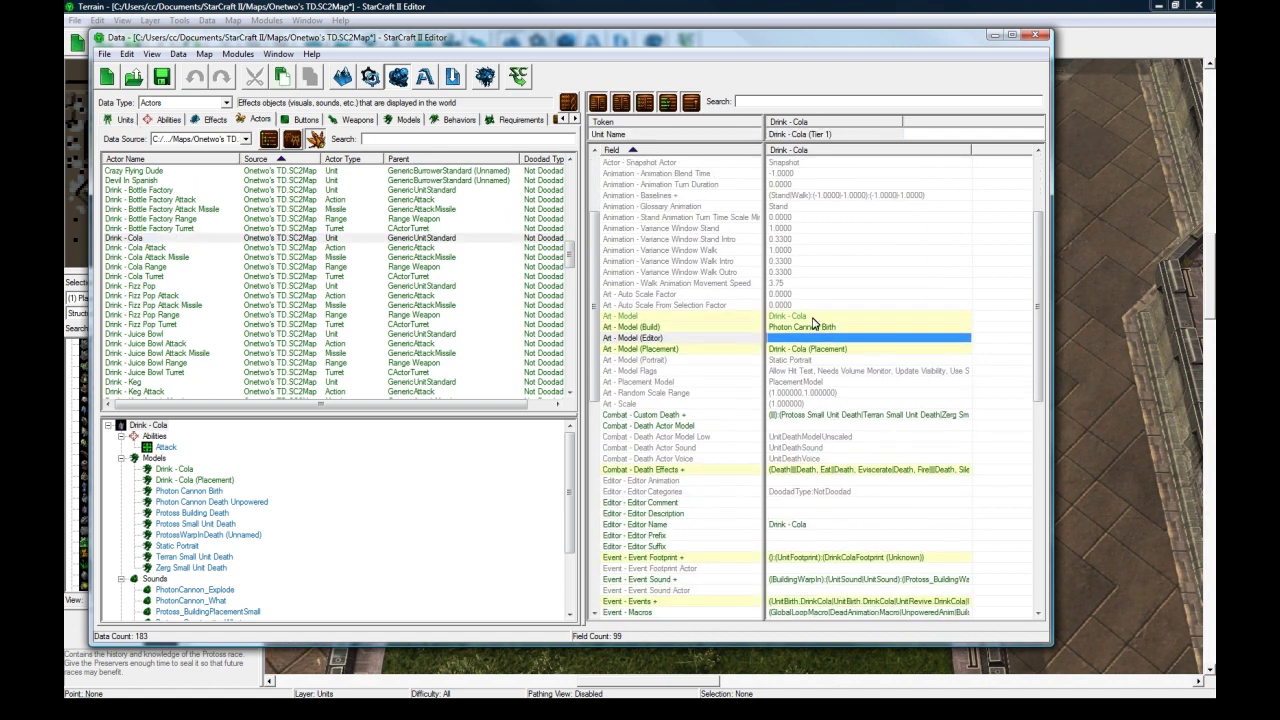
click(812, 317)
click(826, 328)
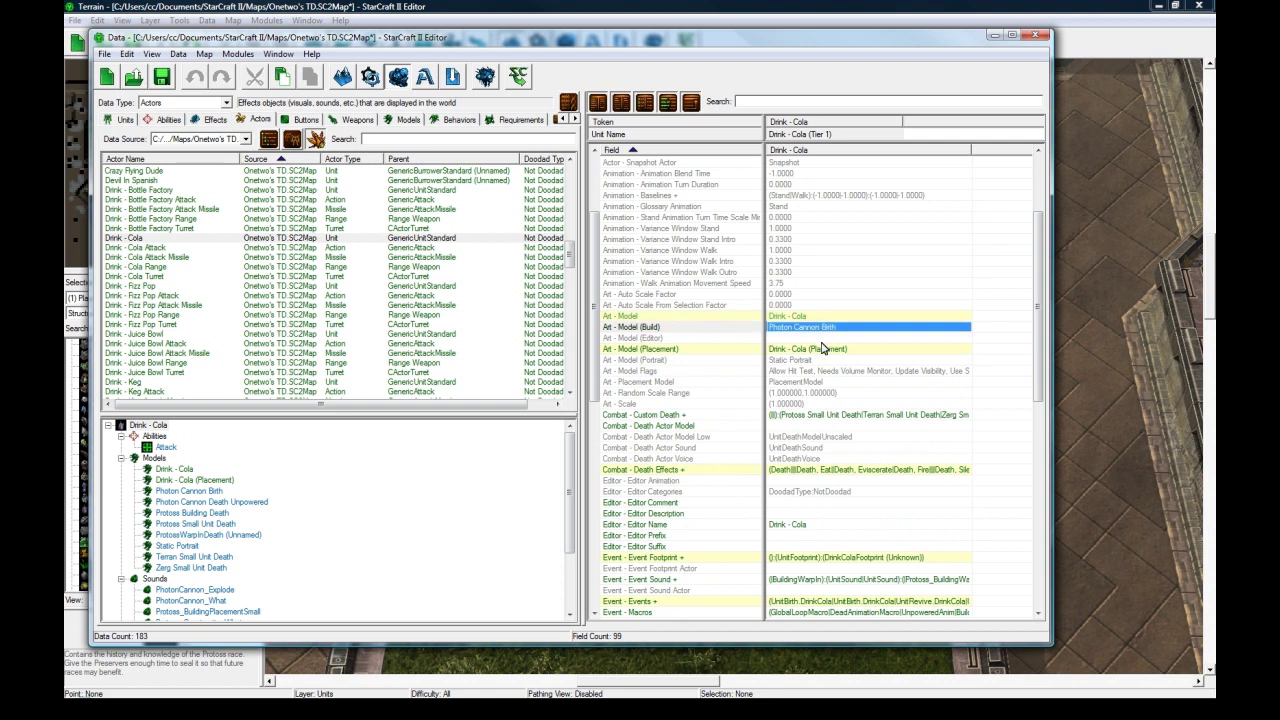
click(820, 318)
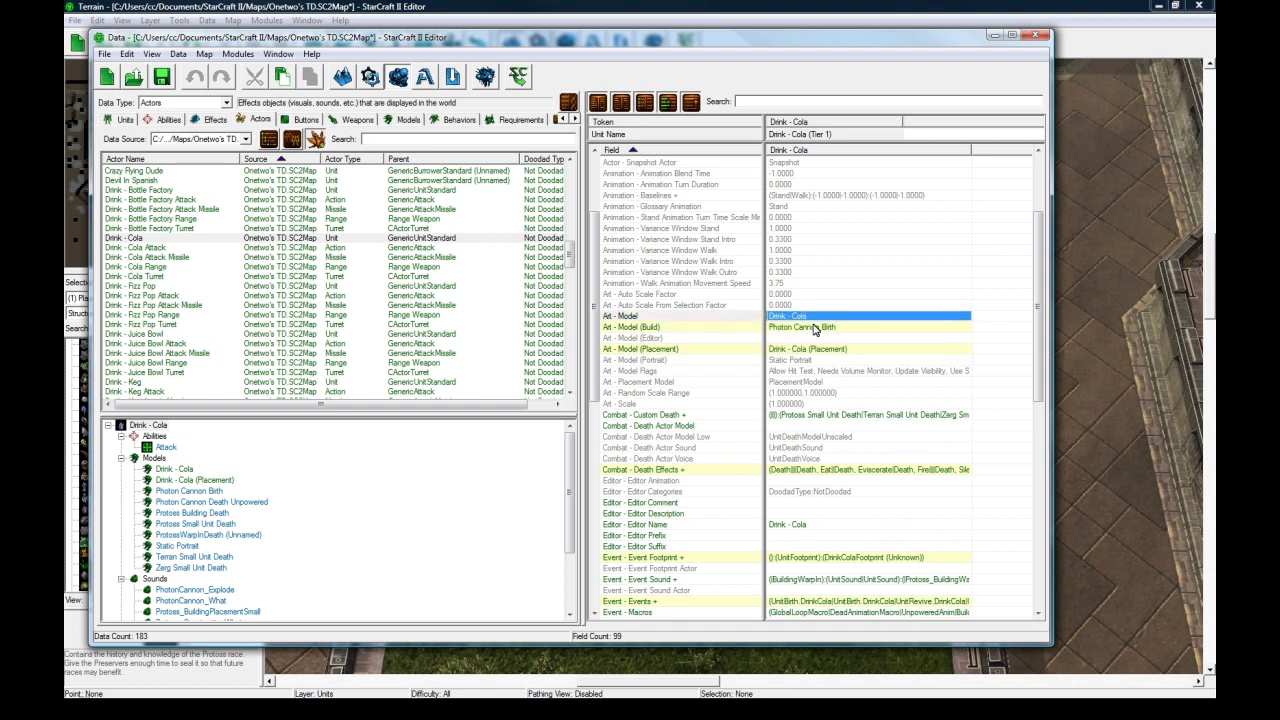
Open the linked Drink - Cola model, inspect its model file path without changes, and check its Scale Maximum.
click(259, 492)
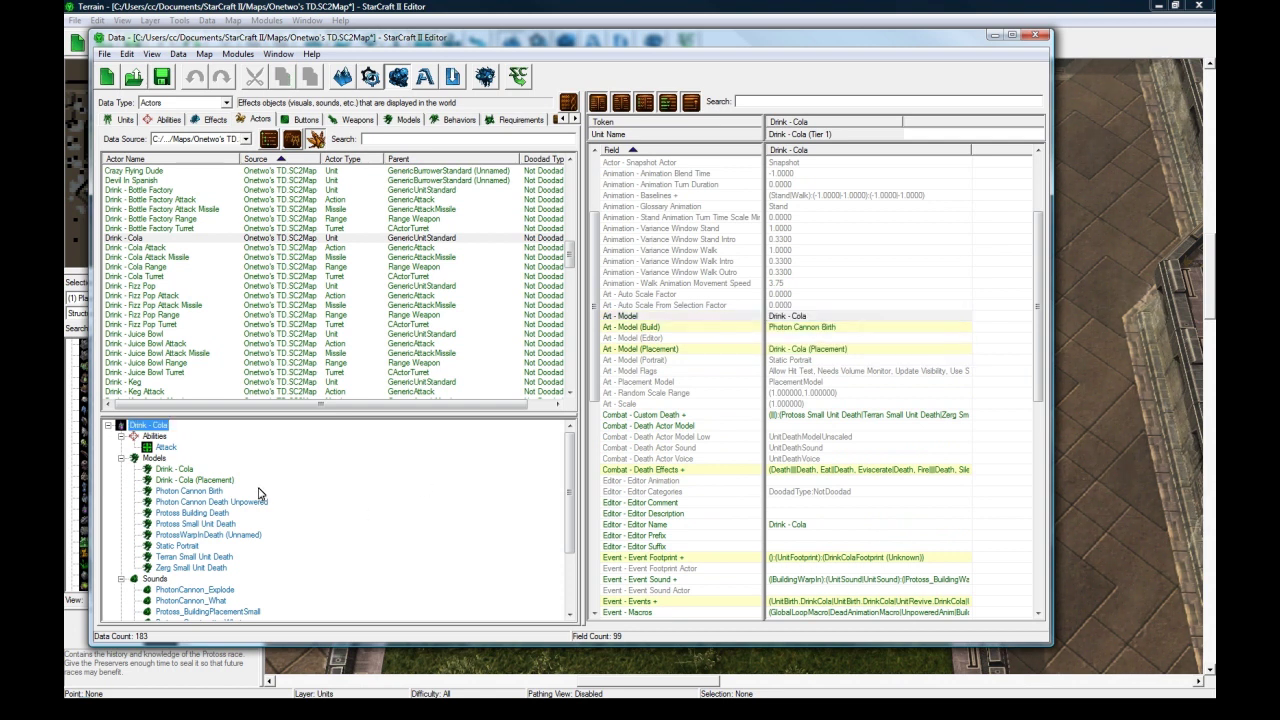
click(804, 318)
click(175, 469)
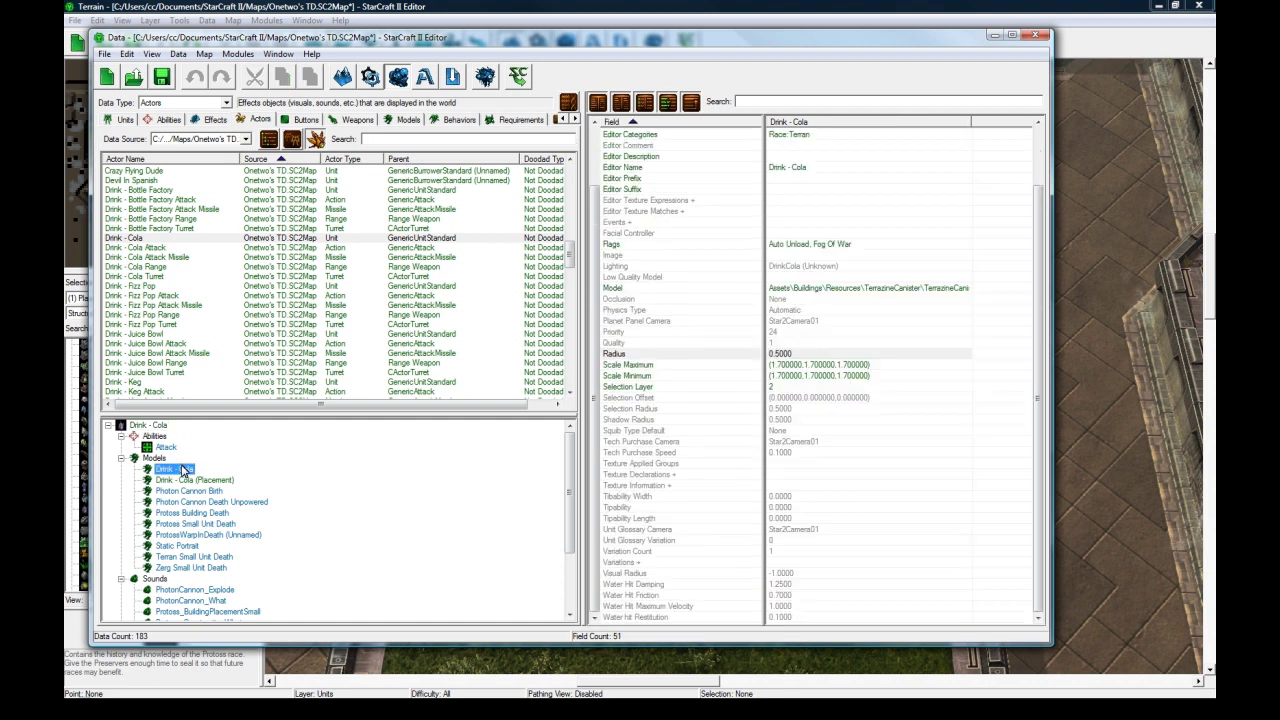
click(831, 289)
double_click(834, 288)
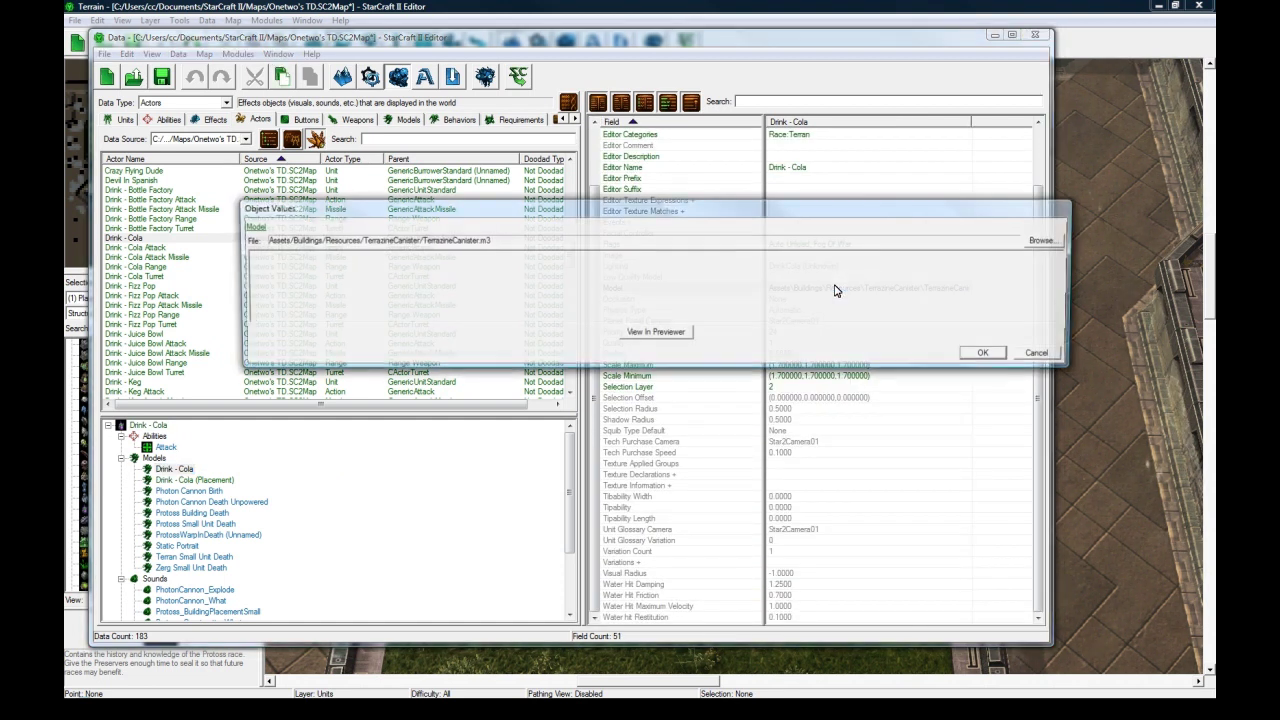
click(1036, 351)
click(812, 366)
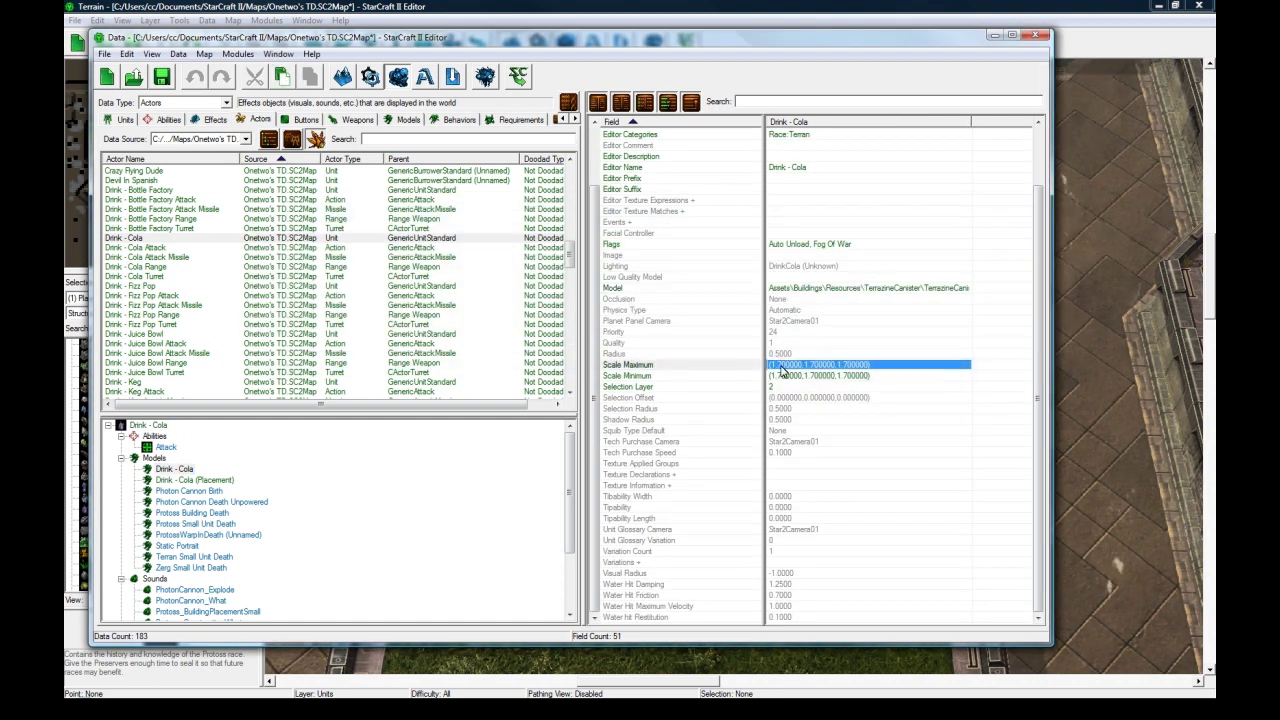
Return to the Drink - Cola actor's own data and review its Art - Model, Model (Editor) and Model (Portrait) fields.
click(150, 426)
click(830, 395)
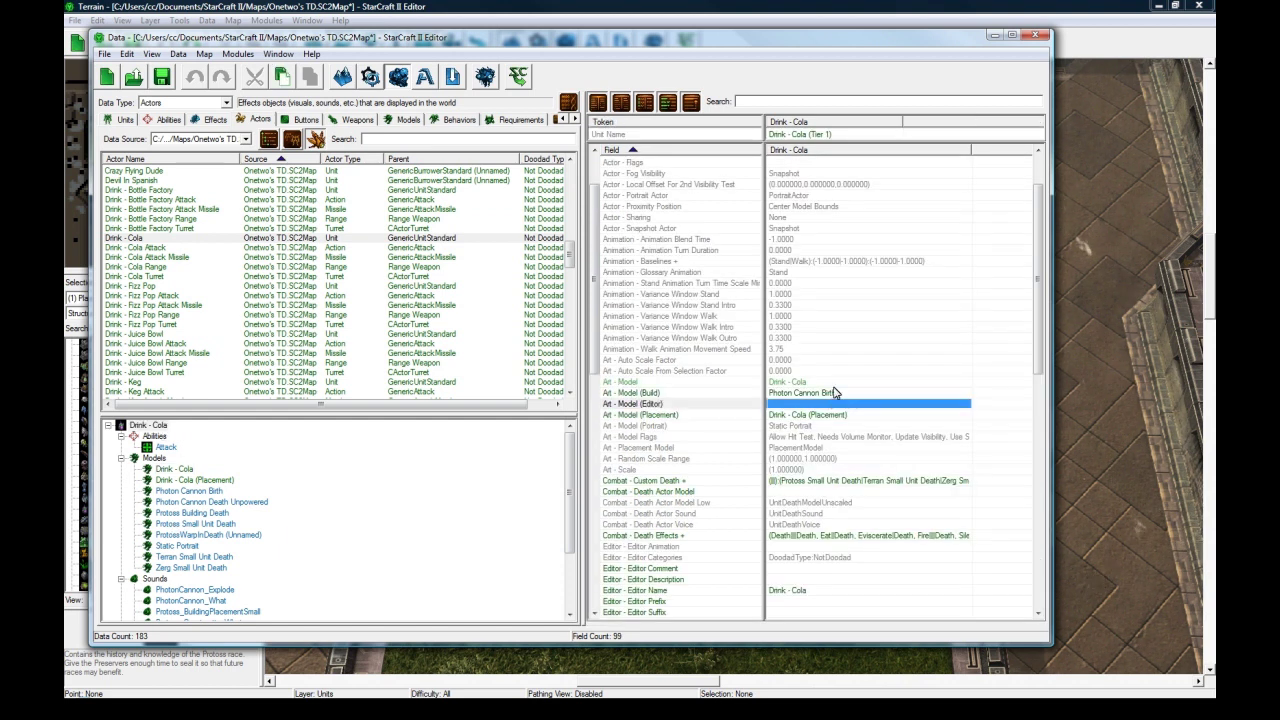
click(836, 383)
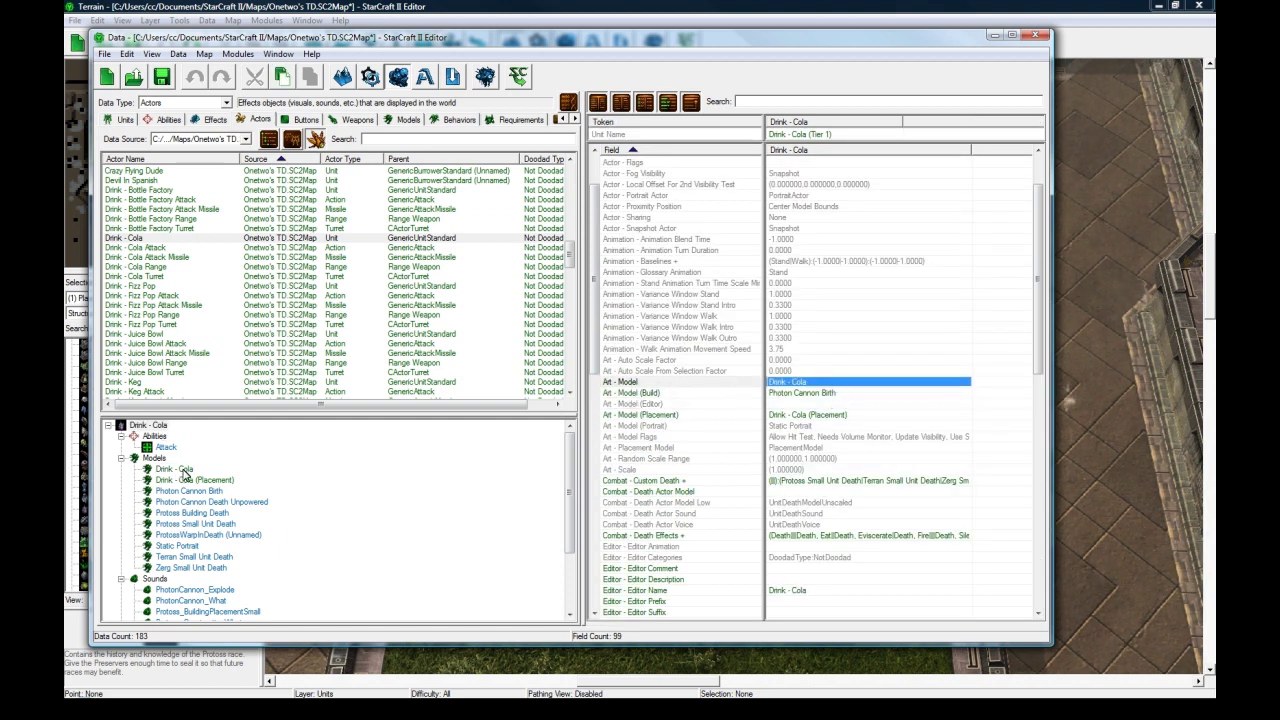
click(808, 404)
click(812, 425)
Examine the Drink - Cola actor's Sound - Sounds and Sound - Placement Sound fields.
scroll(810, 450, down, 5)
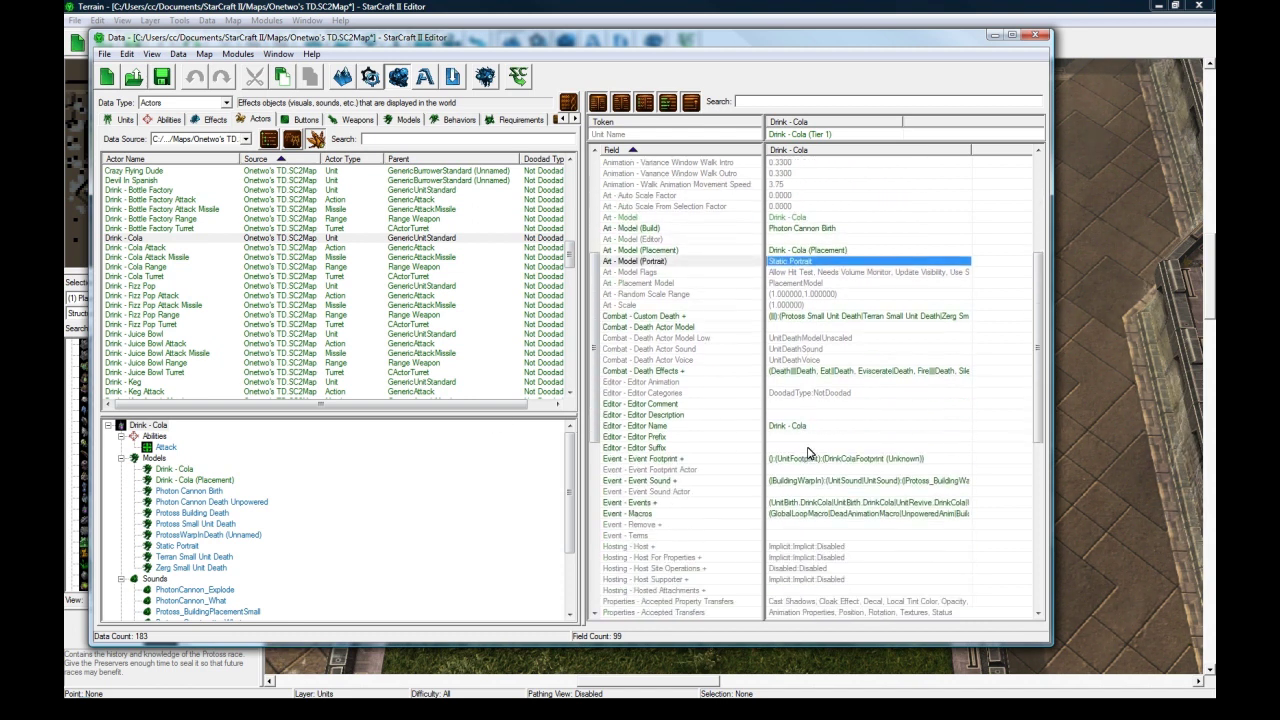
scroll(775, 459, down, 9)
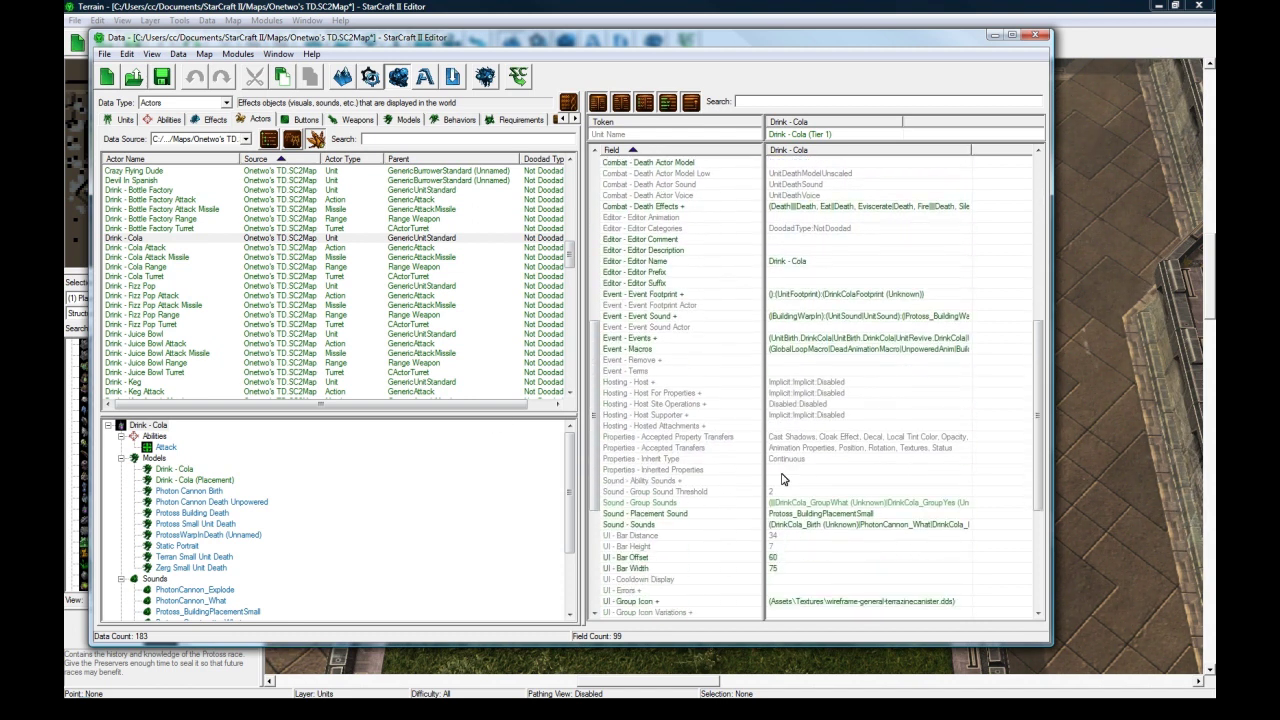
click(819, 392)
click(822, 382)
click(823, 395)
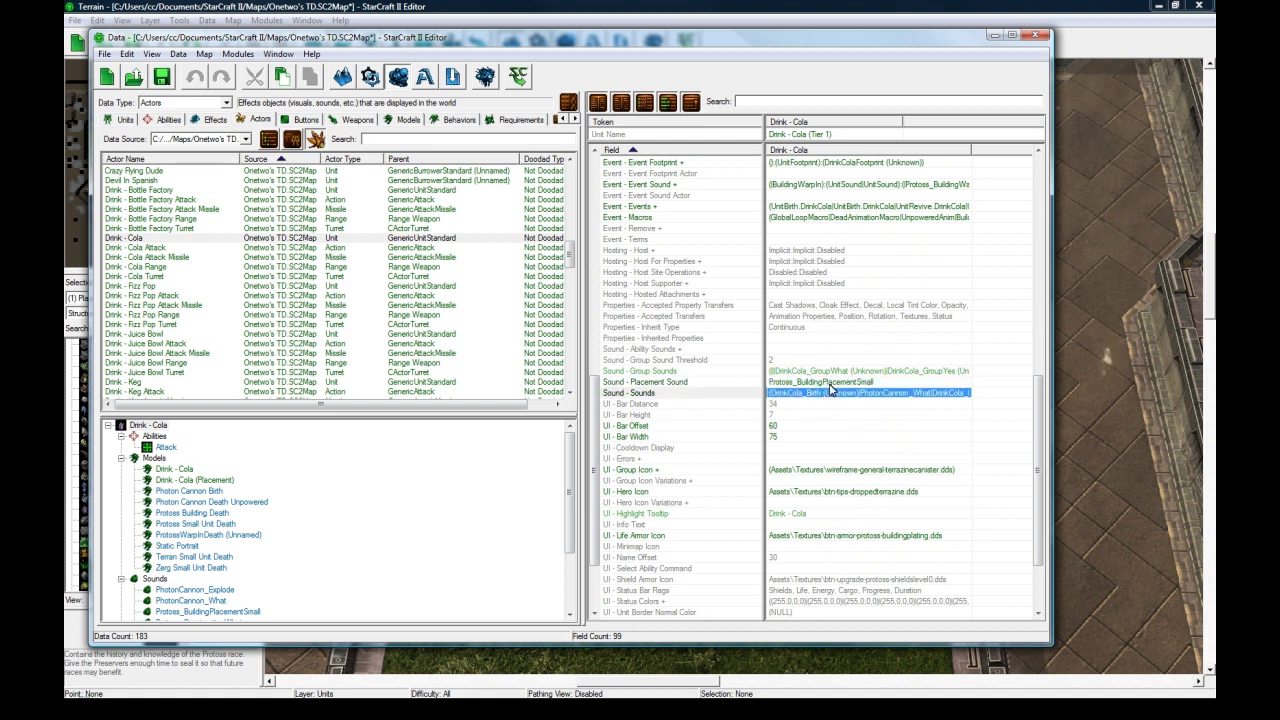
click(840, 384)
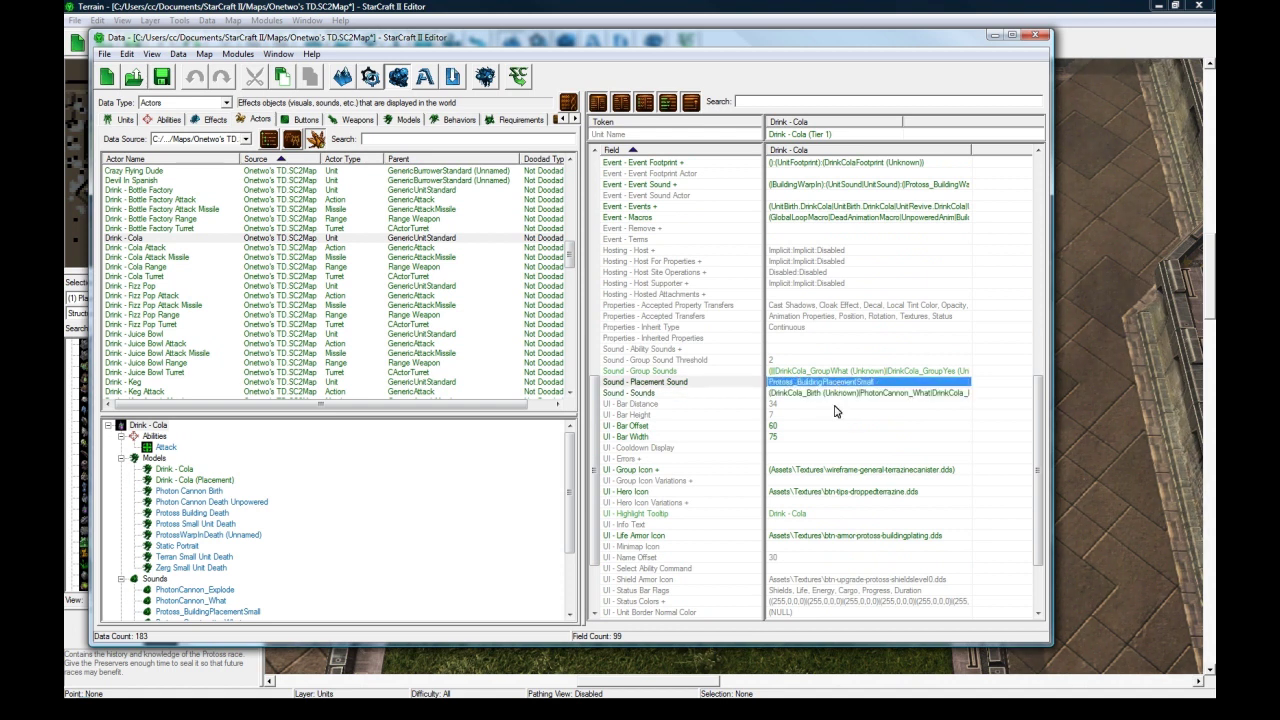
Review the Drink - Cola actor's Group, Hero, Life Armor and Unit icons, its Wireframe and Wireframe Shield, and its Unit Flags.
scroll(845, 432, down, 2)
scroll(830, 412, down, 1)
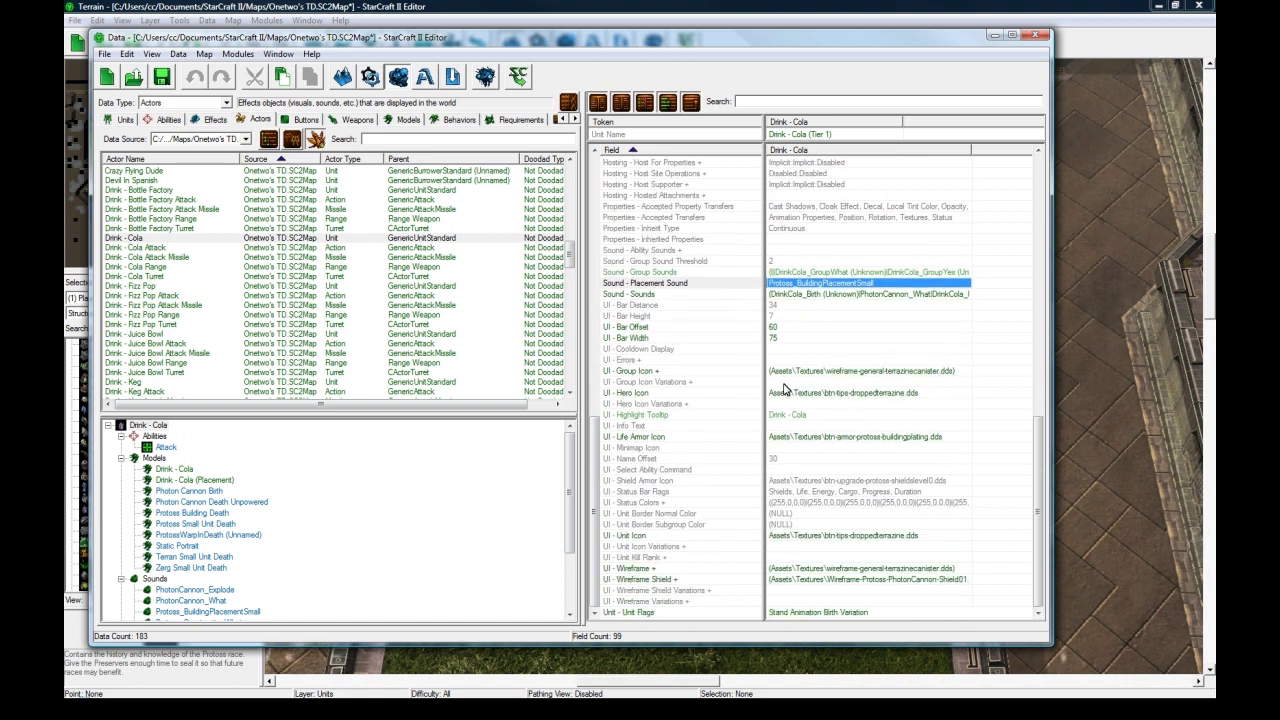
click(801, 371)
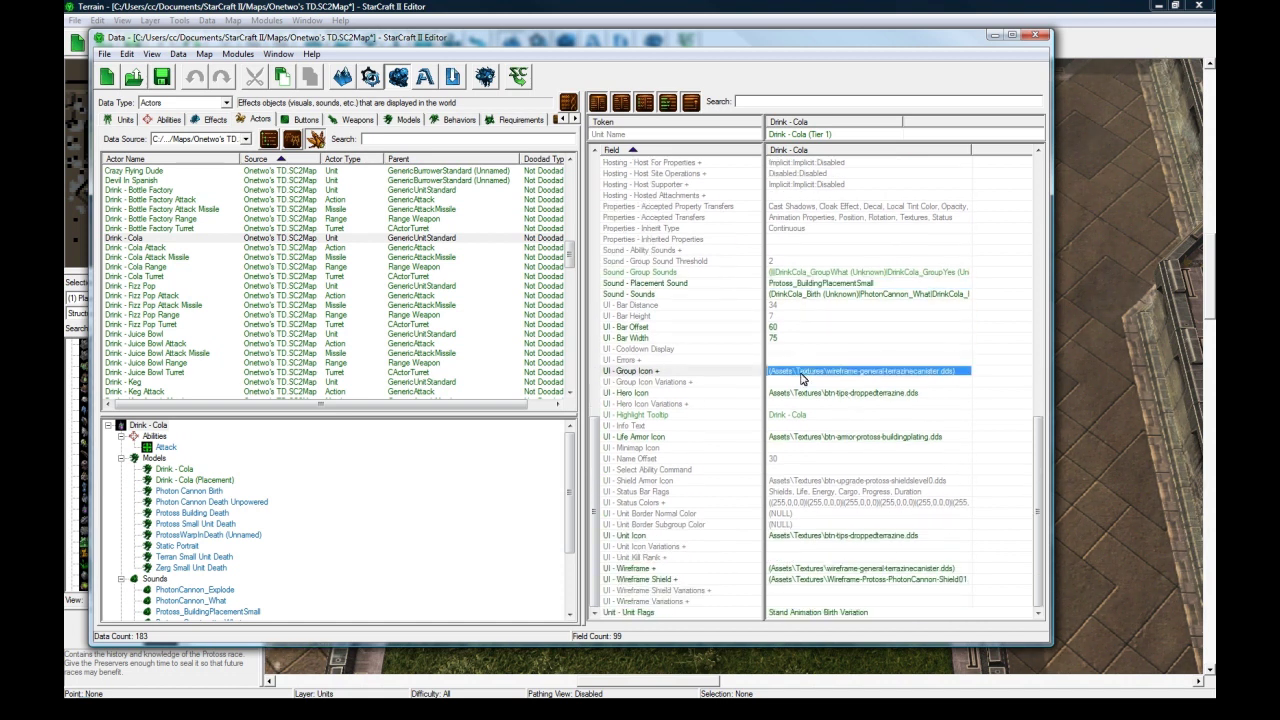
click(815, 394)
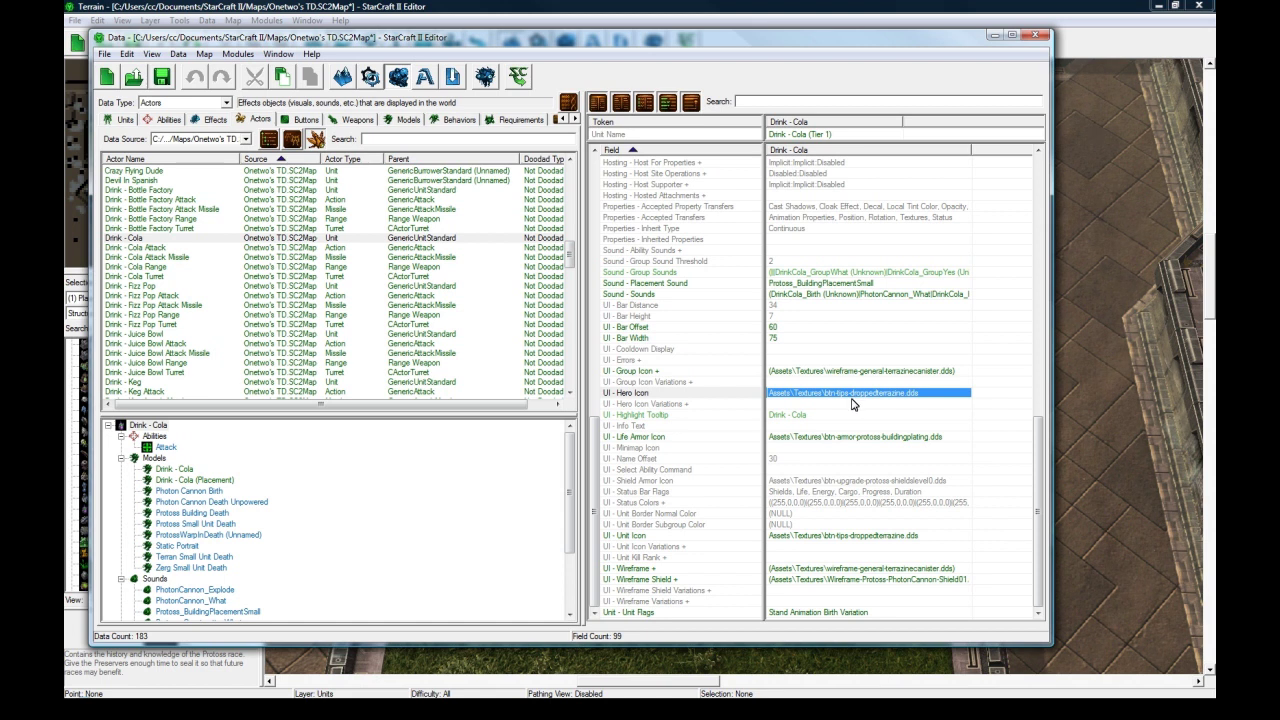
click(836, 440)
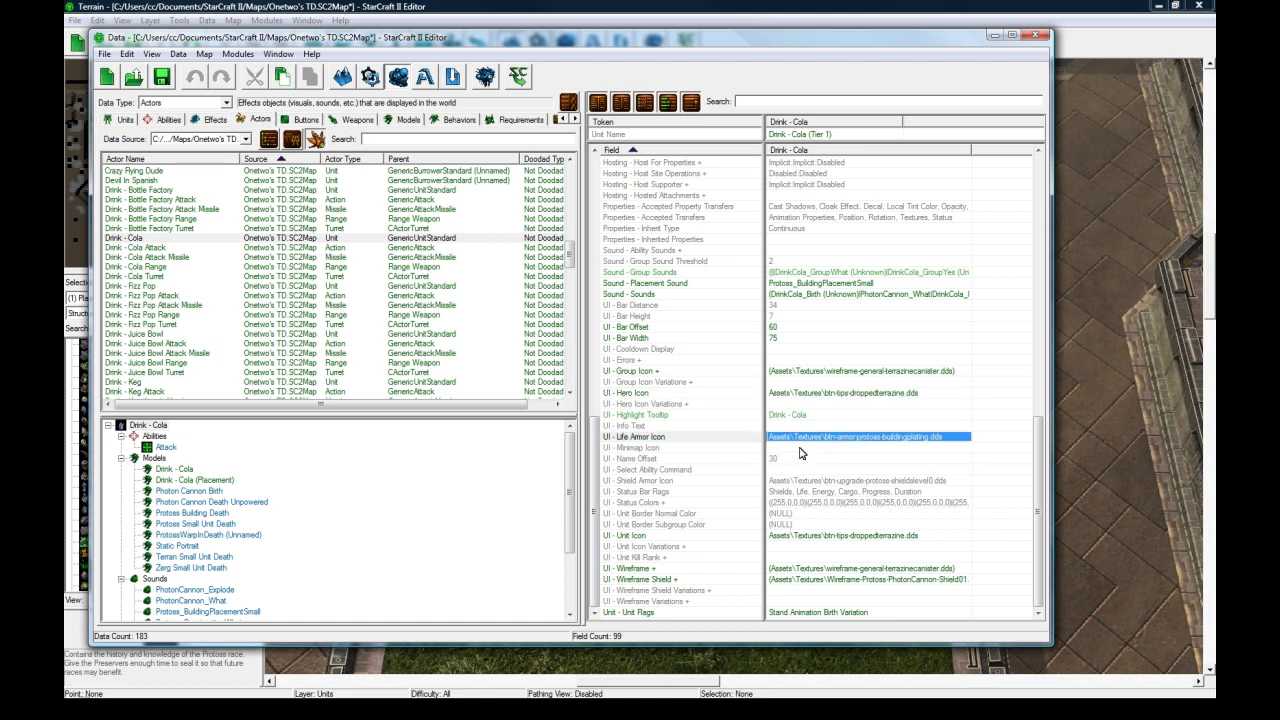
click(842, 537)
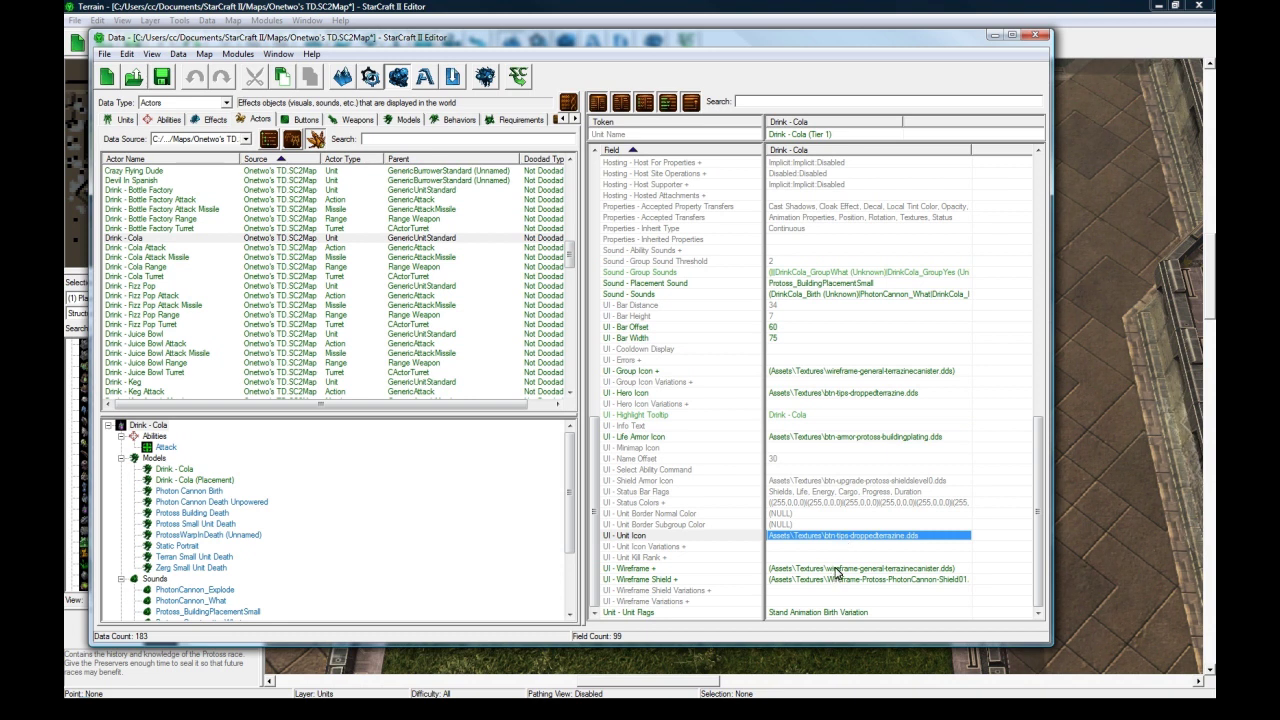
click(840, 570)
click(838, 612)
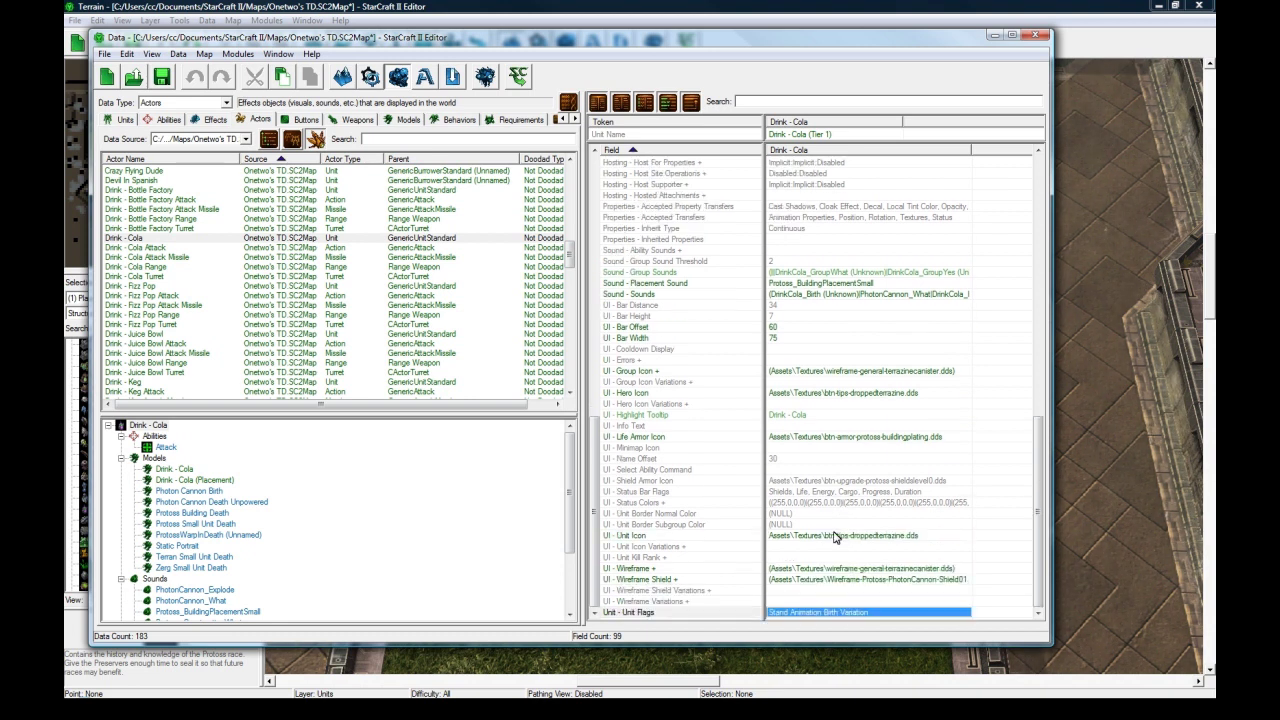
click(842, 580)
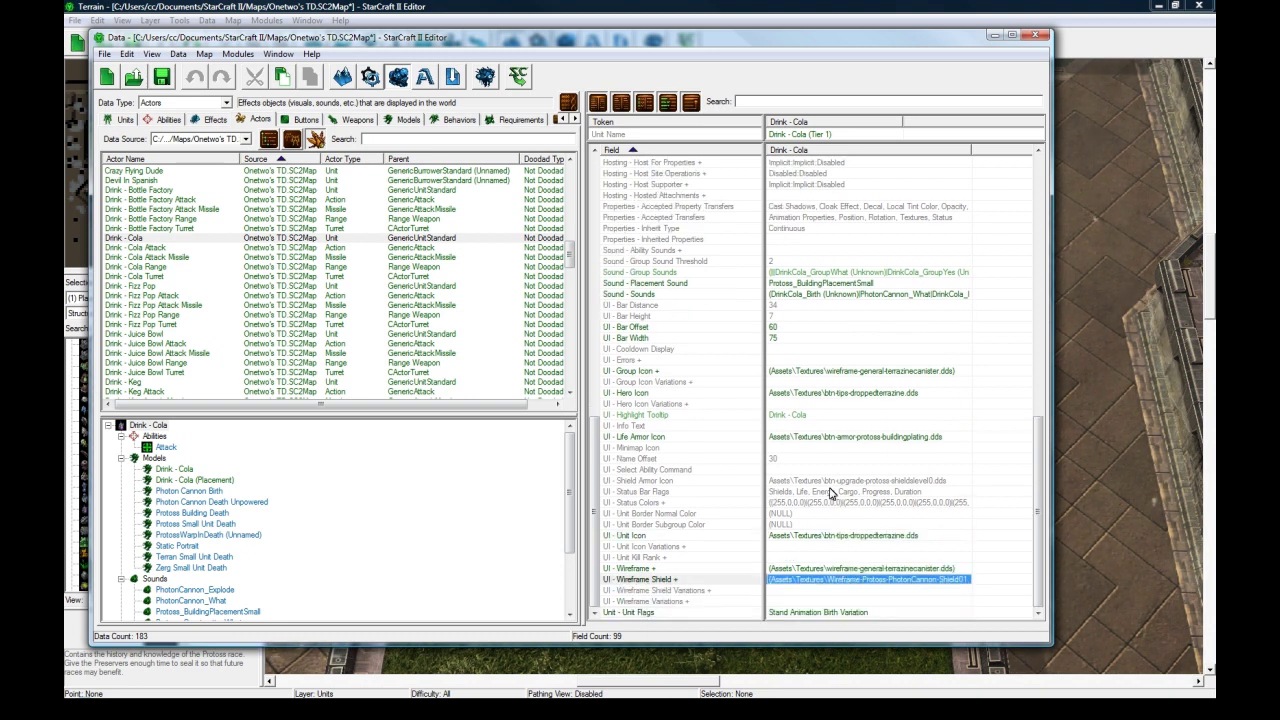
Open the Drink - Cola Attack actor and look through its Art, Attachment and Combat fields.
click(190, 242)
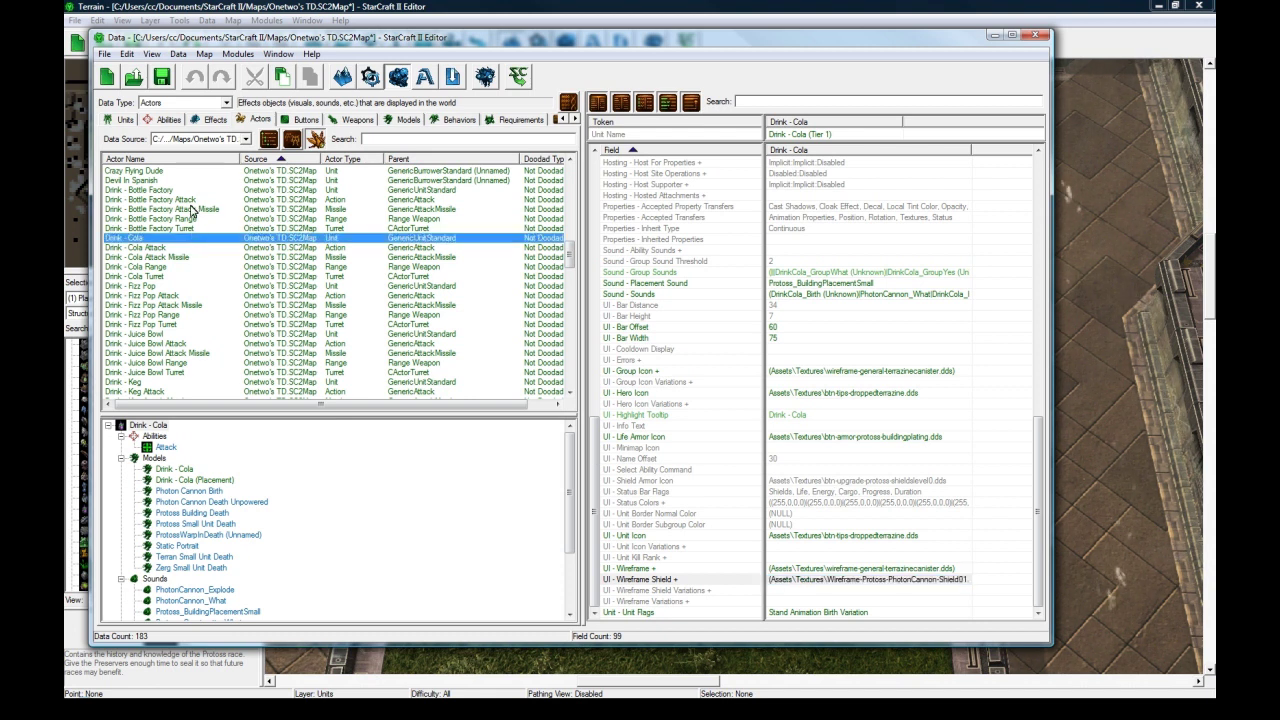
click(160, 248)
click(763, 279)
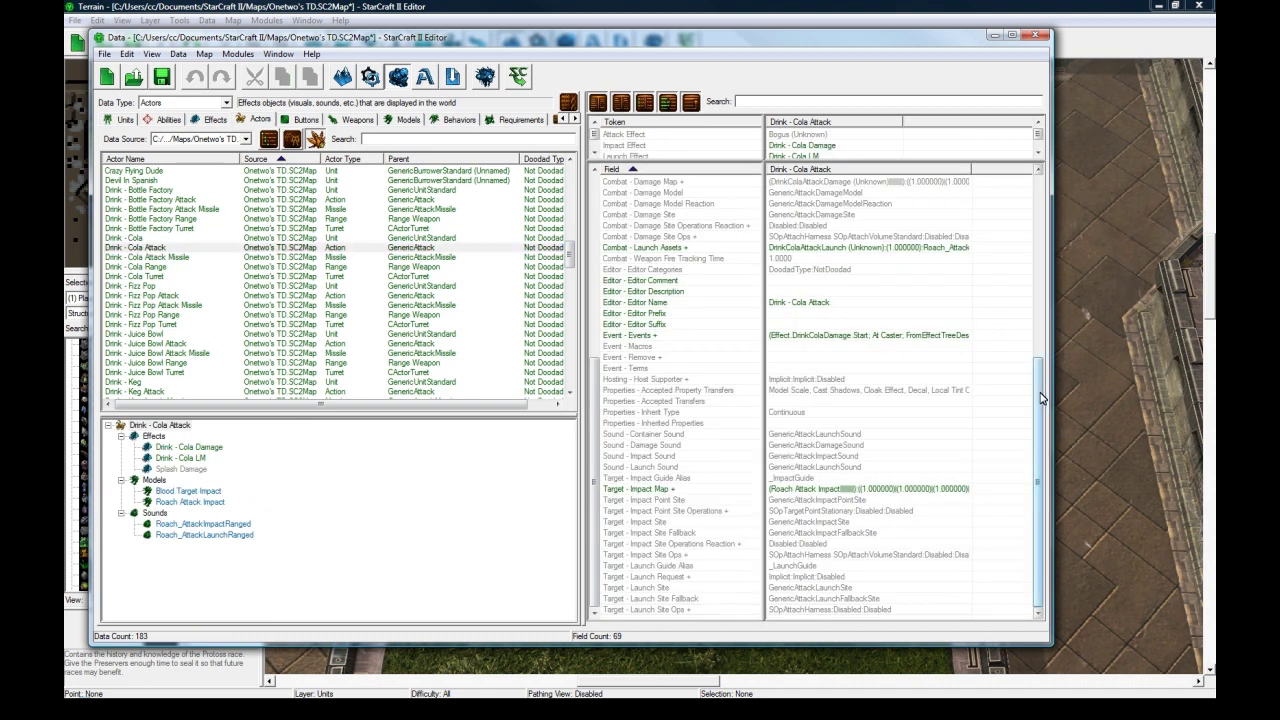
scroll(850, 410, up, 10)
click(850, 410)
scroll(846, 414, down, 5)
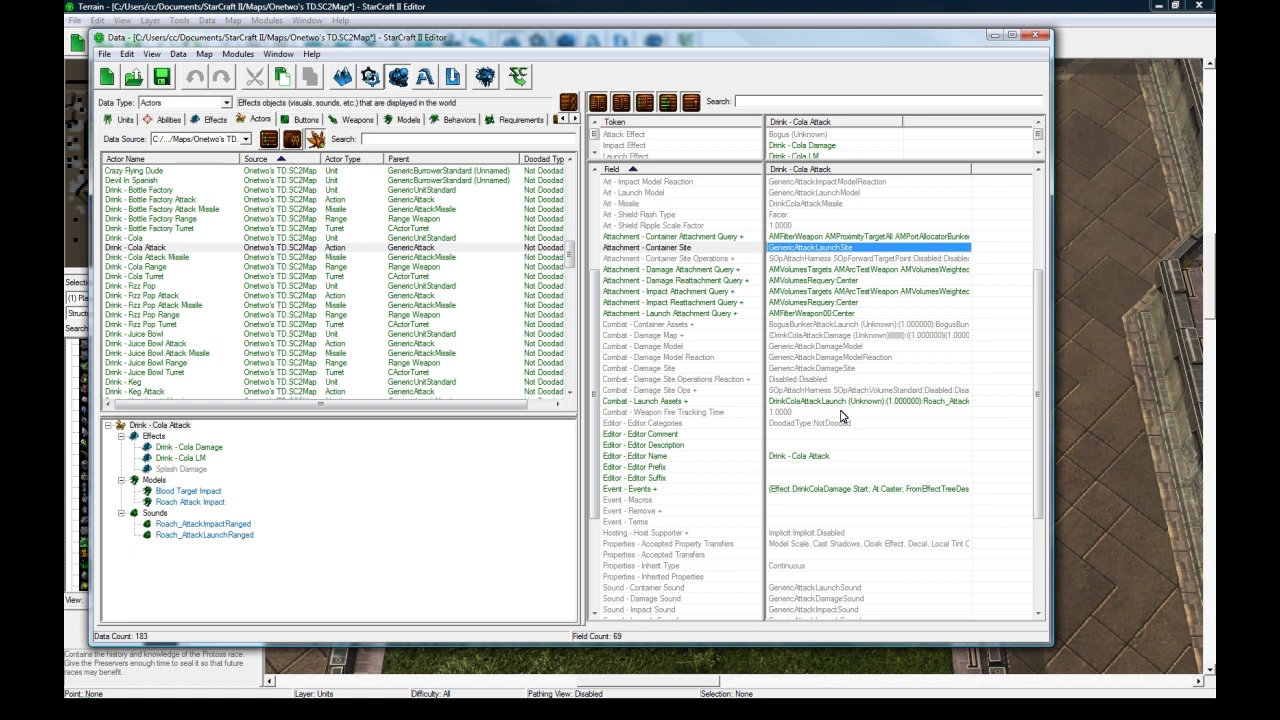
Inspect the art and sound of Drink - Cola Attack's Combat - Launch Assets, and close them without changes.
scroll(830, 400, up, 3)
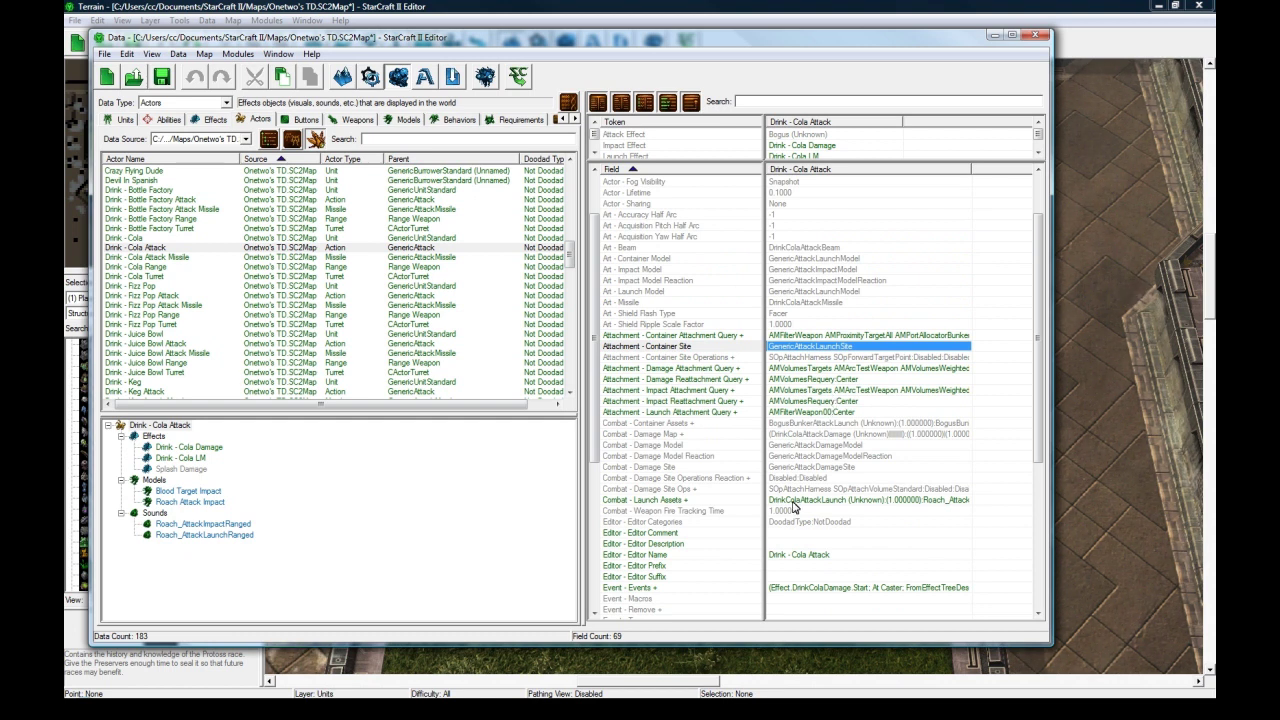
double_click(833, 499)
click(309, 246)
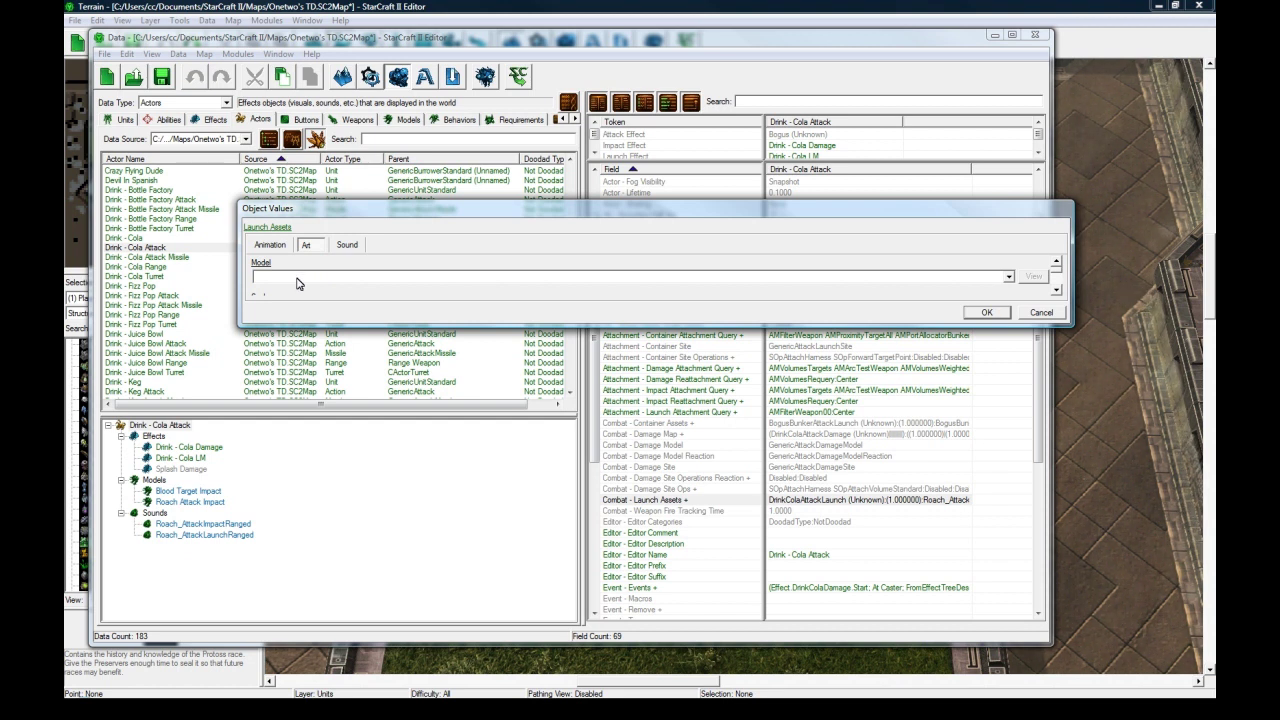
click(347, 245)
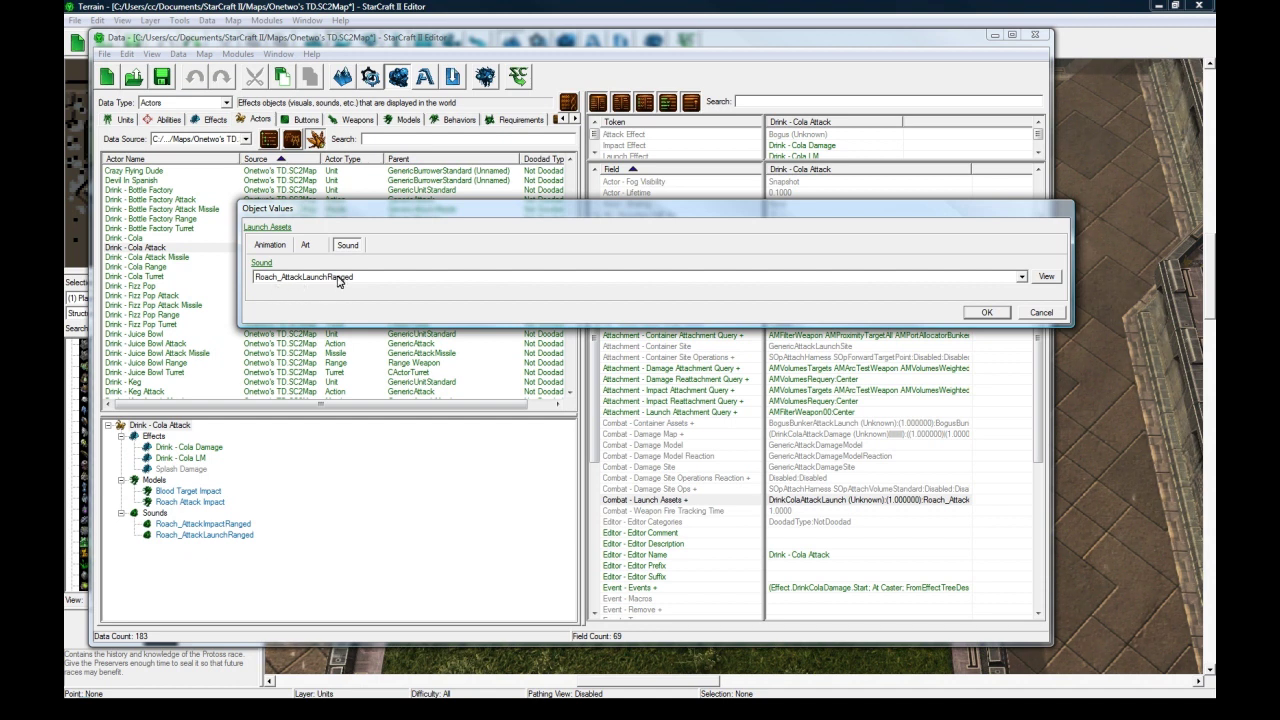
click(1041, 312)
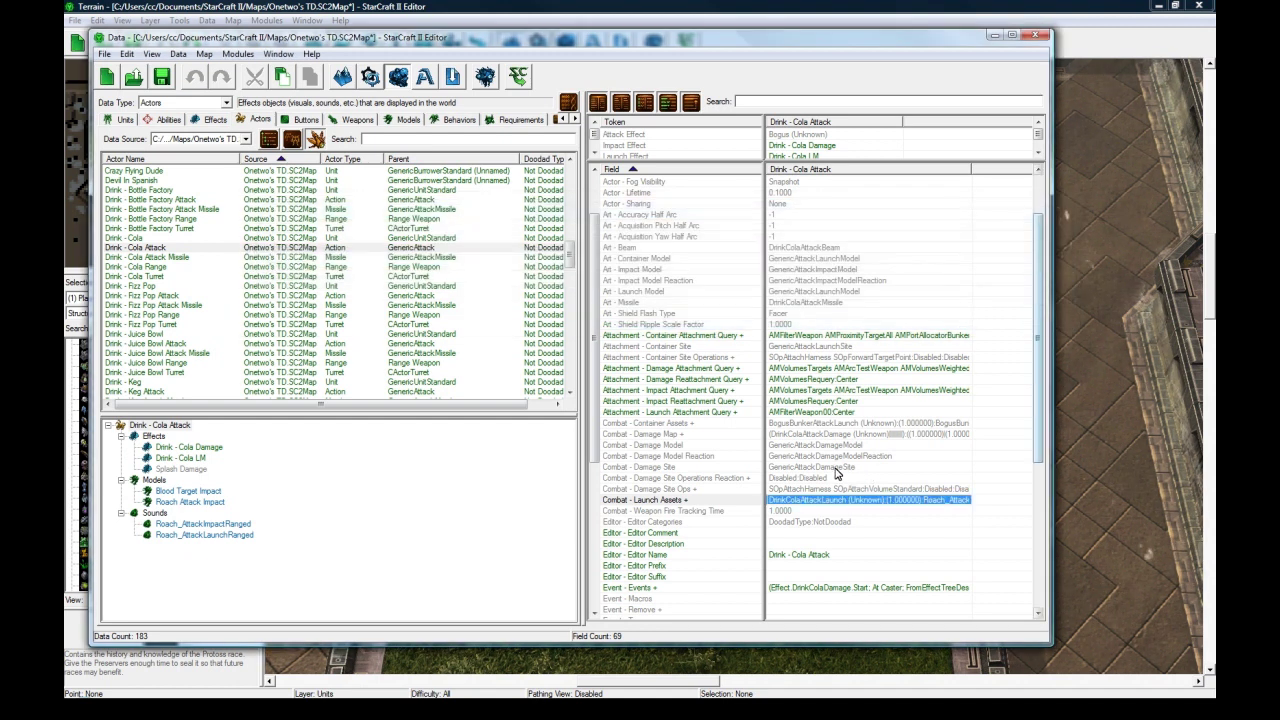
Inspect the model and sound of the None entry in Drink - Cola Attack's Target - Impact Map, and close it without changes.
scroll(837, 474, down, 8)
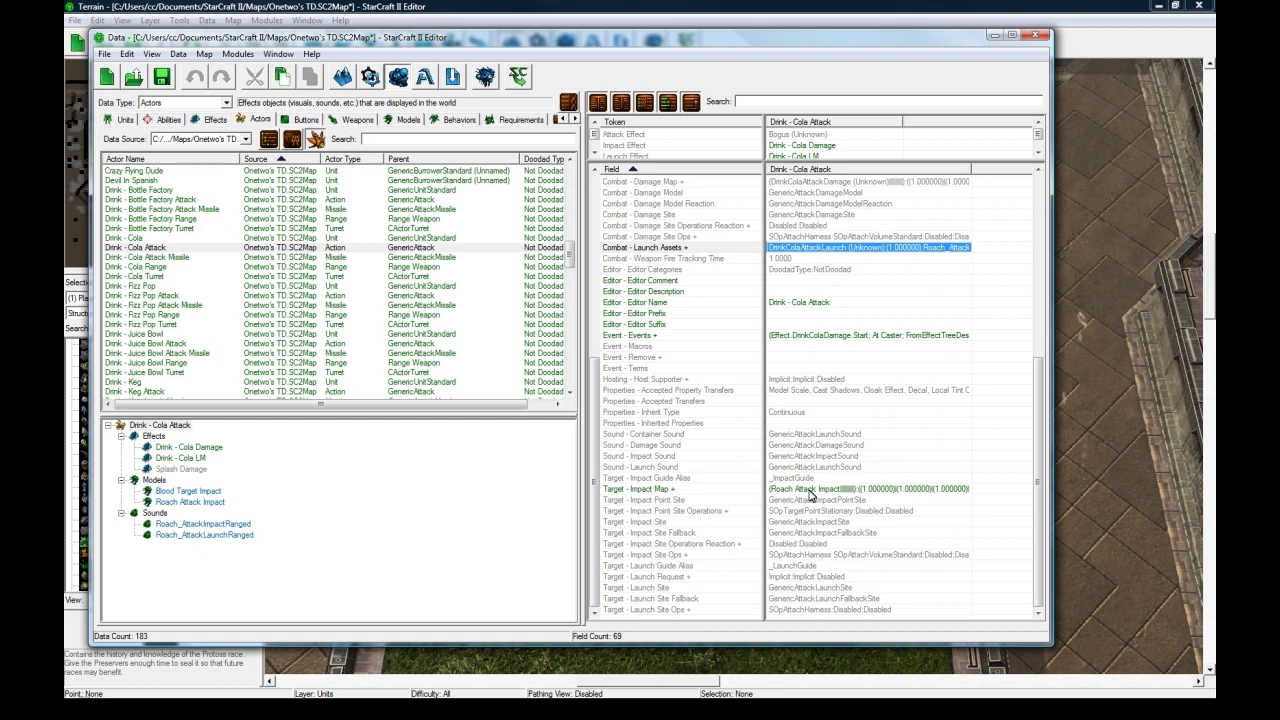
double_click(812, 494)
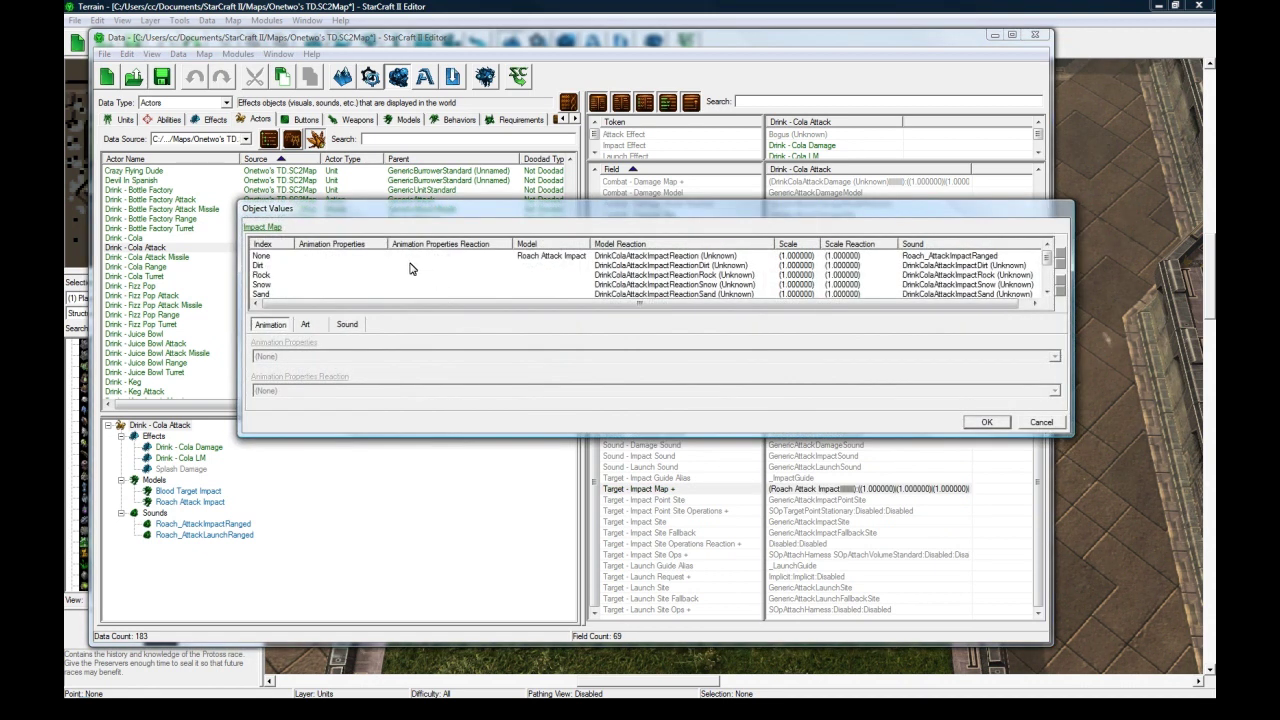
click(264, 257)
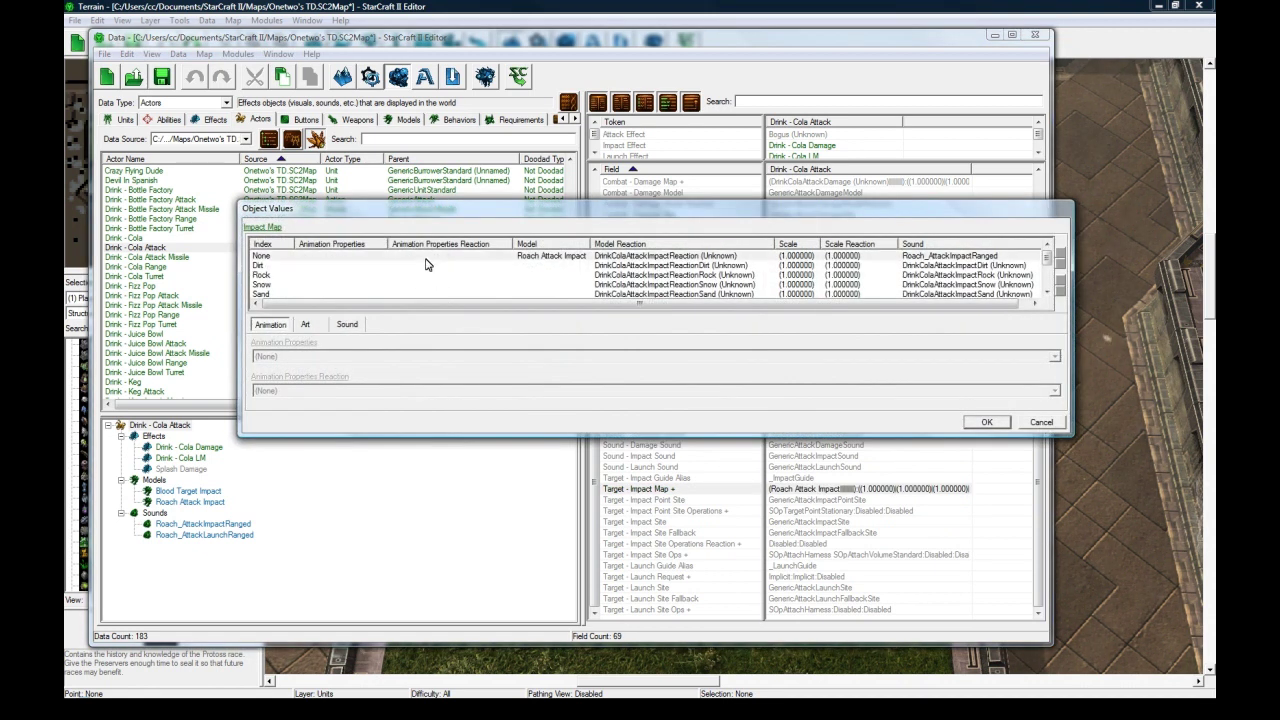
click(305, 325)
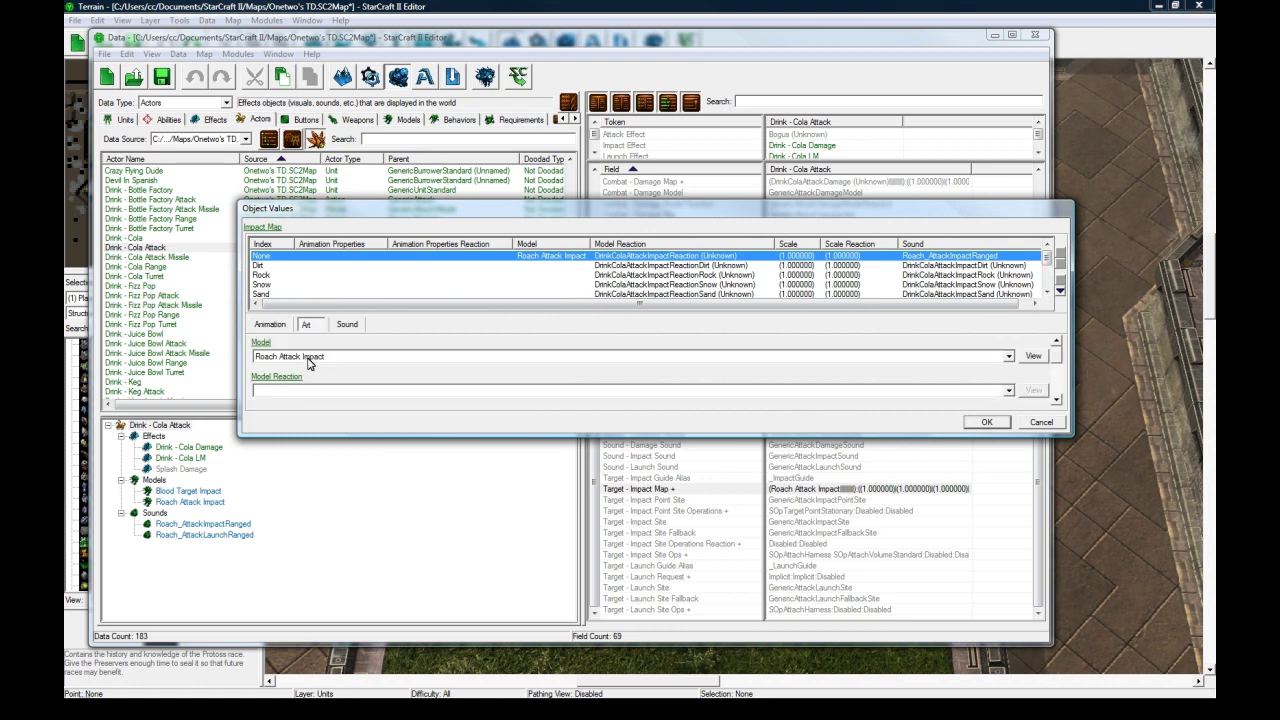
click(358, 324)
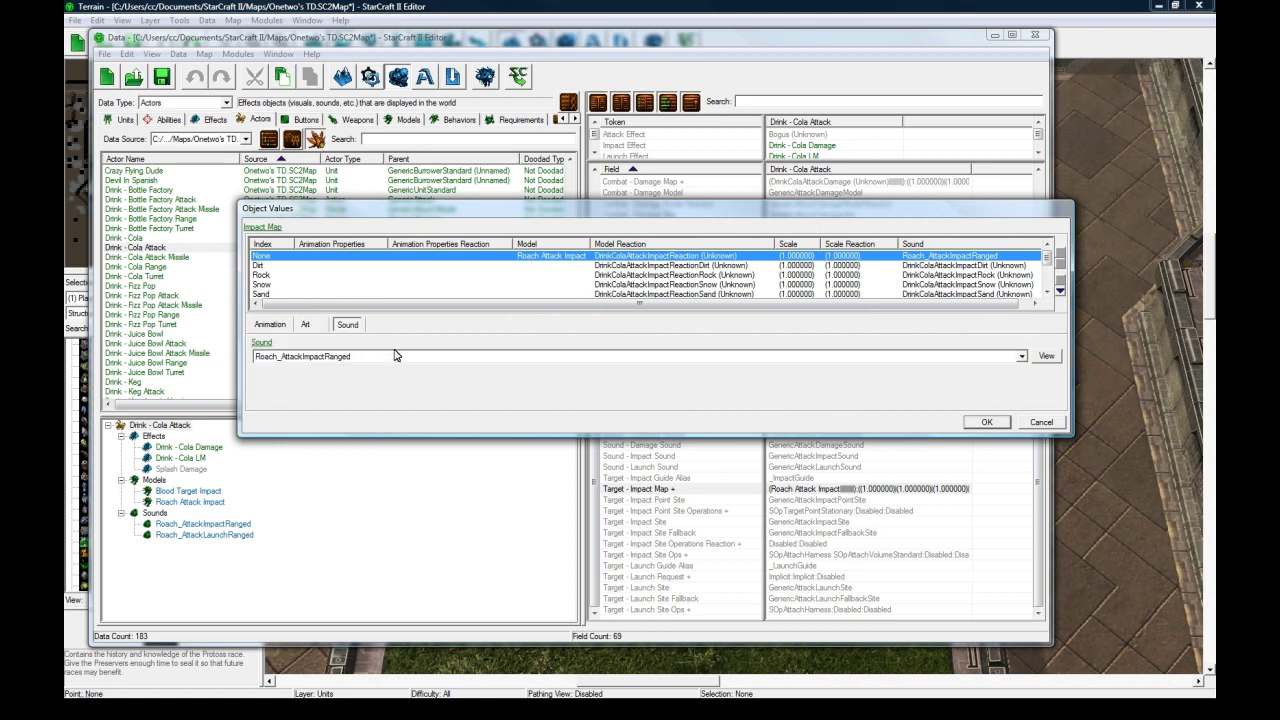
click(1045, 421)
Open the Drink - Cola Attack Missile actor and check its Unit Name token.
scroll(905, 295, up, 10)
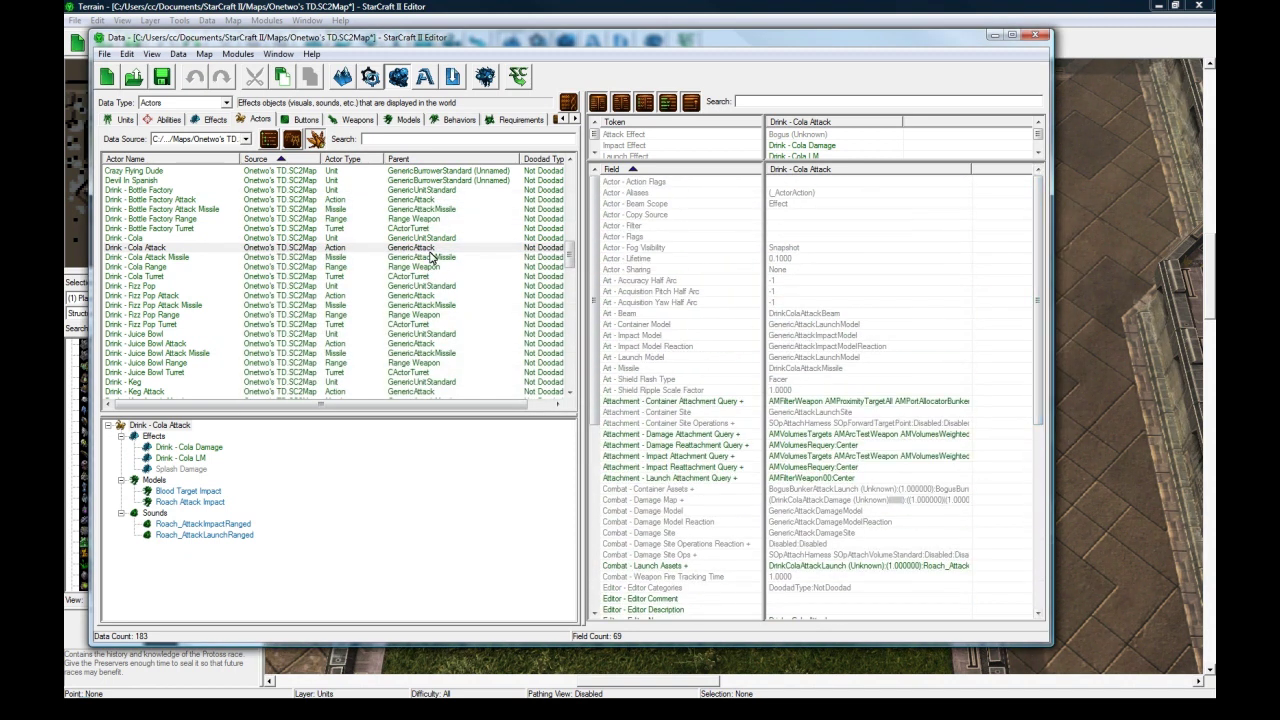
click(172, 258)
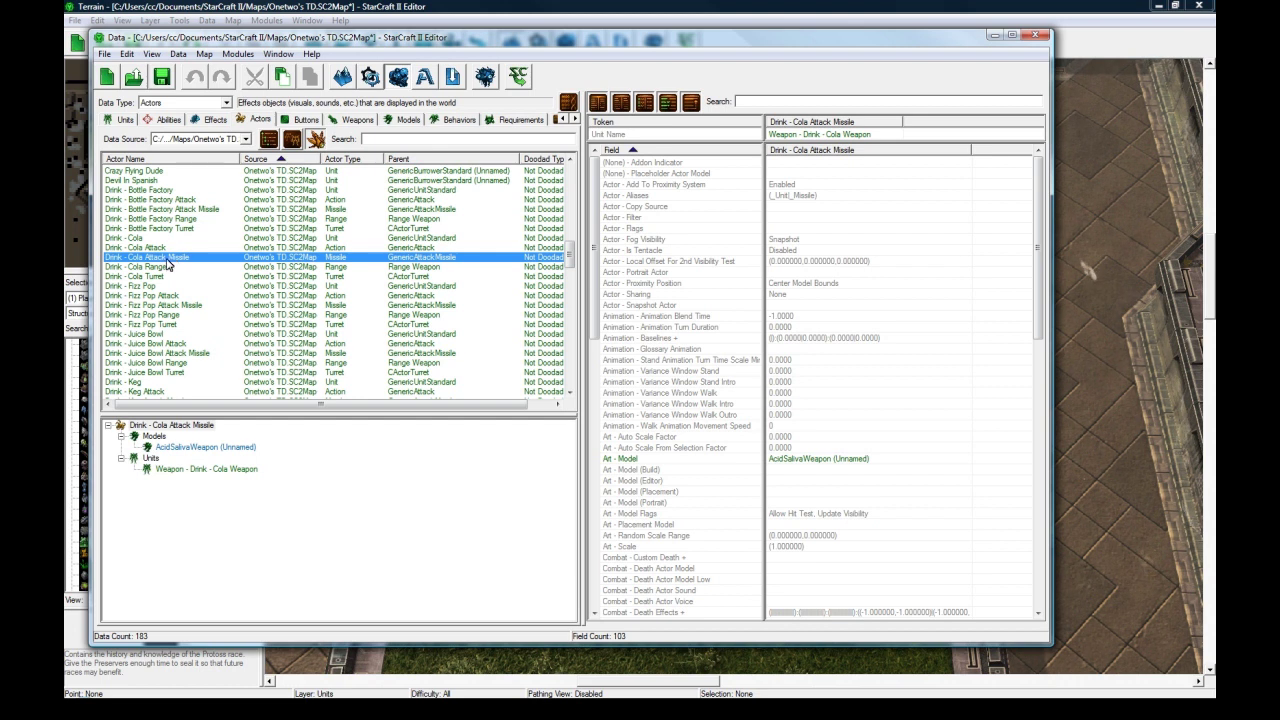
click(805, 134)
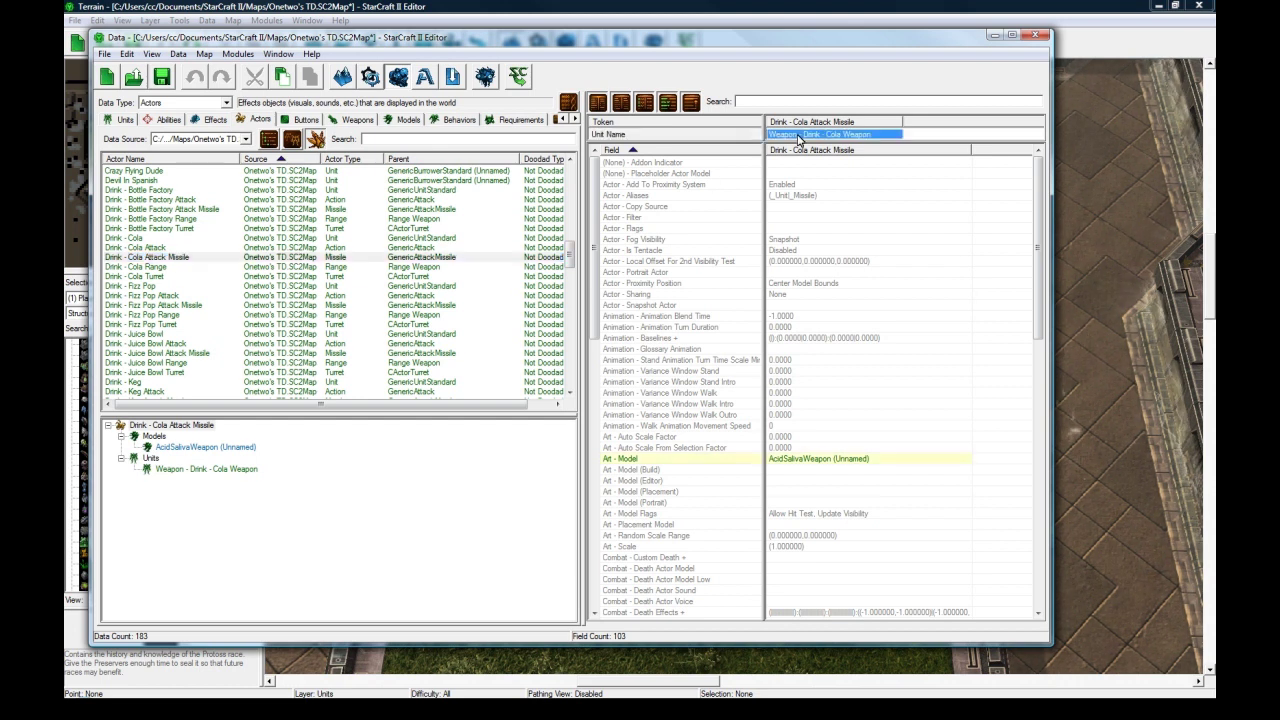
Open the Drink - Cola (Tier 1) unit and inspect the fields of its linked Drink - Cola weapon.
click(357, 119)
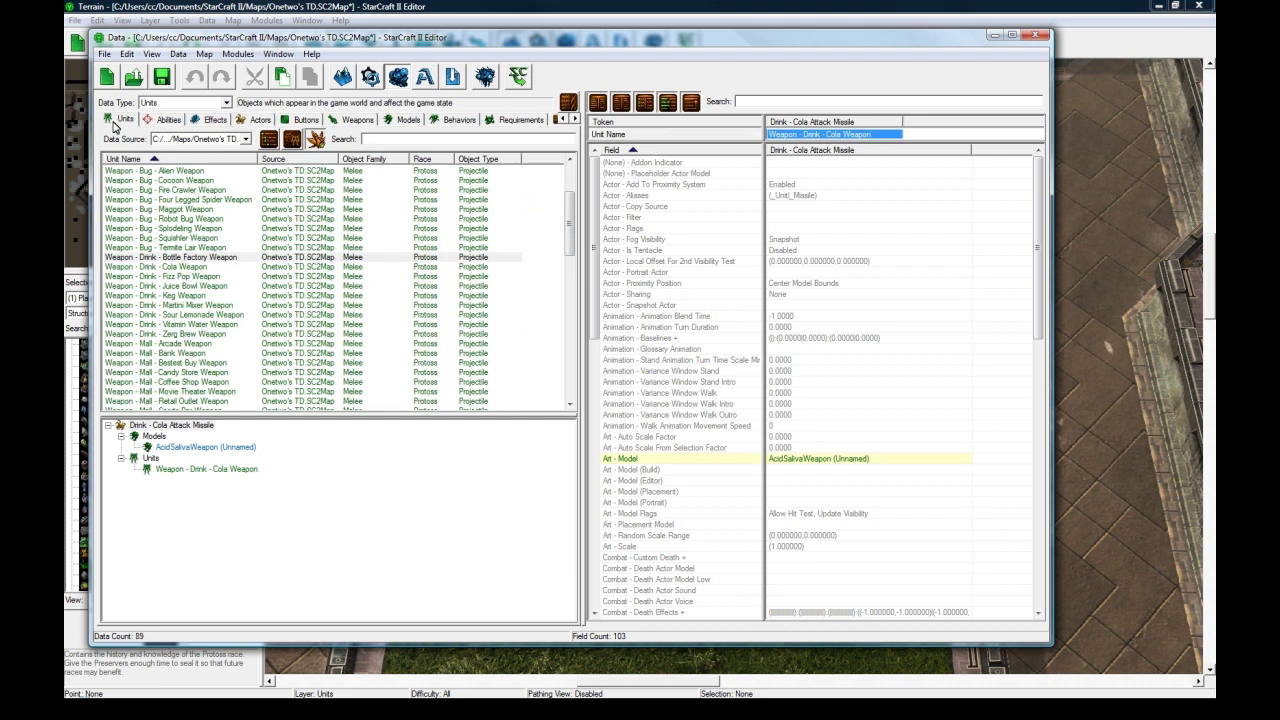
click(120, 119)
click(160, 172)
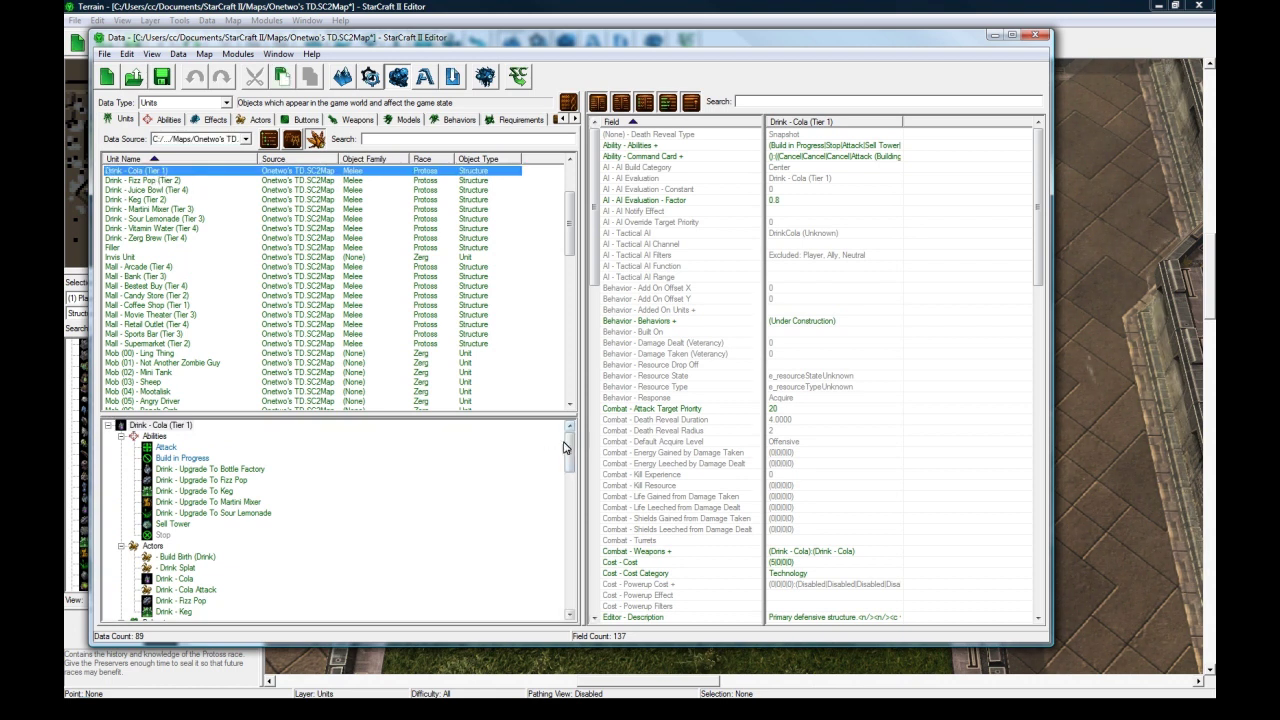
drag(569, 446, 420, 598)
click(178, 611)
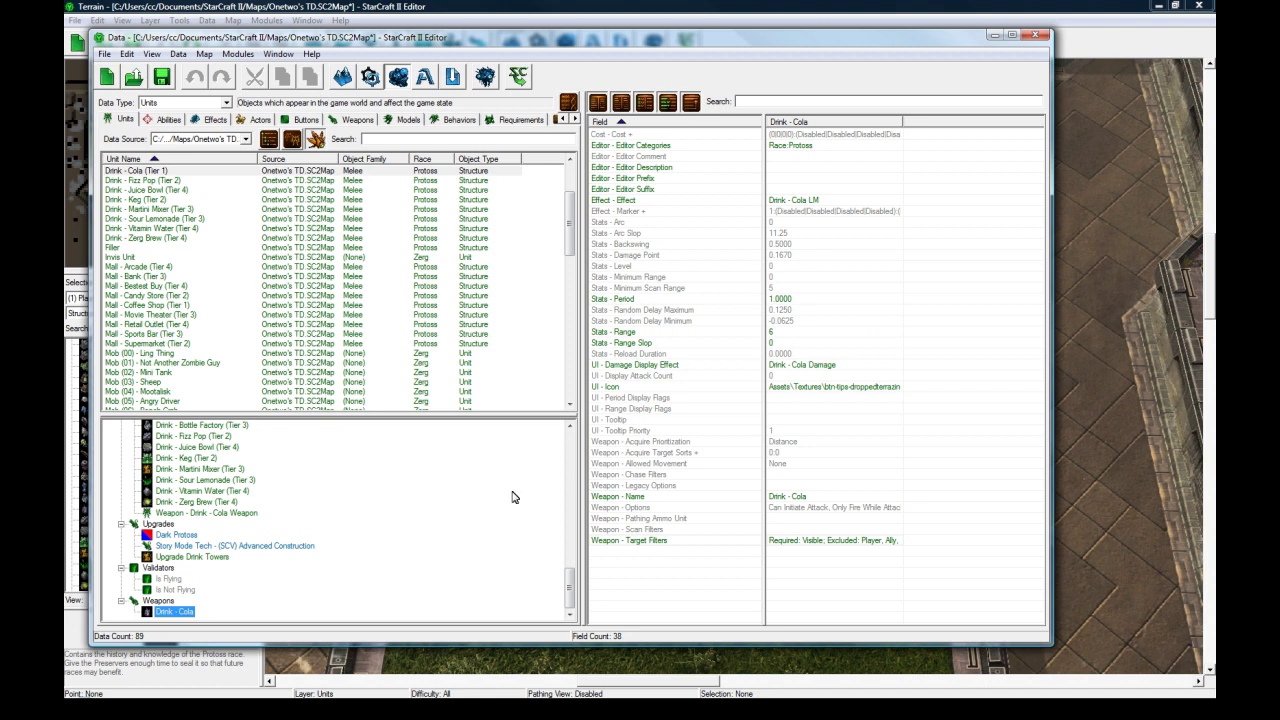
Inspect the tower's linked Drink - Cola LM effect and check its Unit - Ammo Unit field.
drag(569, 592, 529, 472)
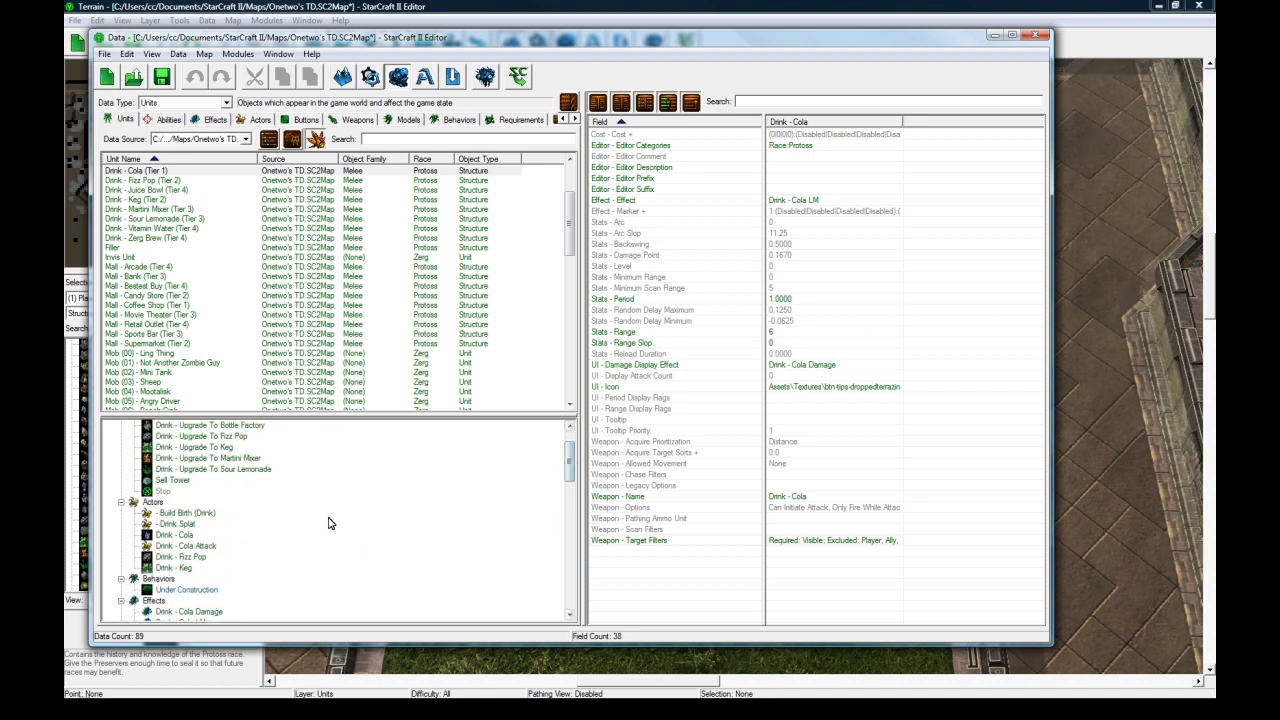
click(189, 546)
click(180, 557)
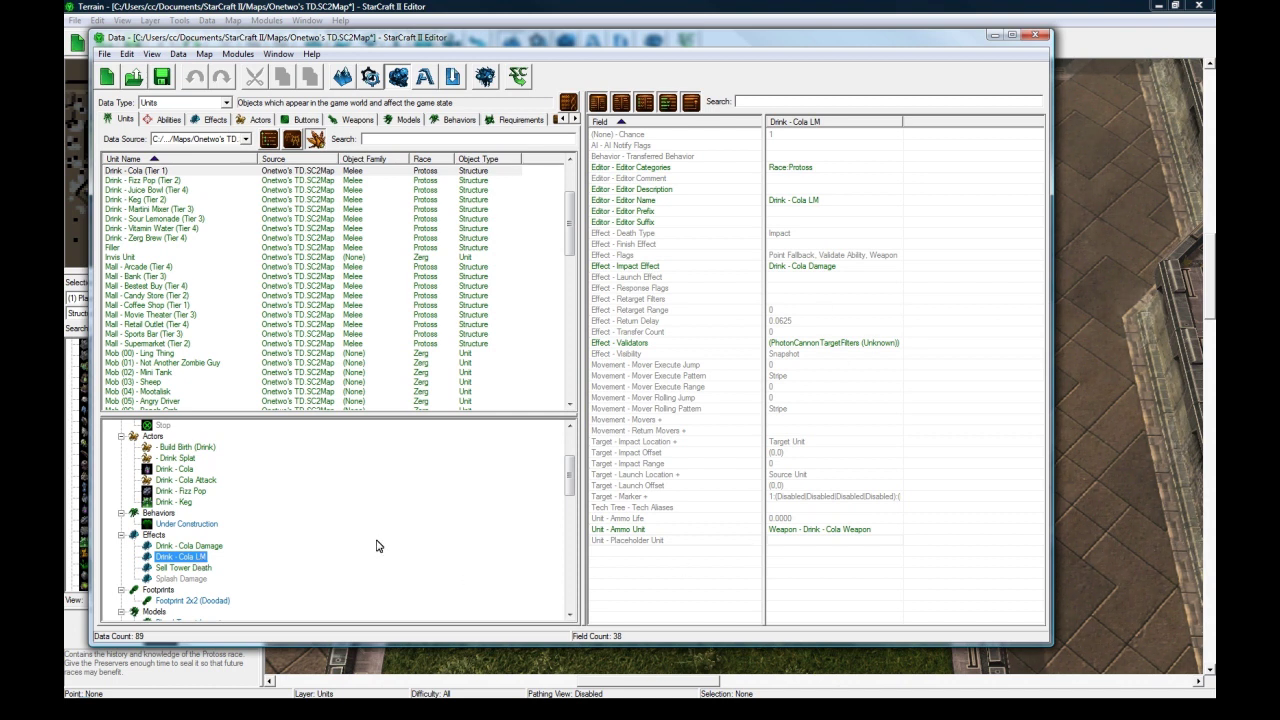
click(801, 530)
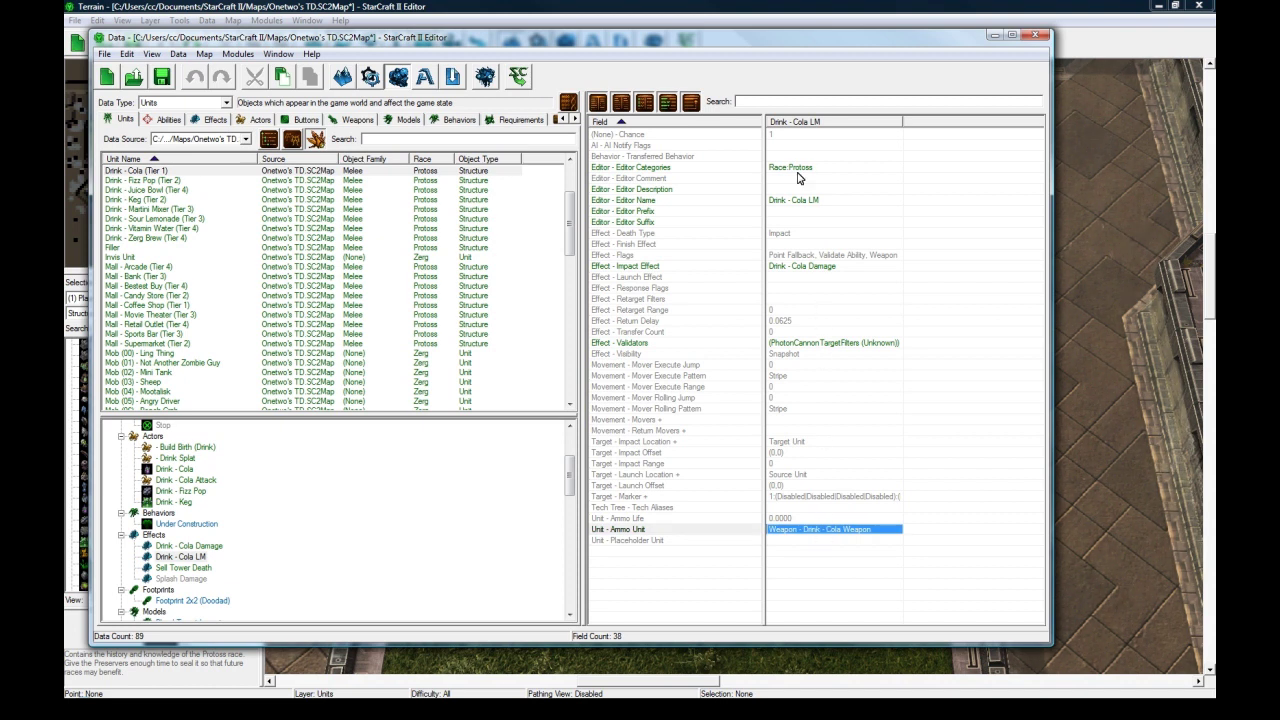
Review the Combat, Effect and Search fields of the tower's Drink - Cola Damage effect.
click(186, 546)
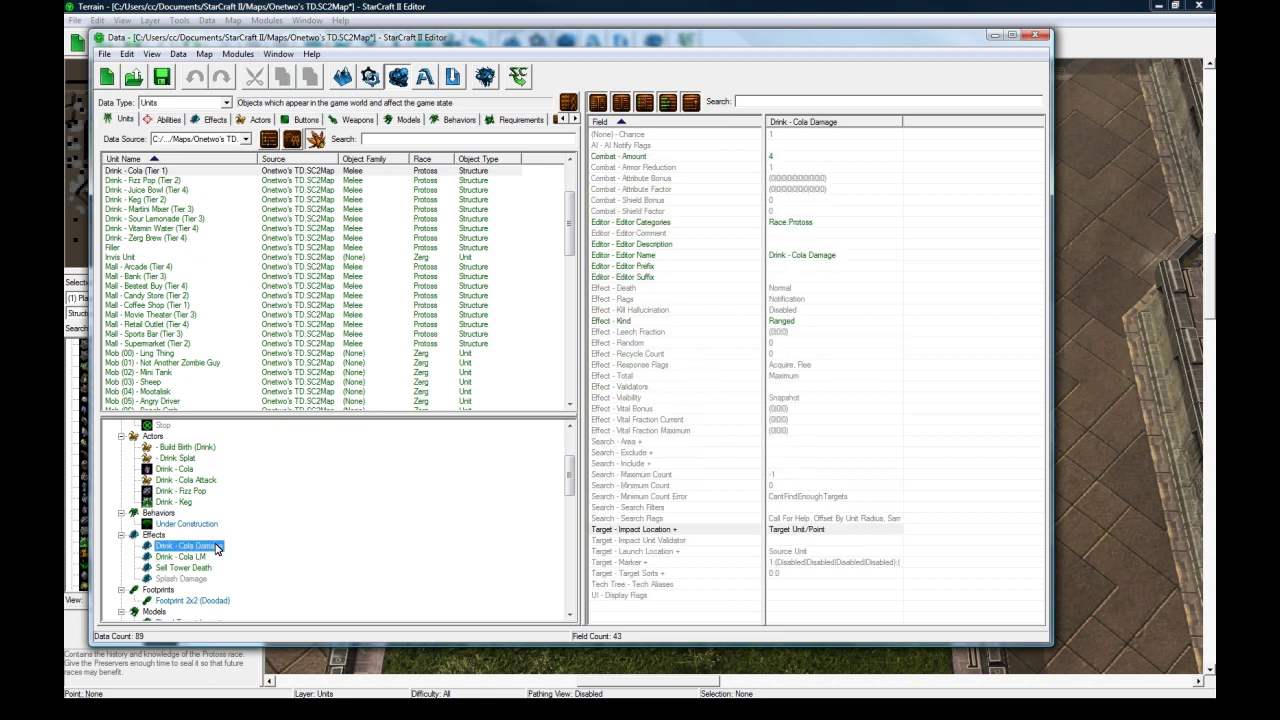
click(866, 498)
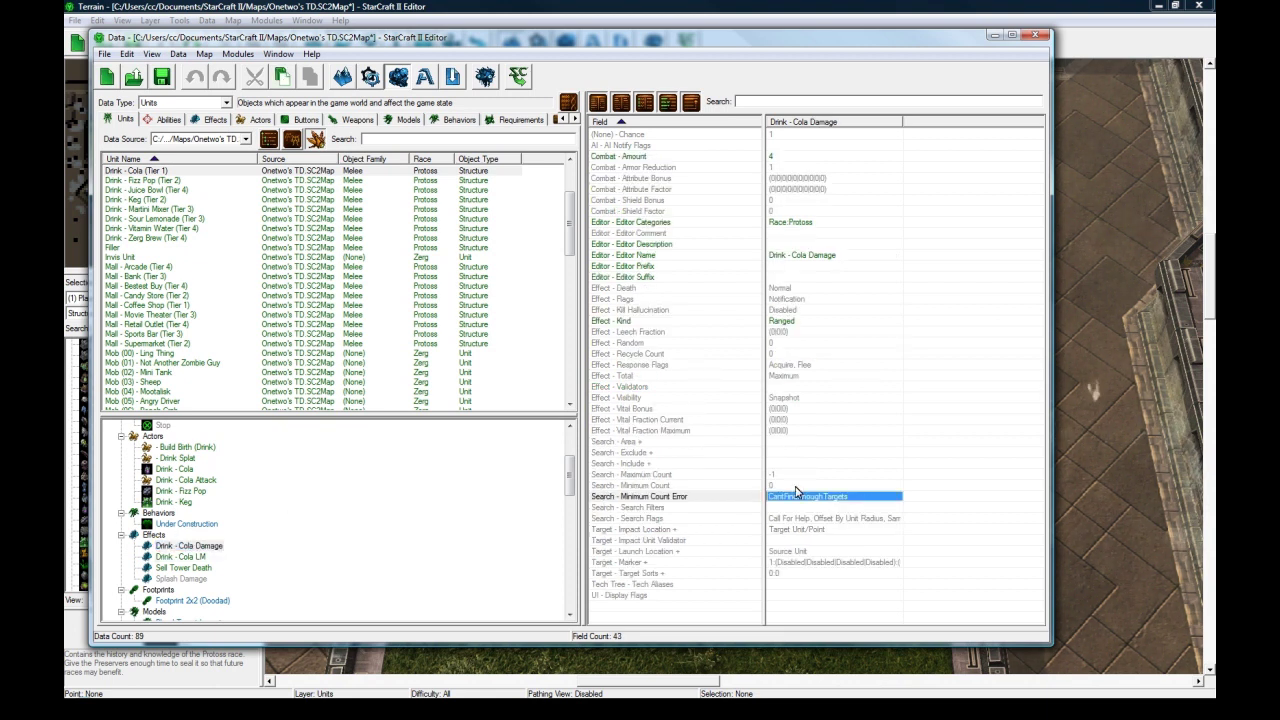
click(195, 546)
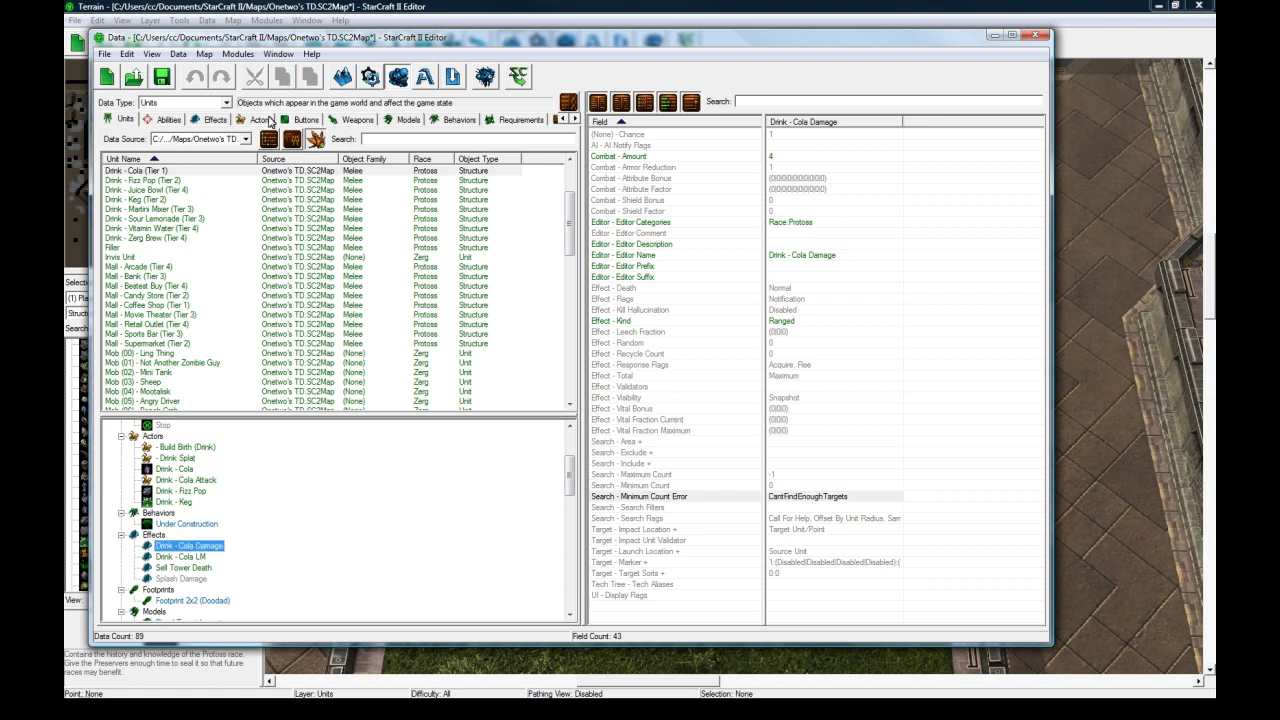
Return to the Drink - Cola Attack Missile actor and review its Unit Name token, Art - Model and Event - Events fields.
click(259, 119)
mouse_move(570, 240)
mouse_down()
mouse_move(577, 200)
mouse_move(578, 250)
mouse_up()
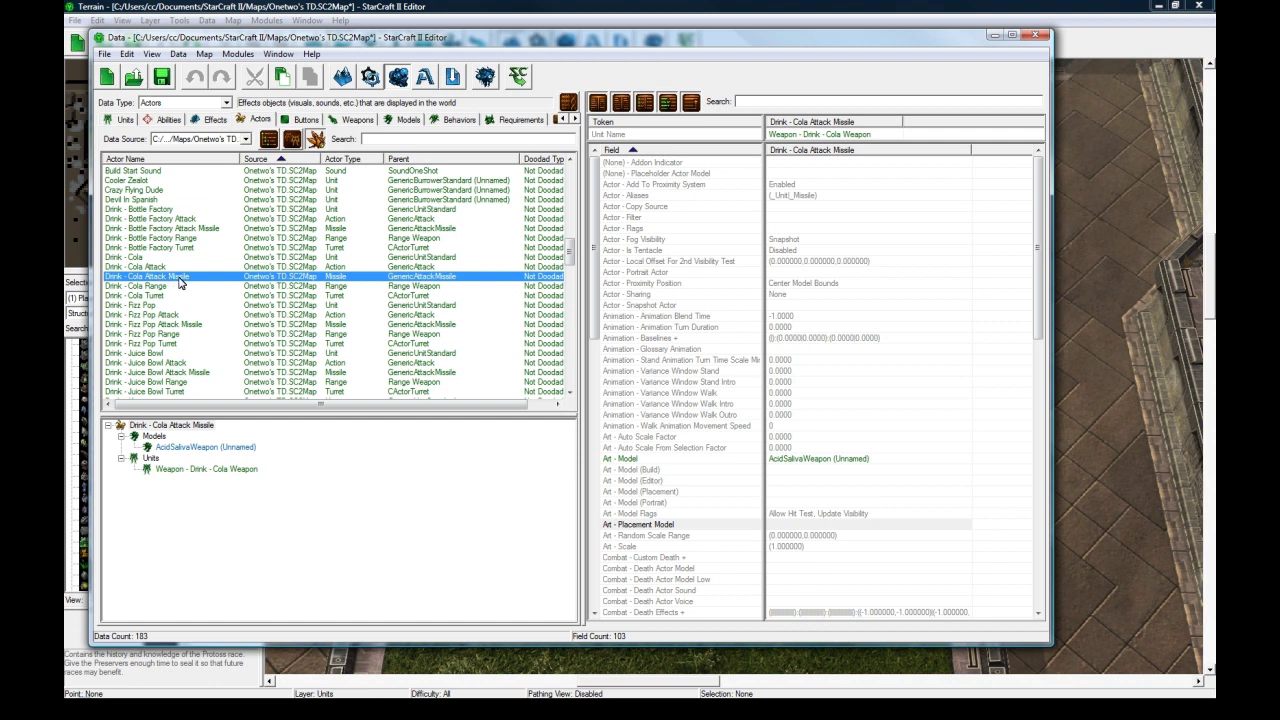
click(810, 135)
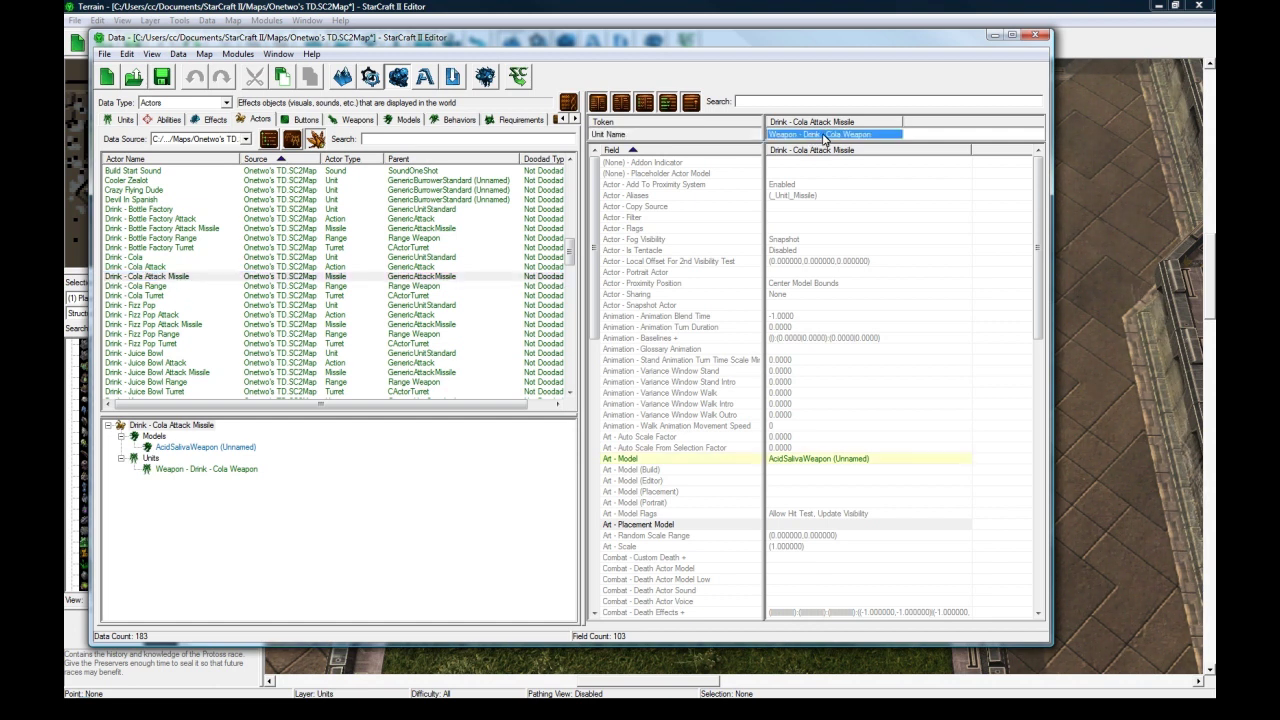
click(798, 458)
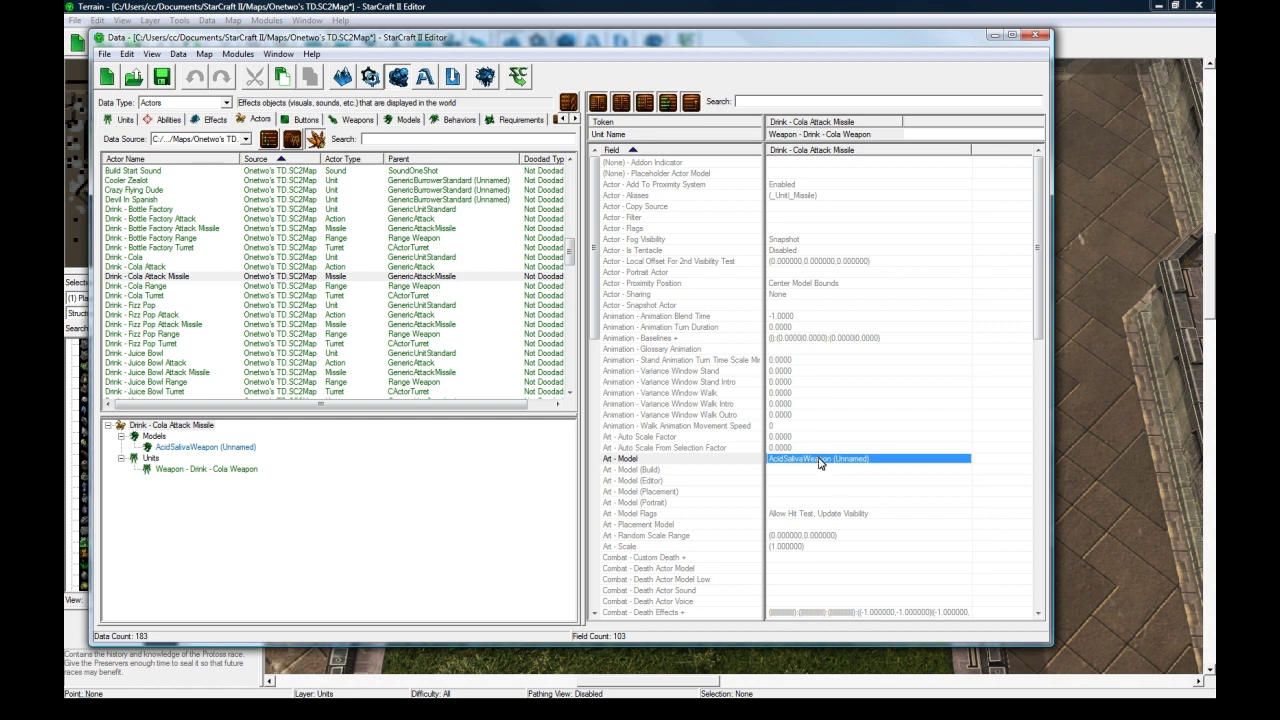
scroll(800, 440, down, 9)
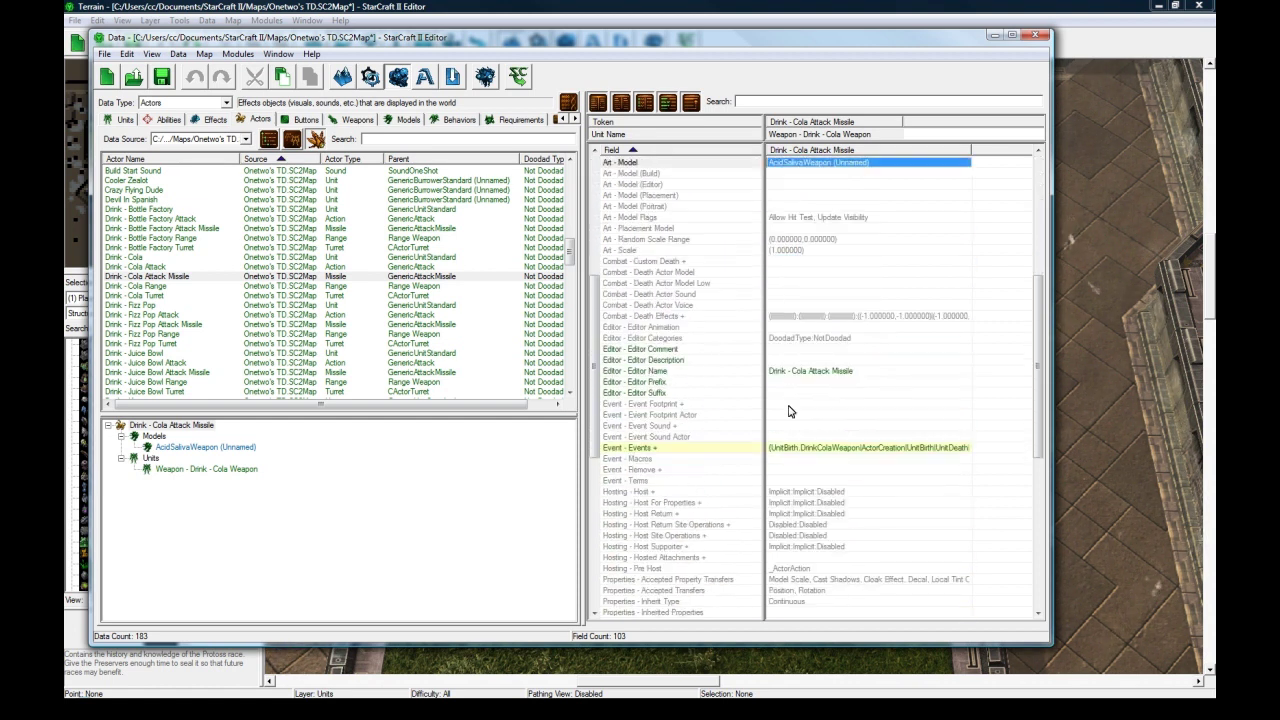
scroll(790, 411, down, 10)
scroll(790, 420, up, 12)
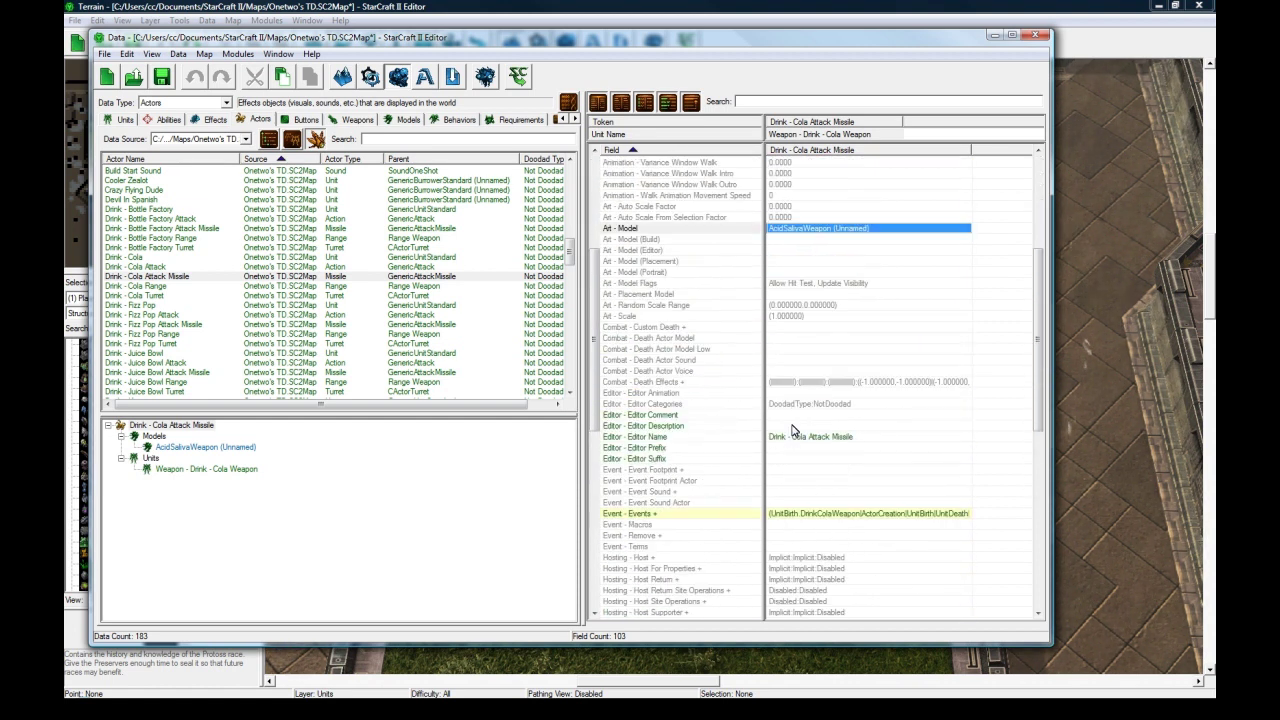
Inspect the Art - Missile value of the Drink - Cola Attack actor, and close it without changes.
click(178, 266)
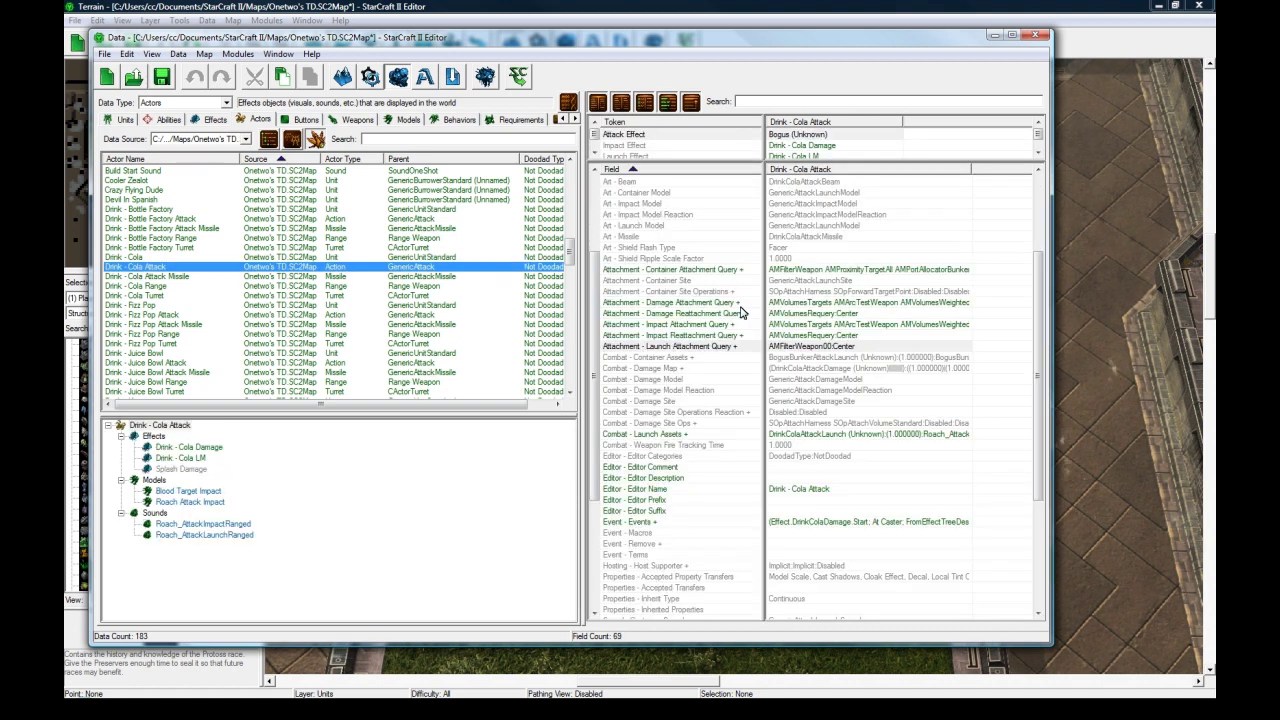
click(740, 312)
scroll(745, 318, up, 4)
click(637, 368)
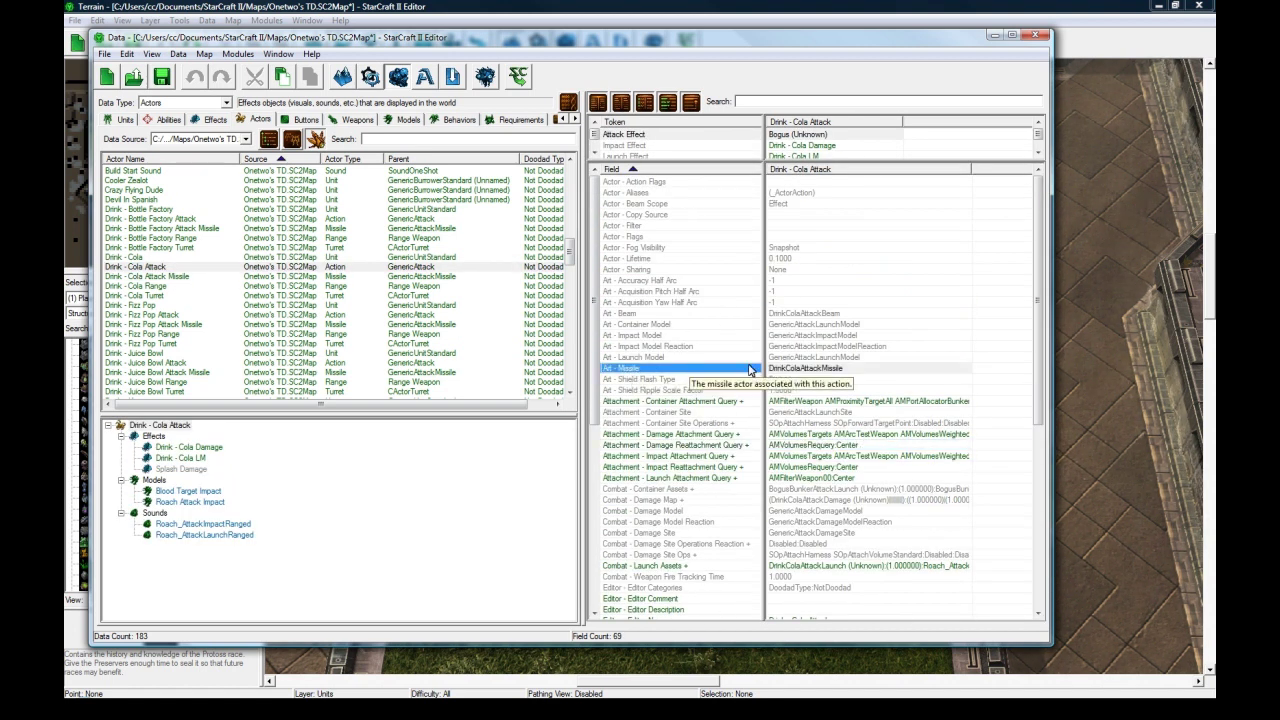
double_click(815, 370)
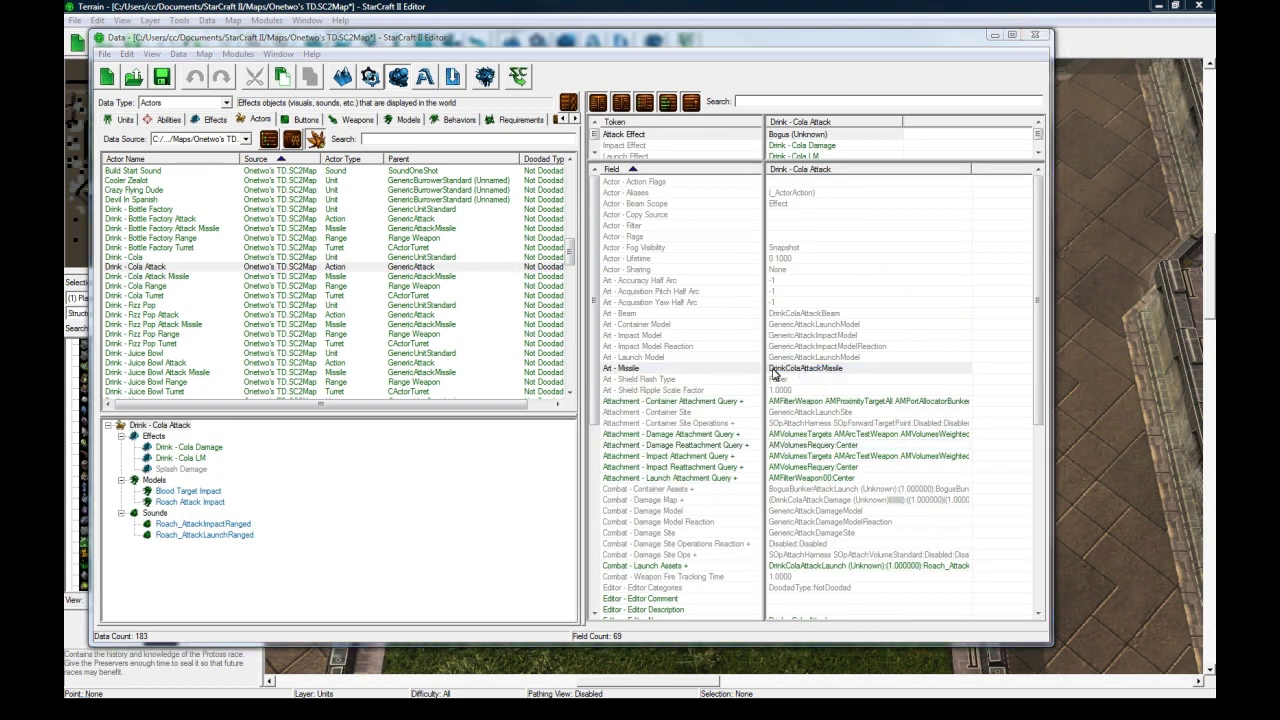
click(1040, 278)
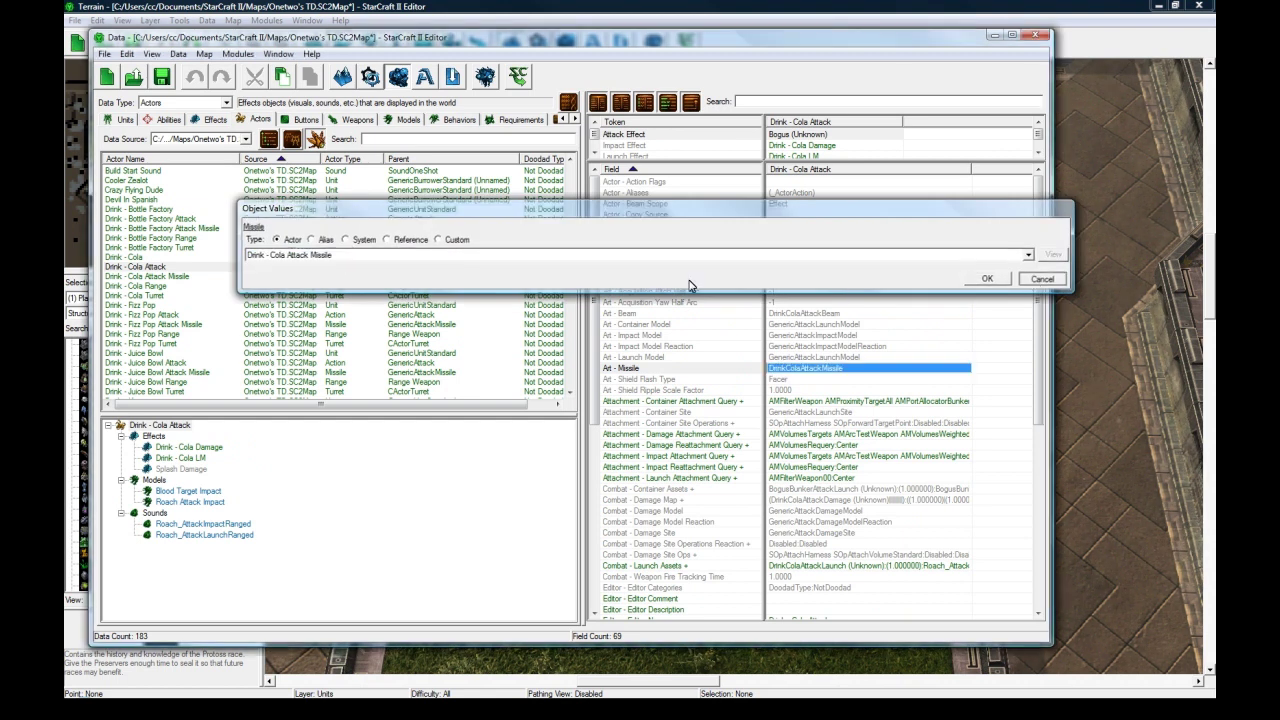
Revisit the Drink - Cola Attack Missile and Drink - Cola Attack actors, and open the Drink - Cola Range actor.
click(175, 278)
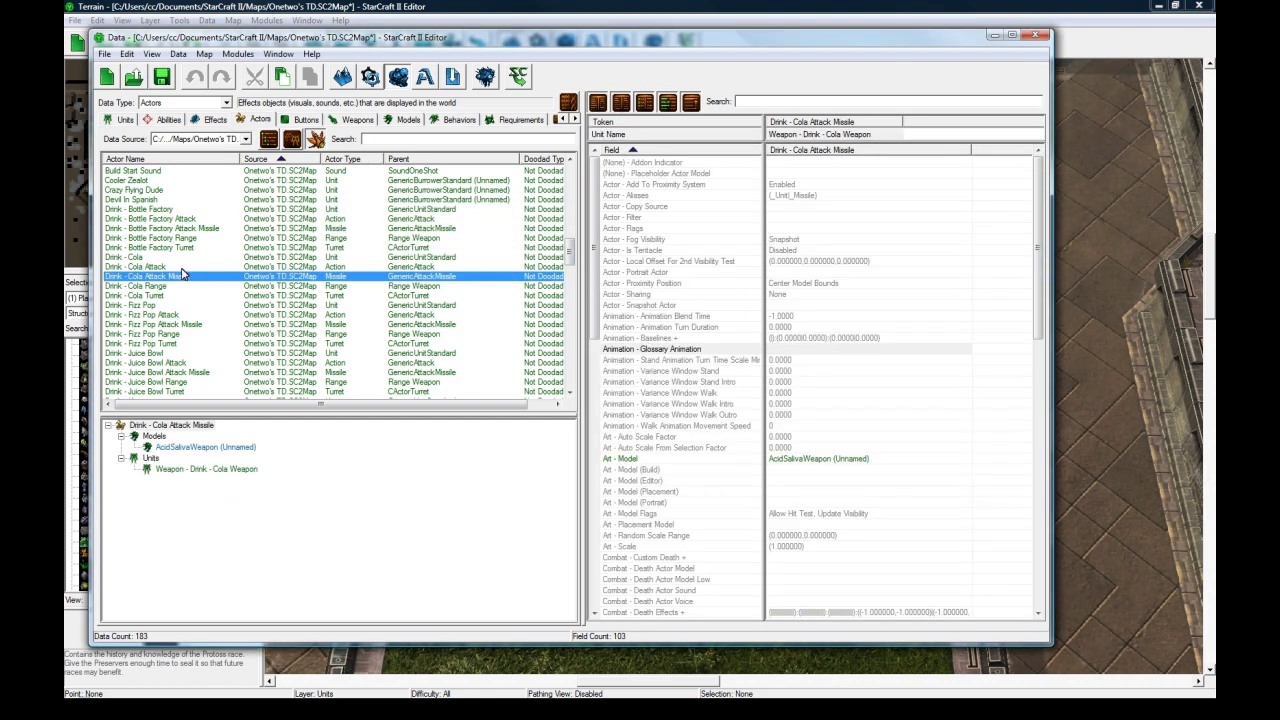
click(180, 267)
click(172, 287)
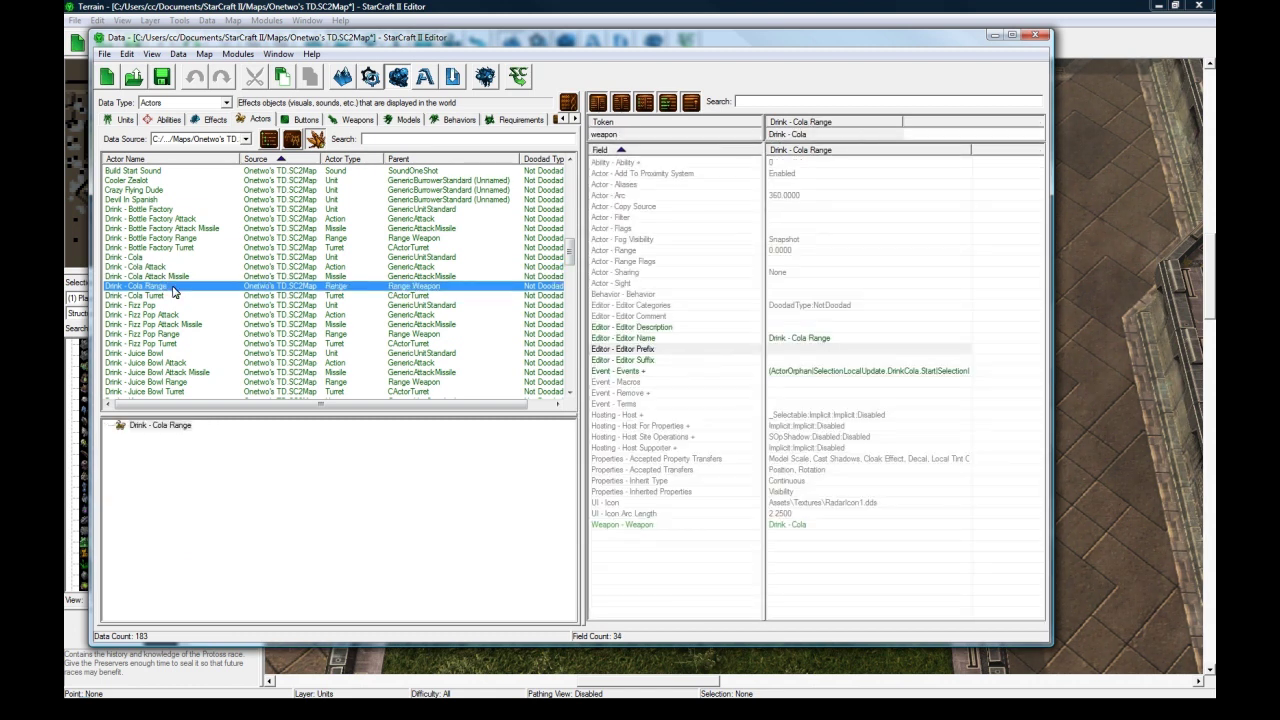
Switch to the Terrain editor, dismiss the Archive placement brush, and return to the Data editor.
click(683, 6)
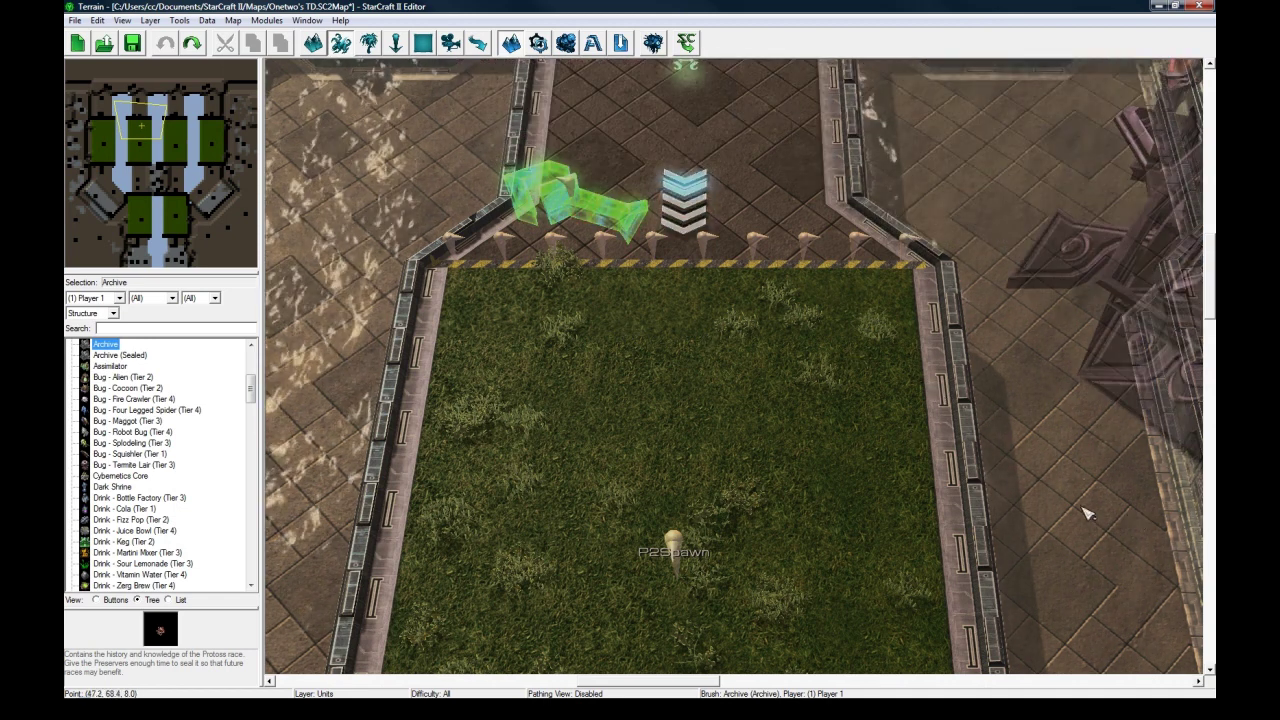
key(Escape)
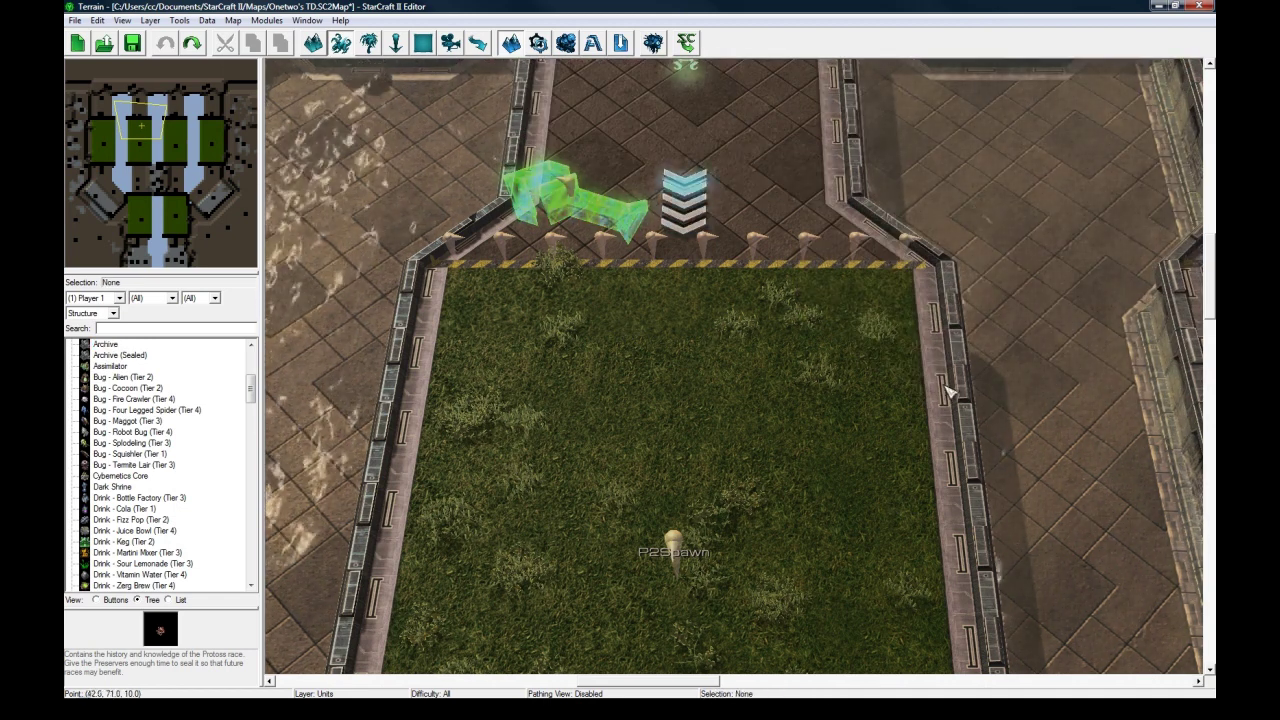
key(F7)
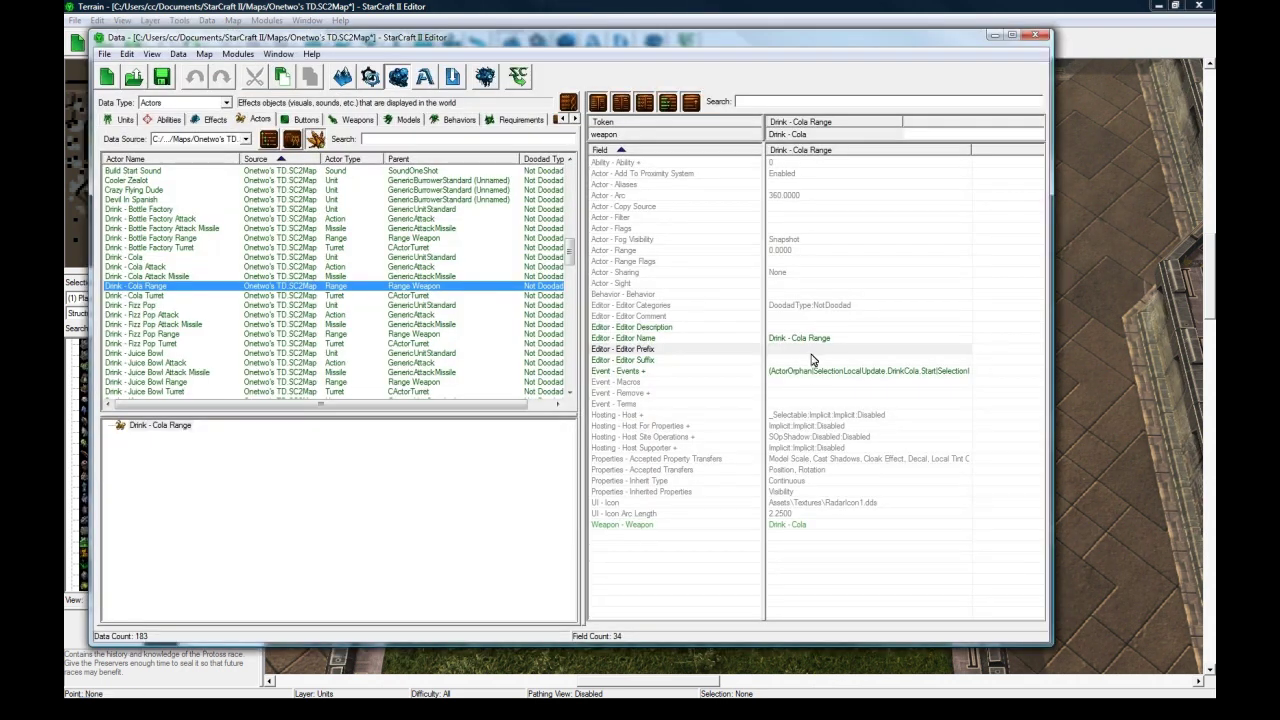
Compare the Weapon - Weapon field of the Drink - Cola Range actor with its weapon token.
click(805, 527)
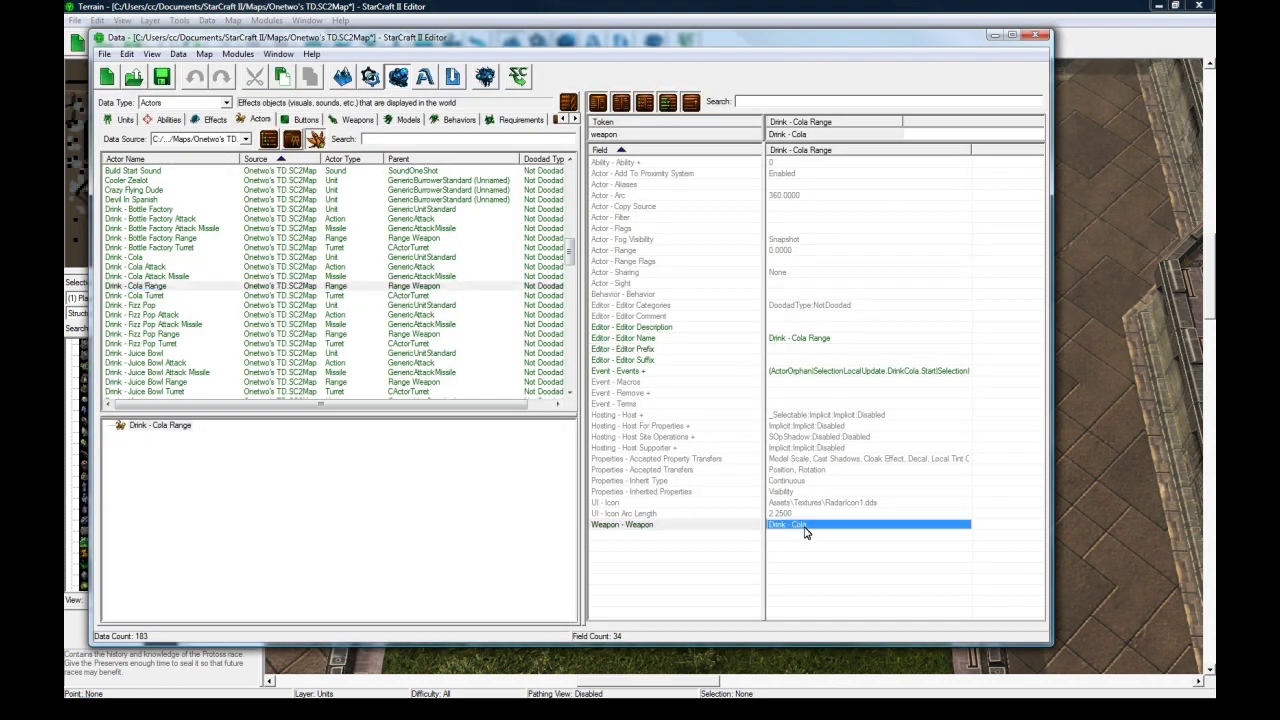
click(824, 136)
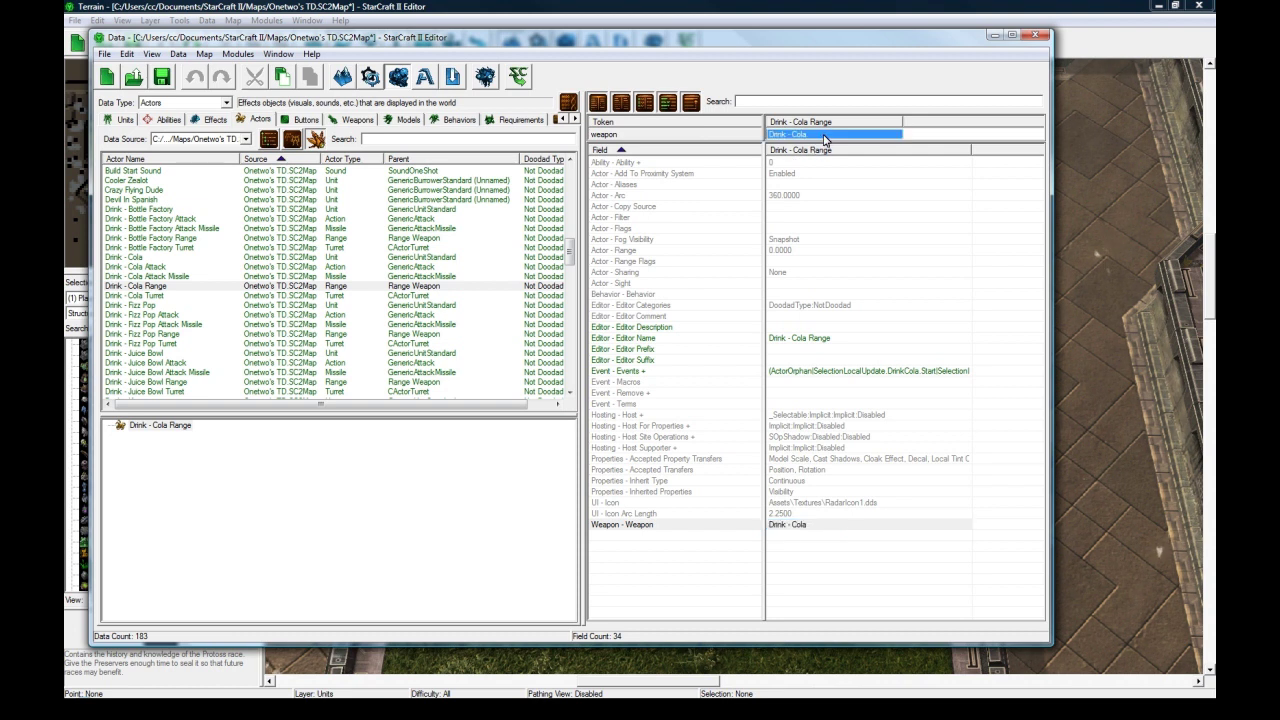
click(809, 527)
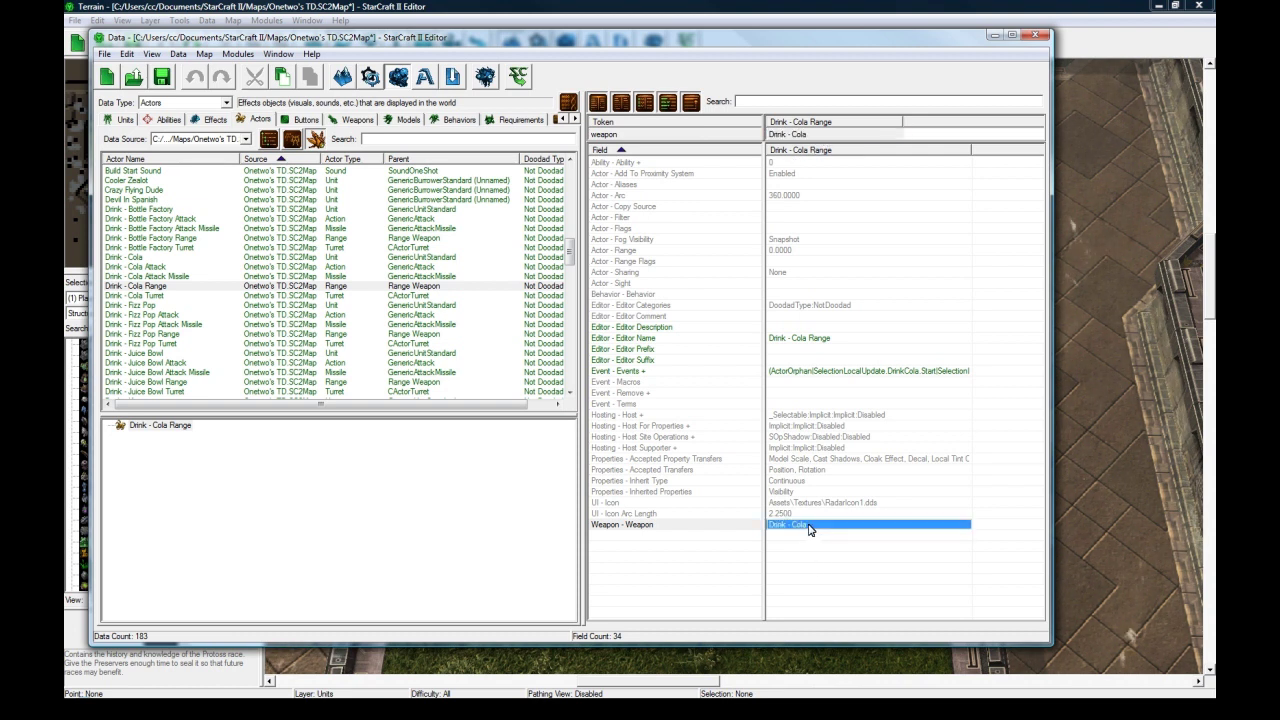
Examine the events of the Drink - Cola Range actor, comparing the two AbilMorph Finish events and their terms.
click(830, 372)
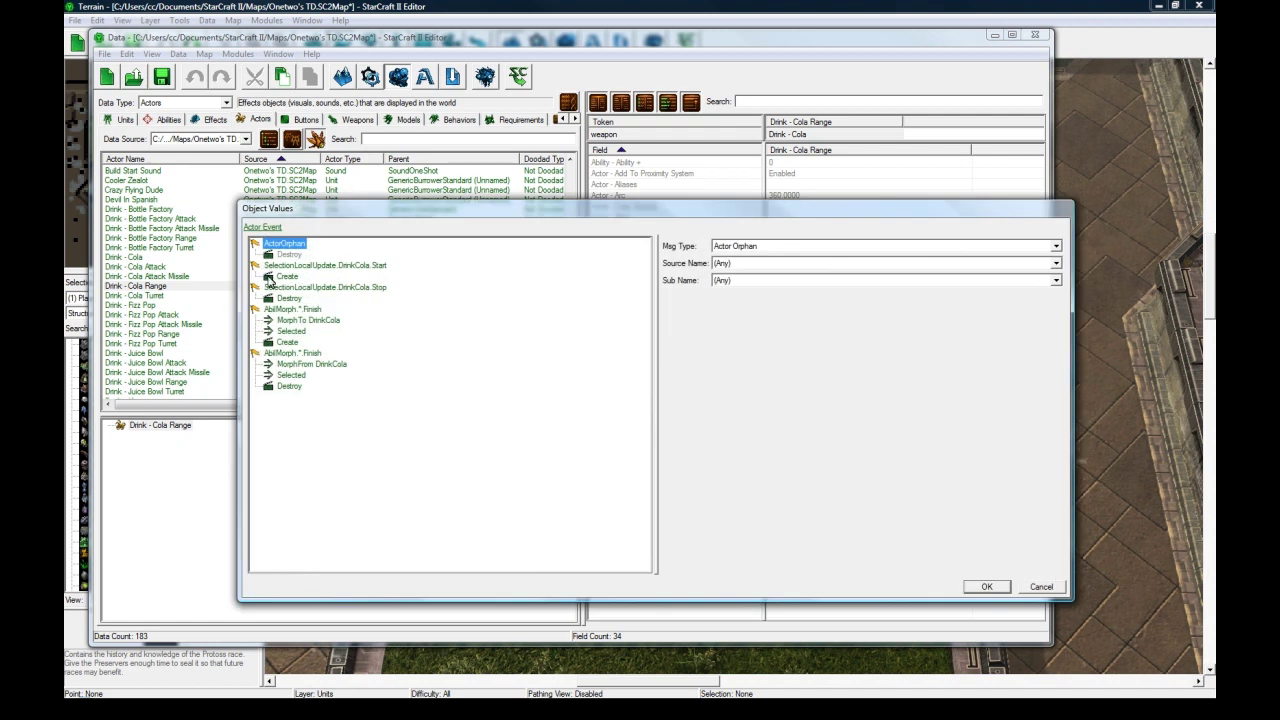
click(300, 310)
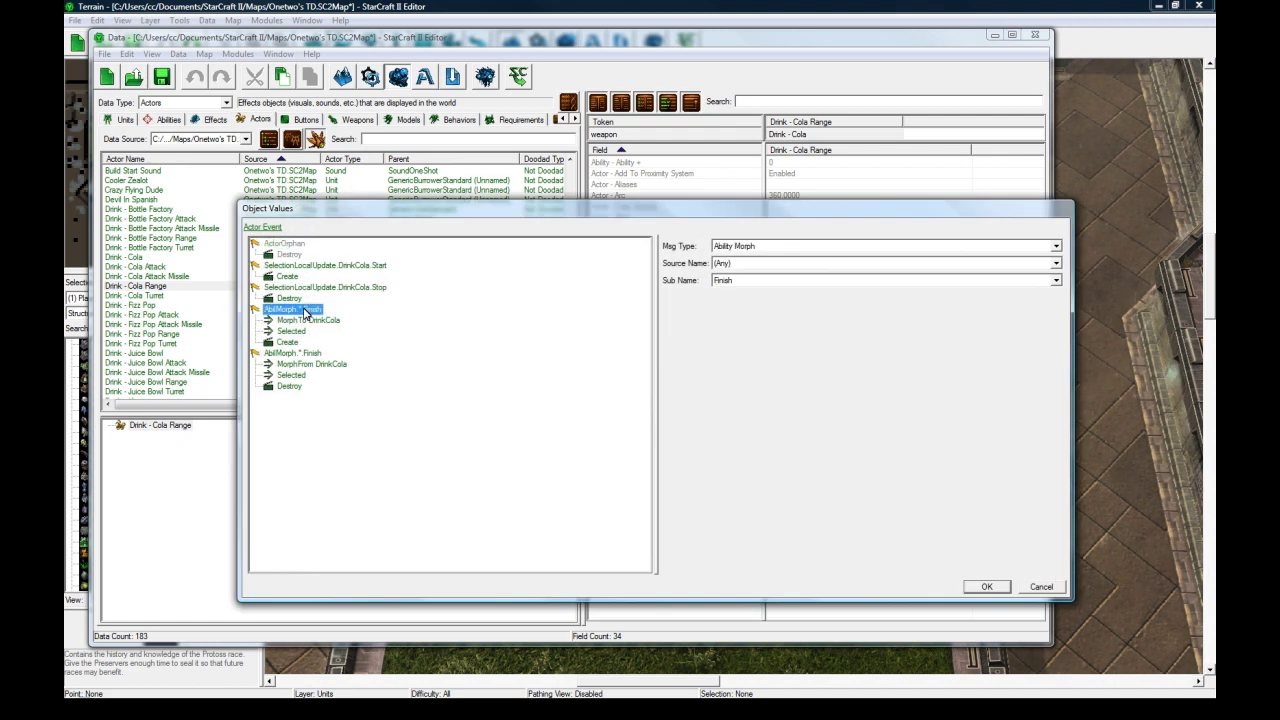
click(292, 343)
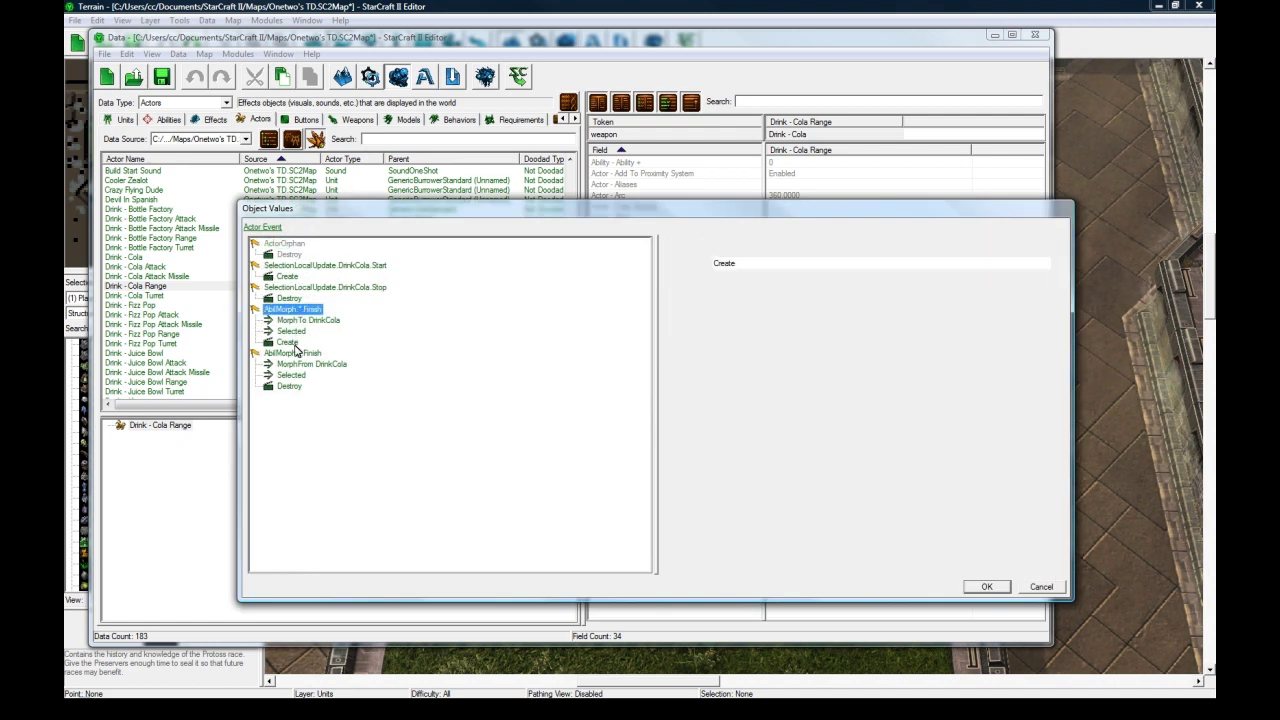
click(295, 353)
click(305, 310)
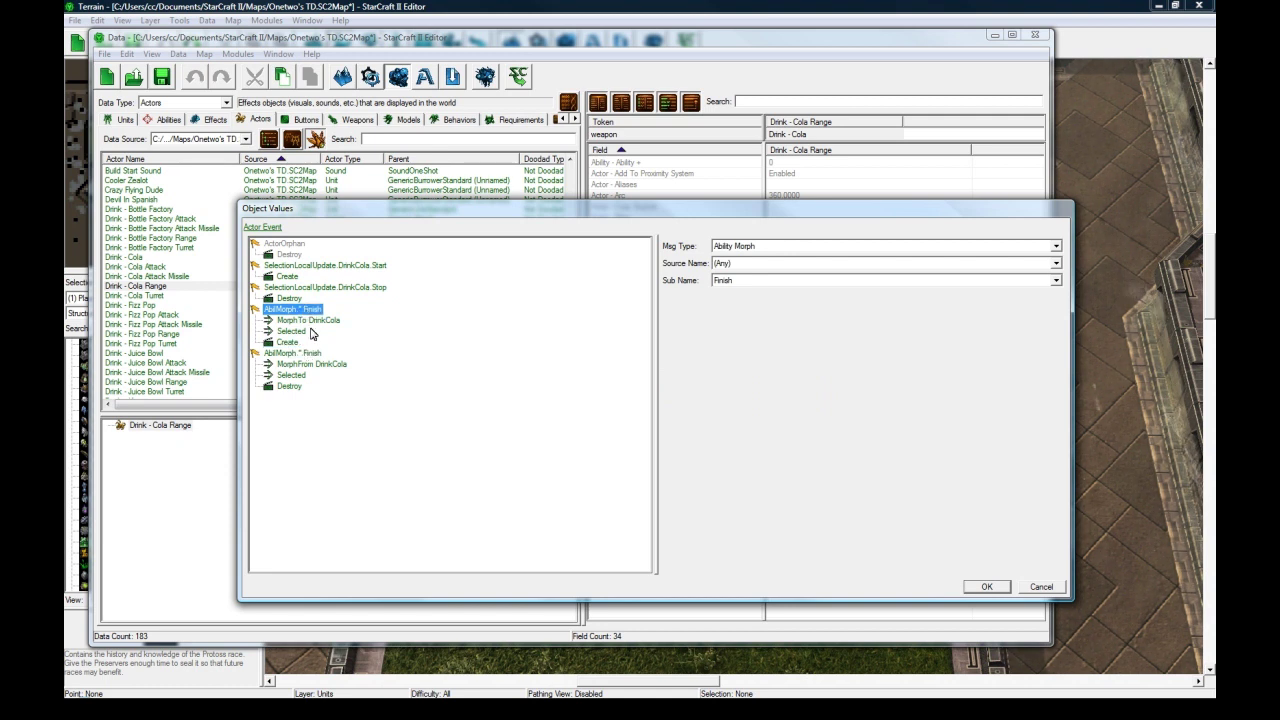
click(310, 355)
click(312, 311)
click(300, 354)
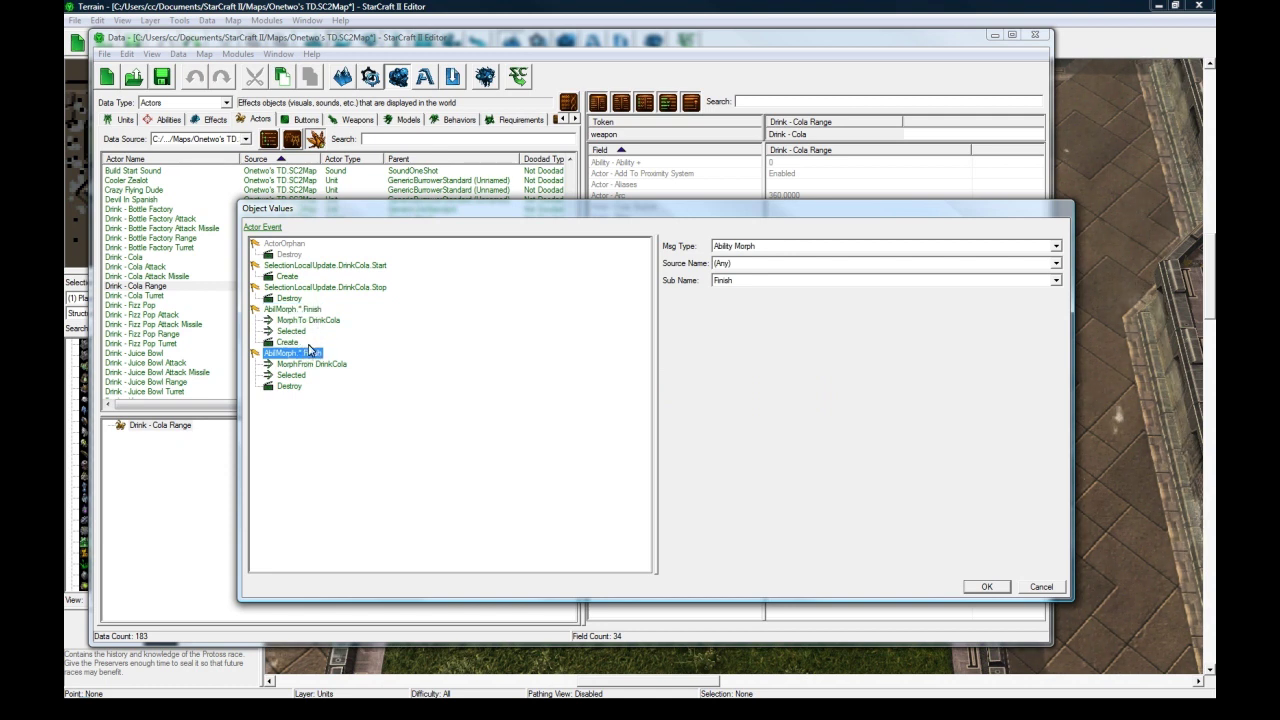
click(314, 311)
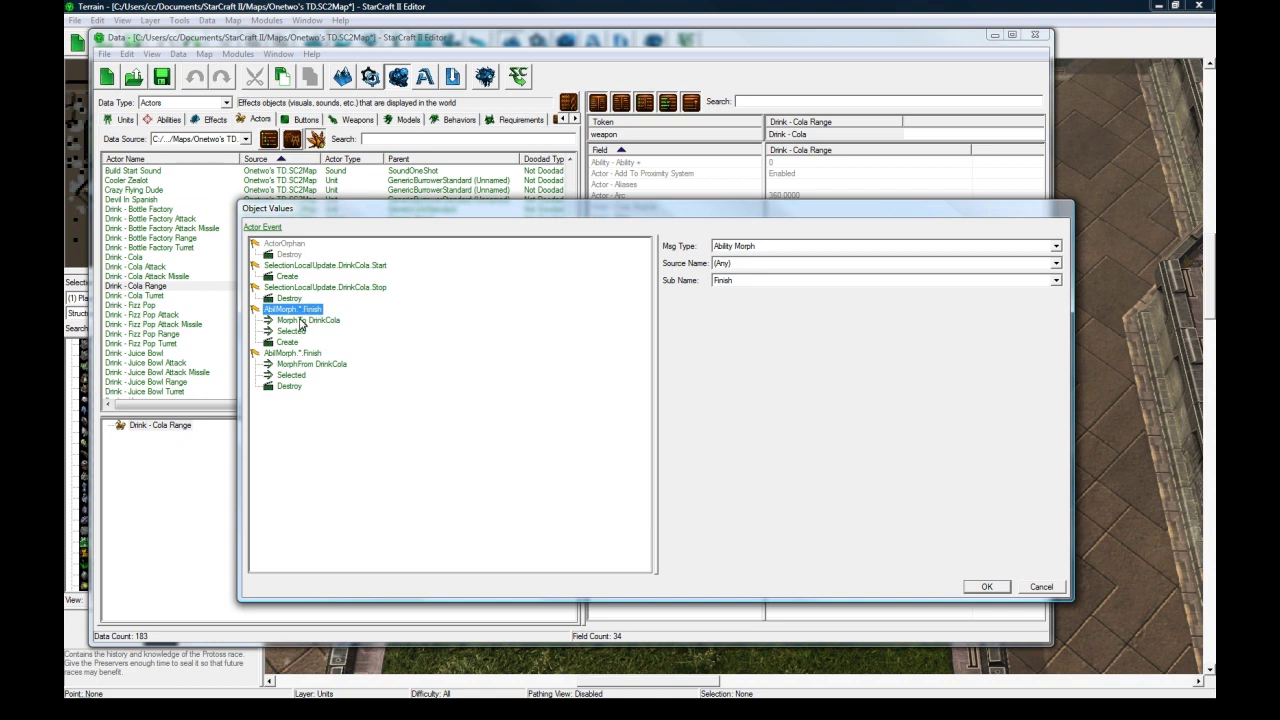
click(299, 354)
click(315, 312)
click(310, 354)
click(314, 310)
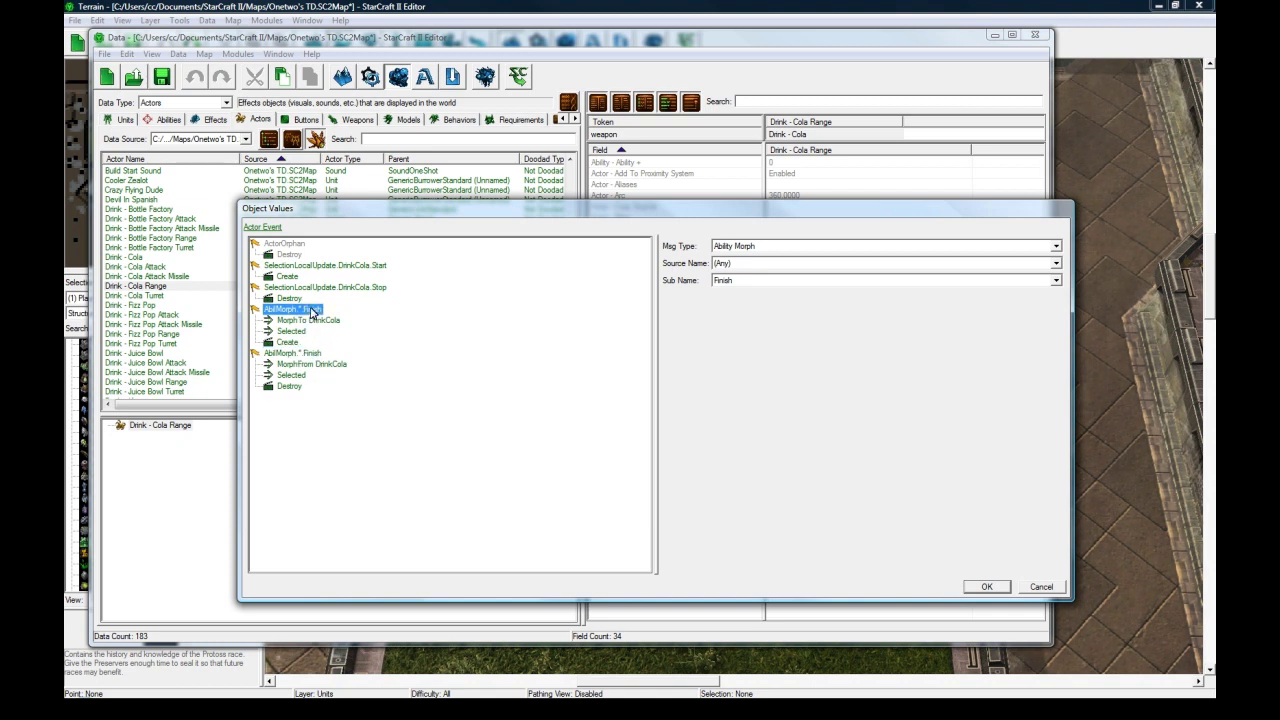
Compare the SelectionLocalUpdate Start and Stop events of the Drink - Cola Range actor, and close the events without changes.
click(318, 266)
click(318, 288)
click(318, 266)
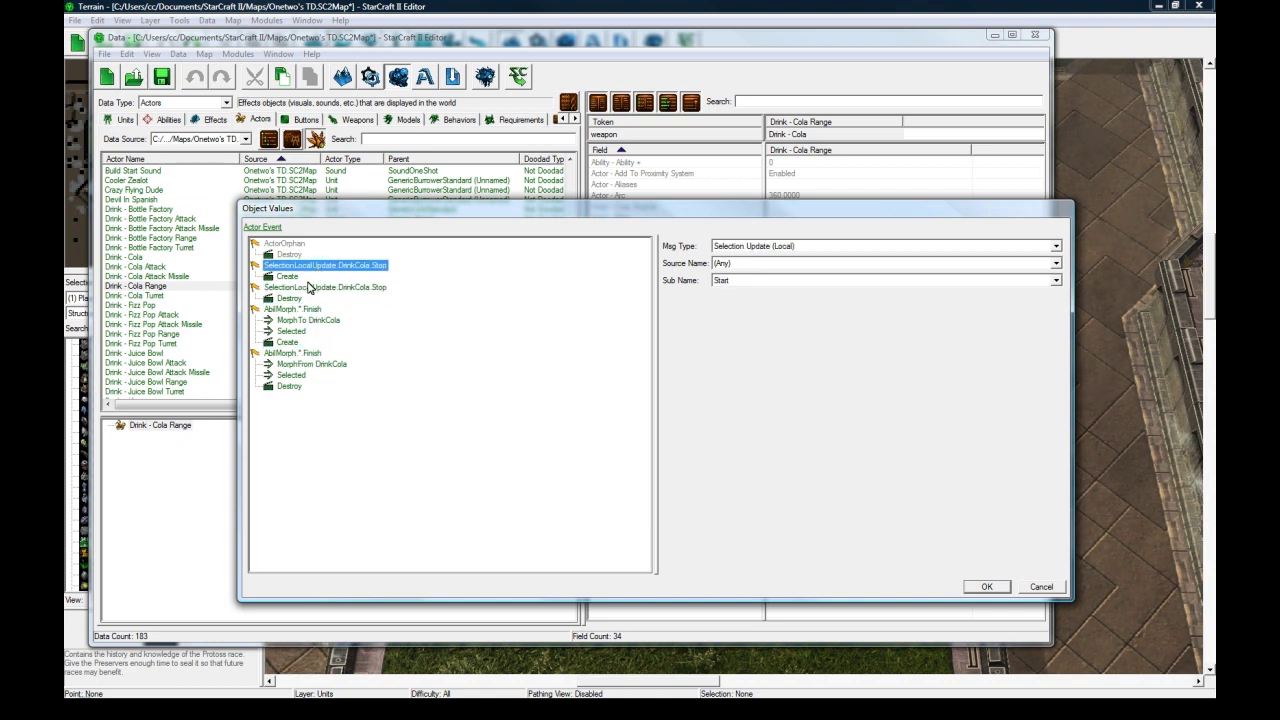
click(318, 288)
click(318, 266)
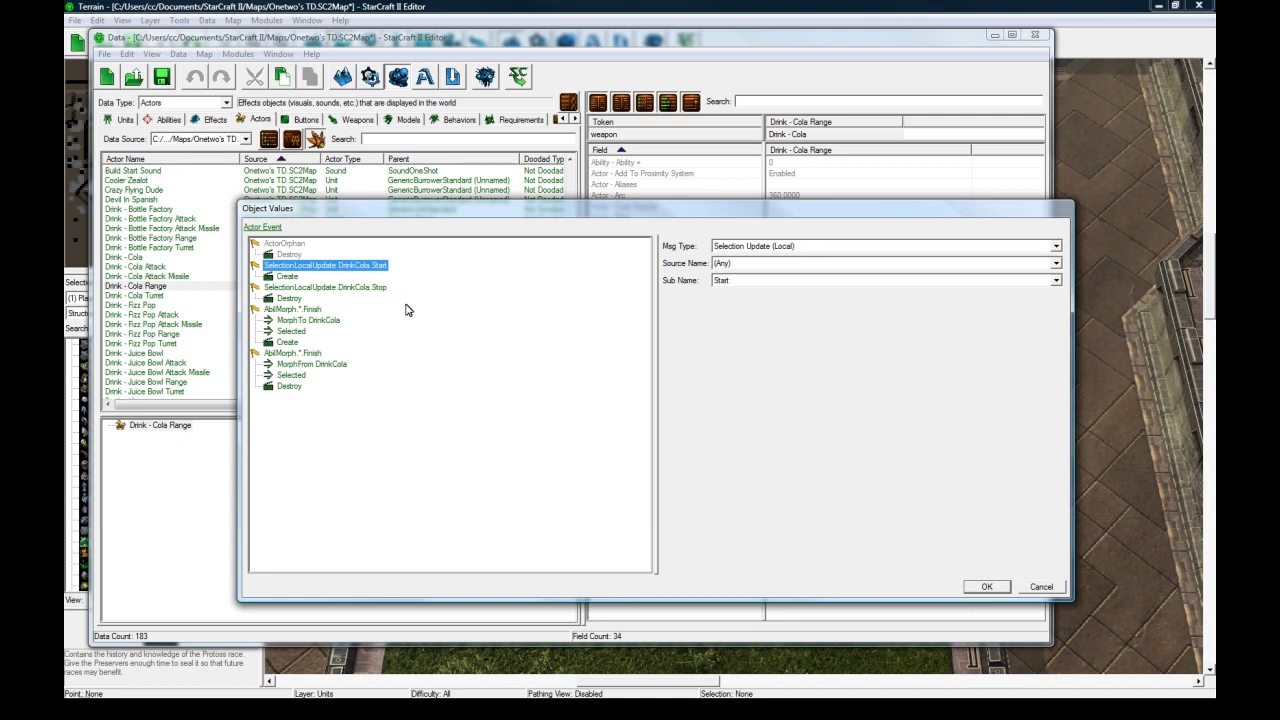
click(1036, 590)
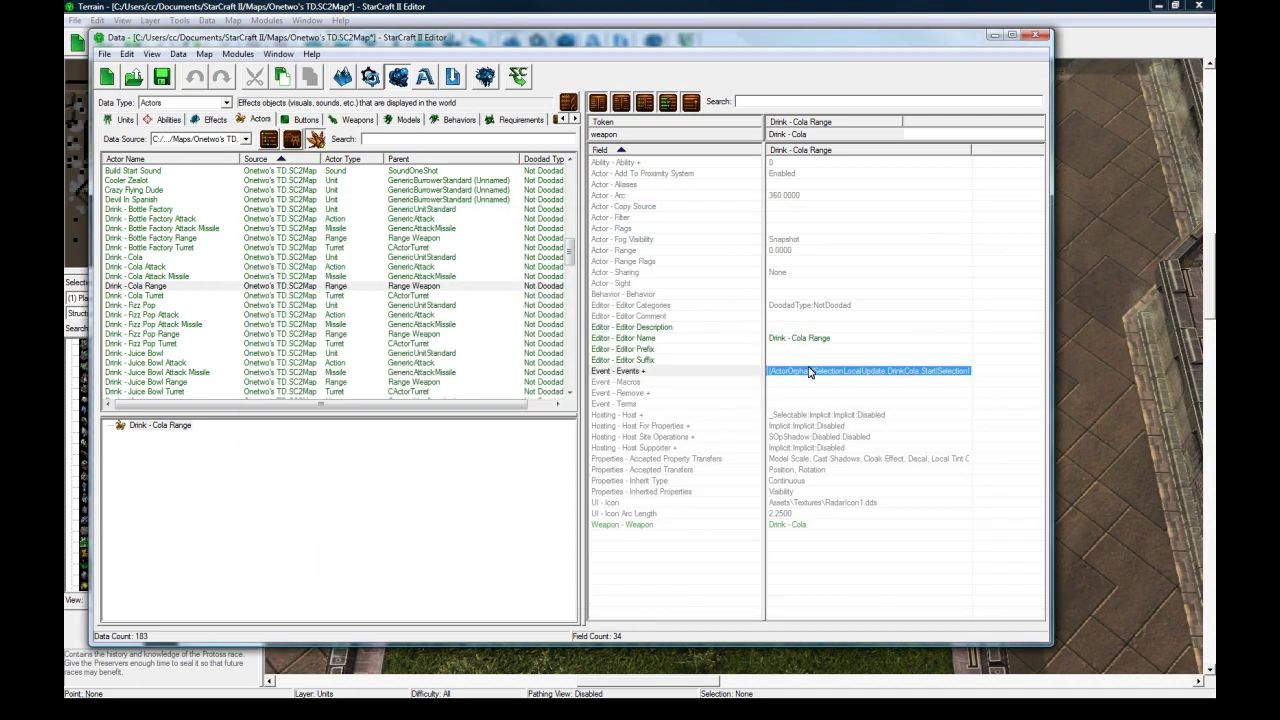
Show the raw data of the Drink - Cola Range actor and read through its CActorBase_On value to the Stop event.
key(ctrl+d)
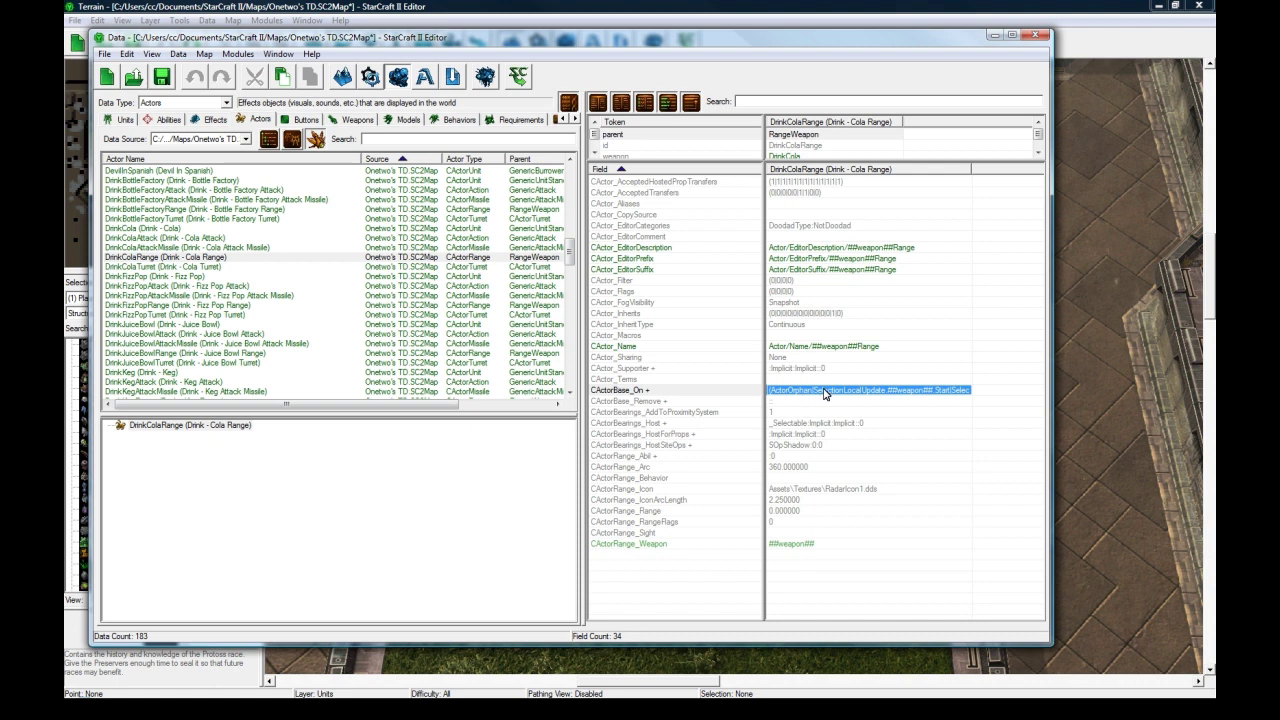
double_click(826, 392)
mouse_move(860, 390)
mouse_down()
mouse_move(759, 396)
mouse_move(874, 390)
mouse_up()
click(905, 390)
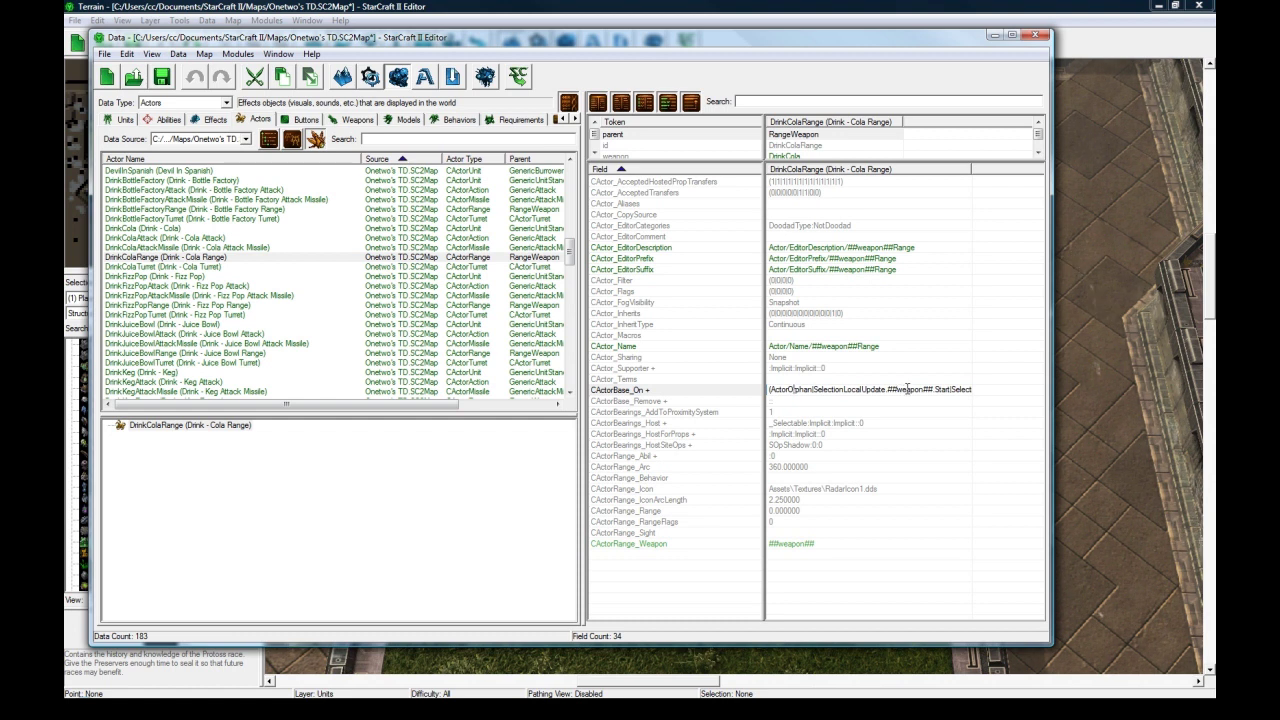
key(Right)
key(Right)
key(Right)
key(Right)
key(Right)
key(Right)
key(Right)
key(Right)
key(Right)
key(Right)
key(Right)
key(Right)
key(Right)
key(Right)
key(Right)
key(Right)
key(Right)
key(Right)
key(Right)
key(Right)
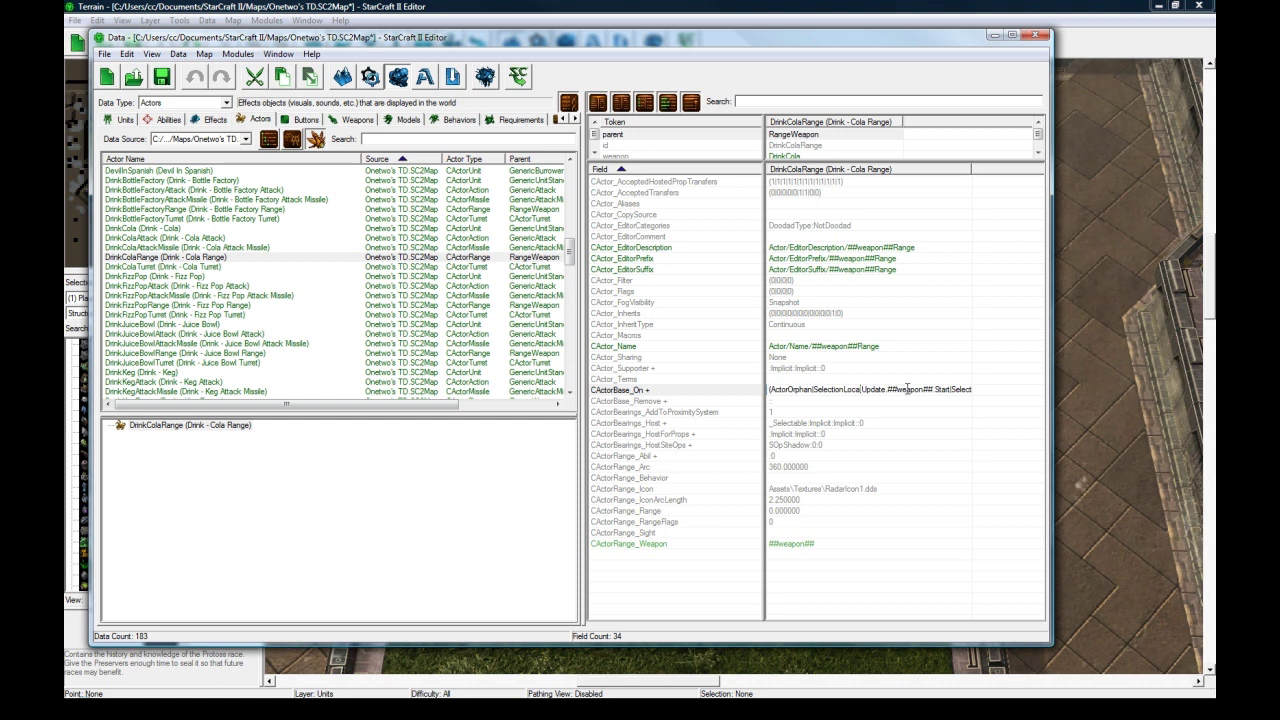
key(Right)
key(Right)
key(Right)
key(Right)
key(Right)
key(Right)
key(Right)
key(Right)
key(Right)
key(Right)
key(Right)
key(Right)
key(Right)
key(Right)
key(Right)
key(Right)
key(Right)
key(Right)
key(Right)
key(Right)
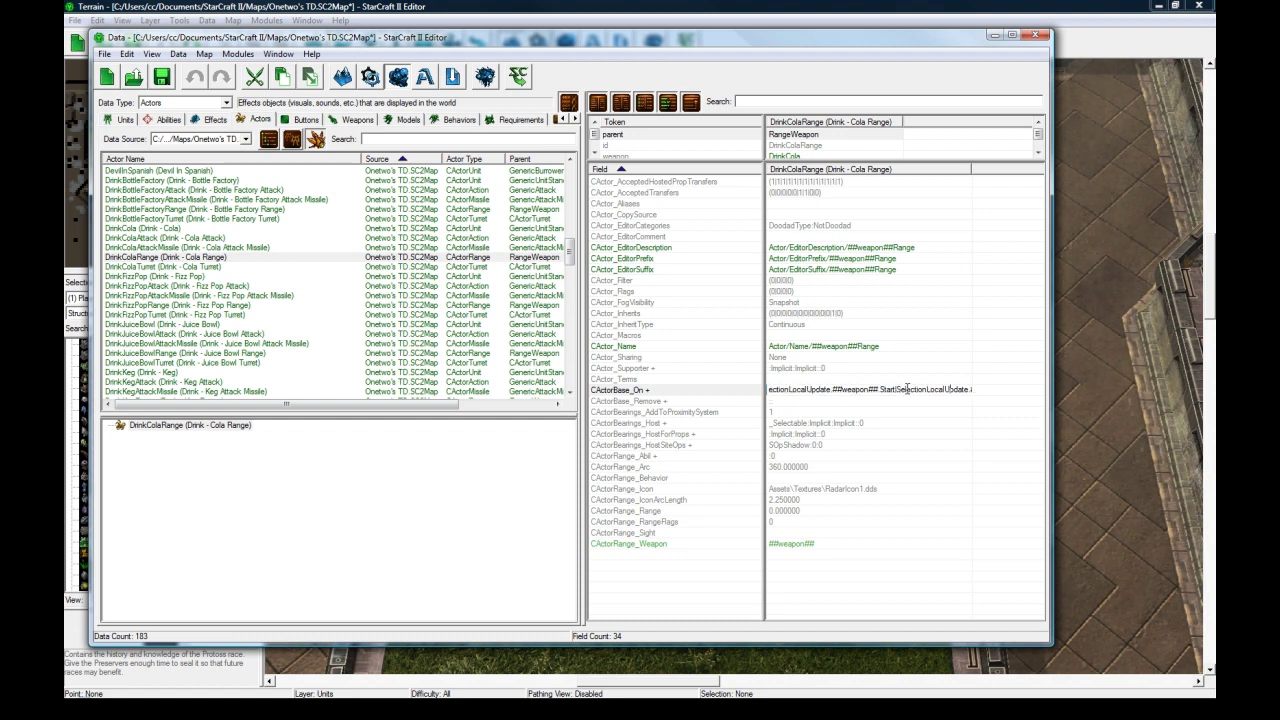
key(Right)
key(Right)
key(Right)
key(Right)
key(Right)
key(Right)
key(Right)
key(Right)
key(Right)
key(Right)
key(Right)
key(Right)
key(Right)
key(Right)
key(Right)
key(Right)
key(Right)
key(Right)
key(Right)
key(Right)
key(Right)
key(Right)
key(Right)
key(Right)
key(Right)
key(Right)
key(Right)
key(Right)
key(Right)
key(Right)
key(Right)
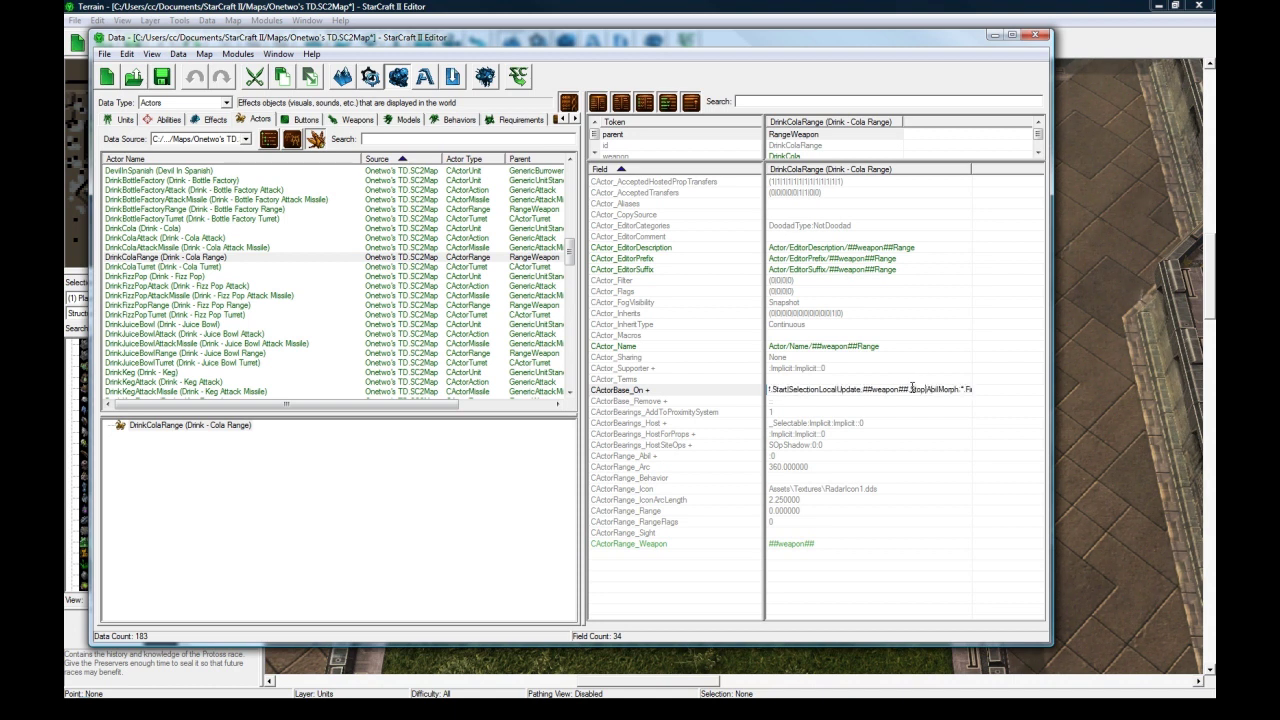
key(Right)
key(Right)
key(Right)
key(Right)
key(Right)
key(Right)
key(Right)
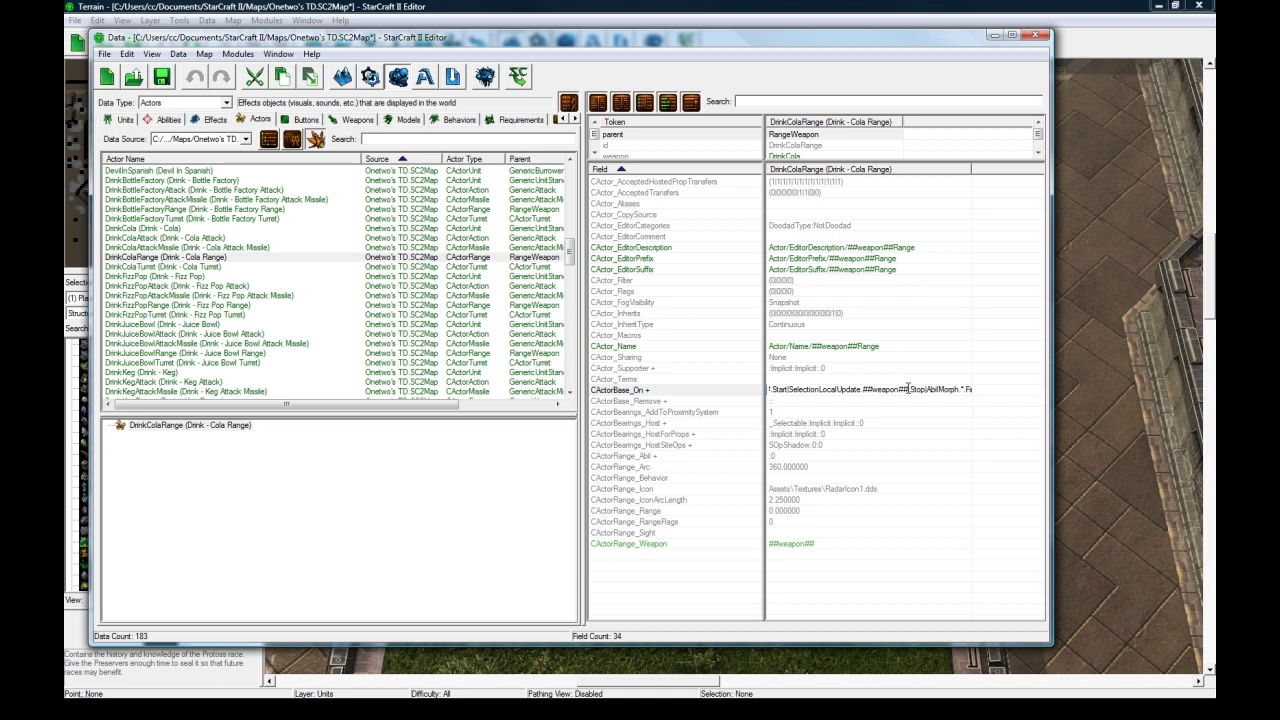
Highlight the ##weapon## token before Stop in the CActorBase_On value, leave it unedited, and return to the regular data view.
drag(908, 389, 884, 388)
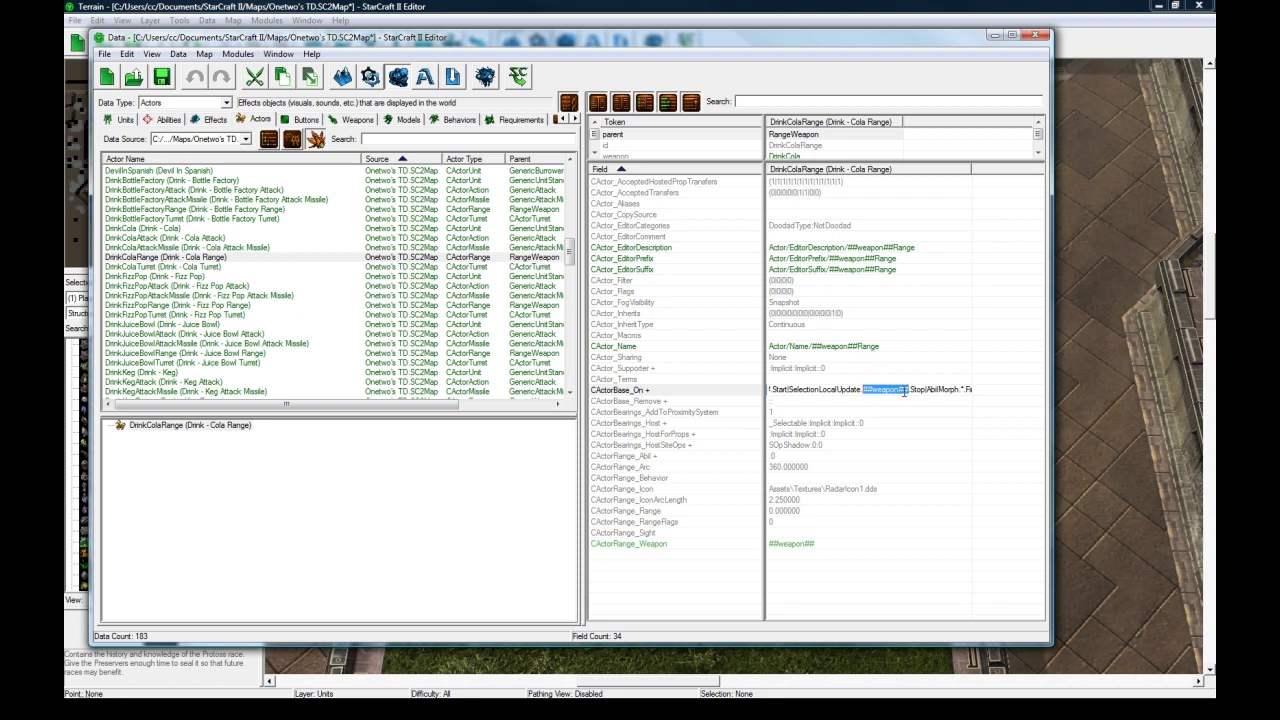
key(Return)
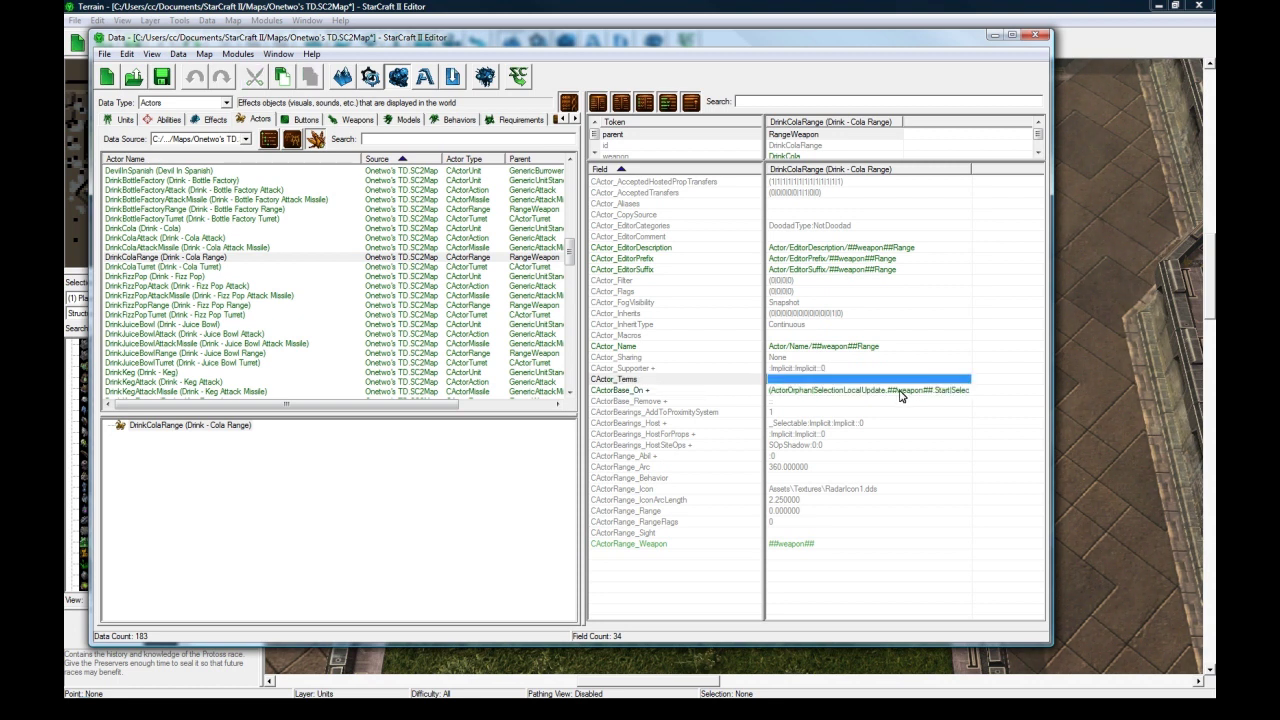
key(ctrl+d)
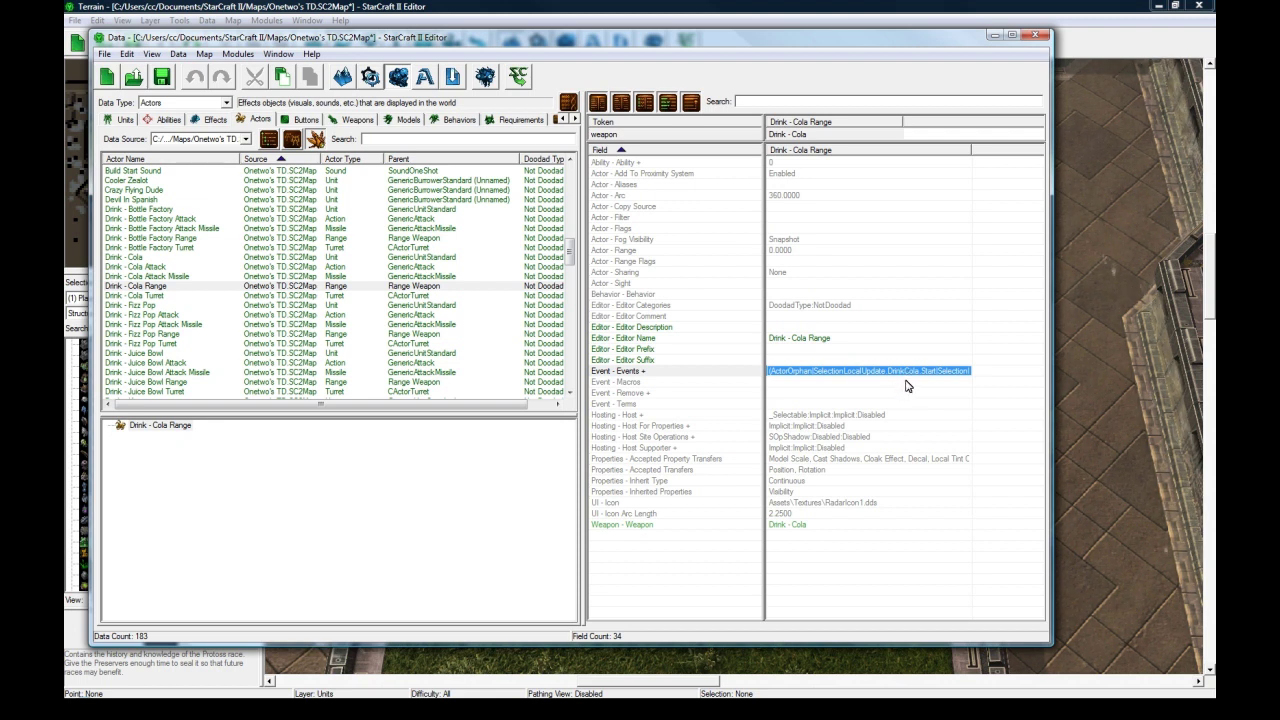
Check the Source Name of the SelectionLocalUpdate Start event in the Drink - Cola Range actor, and close without changes.
double_click(921, 372)
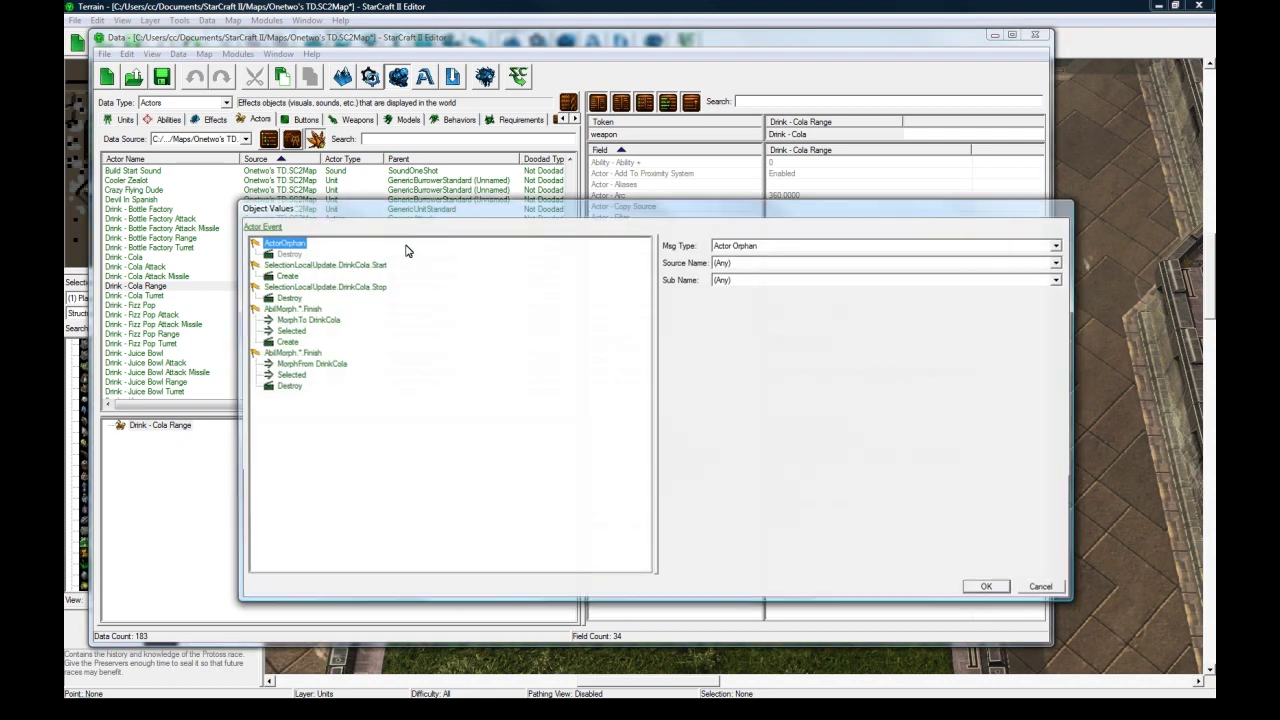
click(337, 264)
click(778, 263)
click(780, 266)
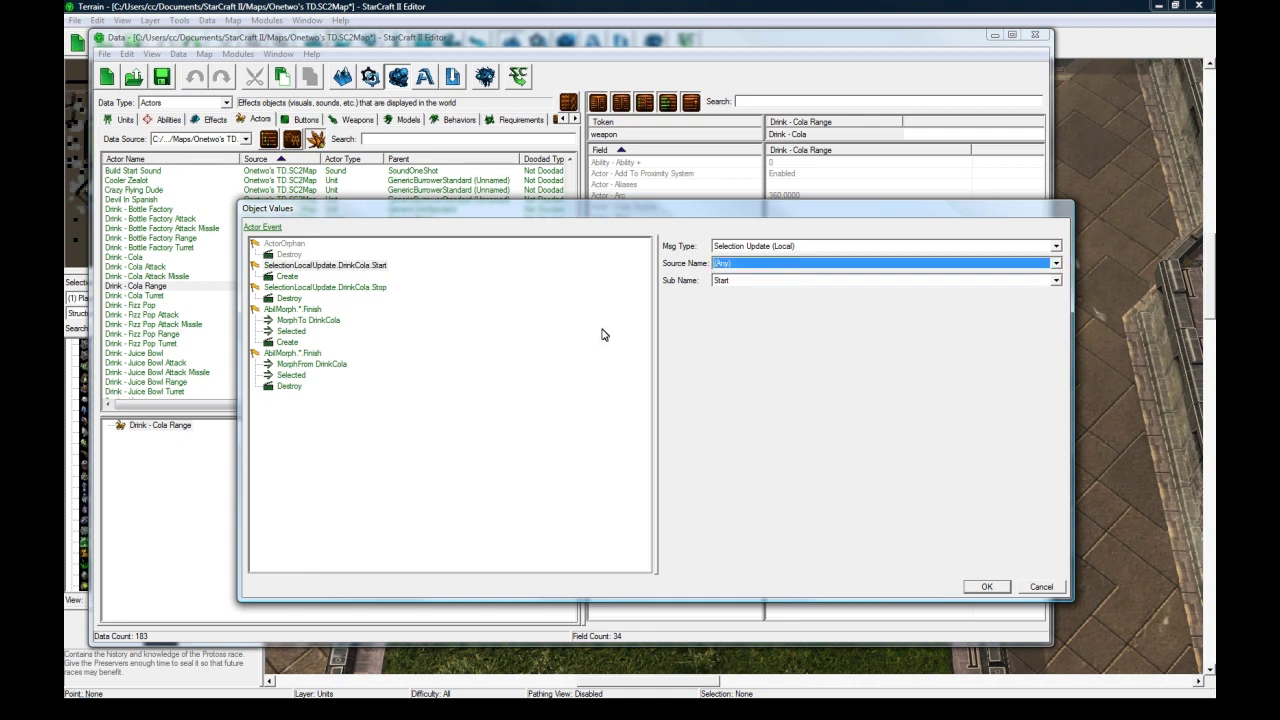
click(566, 313)
click(1054, 590)
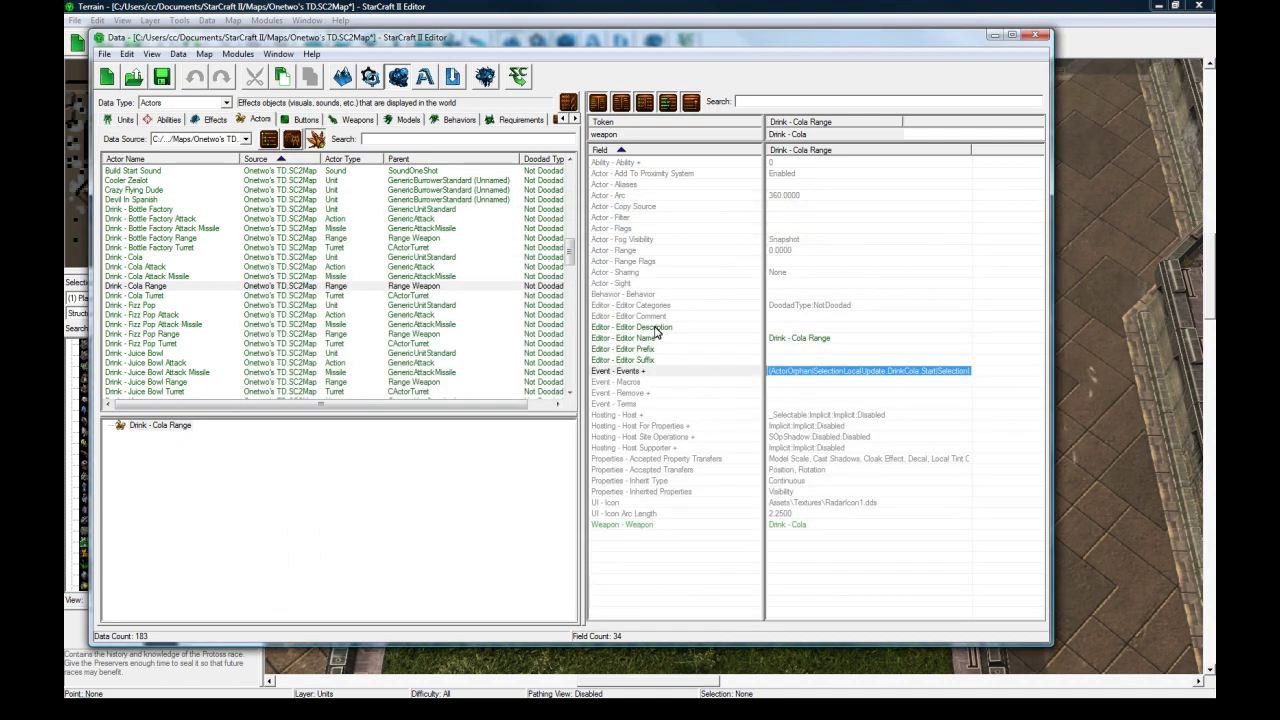
Open the Drink - Cola Turret actor, inspect the Source Name of its TurretEnable event, and close without changes.
click(173, 288)
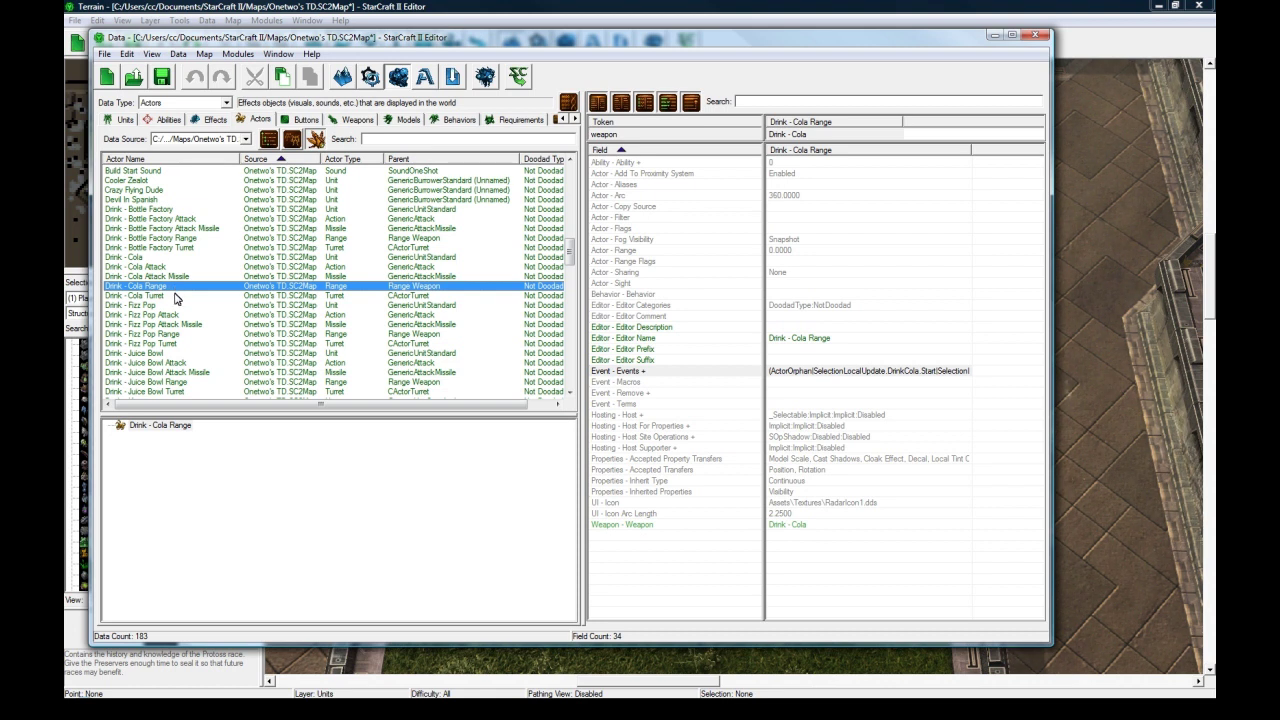
click(175, 296)
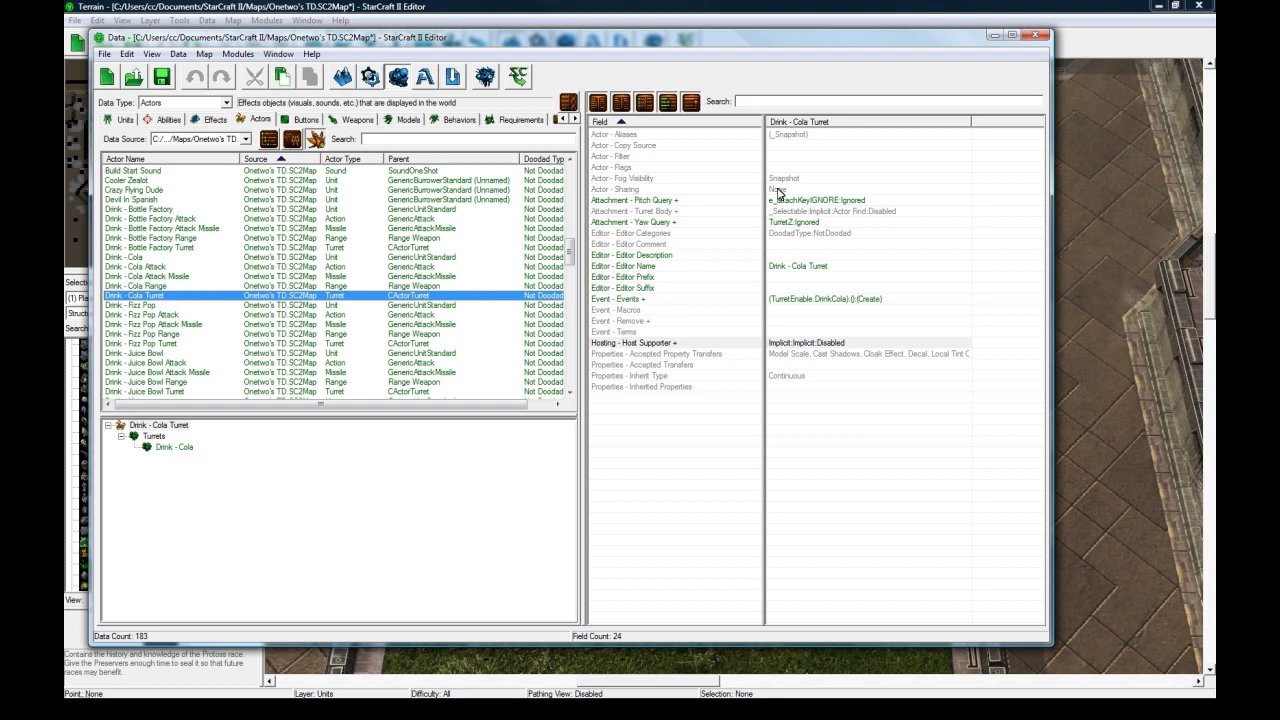
double_click(812, 302)
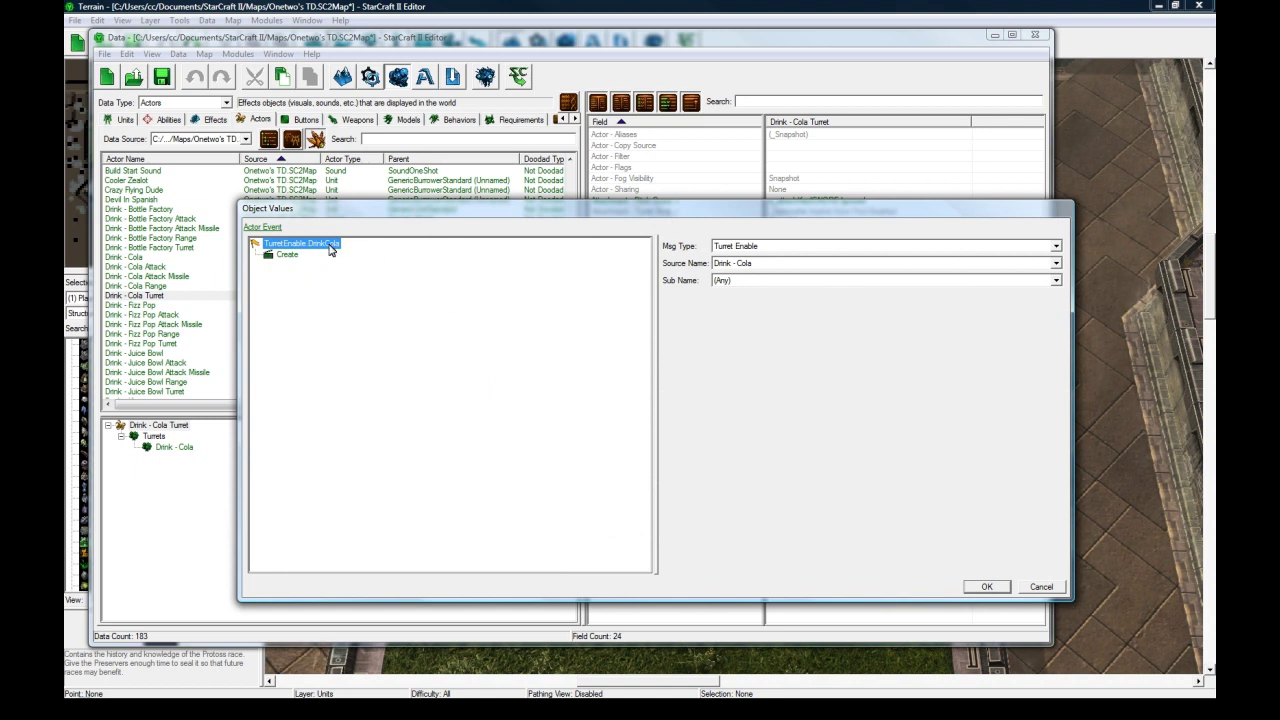
click(749, 265)
click(749, 275)
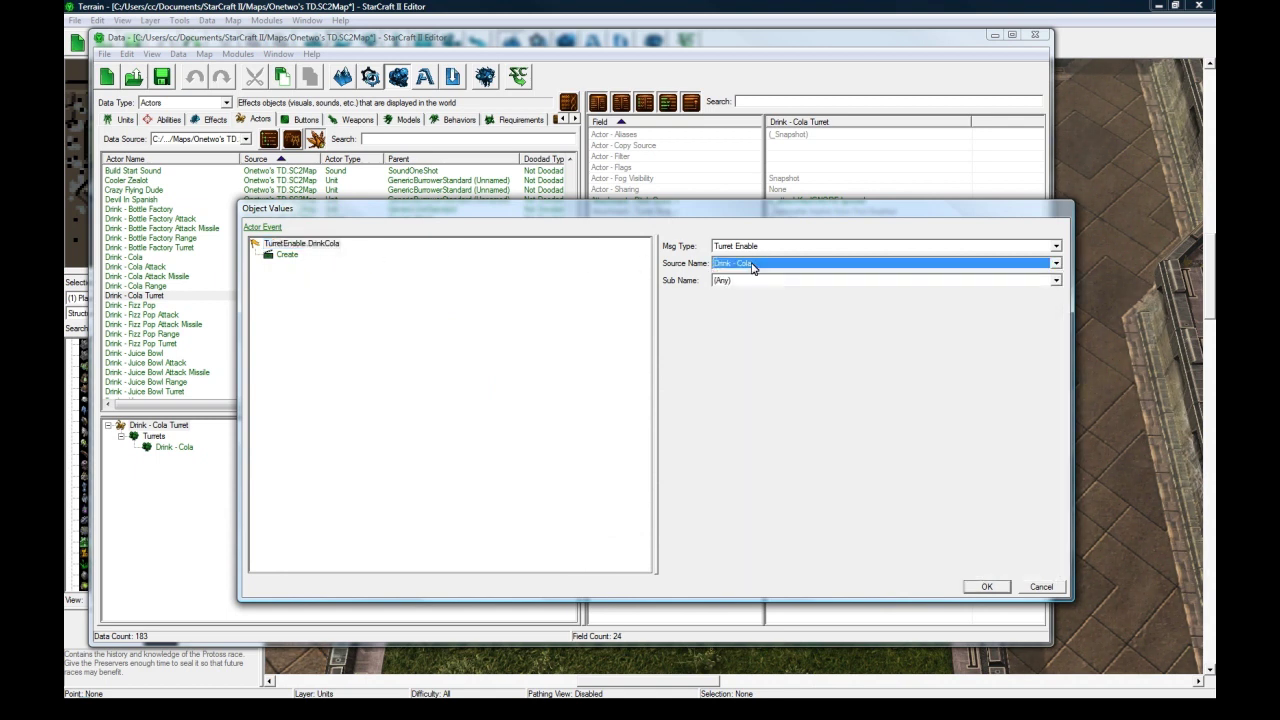
click(1031, 586)
Review the linked objects offered when duplicating the Drink - Cola (Tier 1) unit, down to its turret, and close the duplication dialog.
click(125, 120)
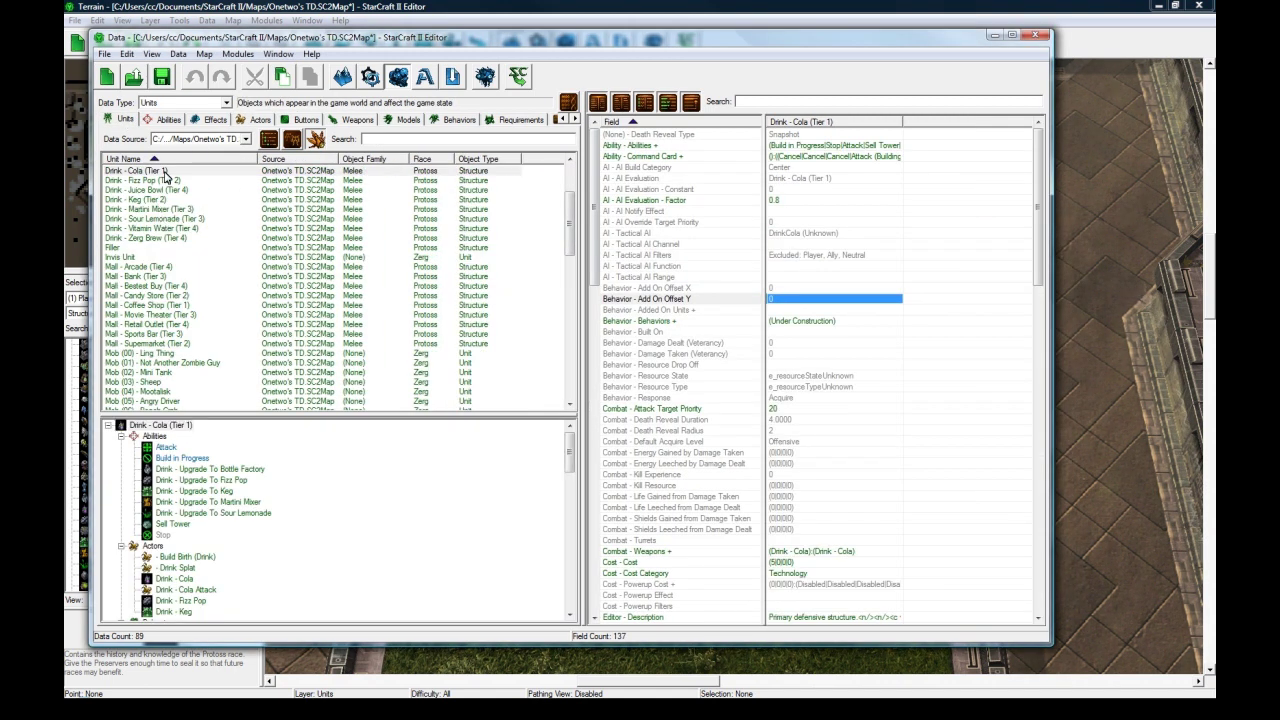
right_click(168, 172)
click(192, 211)
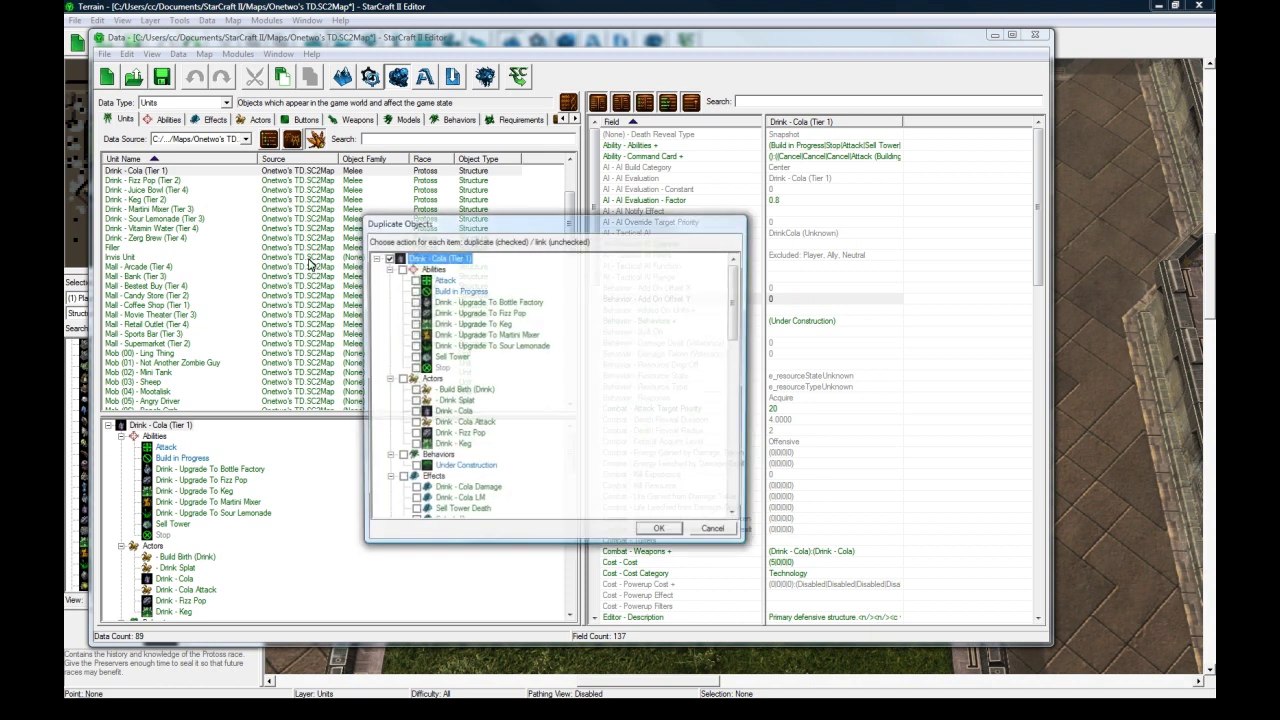
scroll(437, 393, down, 6)
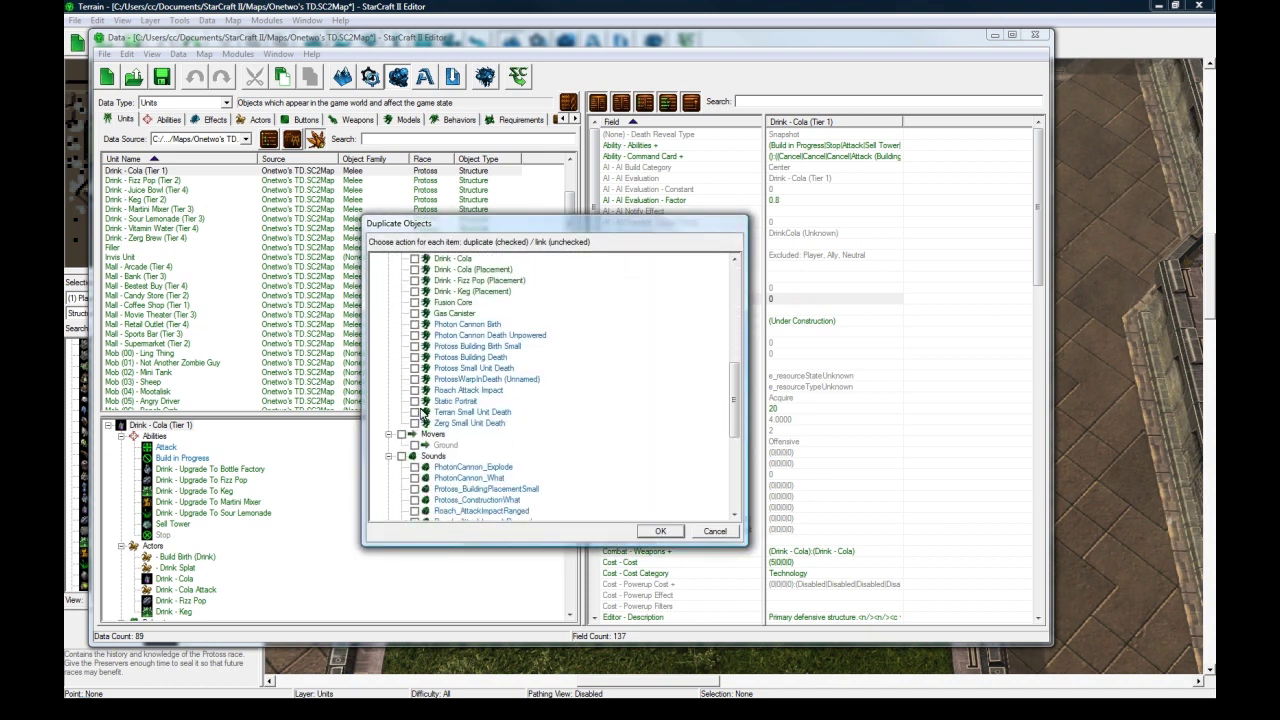
scroll(413, 444, down, 2)
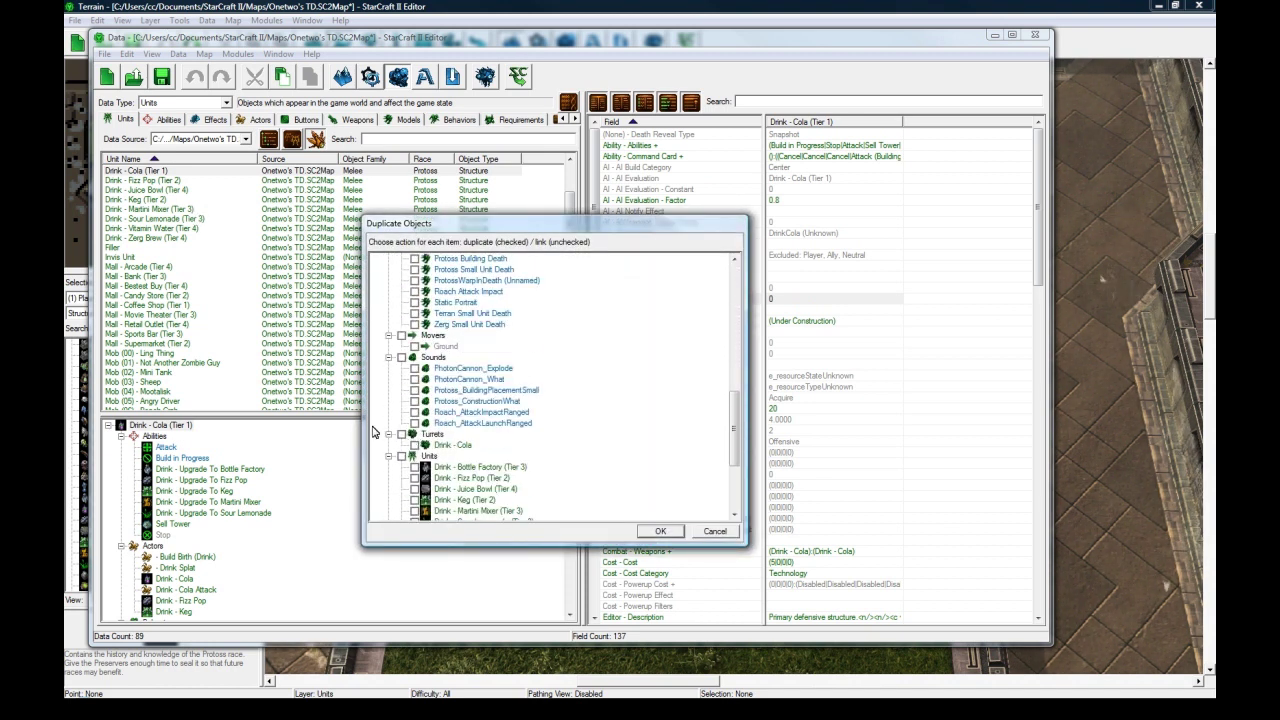
click(452, 445)
click(660, 531)
Recheck the Source Name of the Drink - Cola Turret actor's TurretEnable event without changing it, and open the Drink - Cola actor.
click(257, 119)
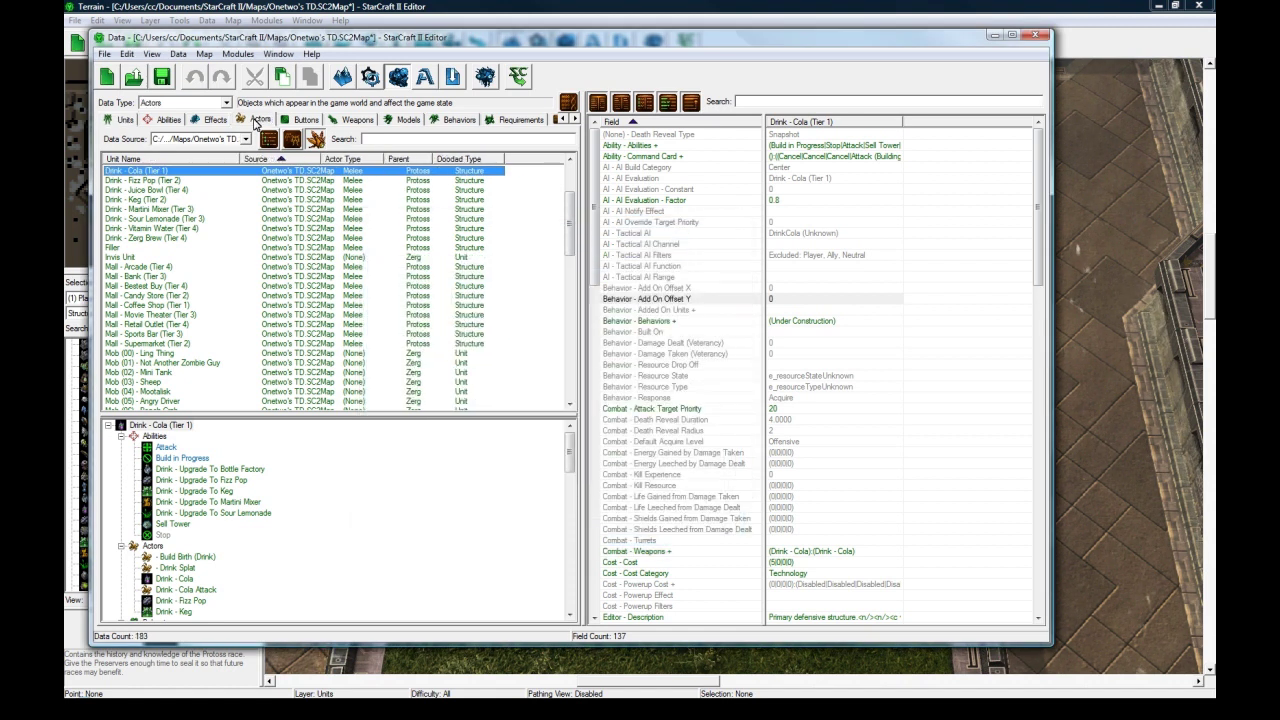
scroll(177, 377, down, 1)
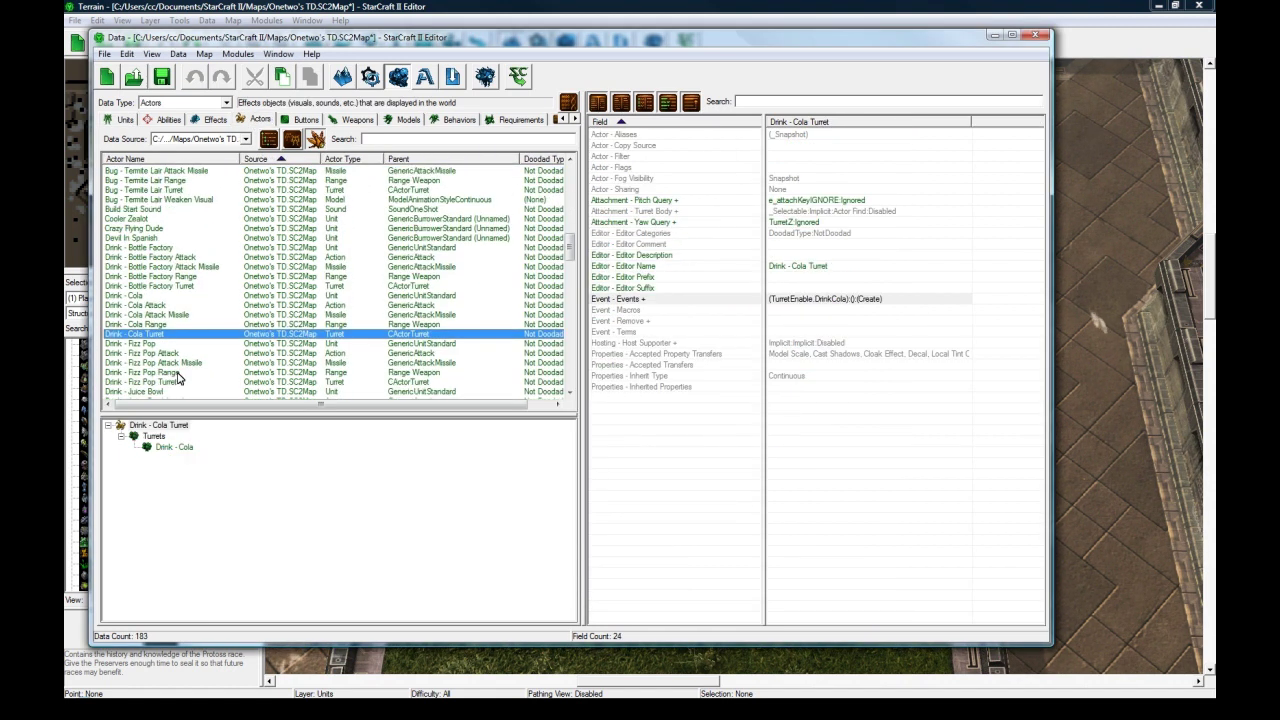
double_click(833, 300)
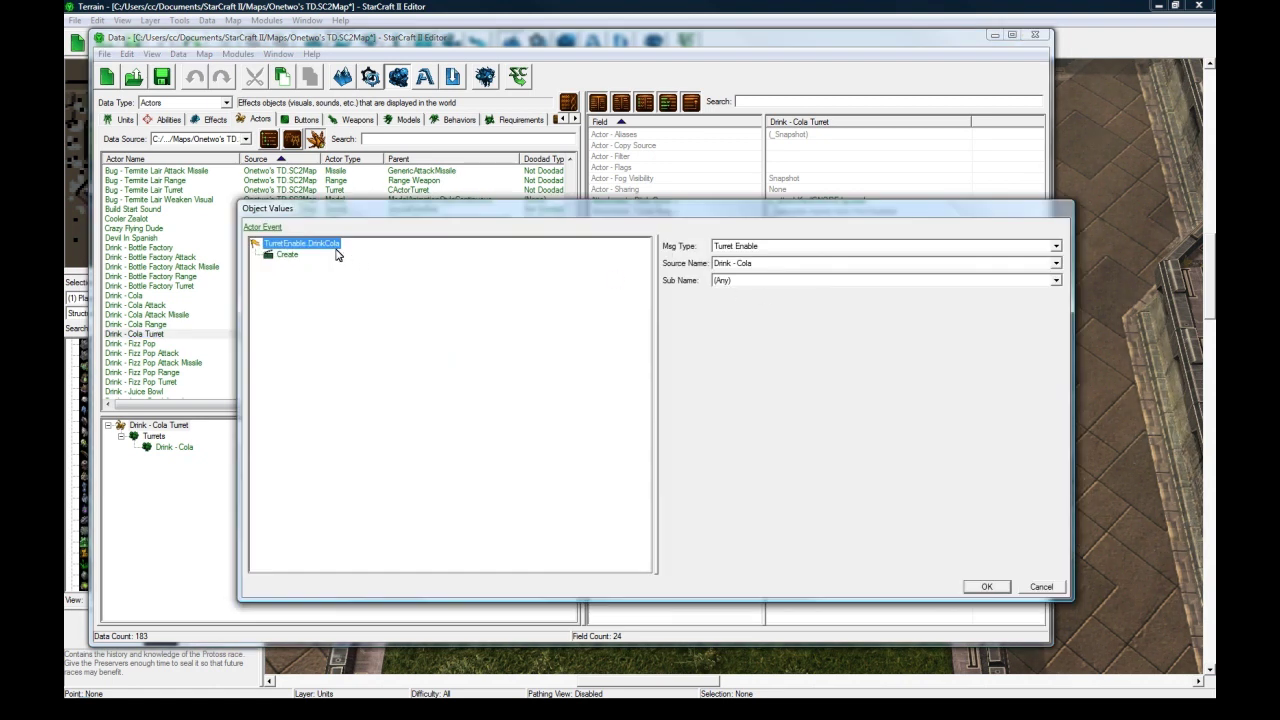
click(745, 264)
click(800, 360)
click(1040, 587)
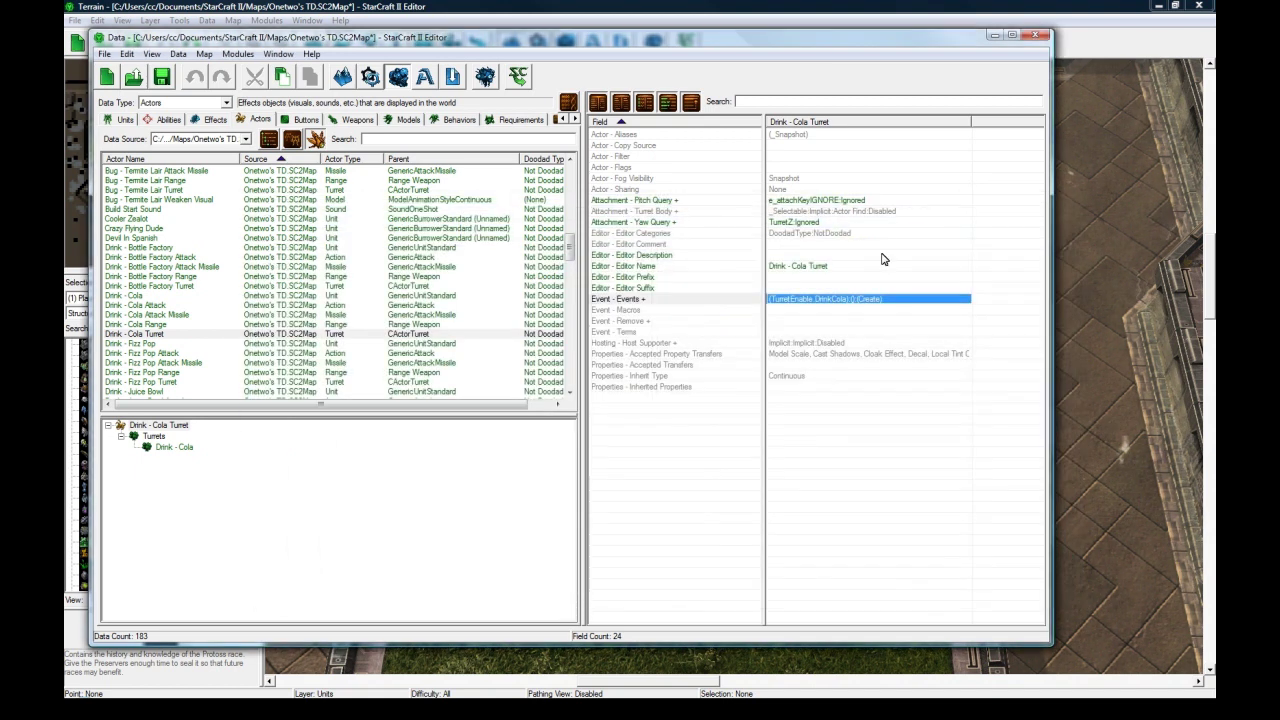
click(160, 296)
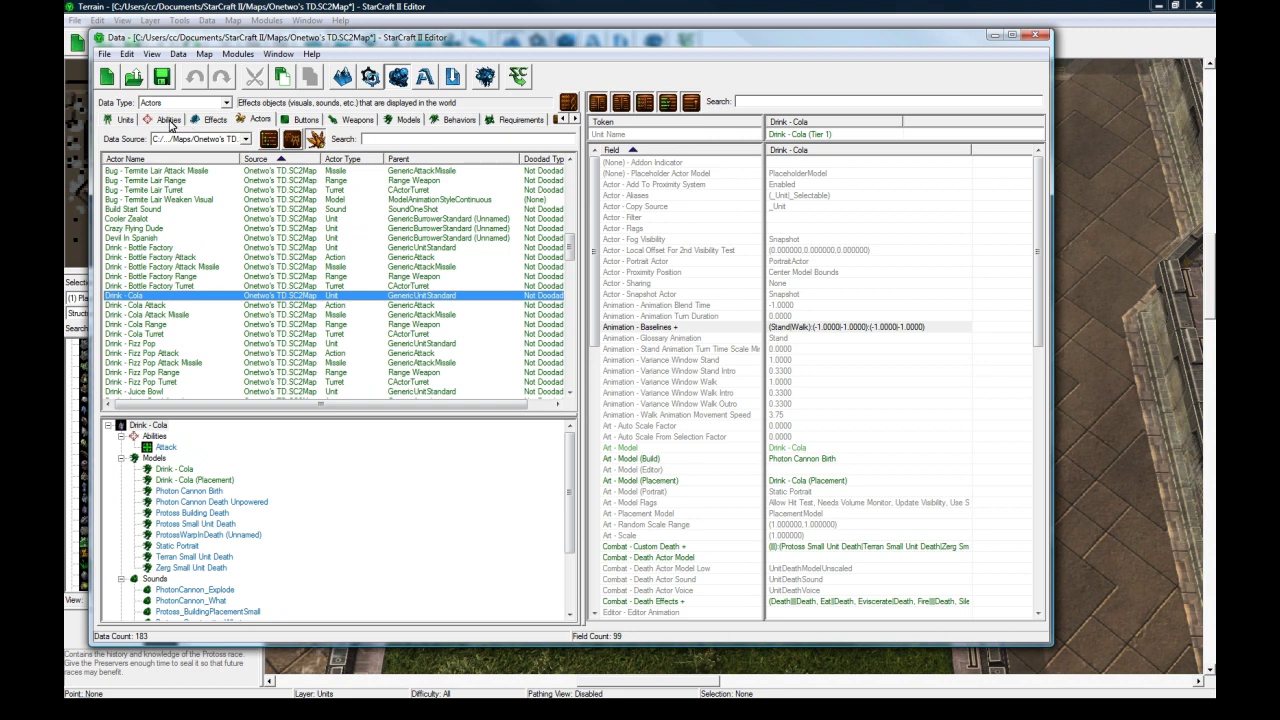
Open the Build (Onetwo) ability among the map's abilities and check its Construction Mover field.
click(168, 119)
drag(571, 309, 563, 243)
click(157, 248)
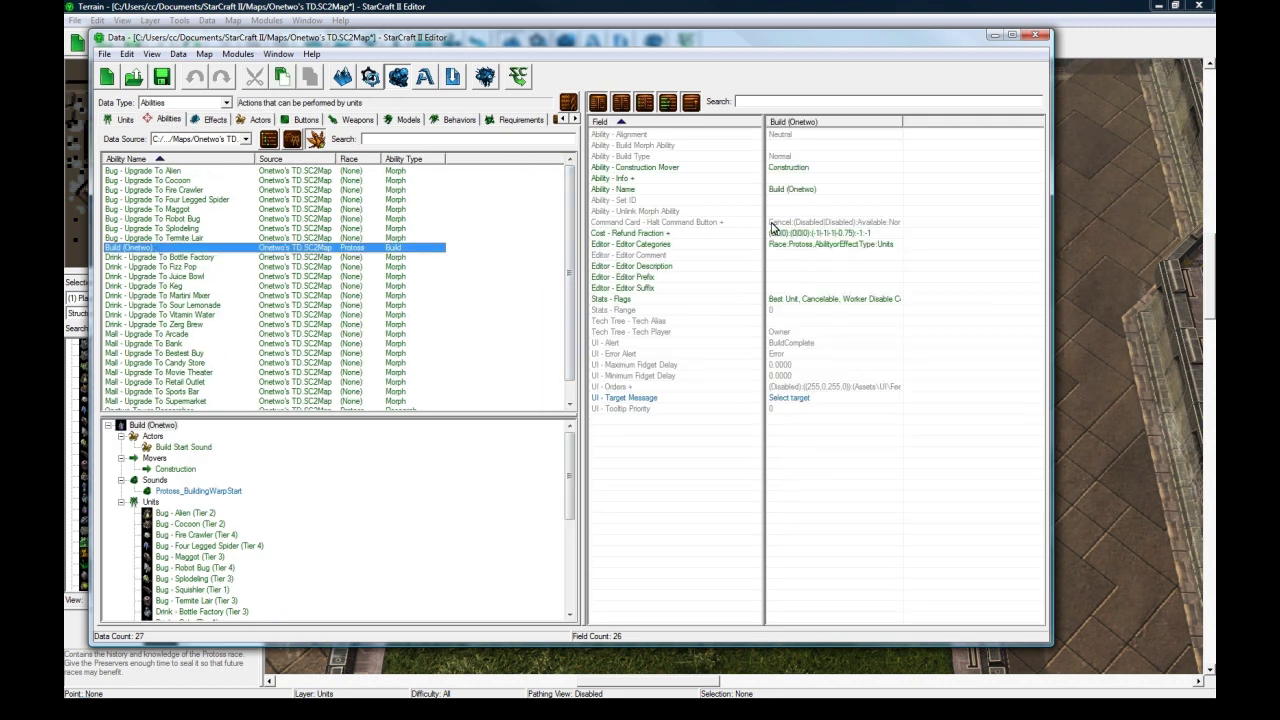
click(792, 168)
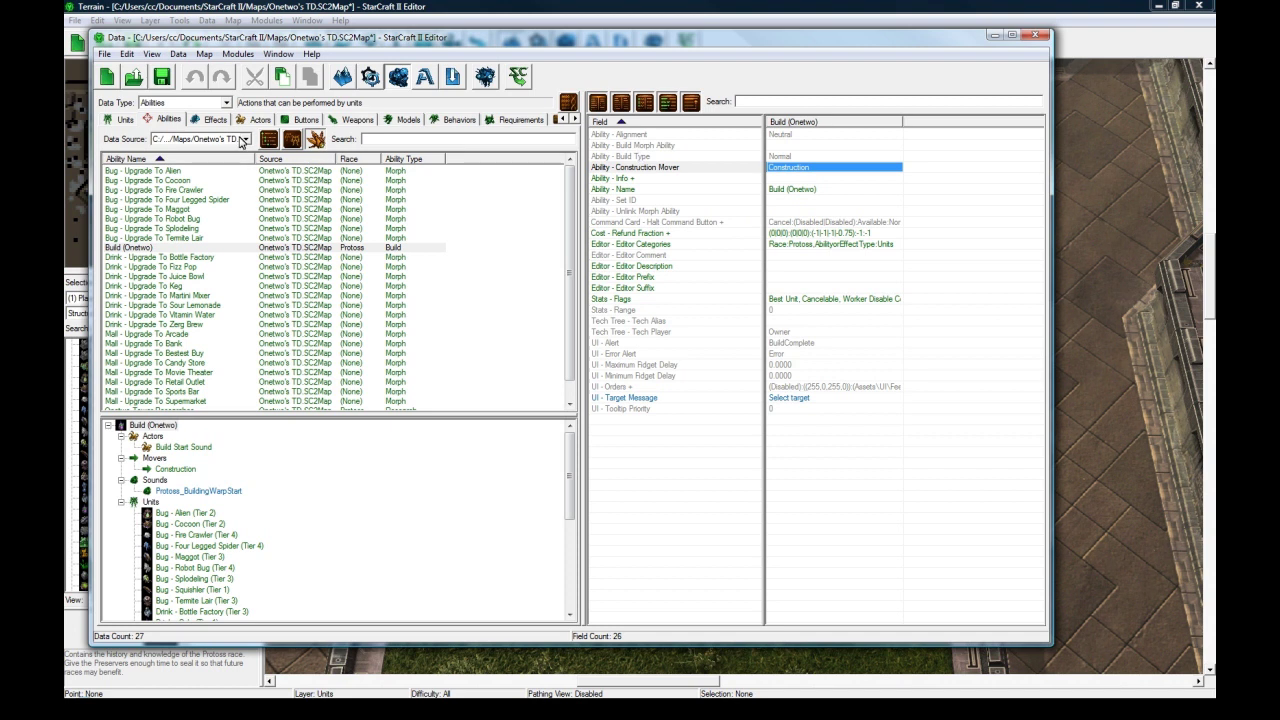
List the map's Terrain Textures and inspect the Pathing flags of Korhal Brick and Korhal Concrete without changing them.
click(226, 102)
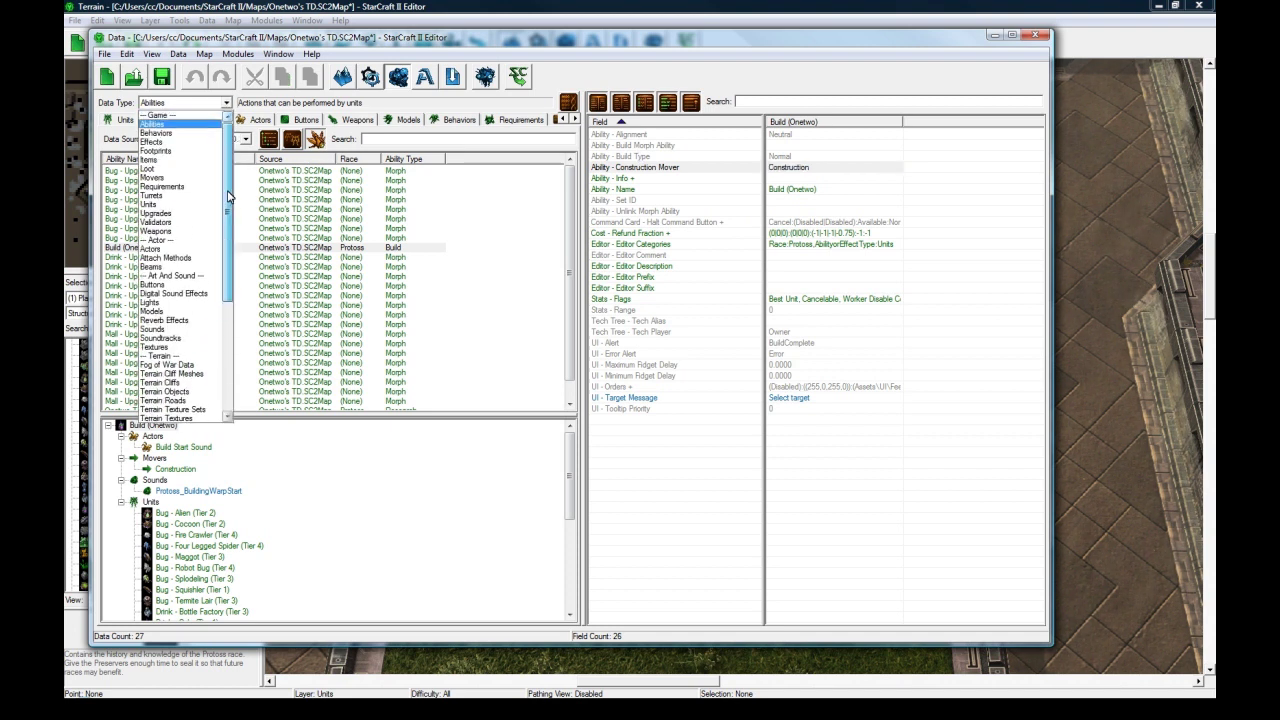
click(834, 428)
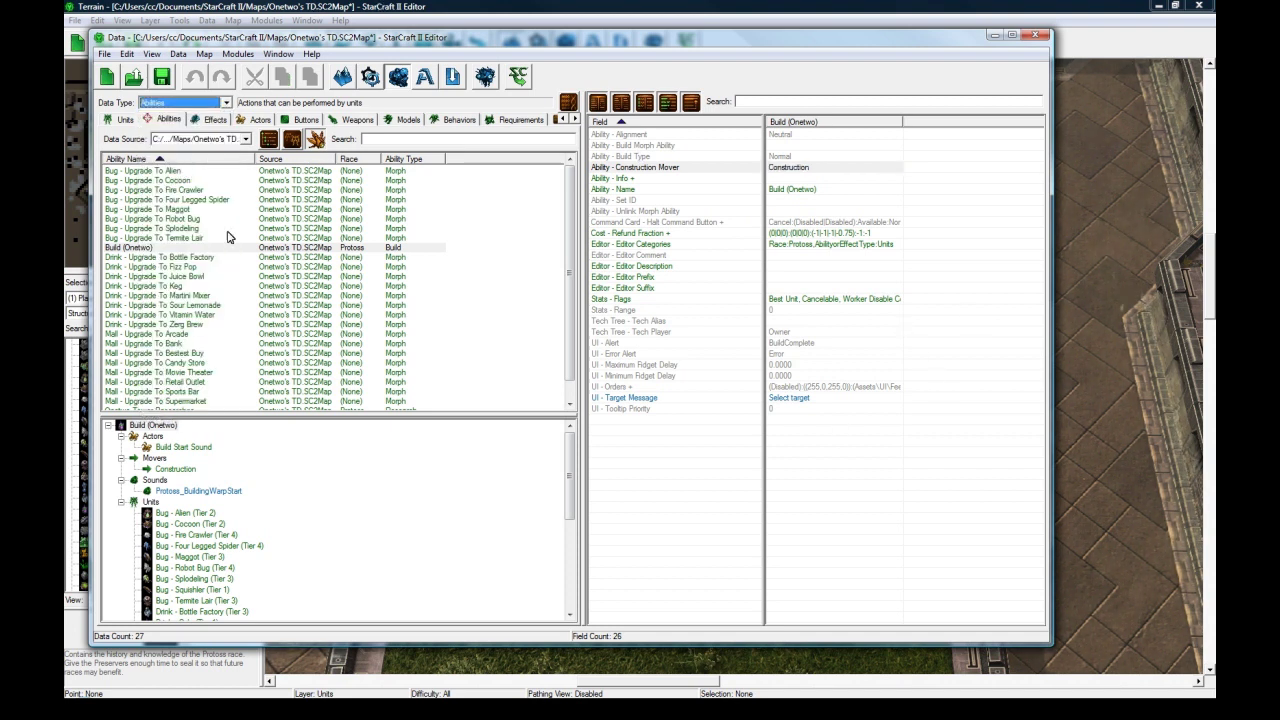
click(226, 102)
drag(228, 217, 228, 280)
click(191, 303)
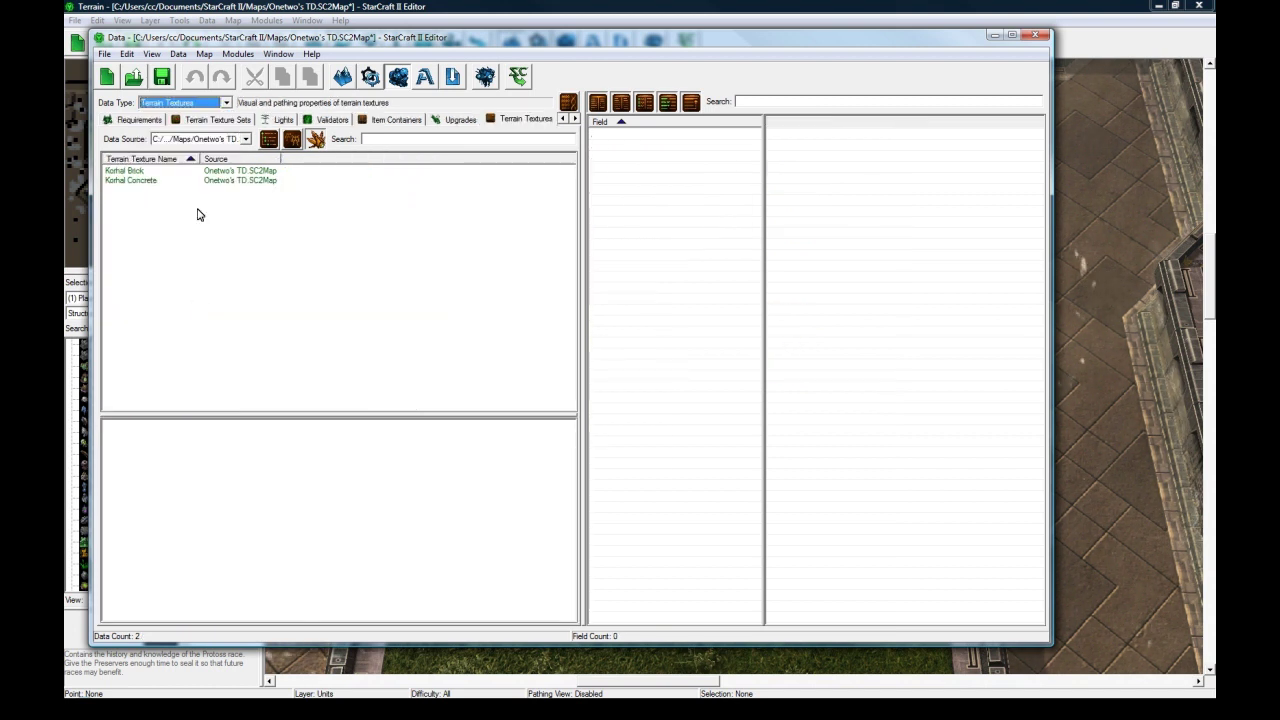
click(124, 171)
click(791, 234)
double_click(792, 236)
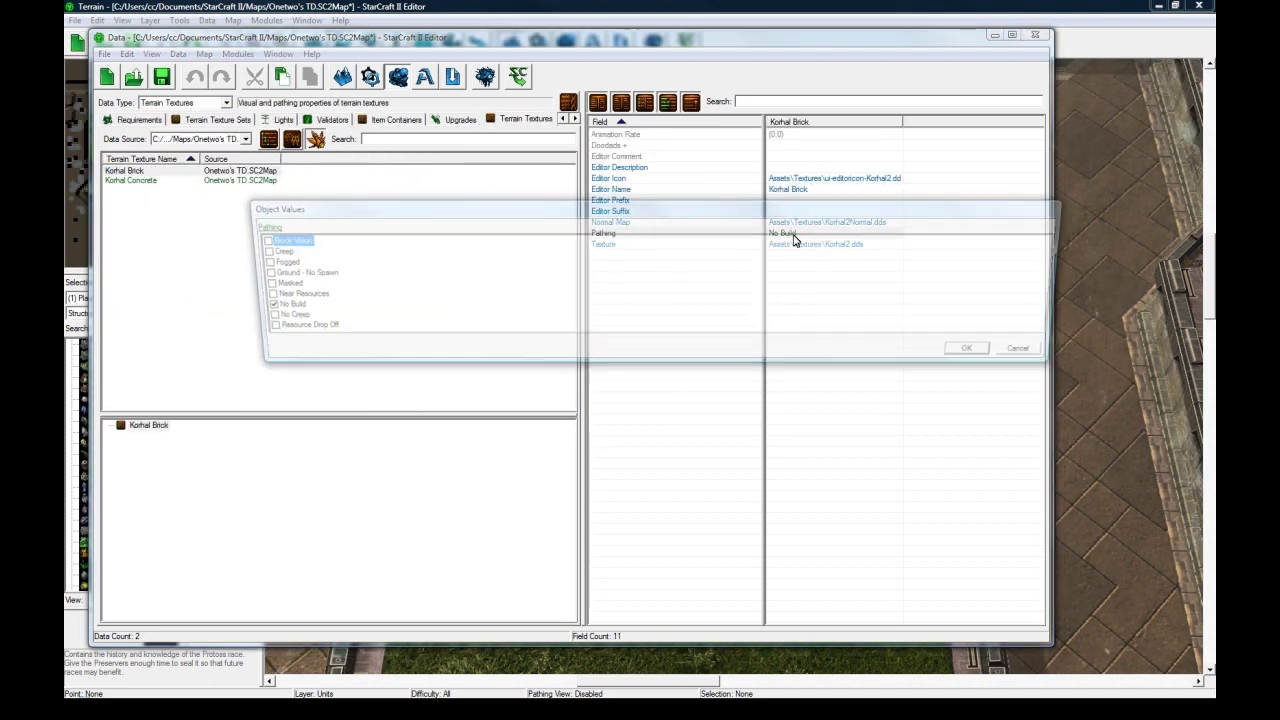
key(Escape)
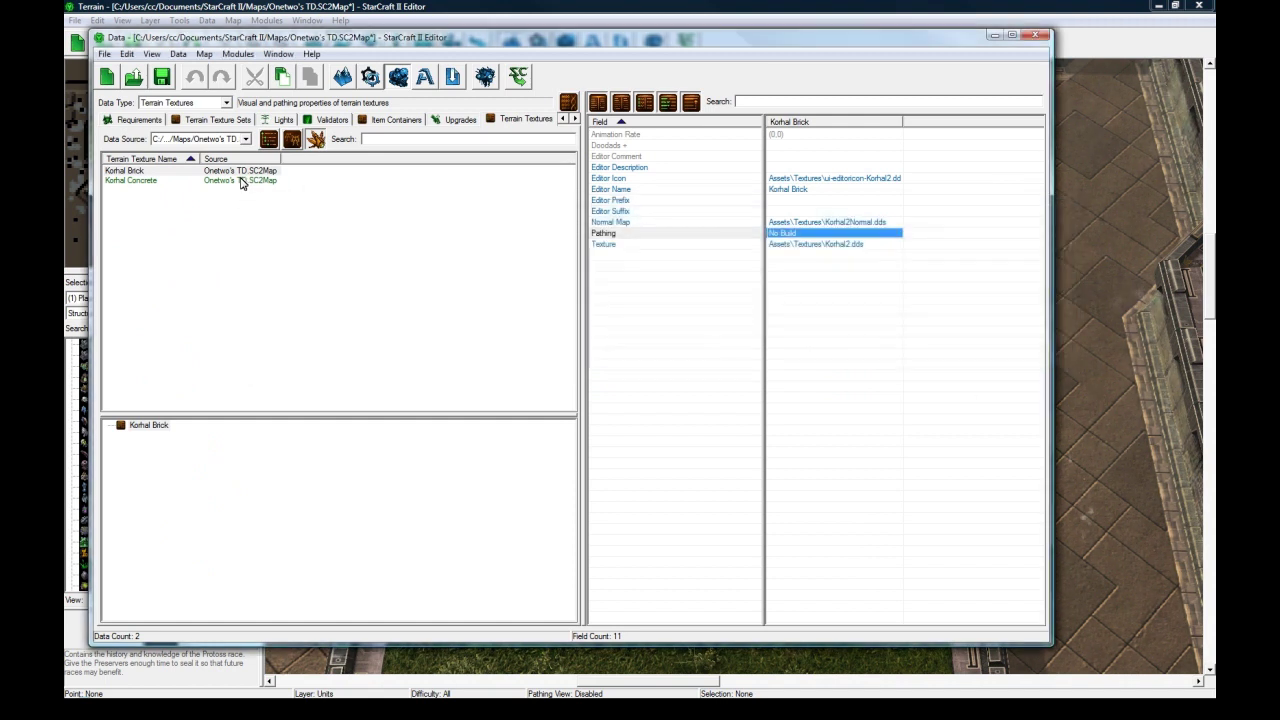
click(245, 180)
Go back to the Build (Onetwo) ability, inspect the Prevent flags in its Construction mover's Placement, and close without changes.
click(190, 103)
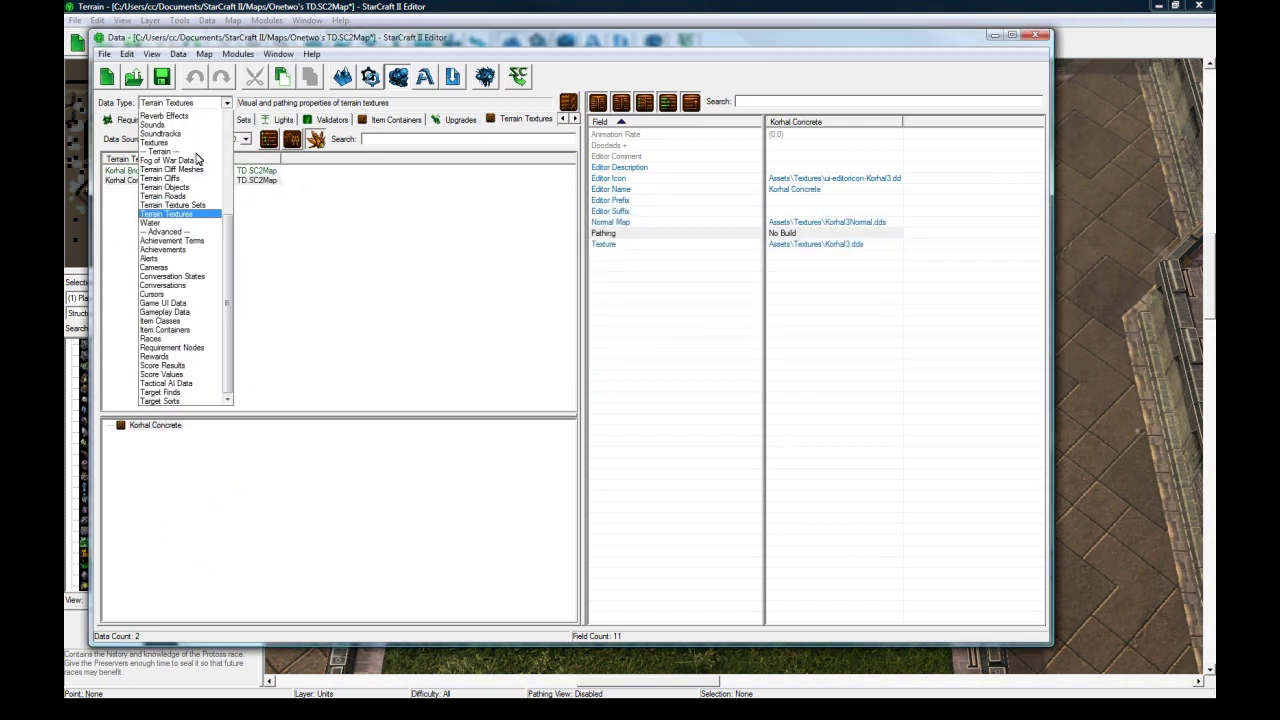
scroll(175, 250, up, 10)
click(178, 127)
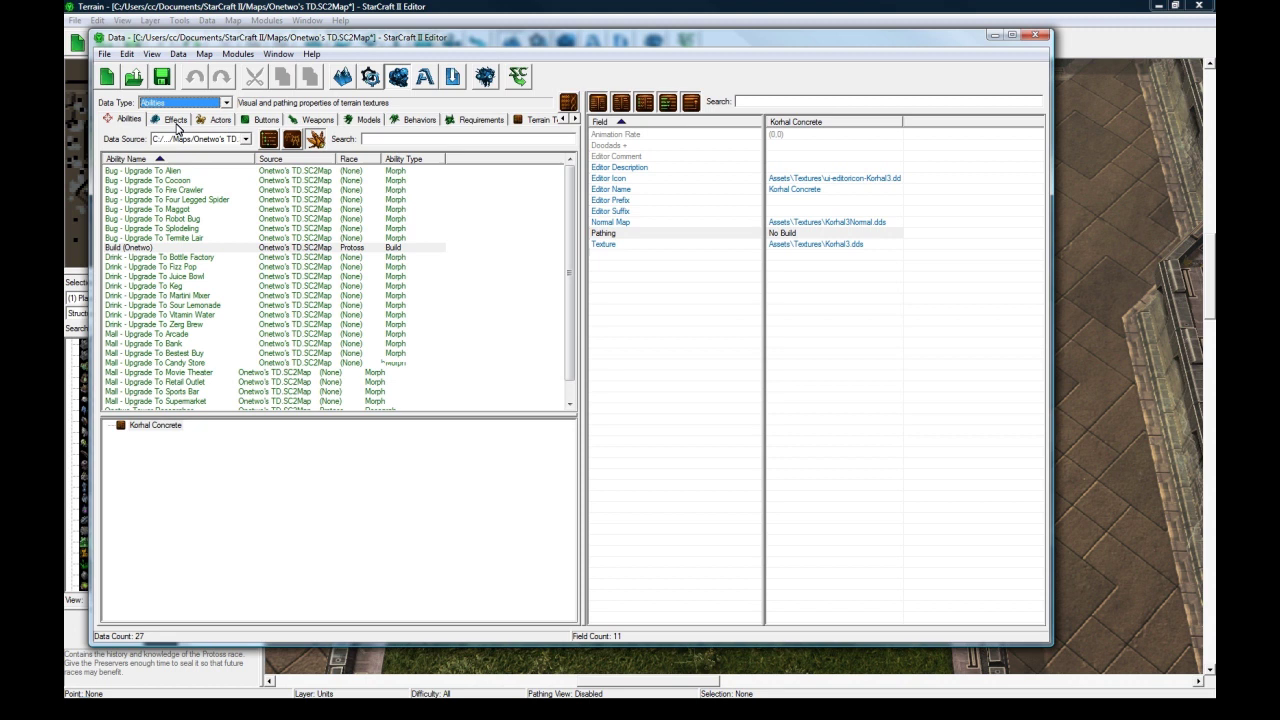
click(160, 247)
click(800, 167)
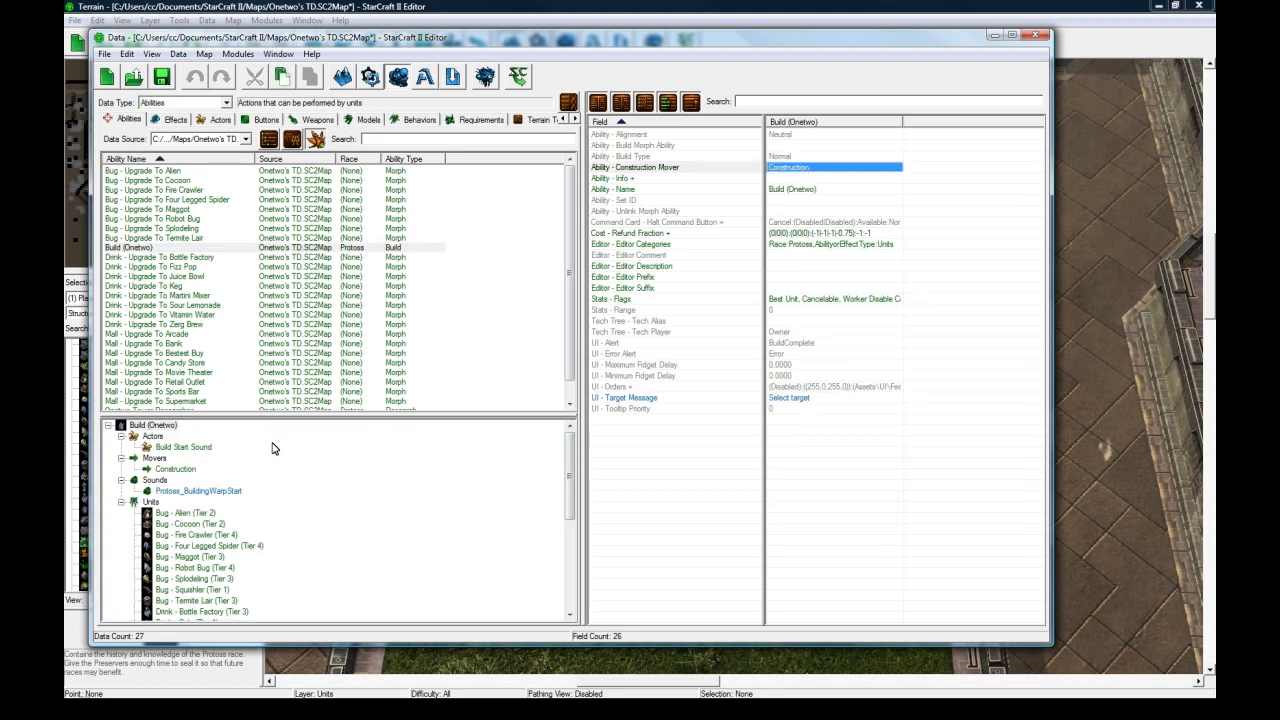
click(176, 469)
double_click(830, 212)
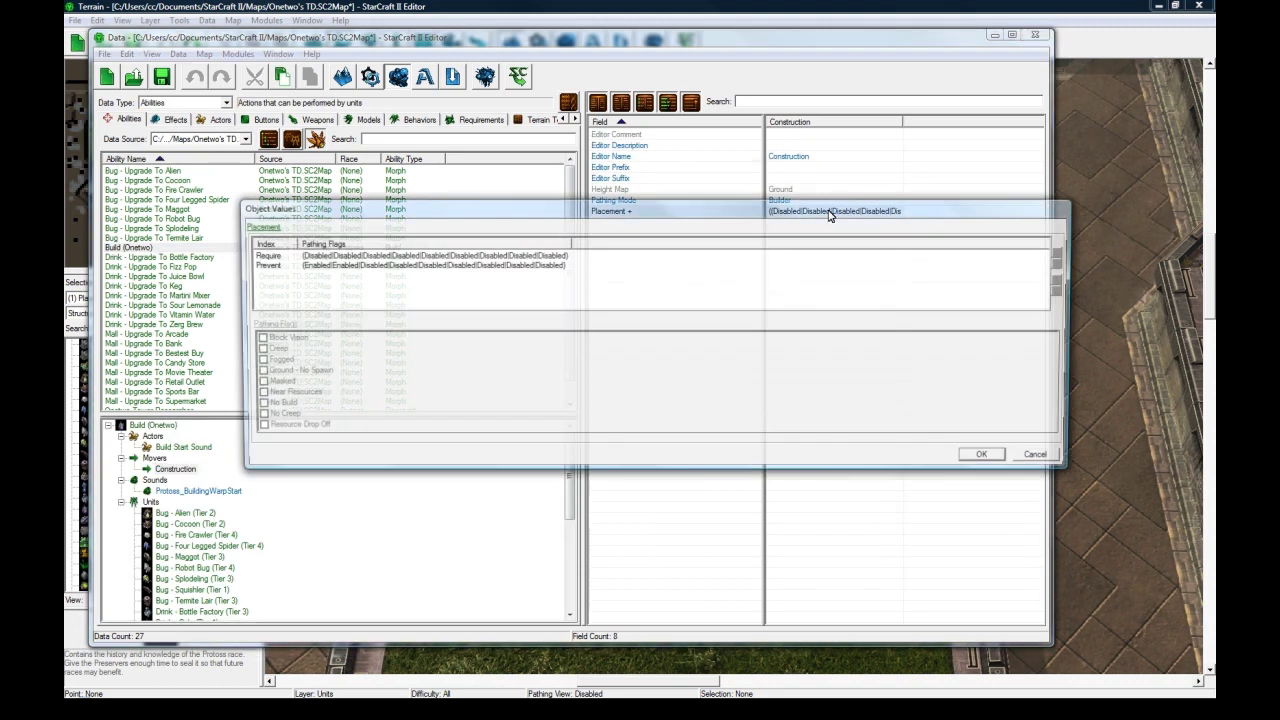
click(305, 266)
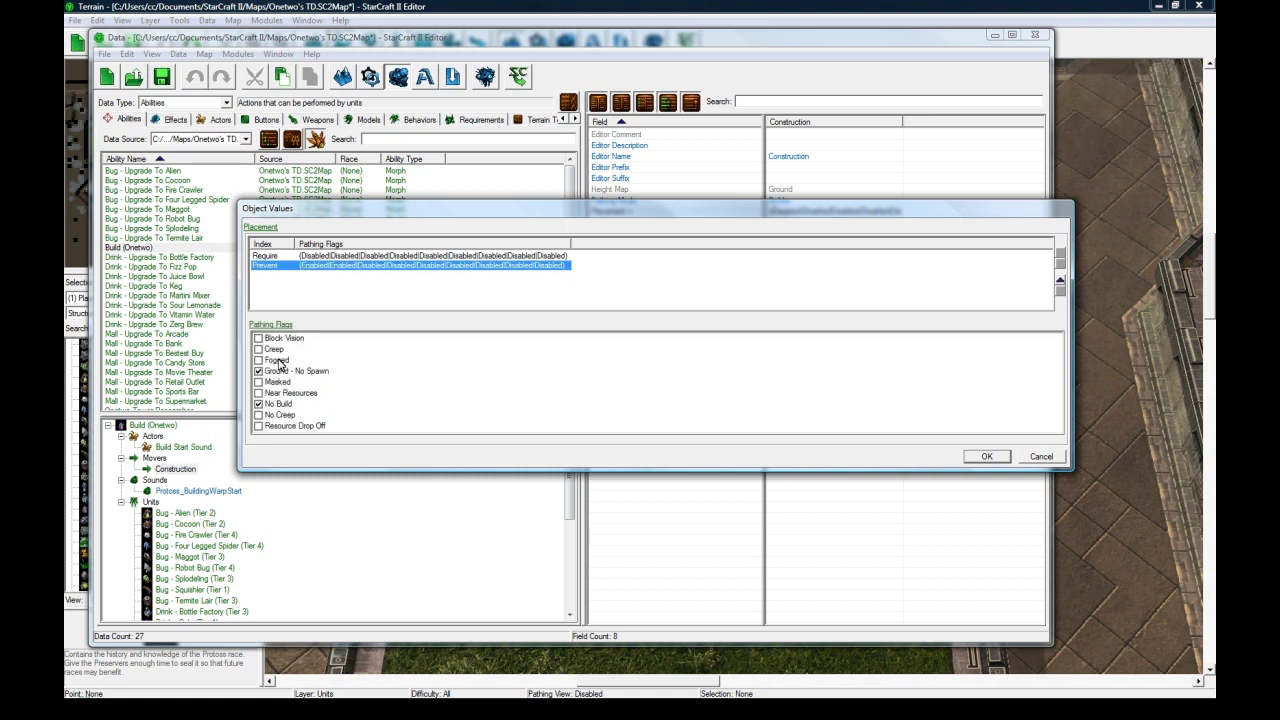
click(1041, 456)
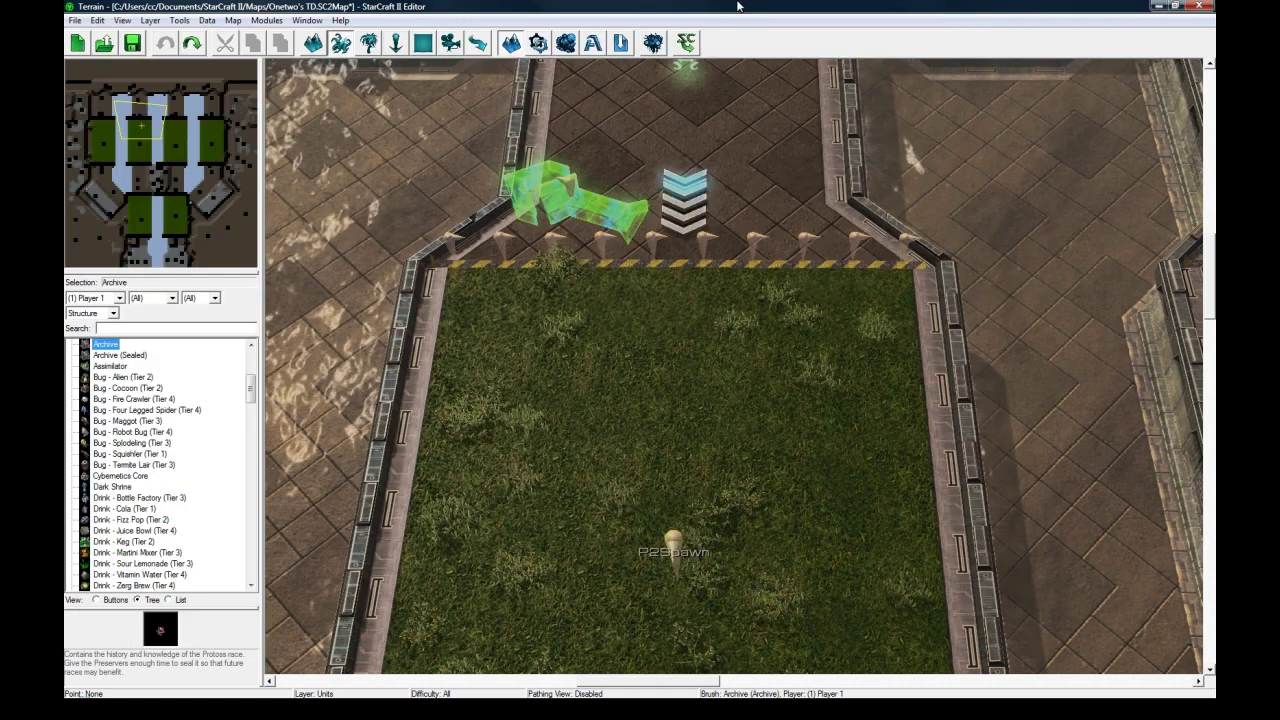
Preview placing the Bug - Alien (Tier 2) tower near the P2Spawn lawn on the terrain, and cancel the placement.
click(147, 381)
right_drag(692, 325, 714, 425)
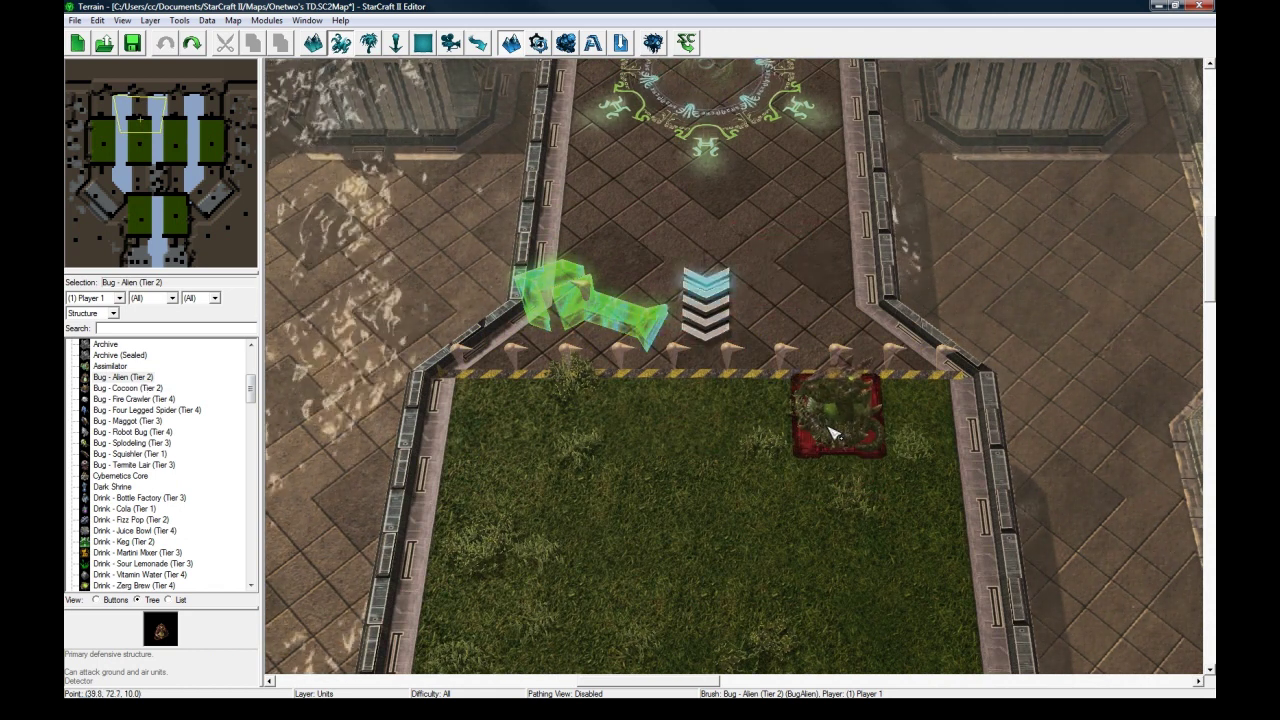
key(Escape)
right_drag(685, 343, 723, 423)
scroll(651, 429, down, 5)
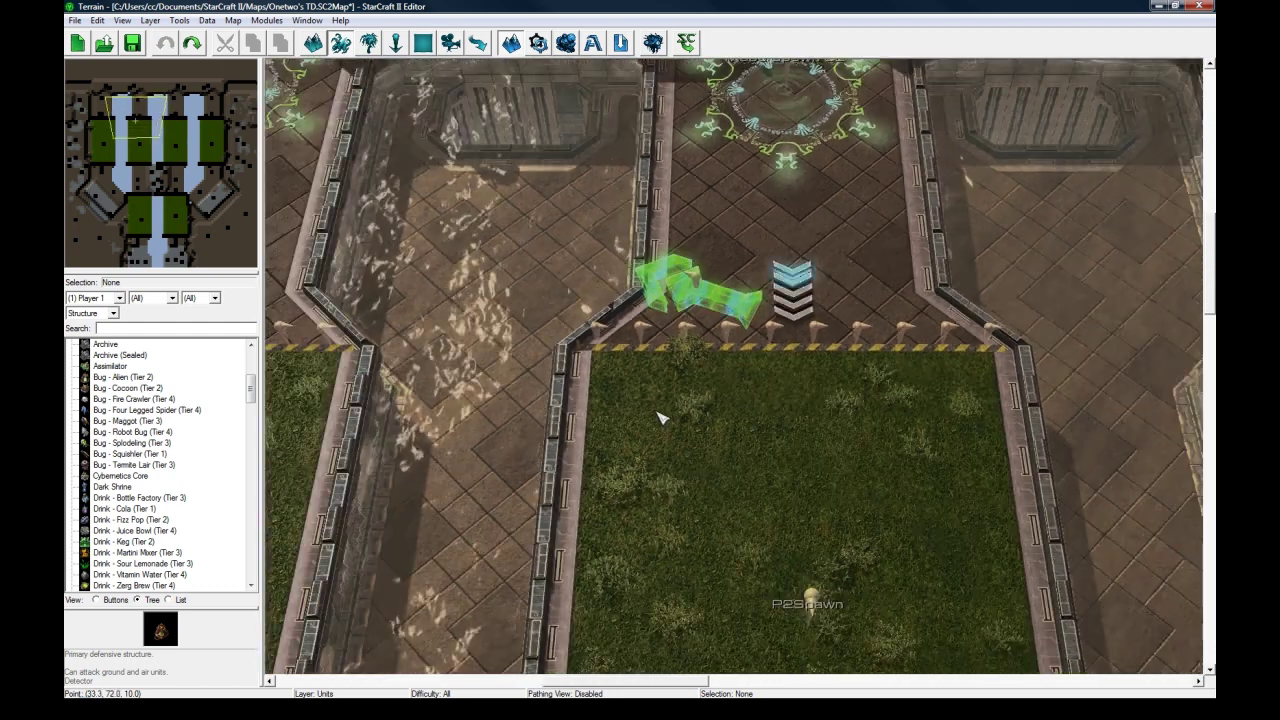
Examine the painted No Building pathing around the mob spawn lanes using the Pathing layer, and leave the brush.
key(h)
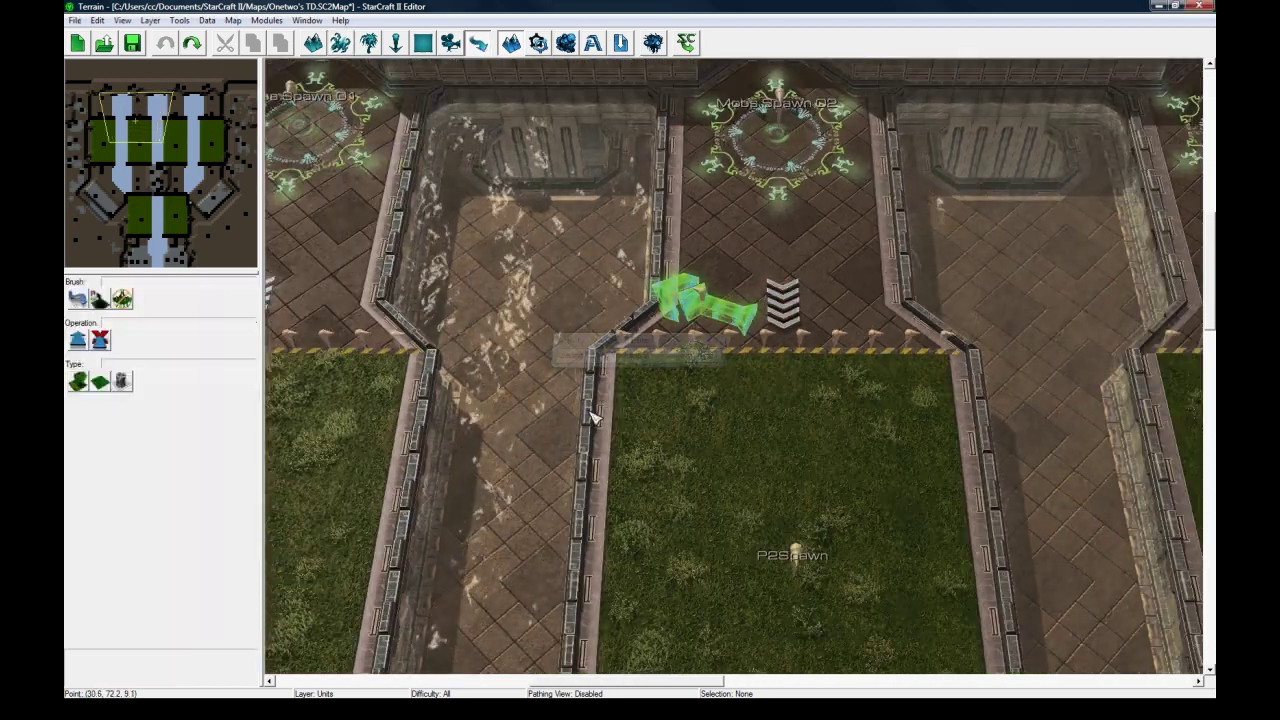
click(79, 342)
click(121, 382)
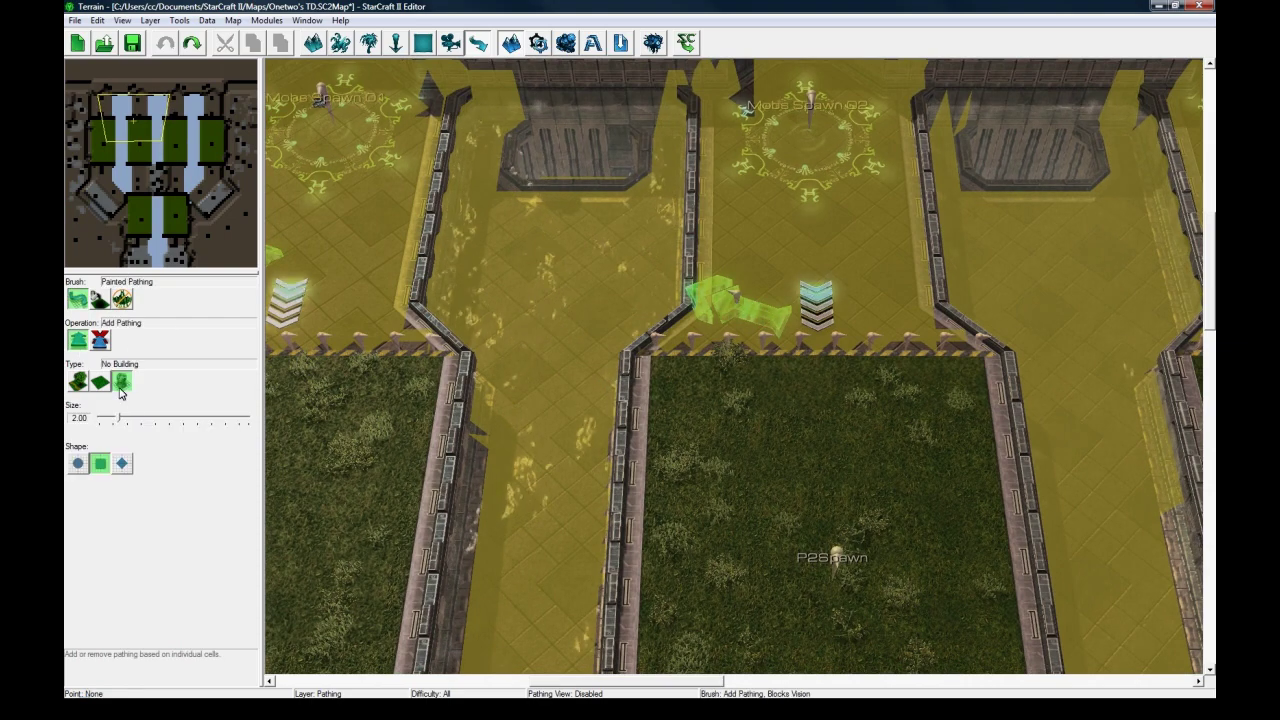
mouse_move(543, 355)
right_down()
mouse_move(638, 195)
mouse_move(600, 291)
mouse_move(686, 260)
mouse_move(643, 214)
mouse_move(686, 268)
mouse_move(651, 229)
mouse_move(660, 334)
mouse_move(638, 316)
right_up()
right_drag(800, 342, 540, 338)
right_drag(779, 366, 666, 346)
key(Escape)
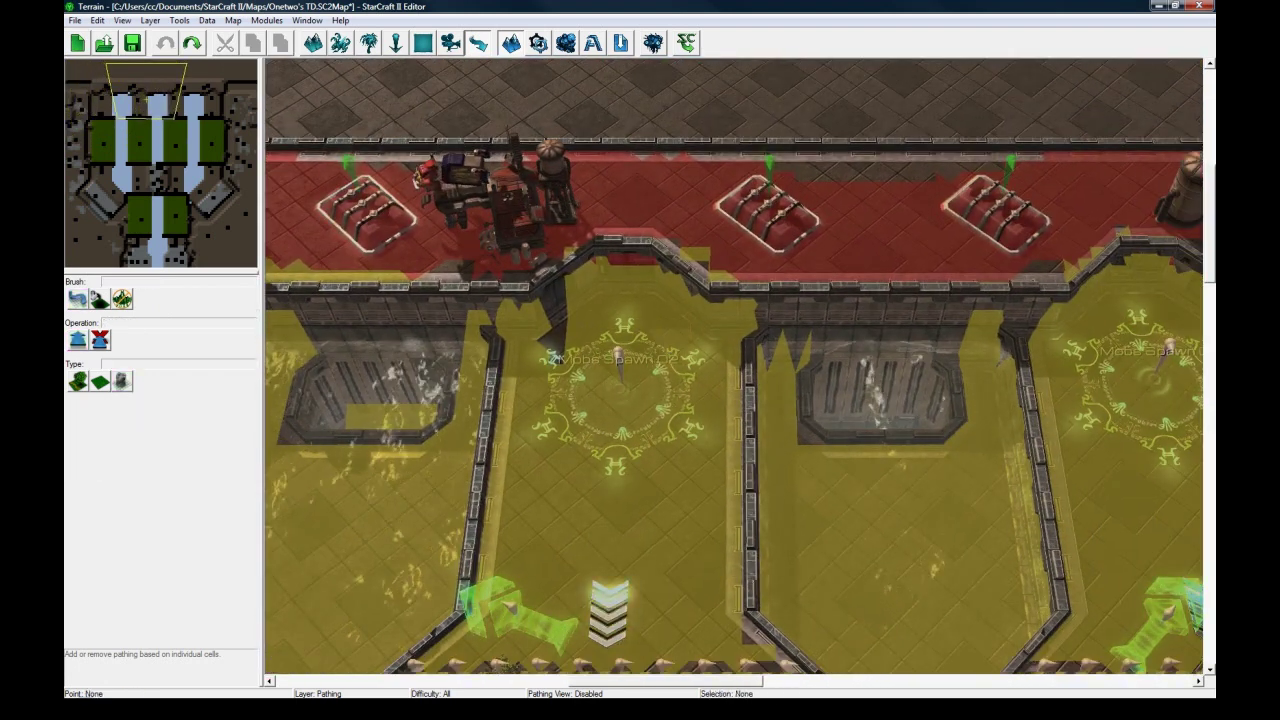
Reopen the Build (Onetwo) ability in the Data editor, inspect its Stats - Flags, and close without changes.
key(F7)
click(186, 248)
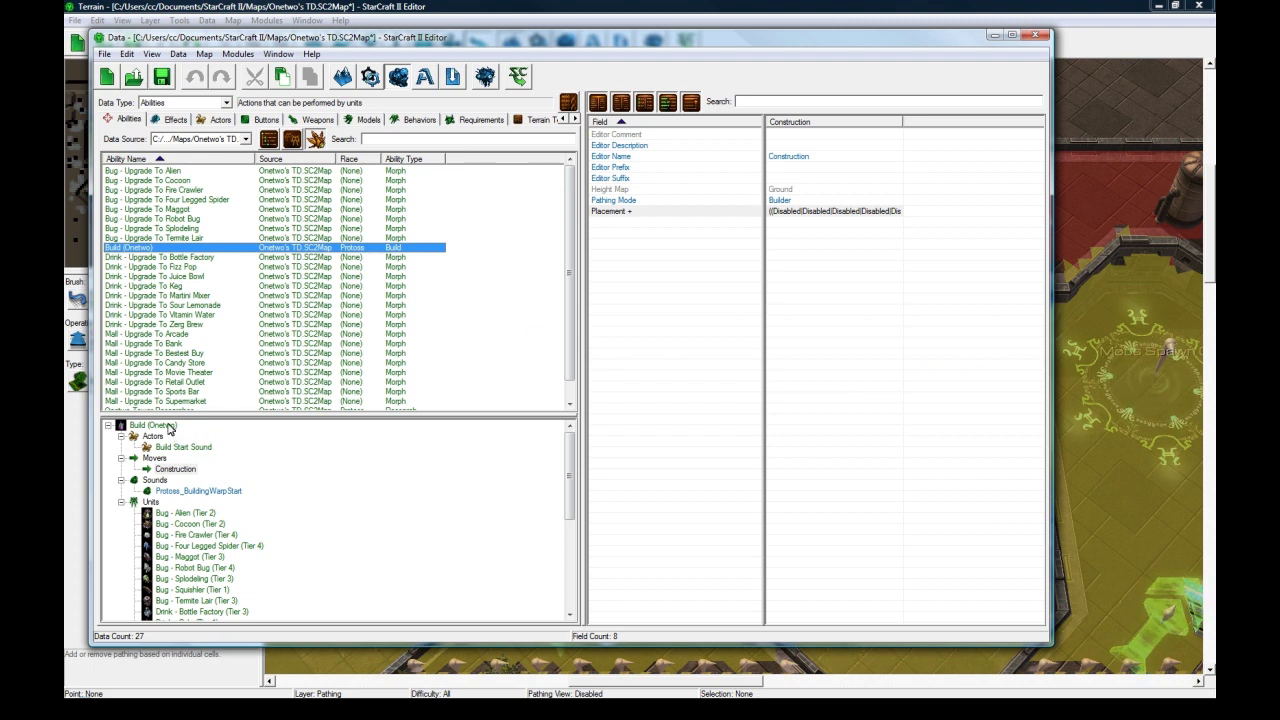
key(Tab)
double_click(823, 298)
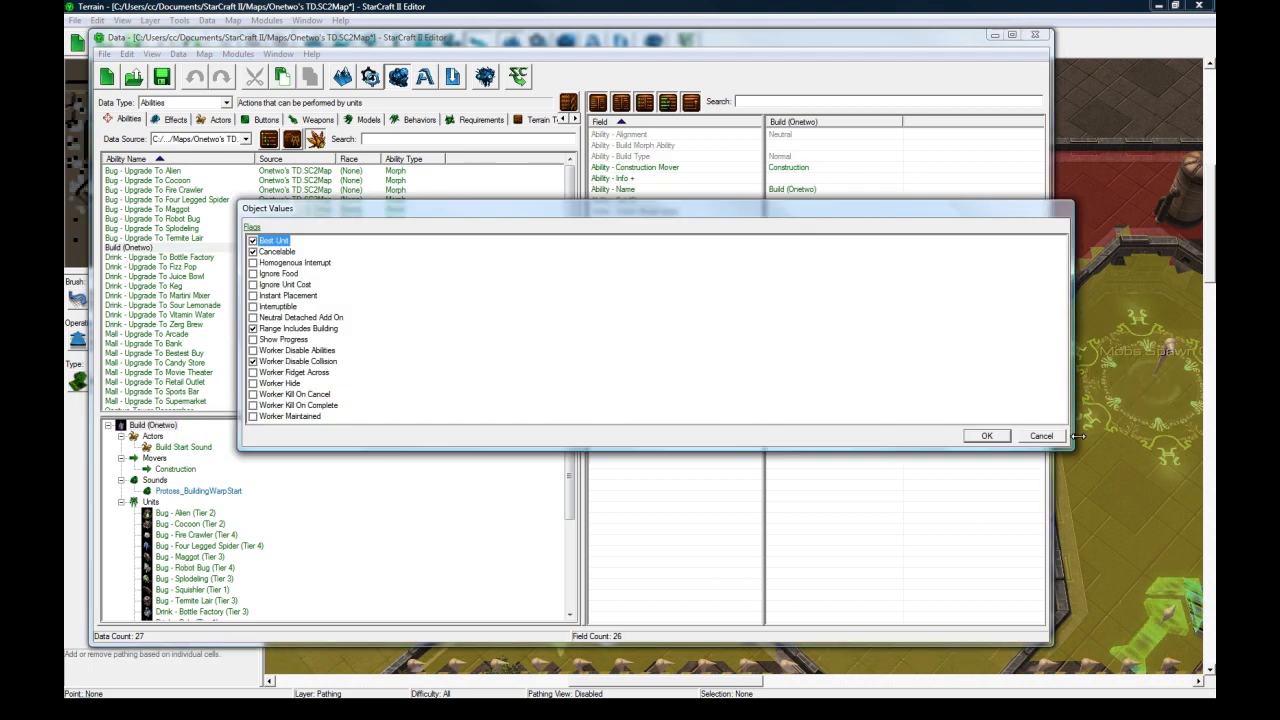
click(1048, 434)
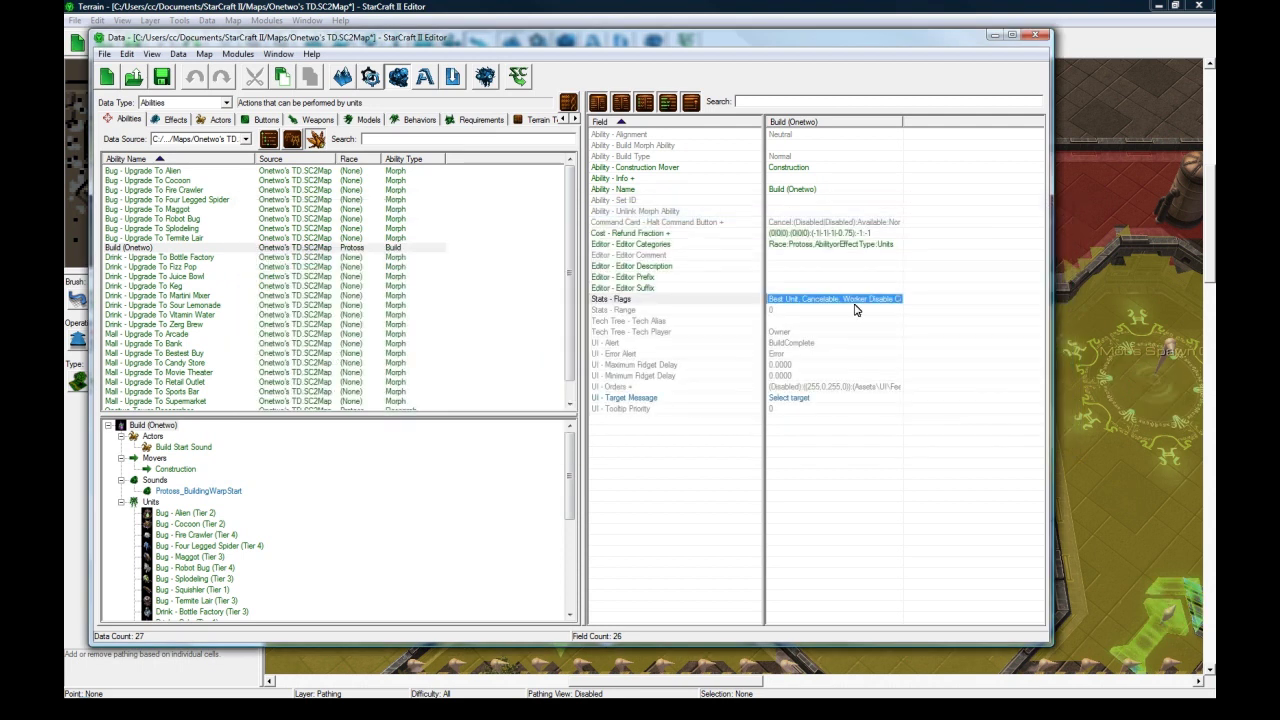
Check the Build (Onetwo) ability's Refund Fraction field and review the tower build commands listed in its Ability - Info.
click(812, 233)
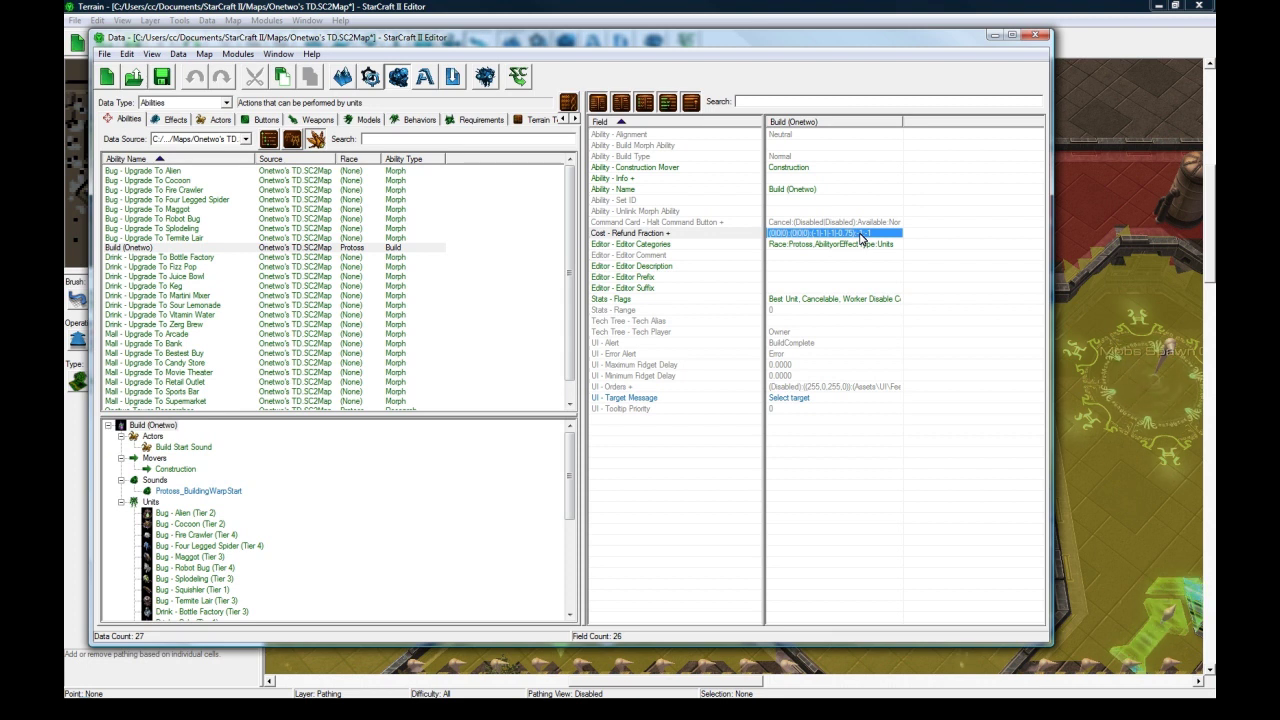
double_click(800, 179)
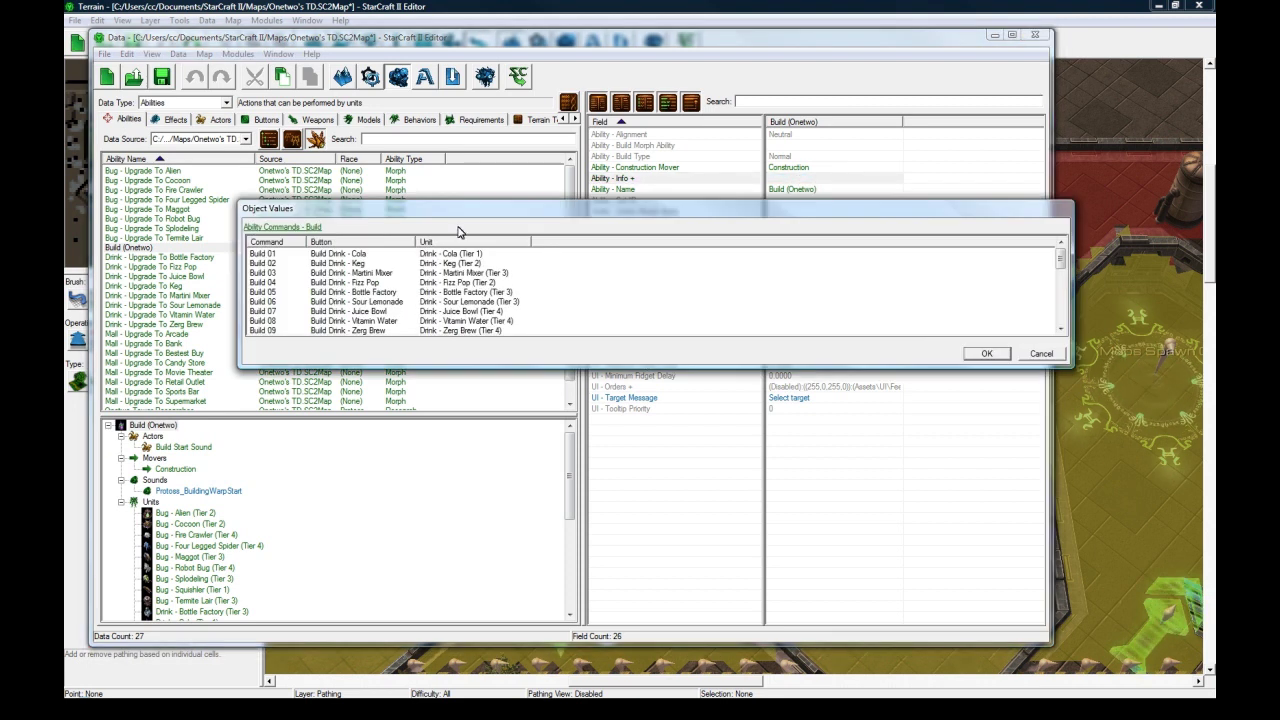
click(362, 256)
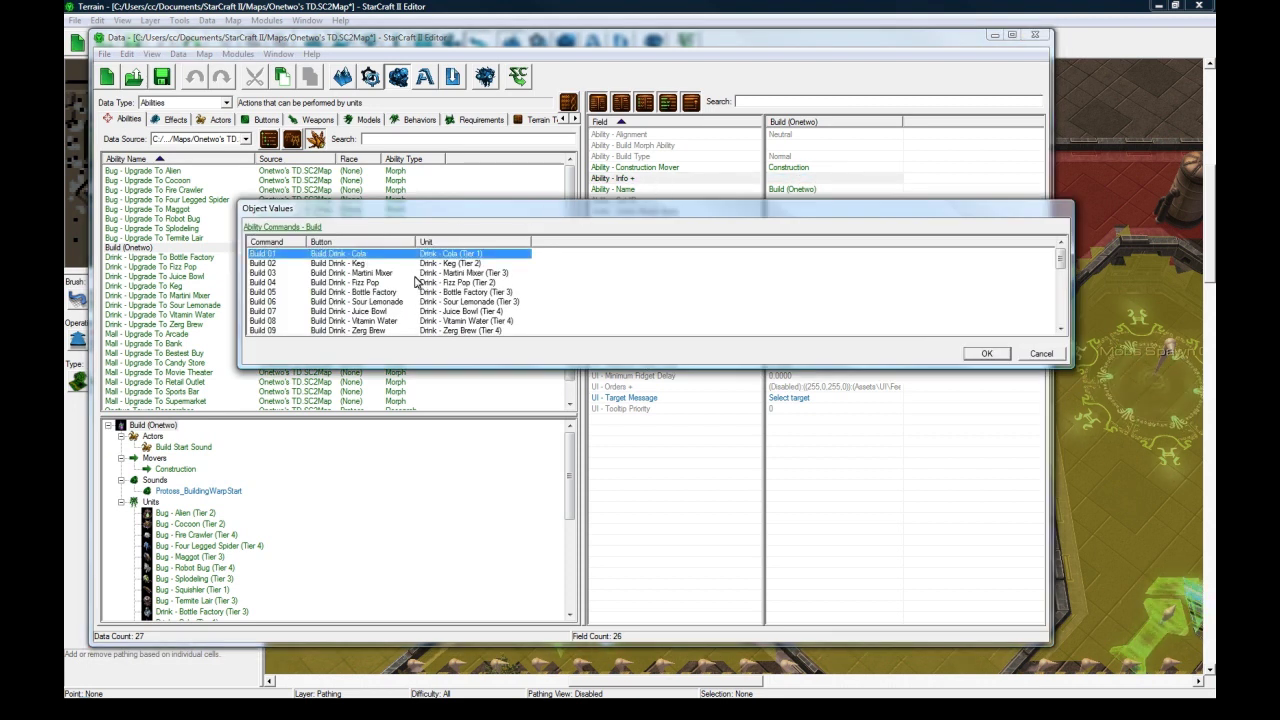
scroll(405, 278, down, 4)
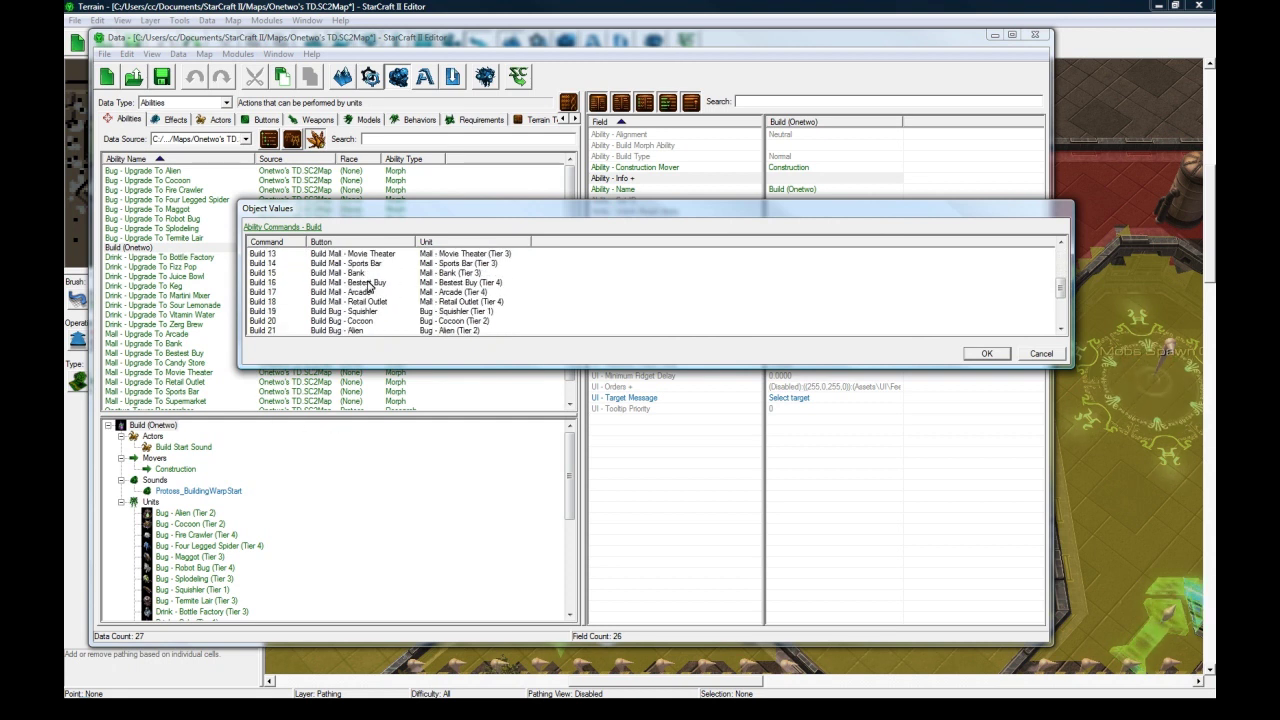
scroll(368, 287, up, 4)
scroll(352, 284, down, 2)
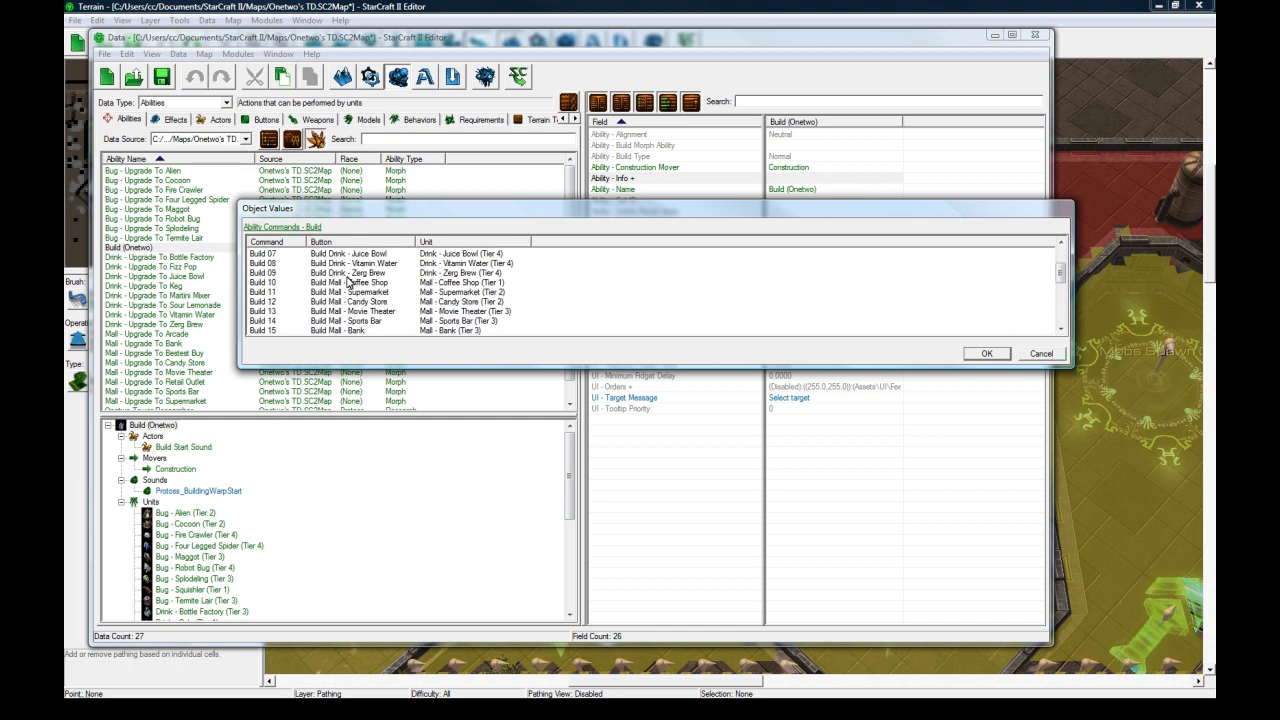
scroll(345, 278, up, 2)
scroll(360, 300, down, 2)
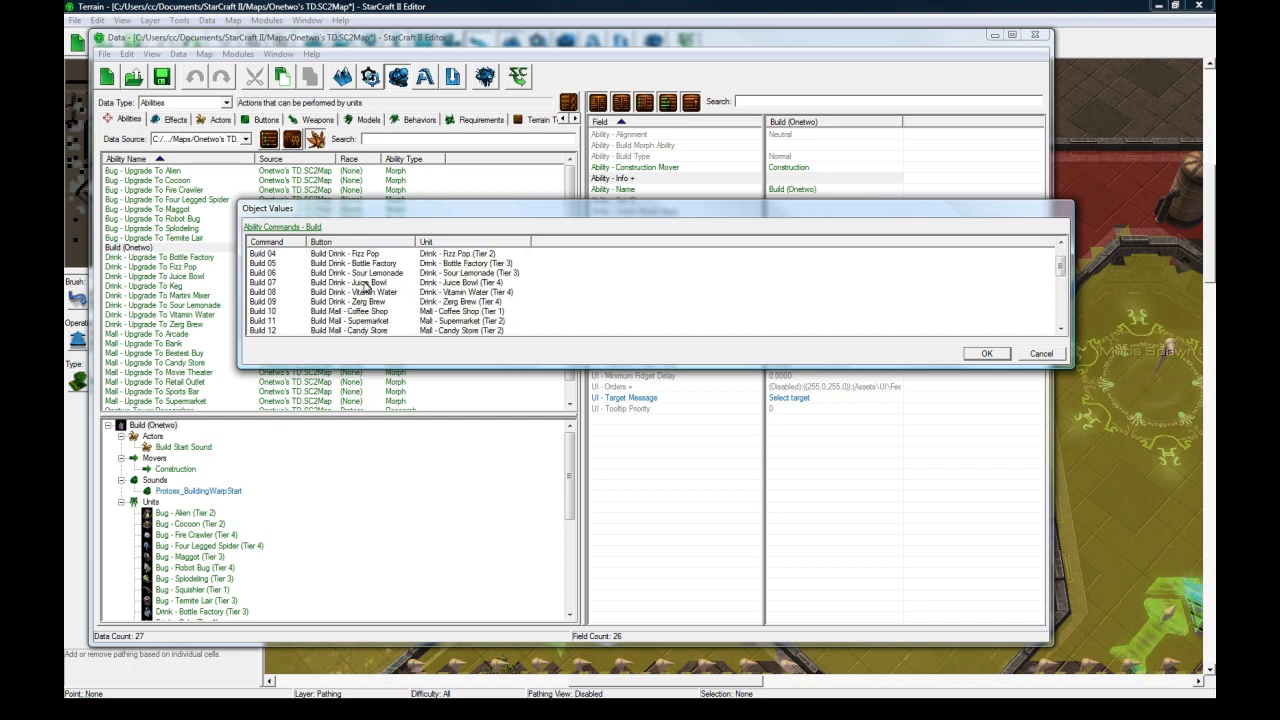
scroll(368, 288, up, 2)
Inspect the Build 01 command's button, requirements, unit and build time settings, and close both dialogs without changes.
double_click(364, 257)
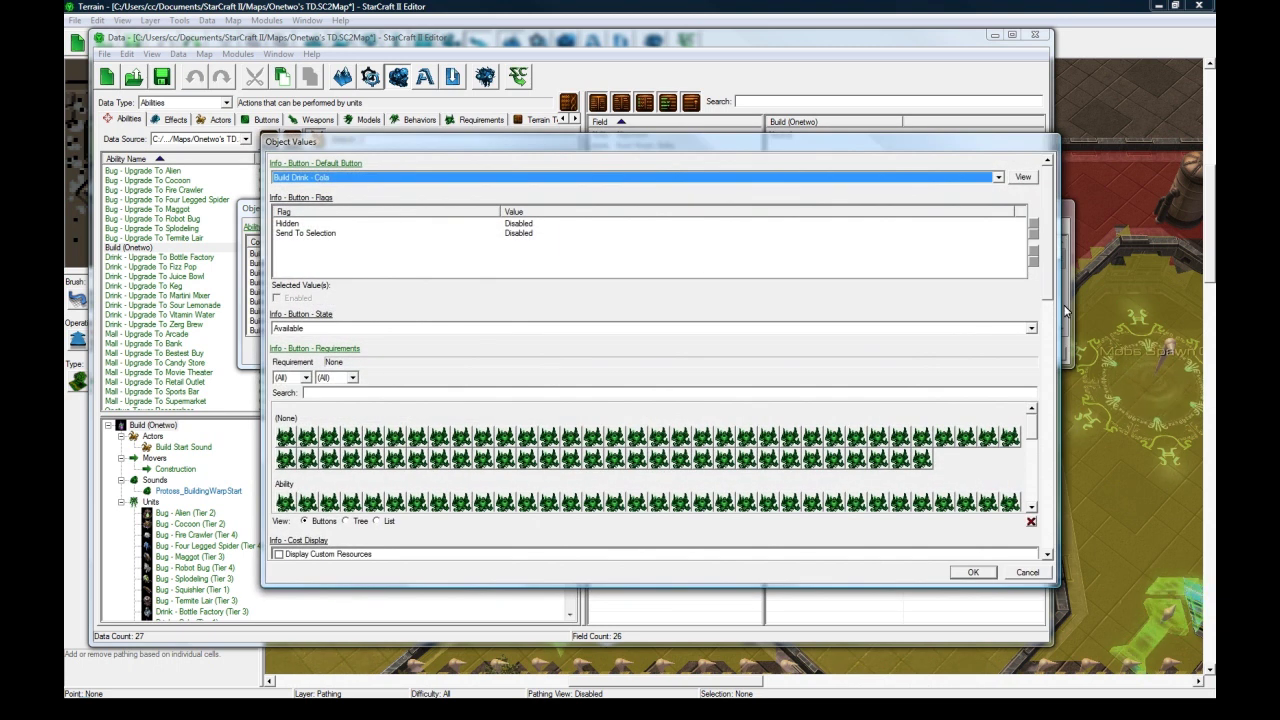
drag(1049, 268, 1047, 257)
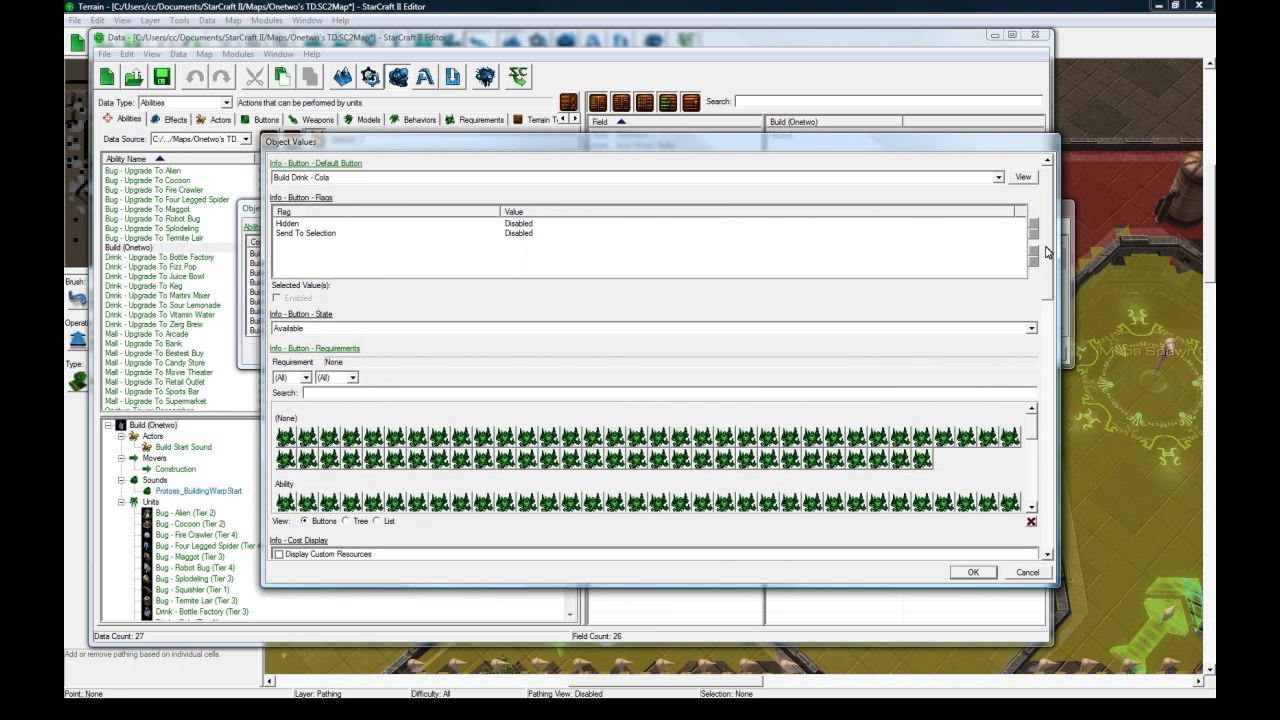
scroll(488, 358, down, 2)
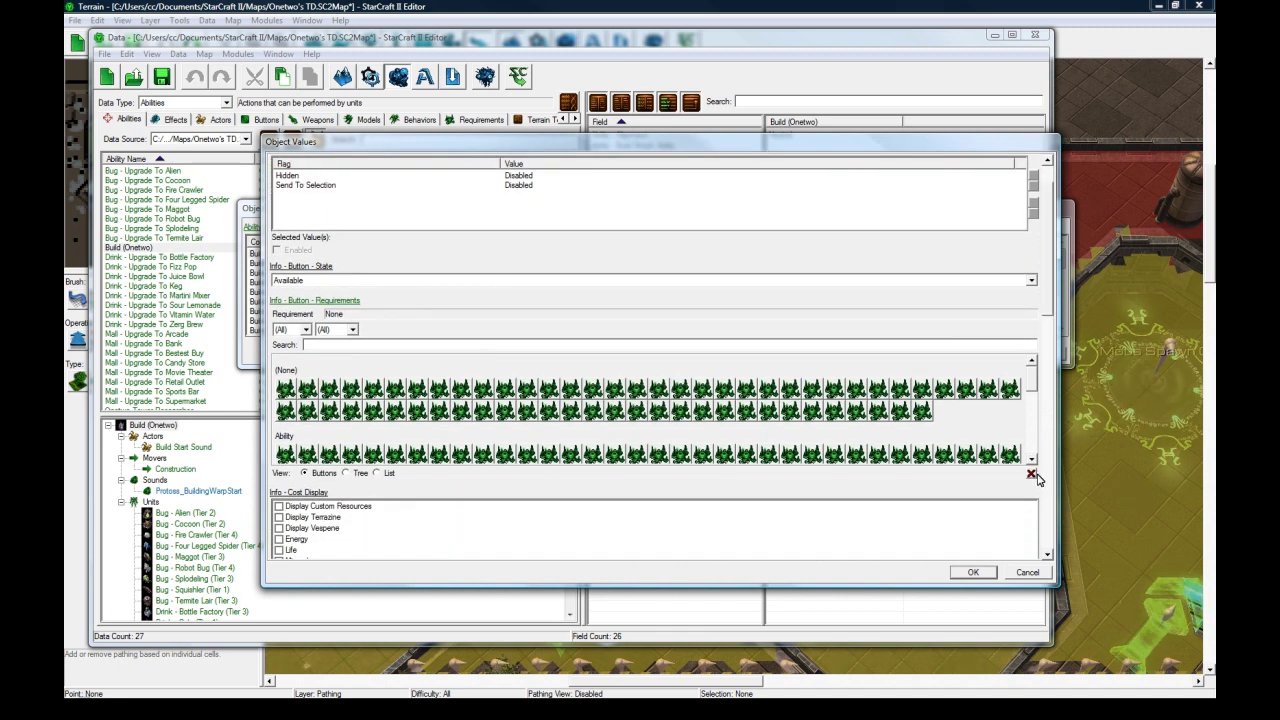
drag(1046, 317, 1040, 543)
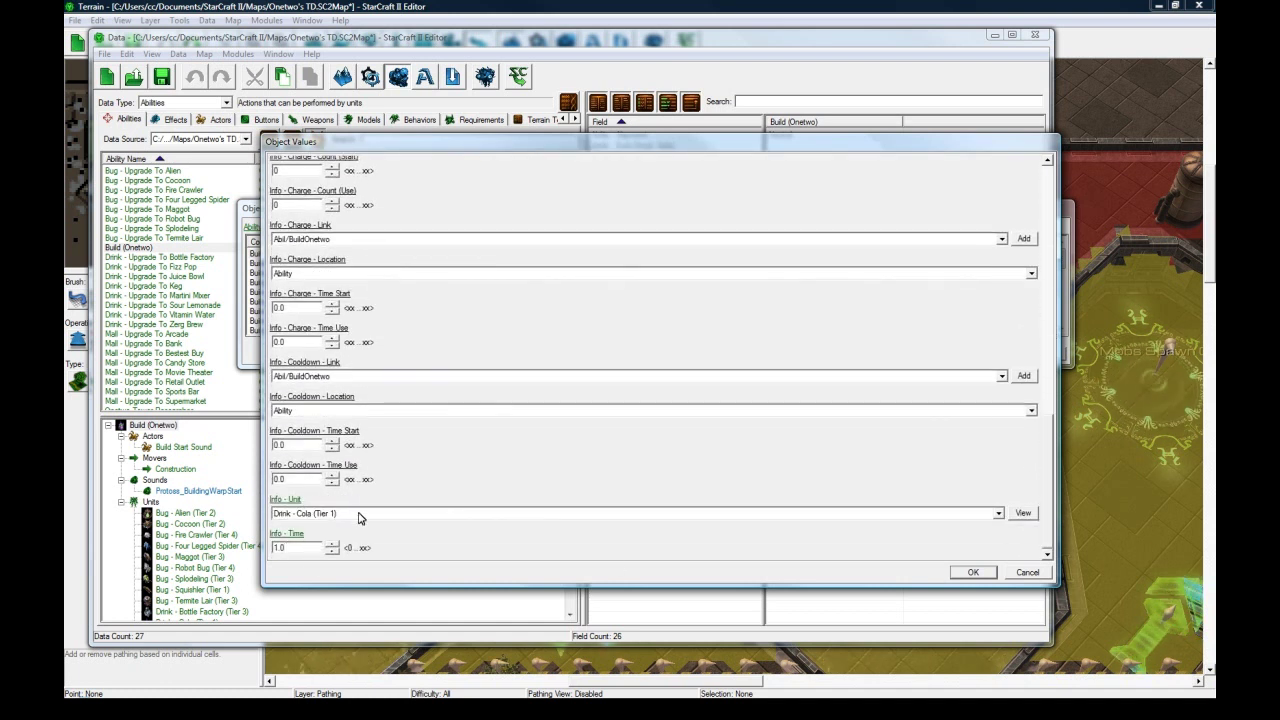
click(1027, 572)
click(1030, 350)
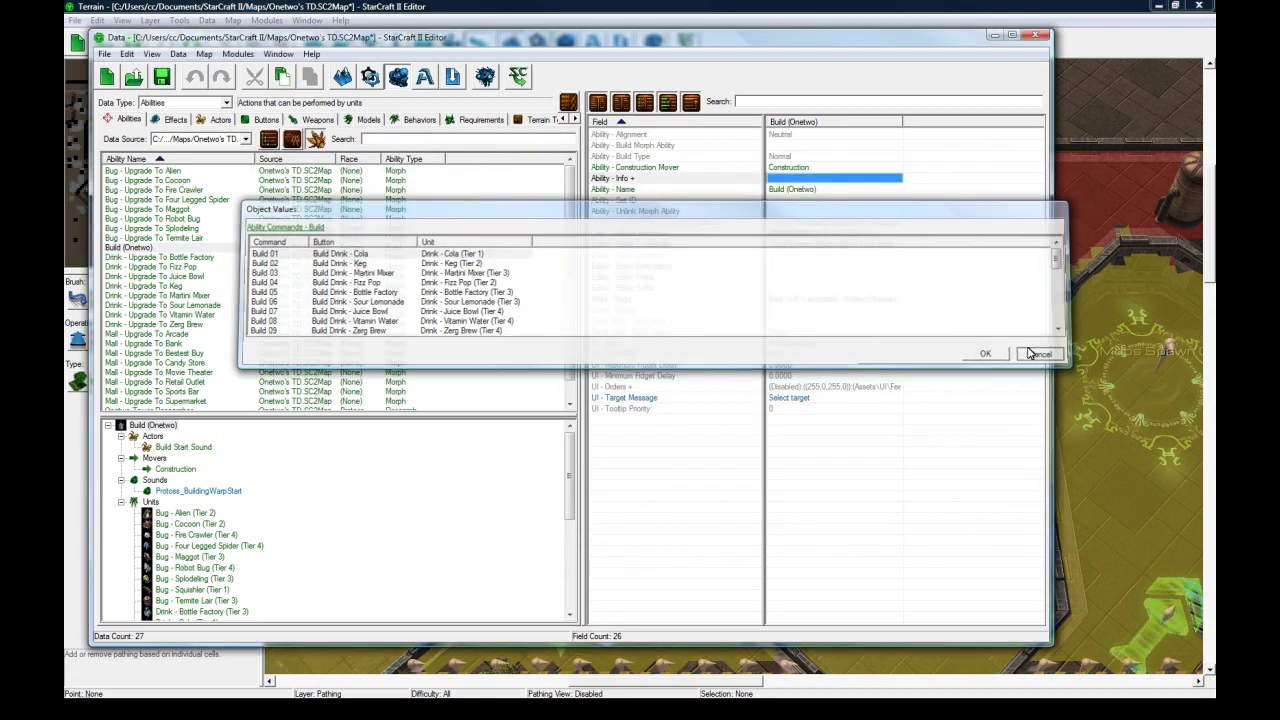
Open the Build Drink - Cola button and check its Hotkey and Icon fields.
click(266, 120)
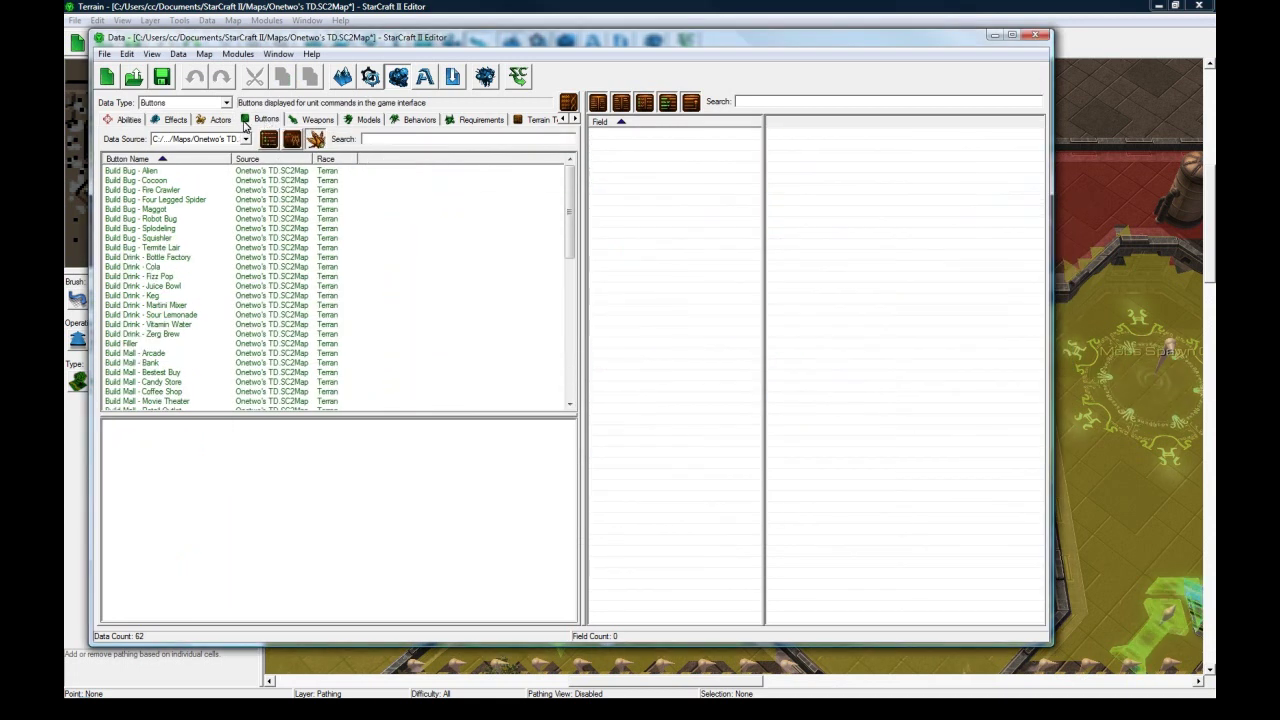
click(150, 267)
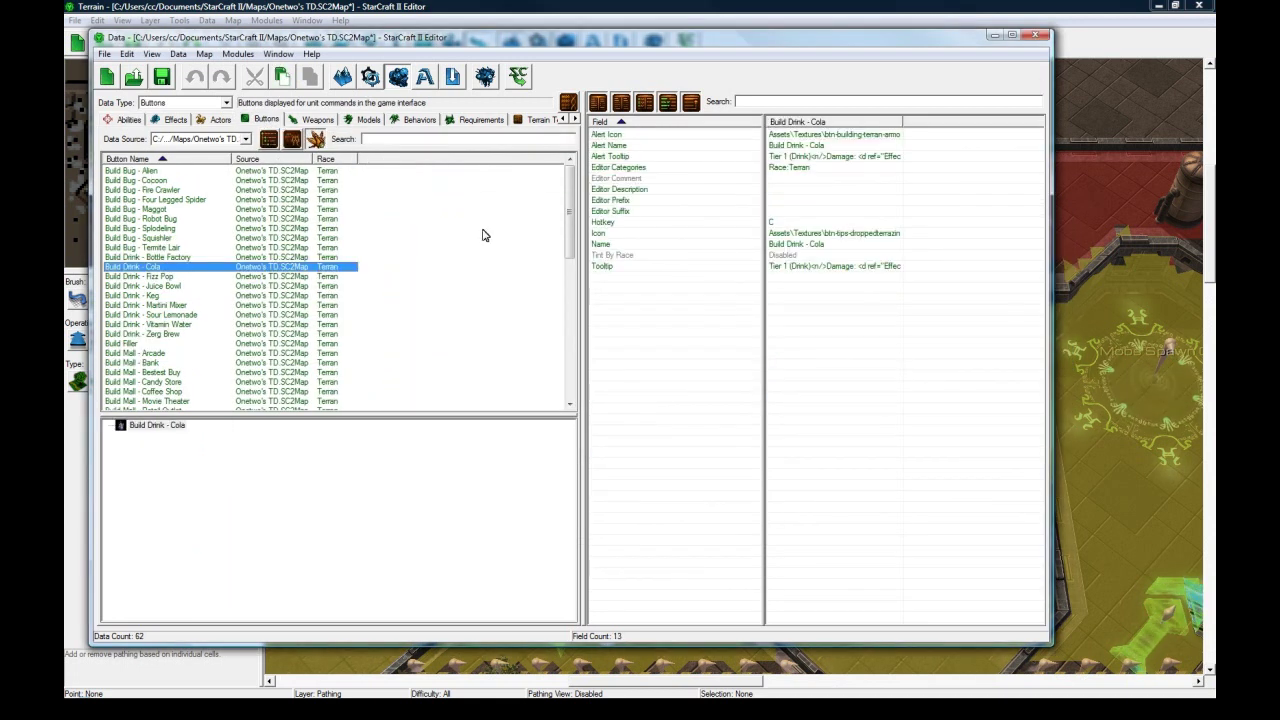
click(784, 223)
click(796, 234)
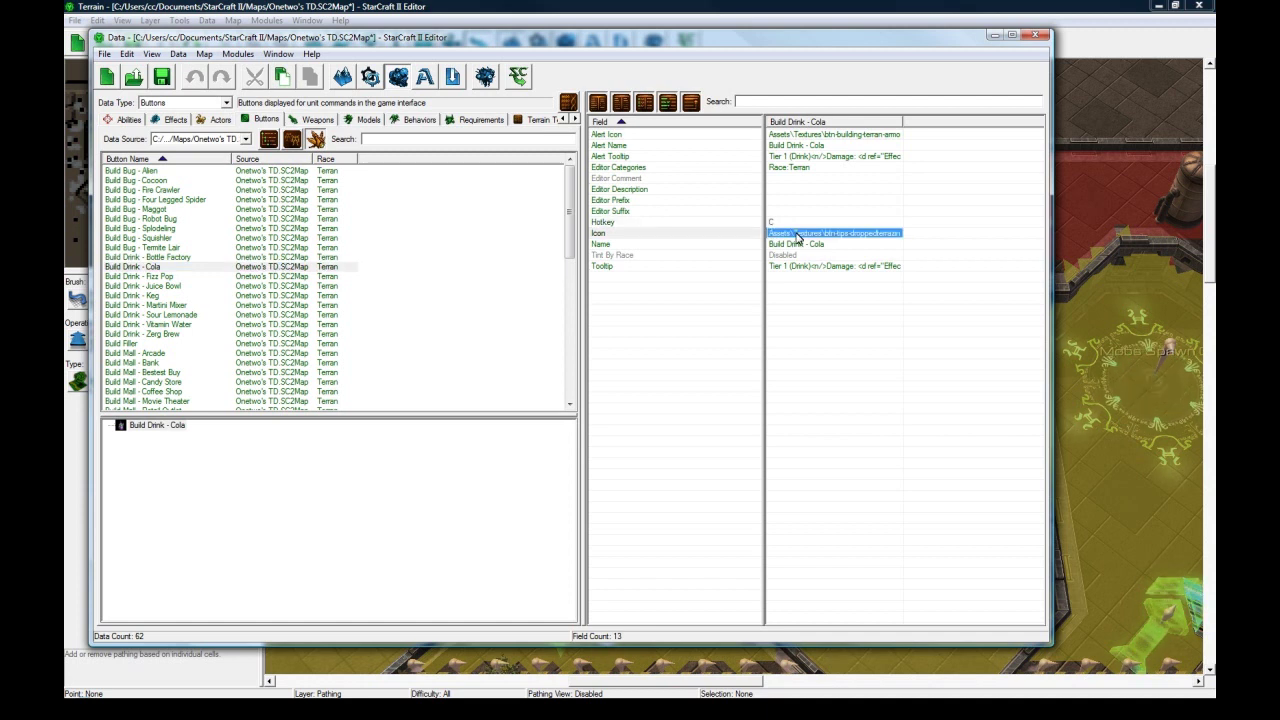
Inspect the Build Drink - Cola button's Name and Alert Name fields, closing both value dialogs without changes.
click(805, 245)
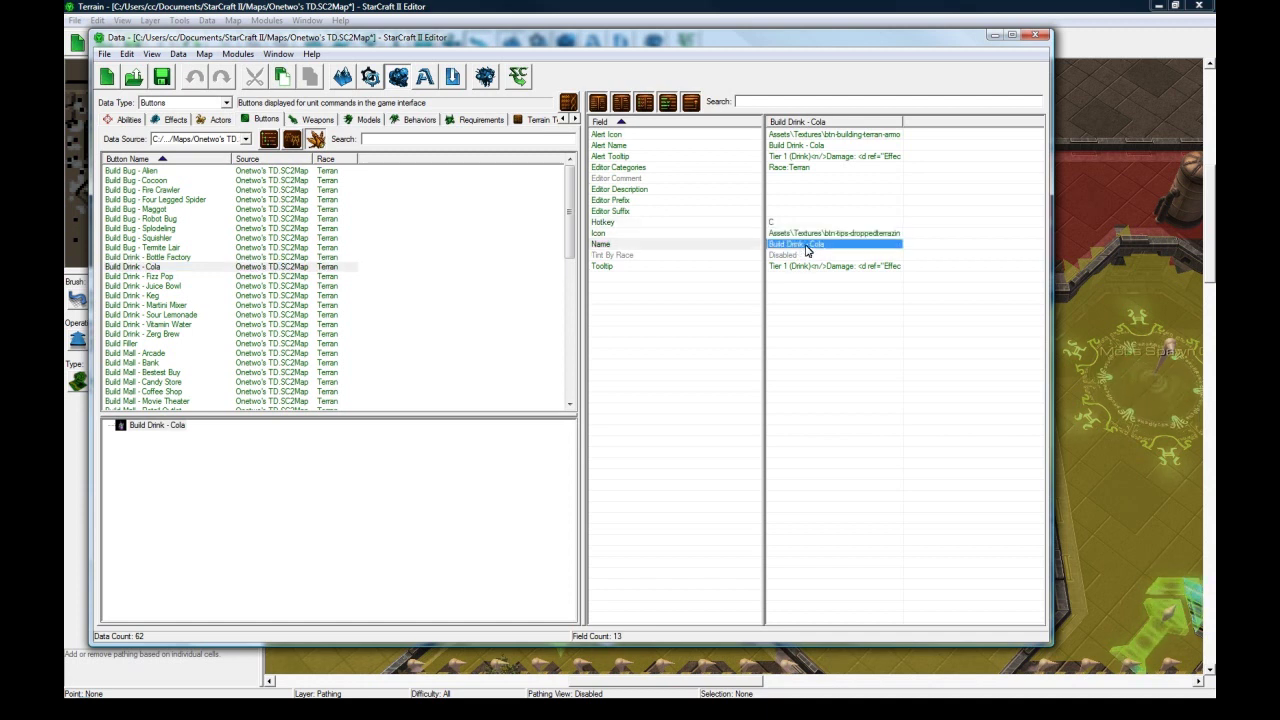
click(815, 267)
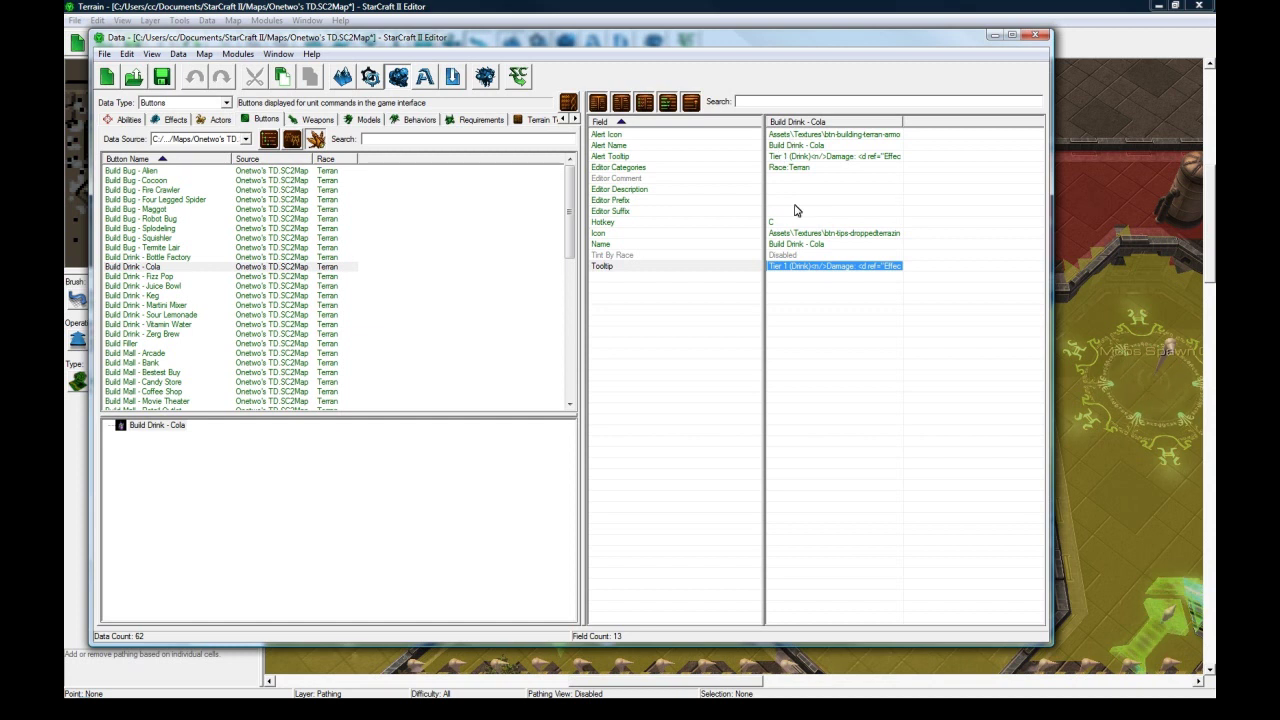
double_click(810, 246)
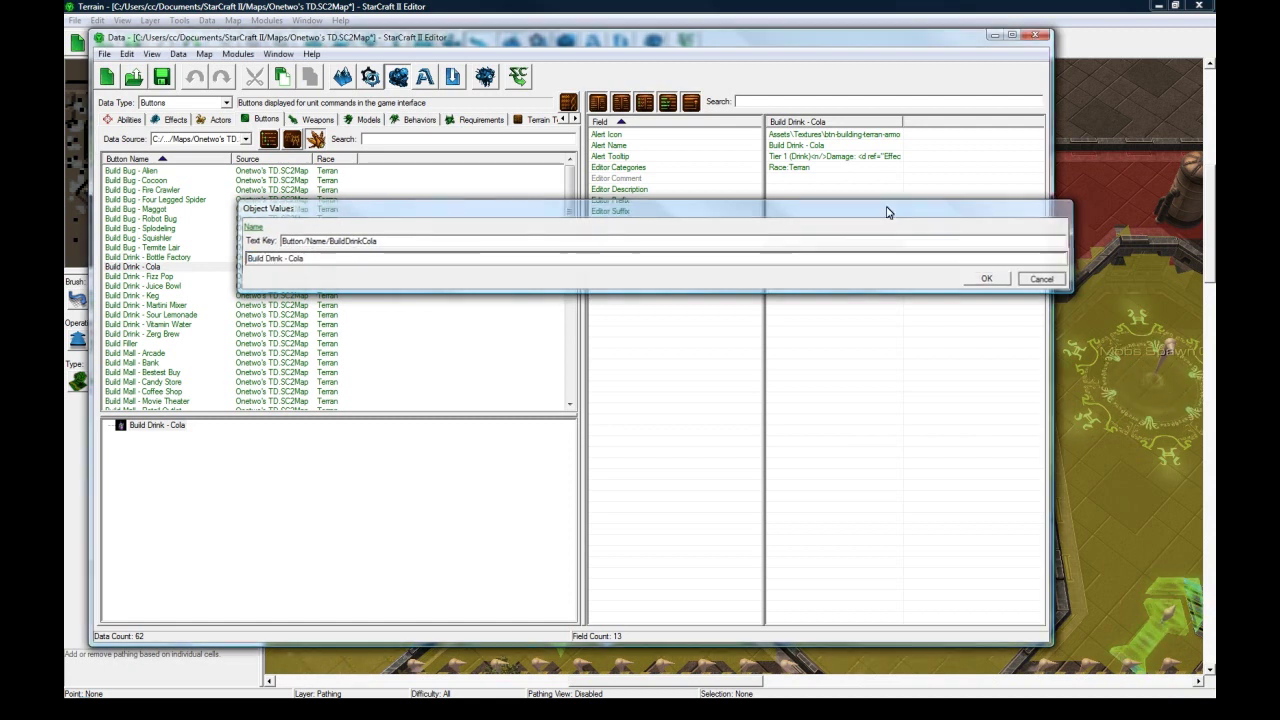
click(1038, 277)
double_click(805, 150)
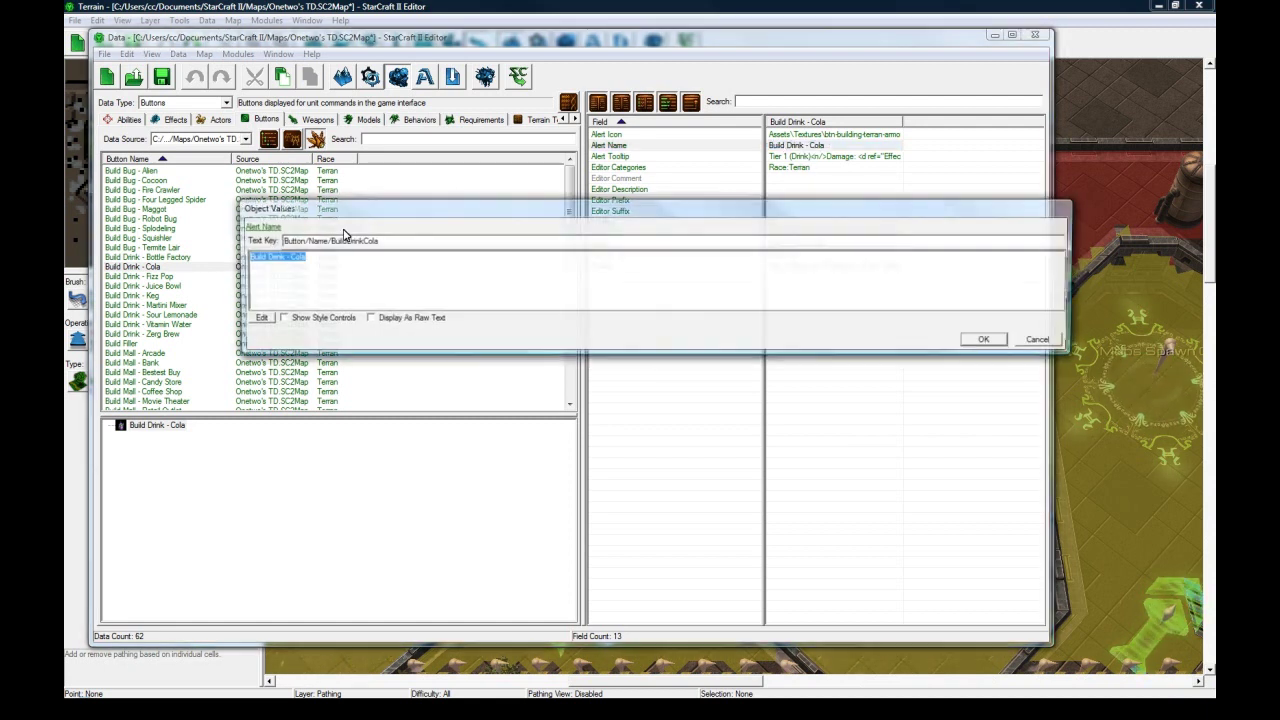
click(1041, 340)
click(817, 246)
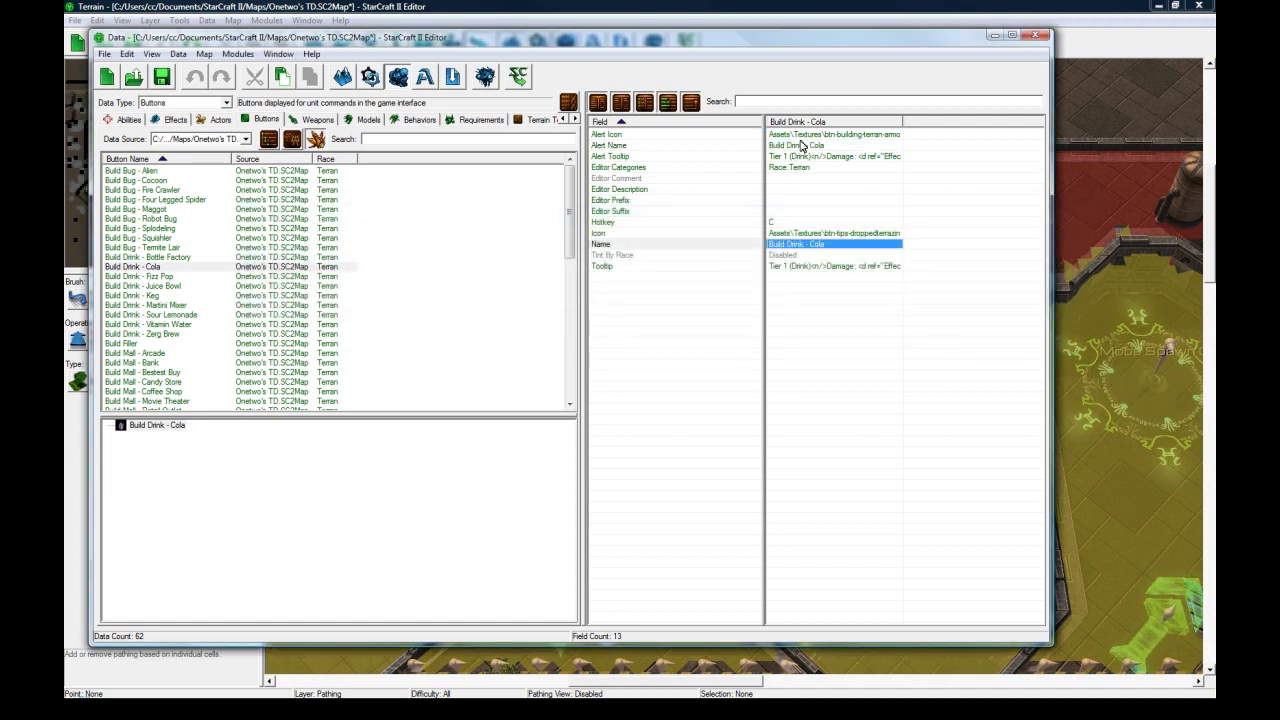
click(806, 148)
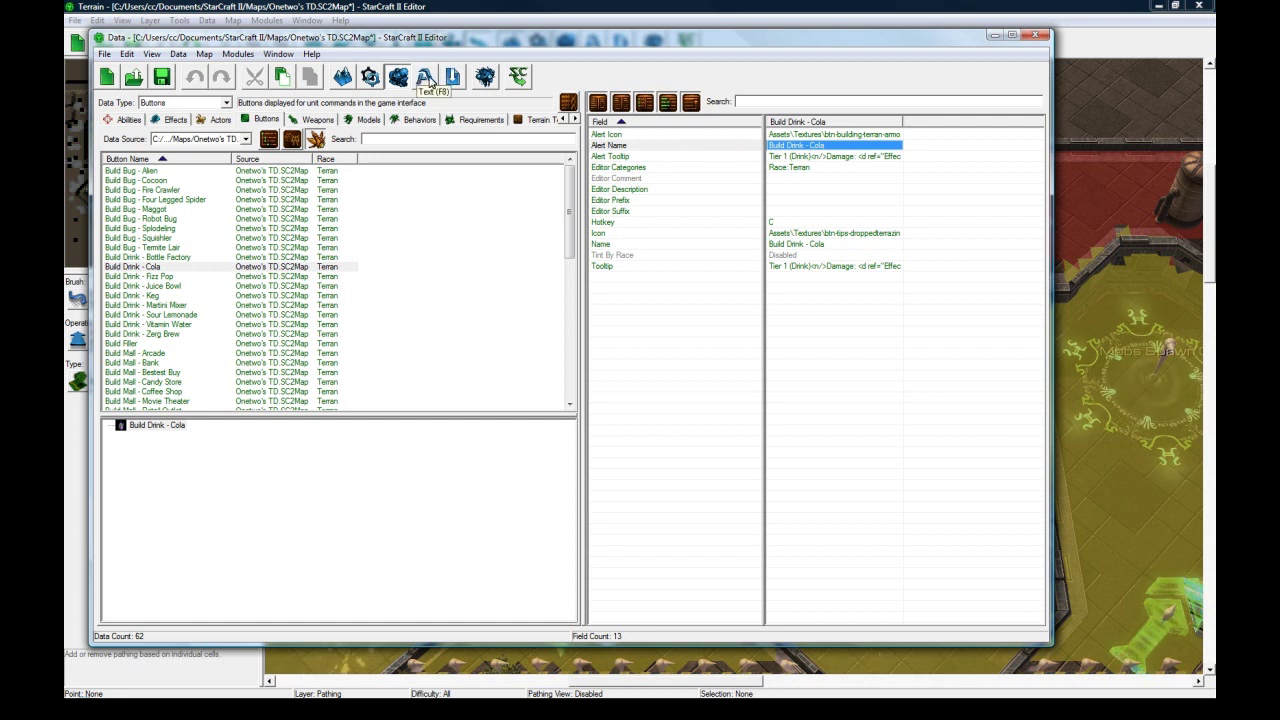
Open the Build Drink - Cola button's Tooltip and compare its formatted display, including the Attacks Ground and Air line, with its raw text.
click(823, 268)
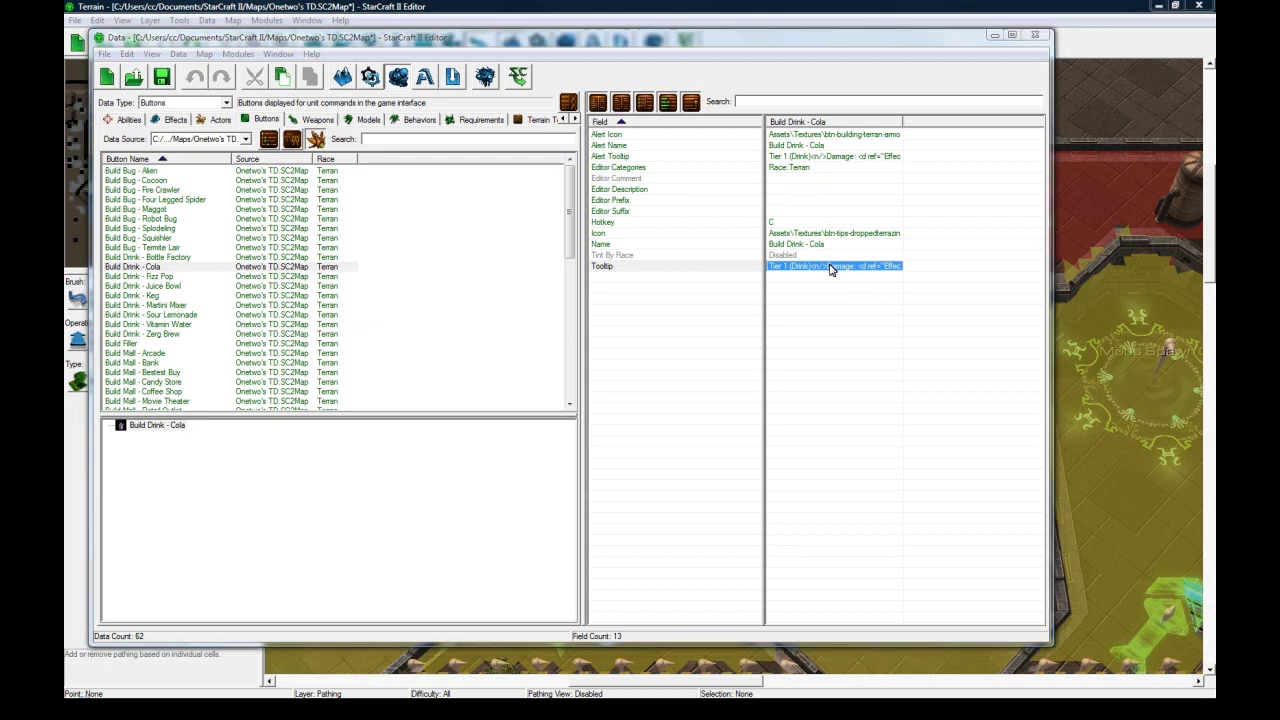
double_click(829, 268)
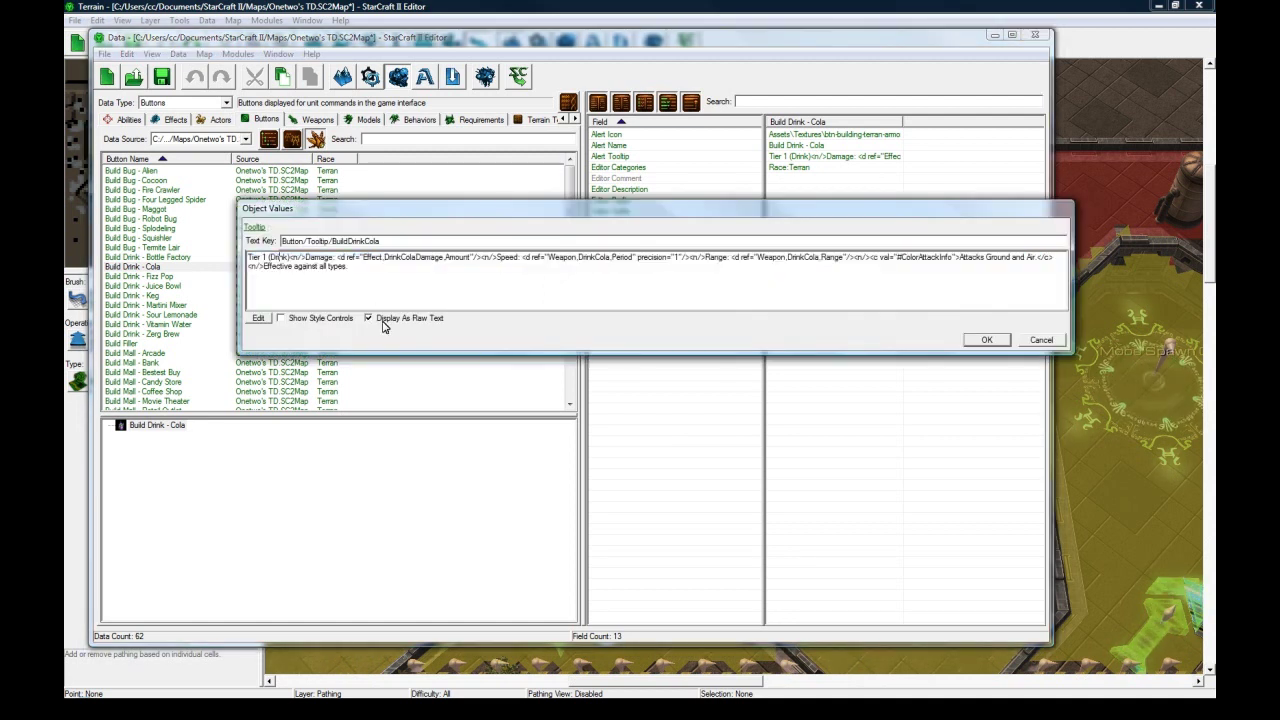
click(385, 320)
click(700, 405)
click(385, 276)
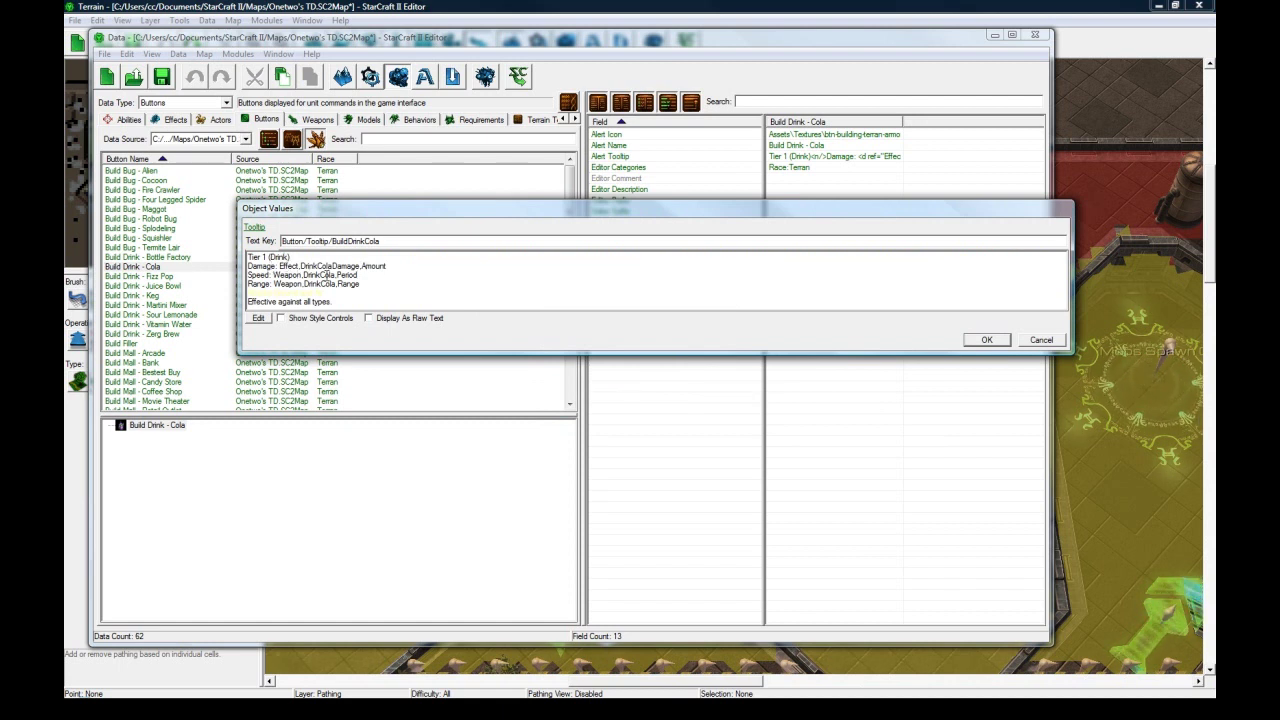
drag(330, 293, 240, 292)
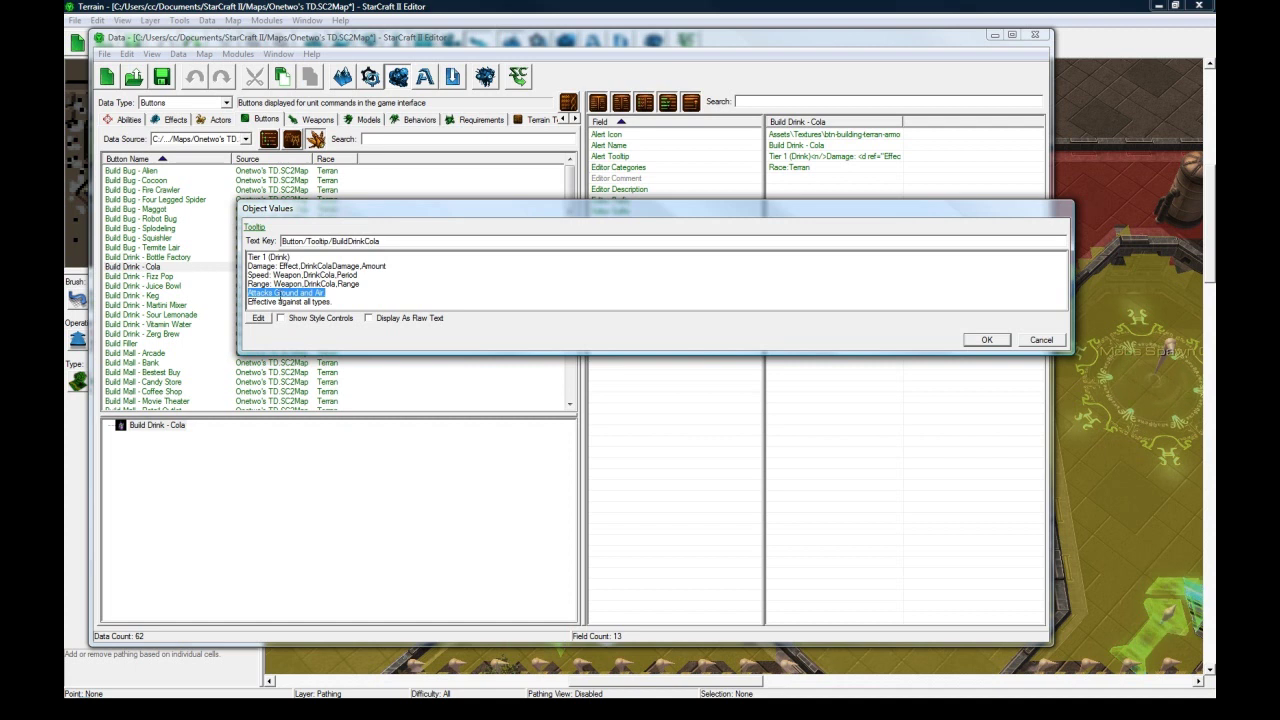
click(258, 300)
click(408, 320)
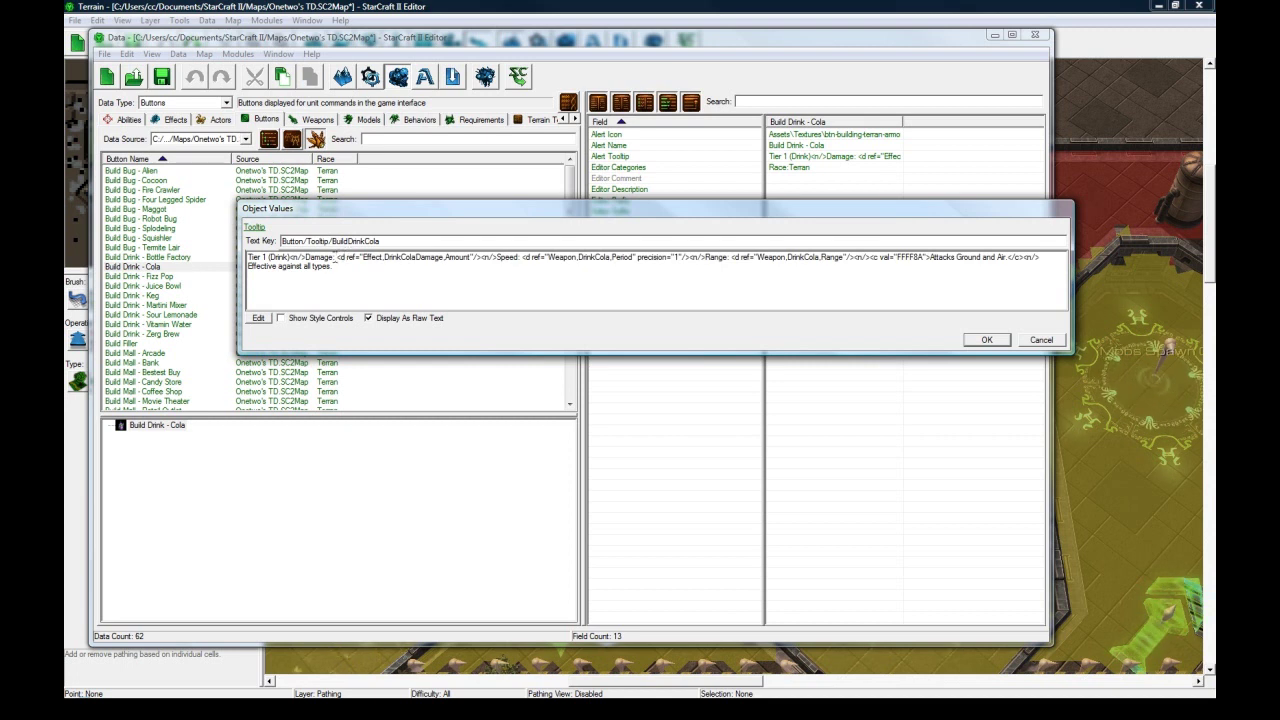
Examine the raw tooltip's data references for damage amount, weapon period with its precision setting, and weapon range, and close the dialog.
drag(335, 257, 481, 258)
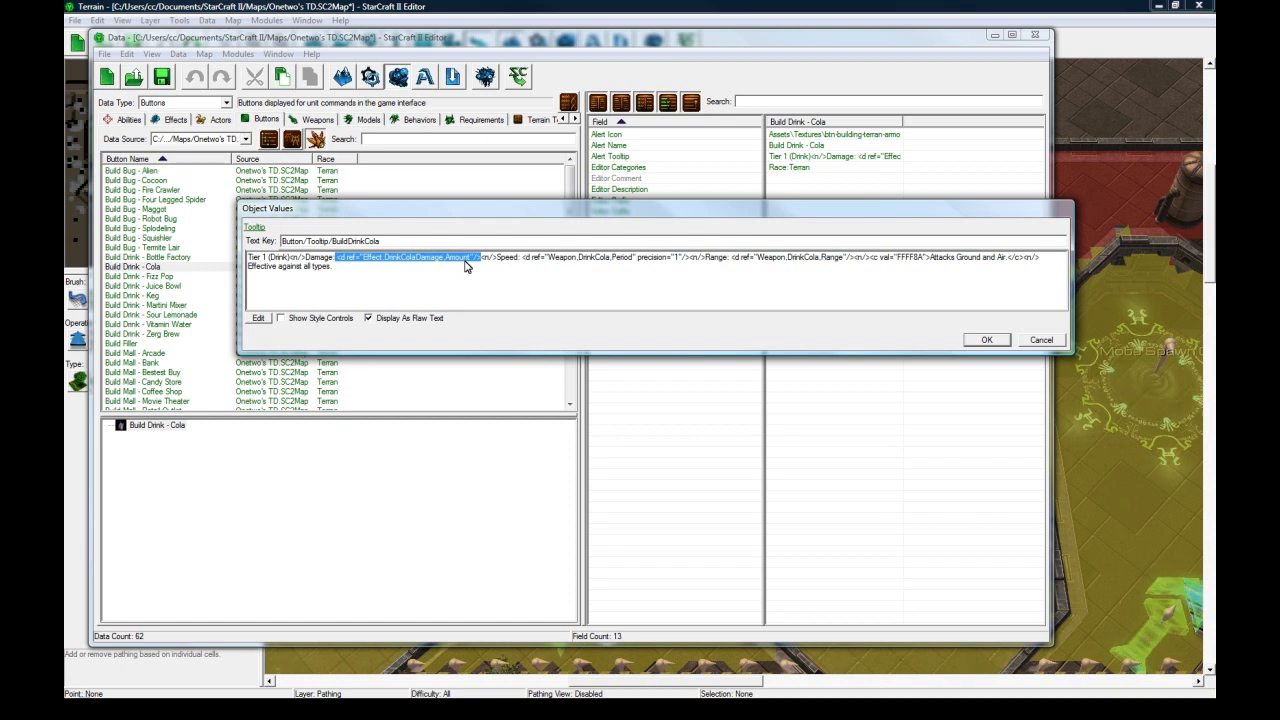
click(345, 258)
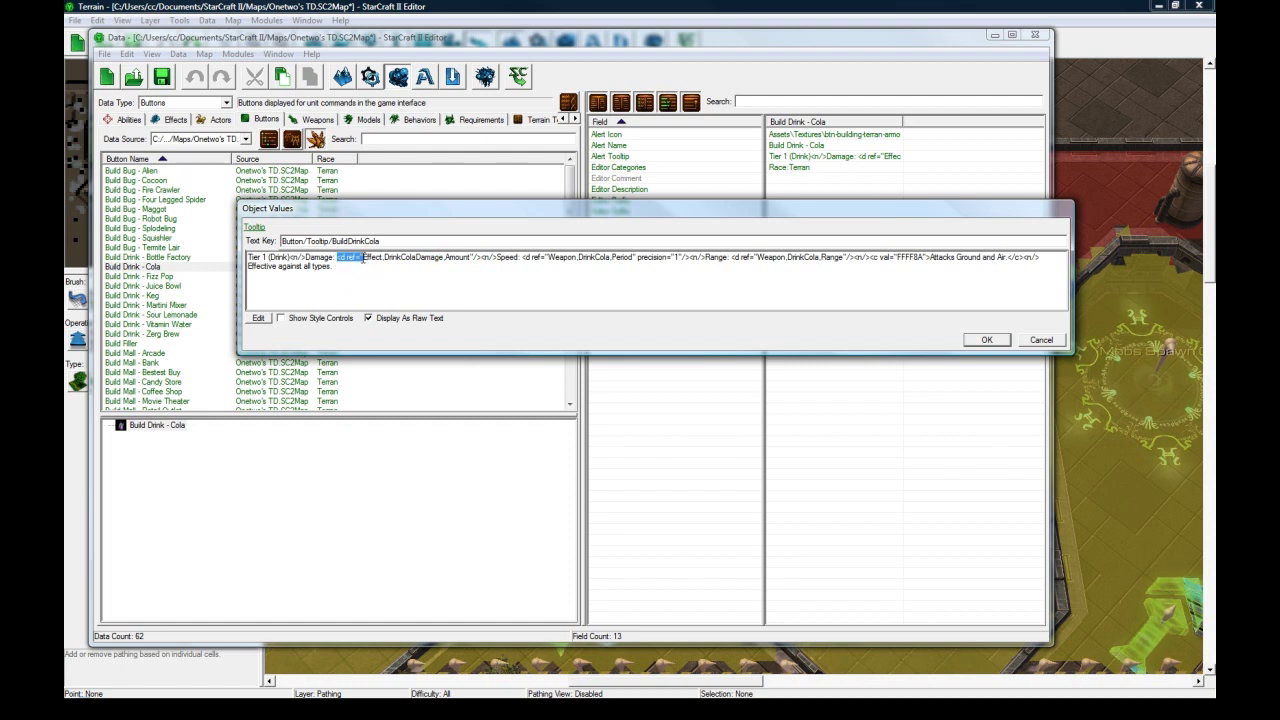
drag(364, 258, 470, 258)
click(466, 258)
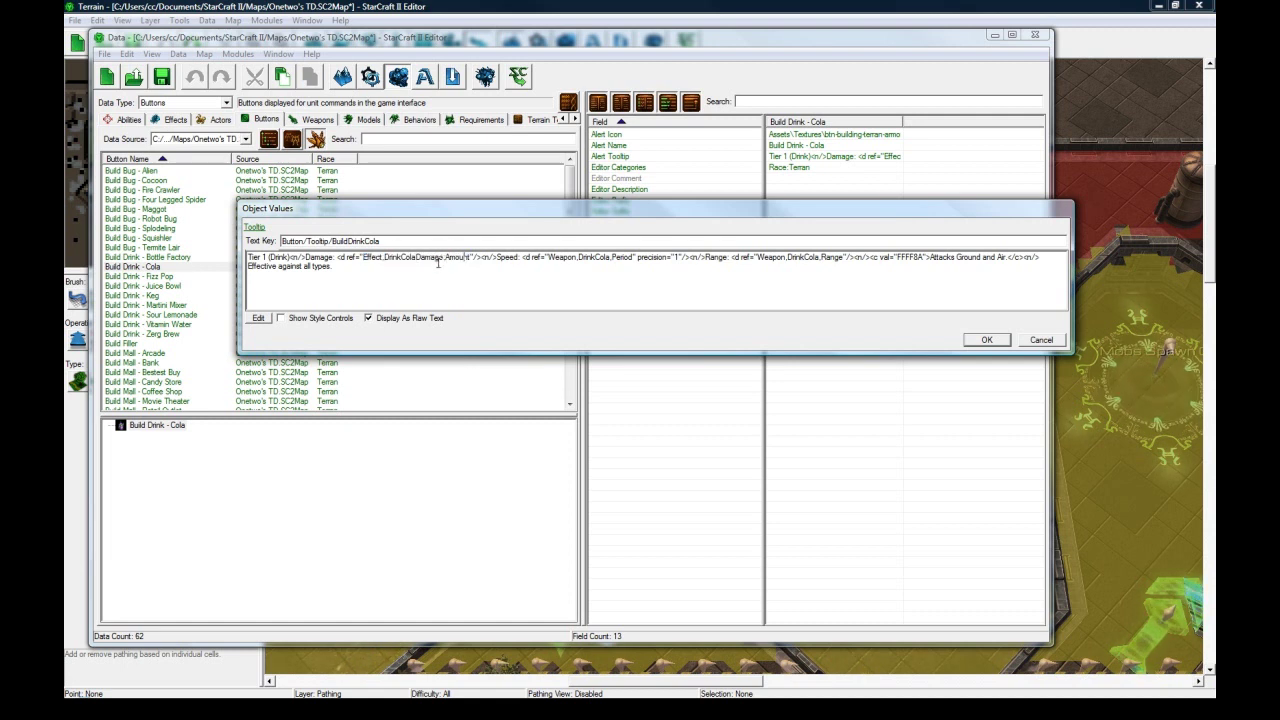
double_click(505, 258)
click(676, 257)
double_click(676, 257)
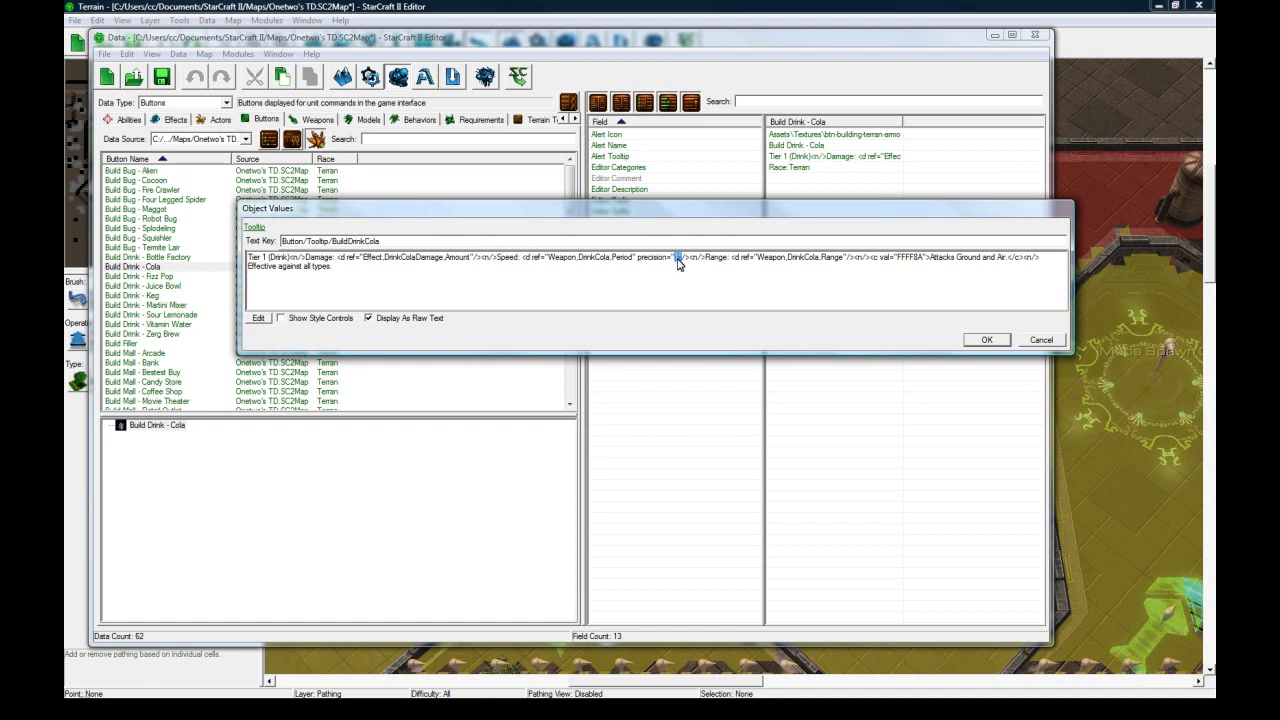
click(677, 258)
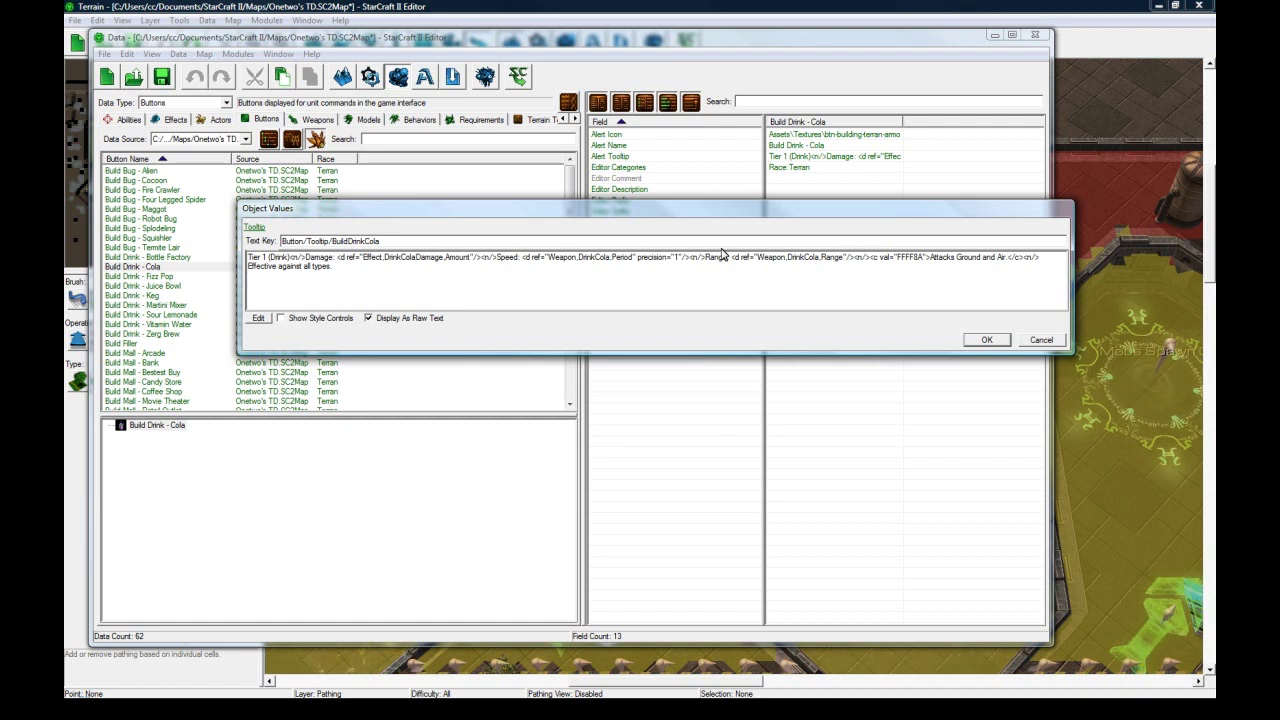
mouse_move(857, 257)
mouse_down()
mouse_move(728, 251)
mouse_move(842, 259)
mouse_up()
click(853, 258)
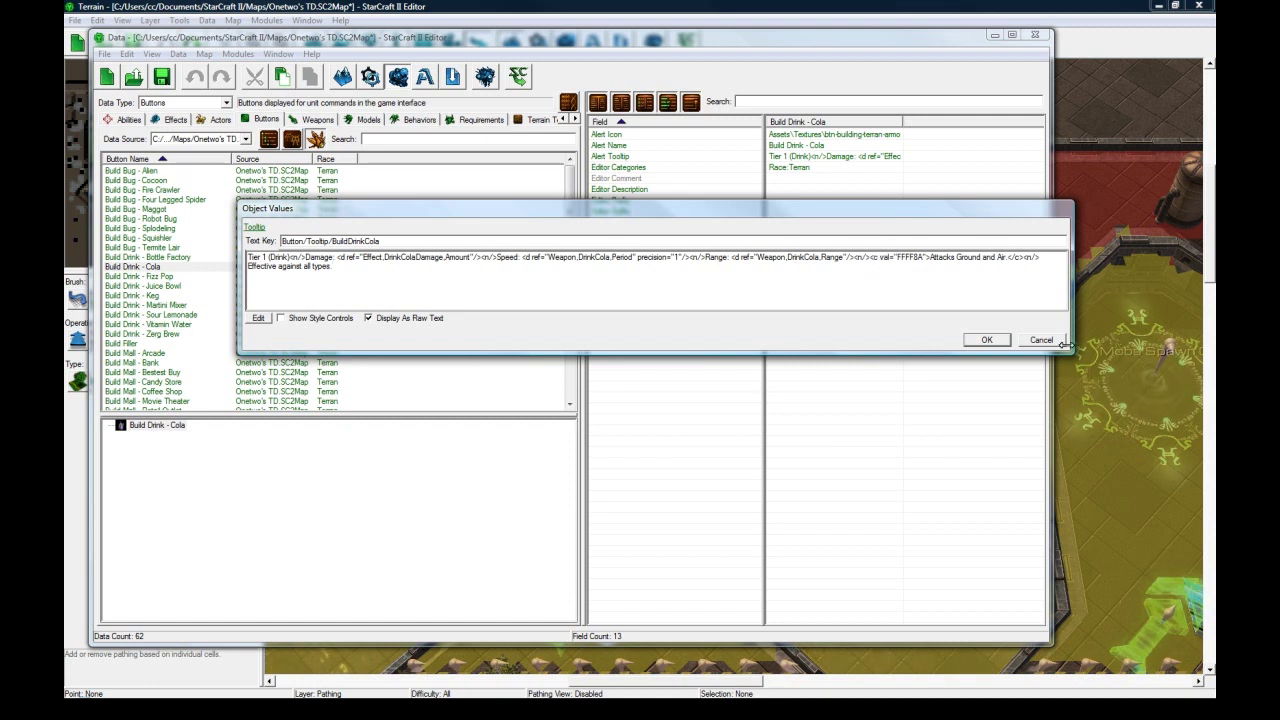
click(986, 340)
Open the Data editor's list of data types.
click(182, 103)
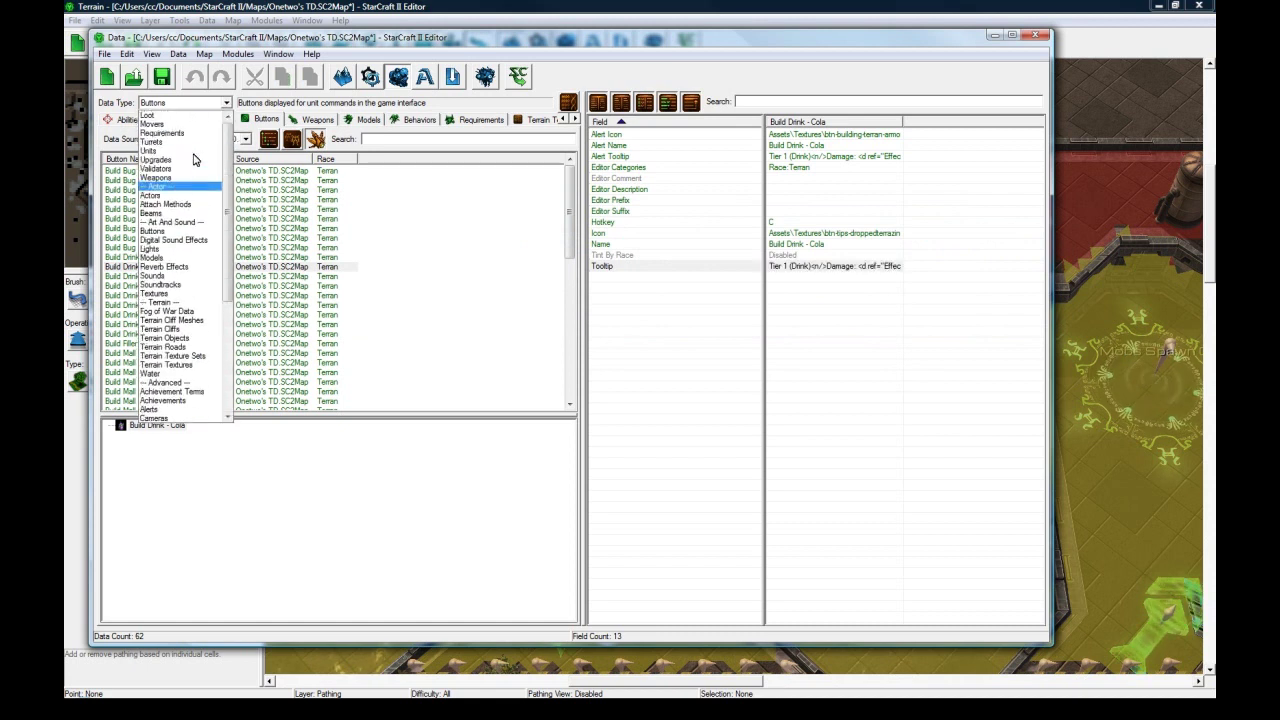